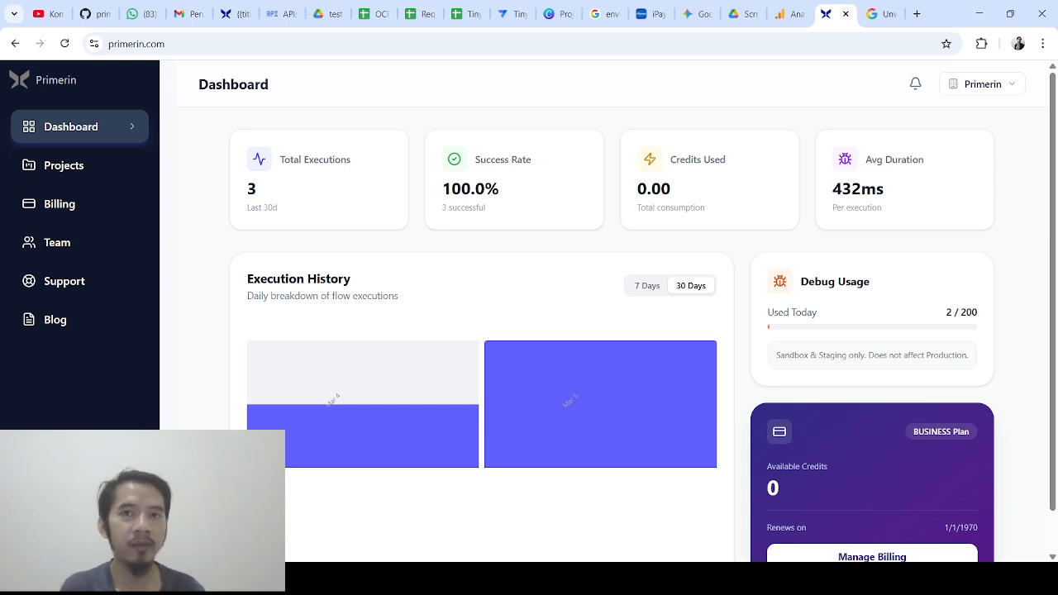
Open the Demo Project's integrations, check Google Sheets, and start connecting a Google account for Drive
{"action": "left_click", "coordinate": [111, 169]}
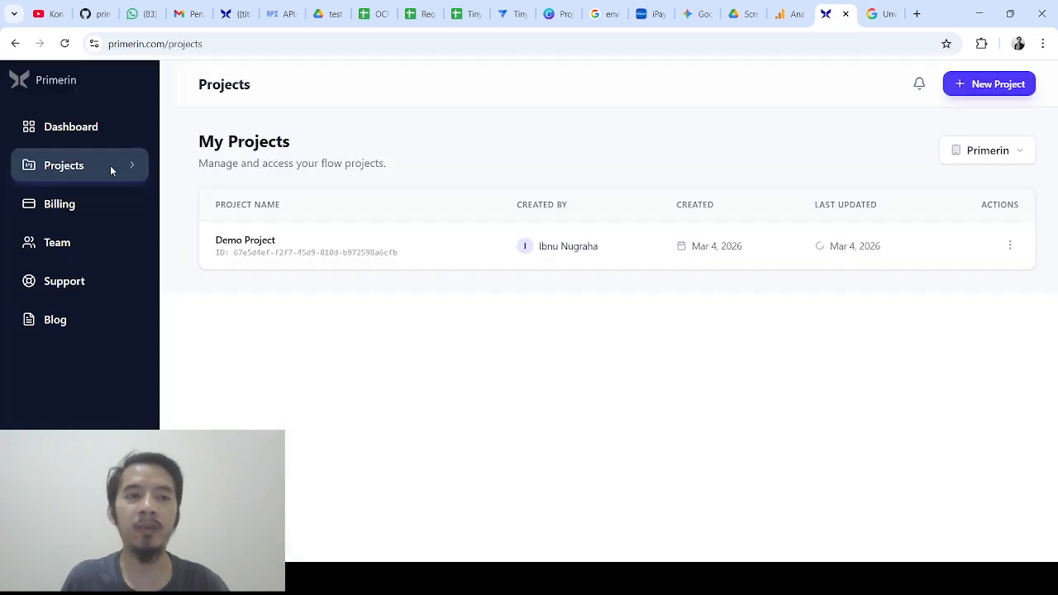
{"action": "left_click", "coordinate": [235, 248]}
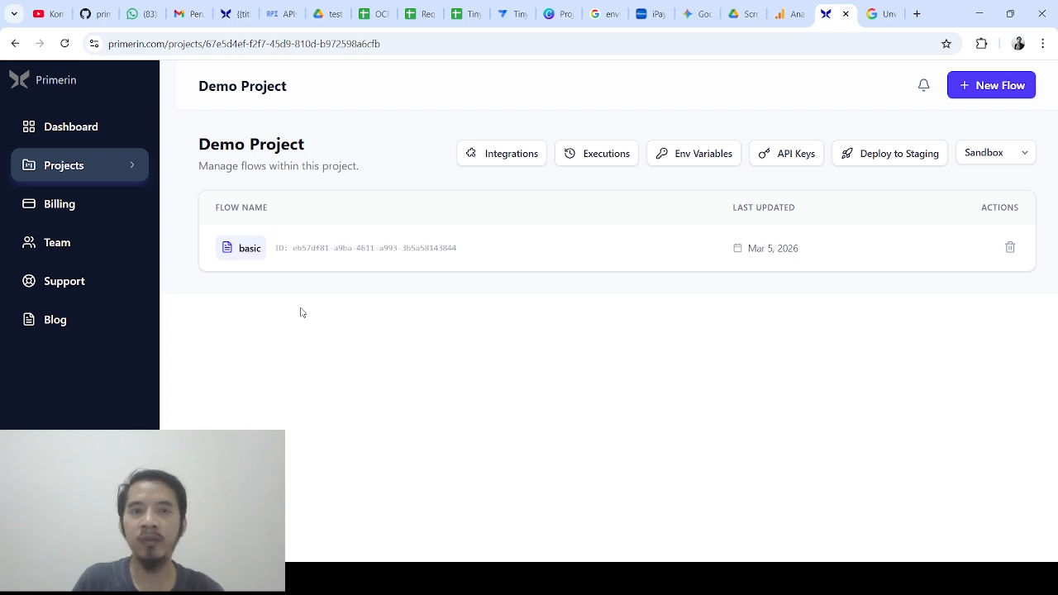
{"action": "left_click", "coordinate": [522, 149]}
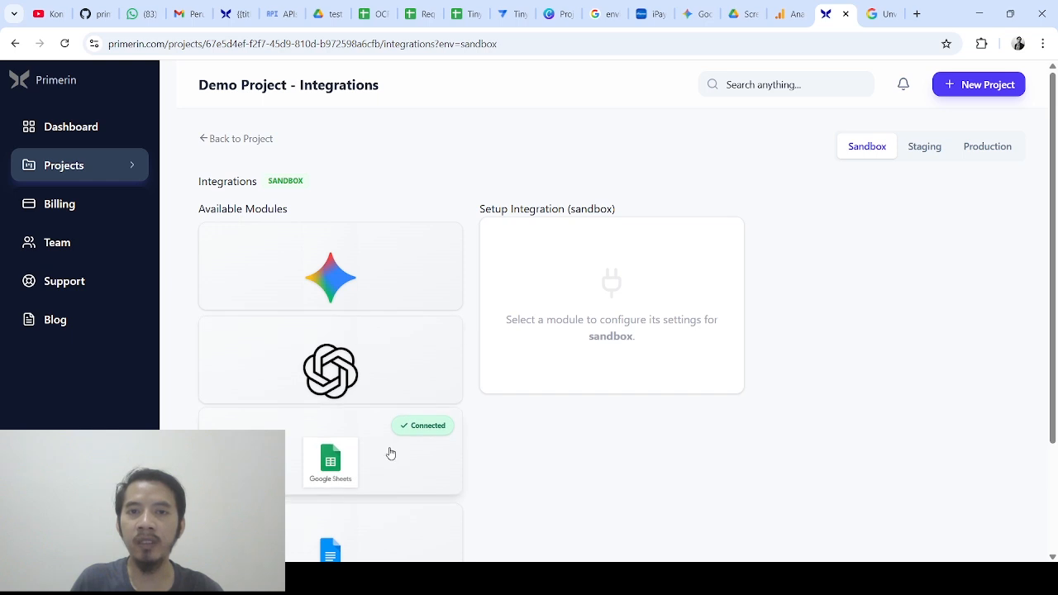
{"action": "left_click", "coordinate": [389, 455]}
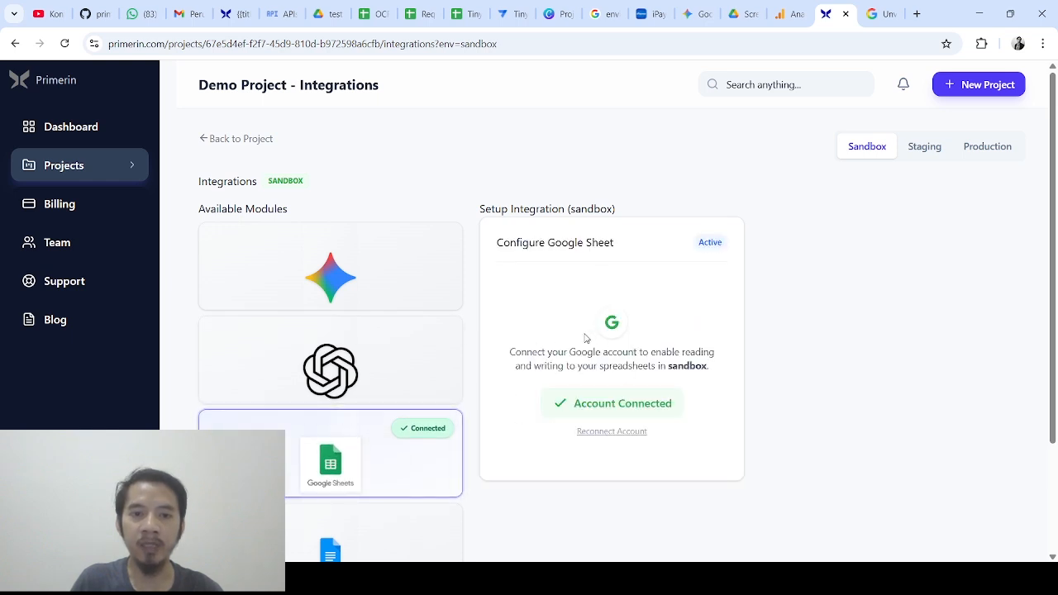
{"action": "scroll", "coordinate": [586, 337], "scroll_direction": "down", "scroll_amount": 2}
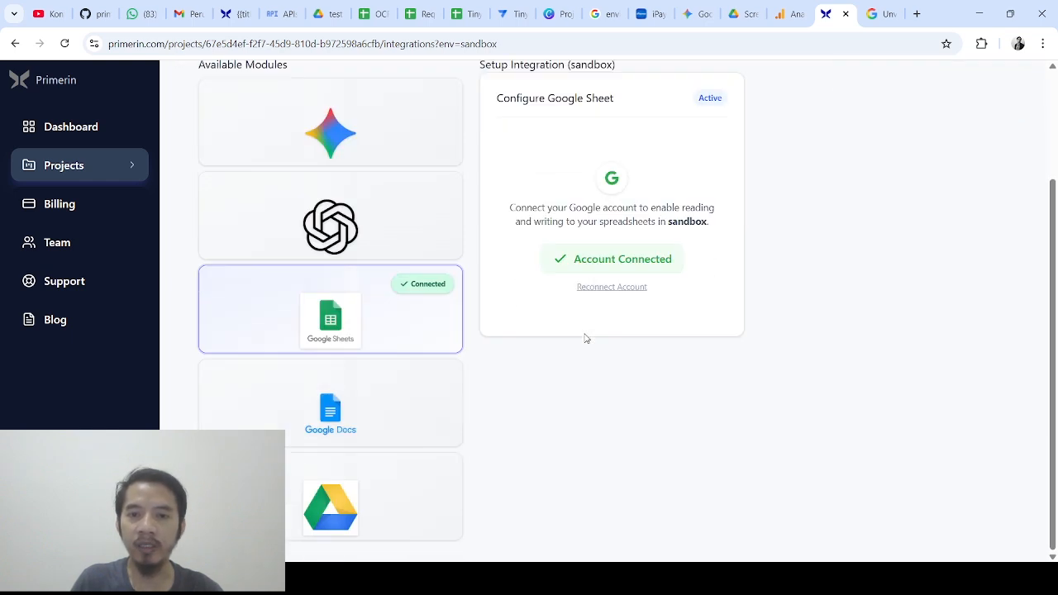
{"action": "left_click", "coordinate": [393, 509]}
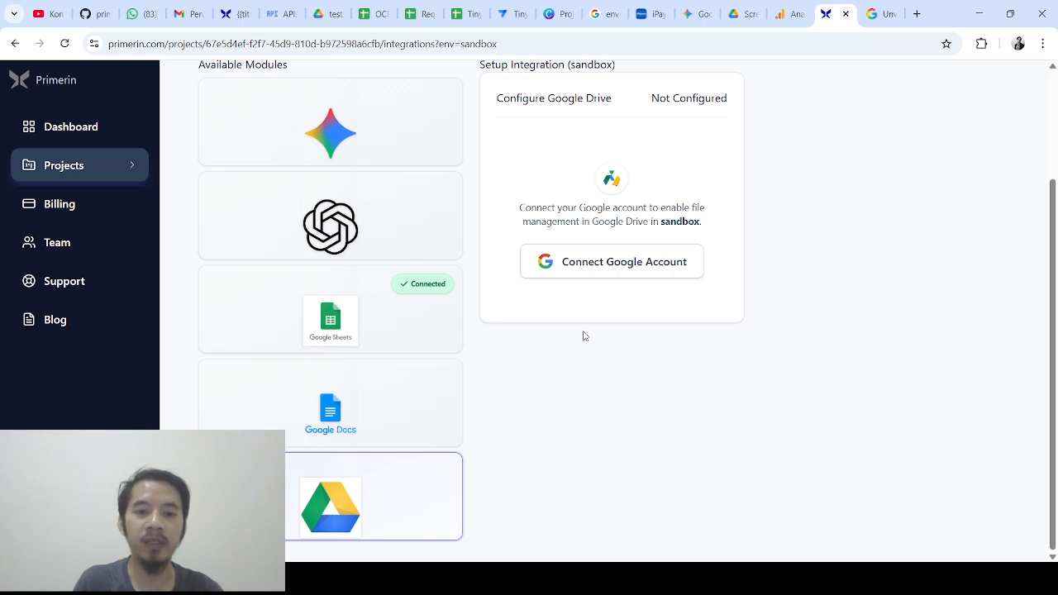
{"action": "left_click", "coordinate": [594, 263]}
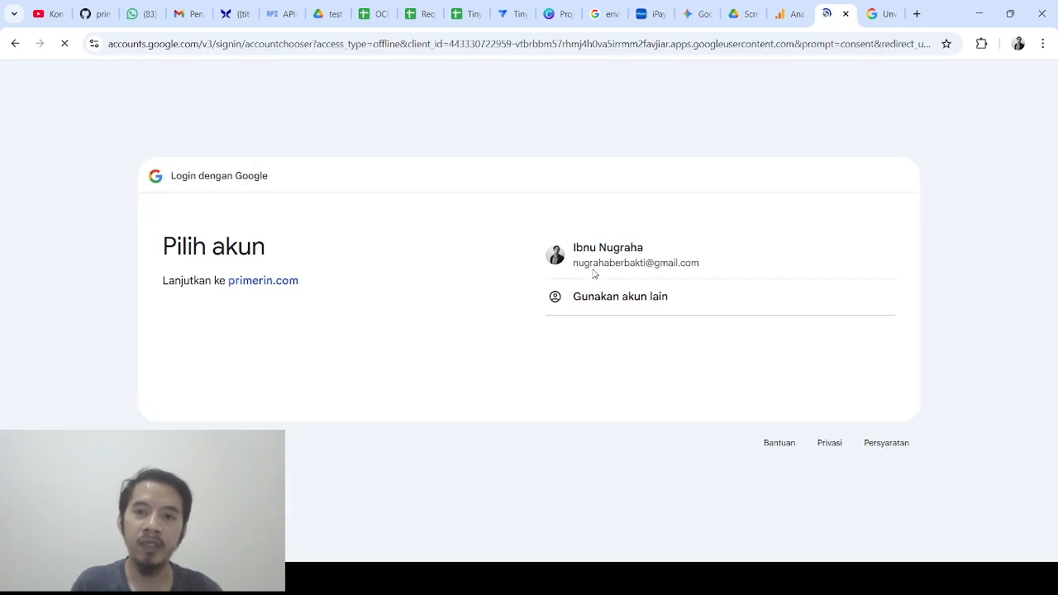
Sign in with the Google account and grant primerin.com all Drive permissions via Pilih semua and Lanjutkan
{"action": "left_click", "coordinate": [613, 264]}
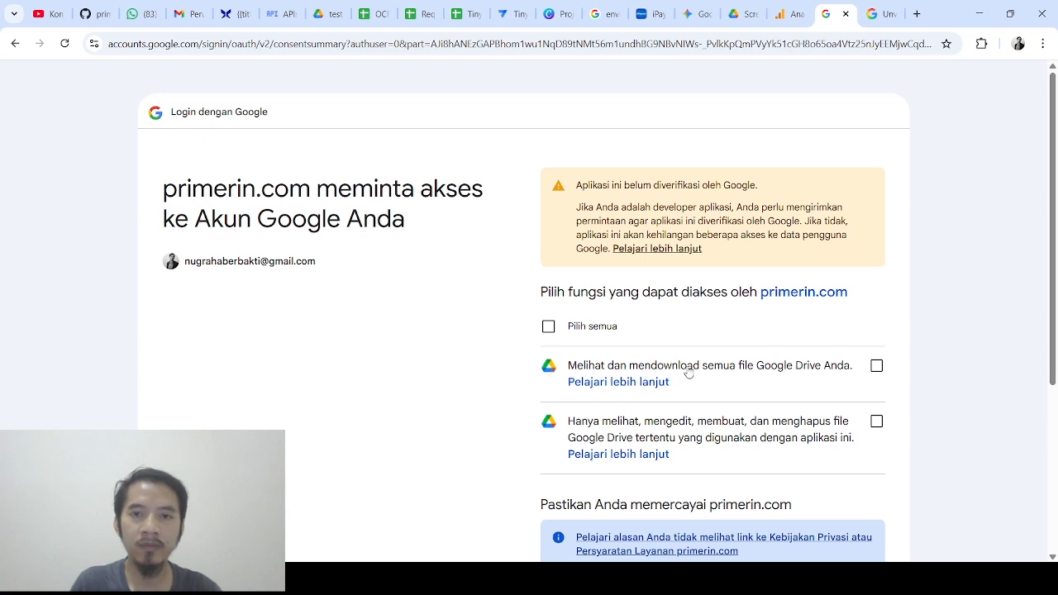
{"action": "scroll", "coordinate": [694, 376], "scroll_direction": "down", "scroll_amount": 1}
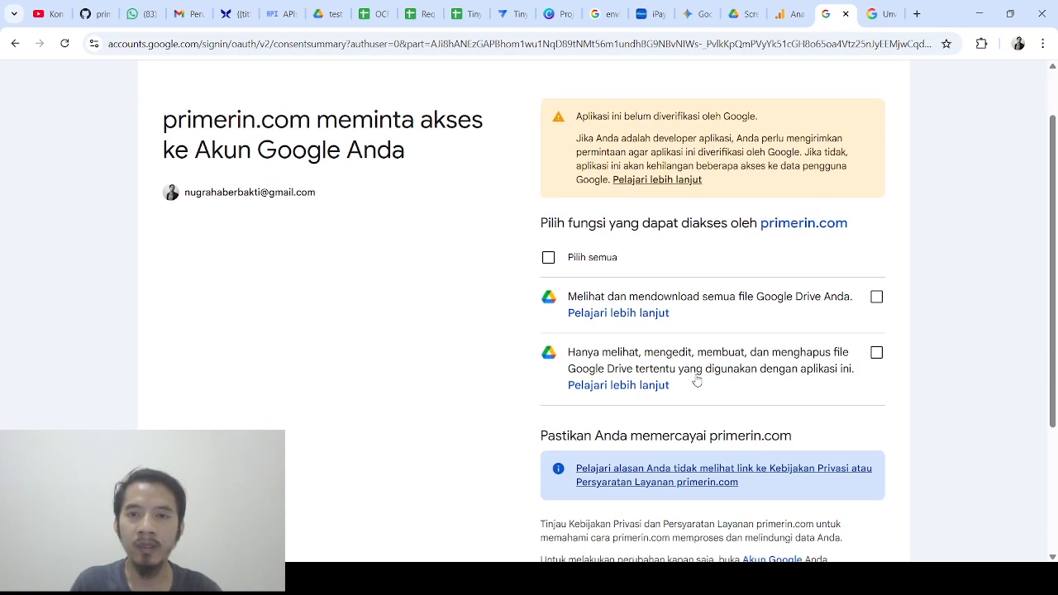
{"action": "left_click", "coordinate": [550, 259]}
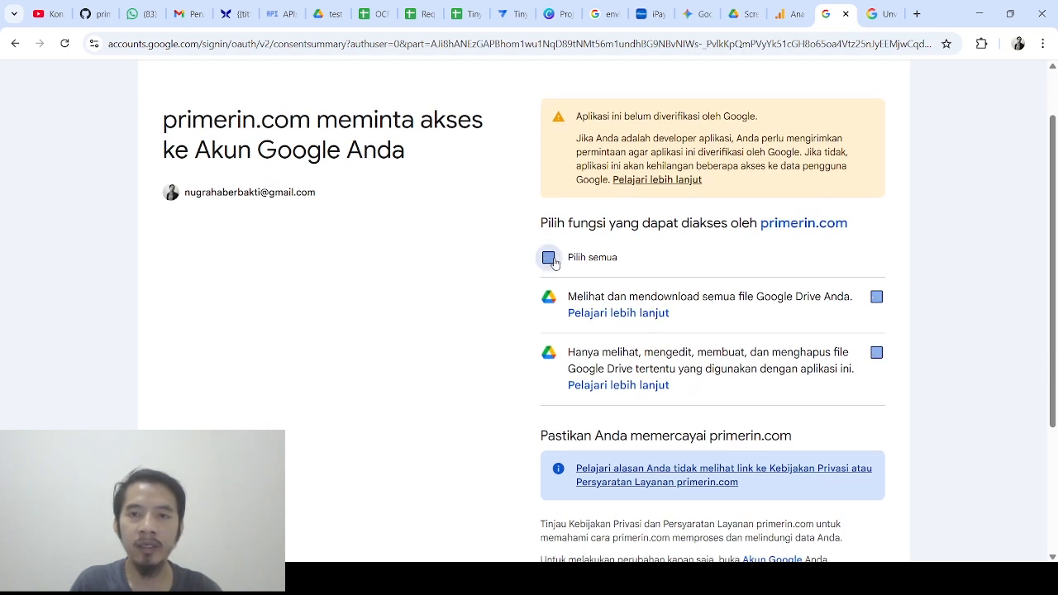
{"action": "left_click_drag", "start_coordinate": [525, 86], "coordinate": [569, 114]}
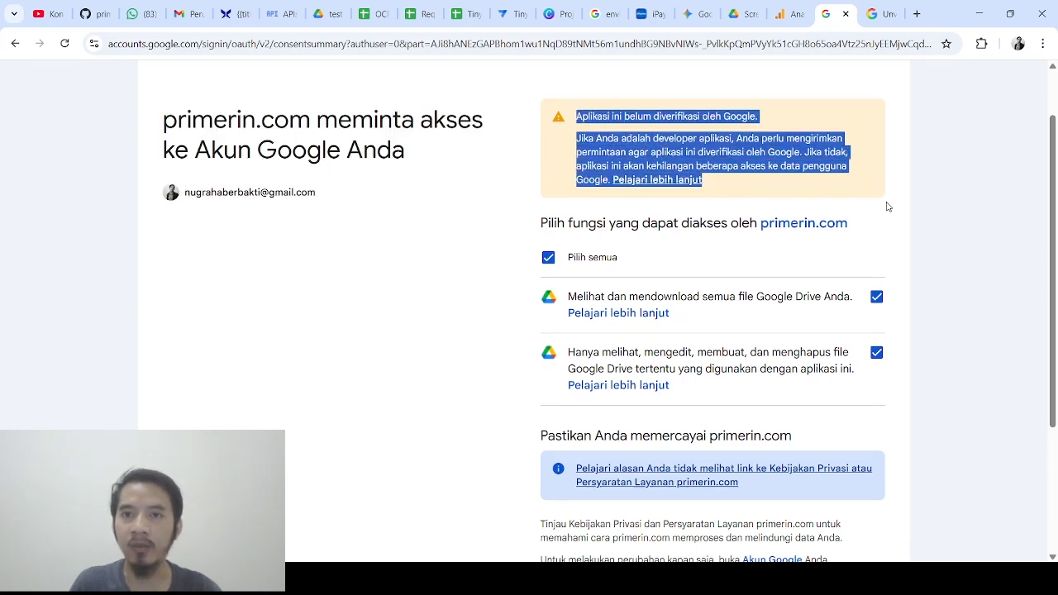
{"action": "mouse_move", "coordinate": [1047, 161]}
{"action": "left_mouse_down"}
{"action": "mouse_move", "coordinate": [1056, 211]}
{"action": "mouse_move", "coordinate": [1056, 151]}
{"action": "left_mouse_up"}
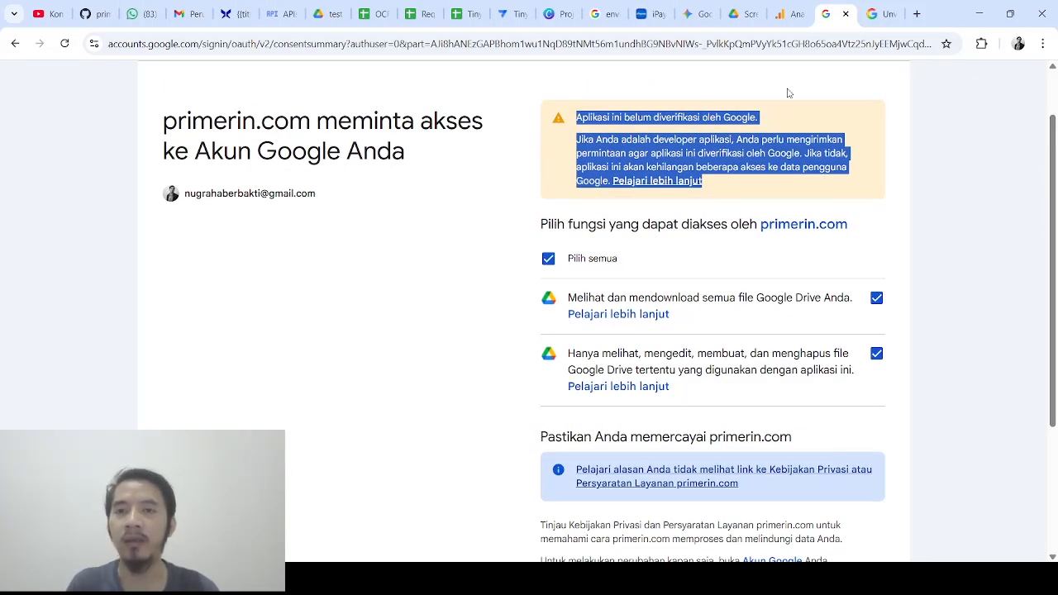
{"action": "left_click_drag", "start_coordinate": [1053, 185], "coordinate": [1054, 297]}
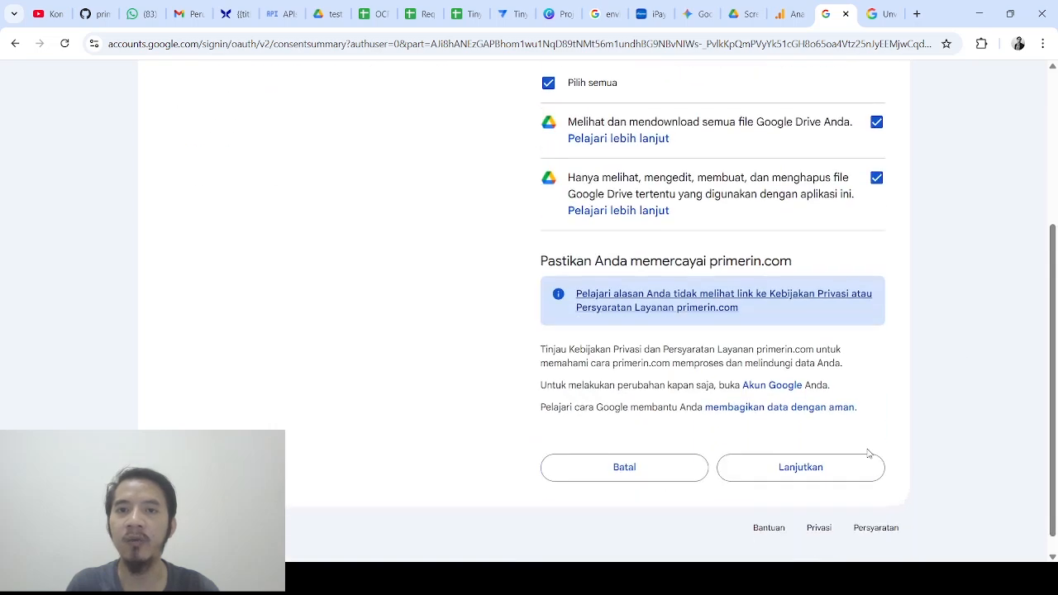
{"action": "left_click", "coordinate": [797, 468]}
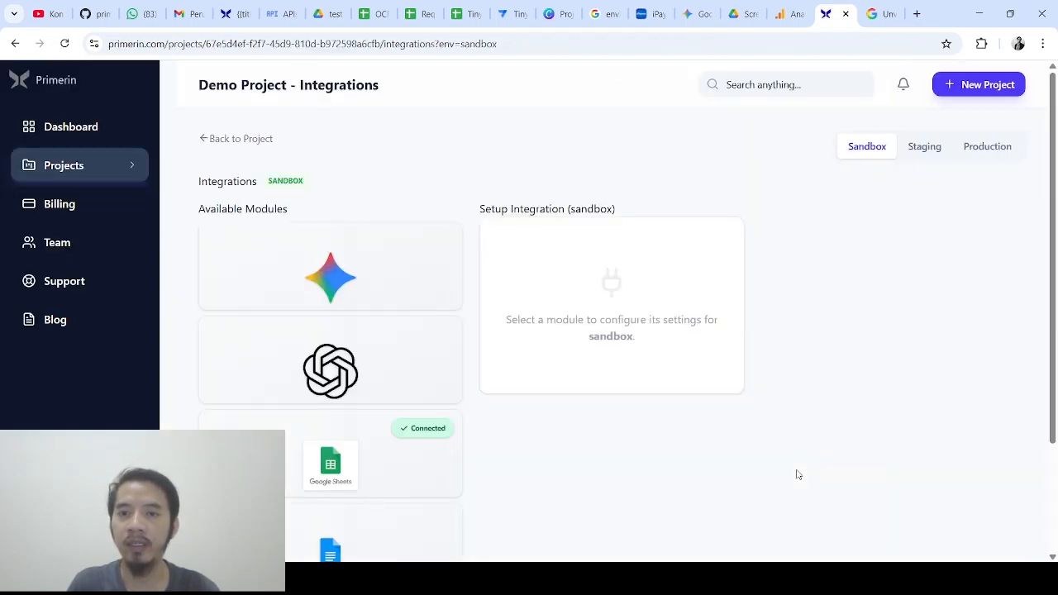
Verify Google Drive shows Connected, then go back to the Demo Project
{"action": "scroll", "coordinate": [456, 474], "scroll_direction": "down", "scroll_amount": 1}
{"action": "scroll", "coordinate": [456, 476], "scroll_direction": "down", "scroll_amount": 1}
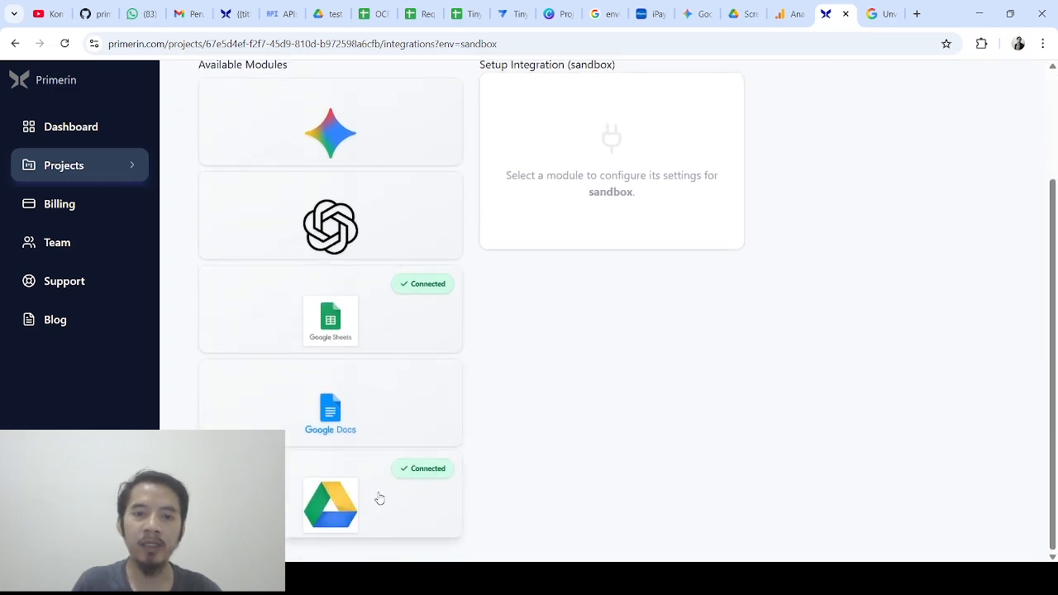
{"action": "scroll", "coordinate": [293, 234], "scroll_direction": "up", "scroll_amount": 1}
{"action": "scroll", "coordinate": [293, 234], "scroll_direction": "up", "scroll_amount": 1}
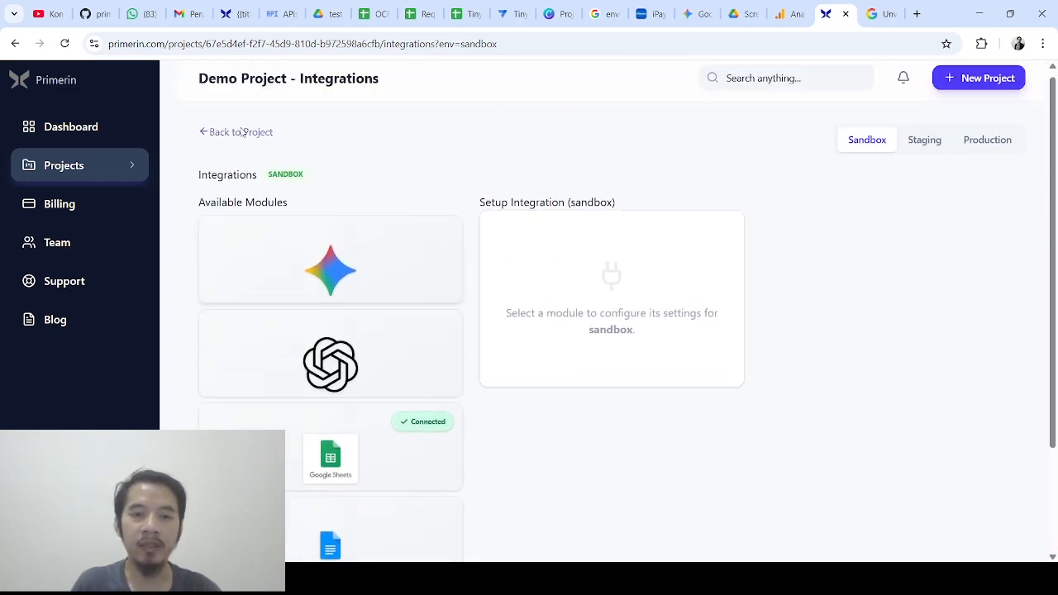
{"action": "left_click", "coordinate": [211, 133]}
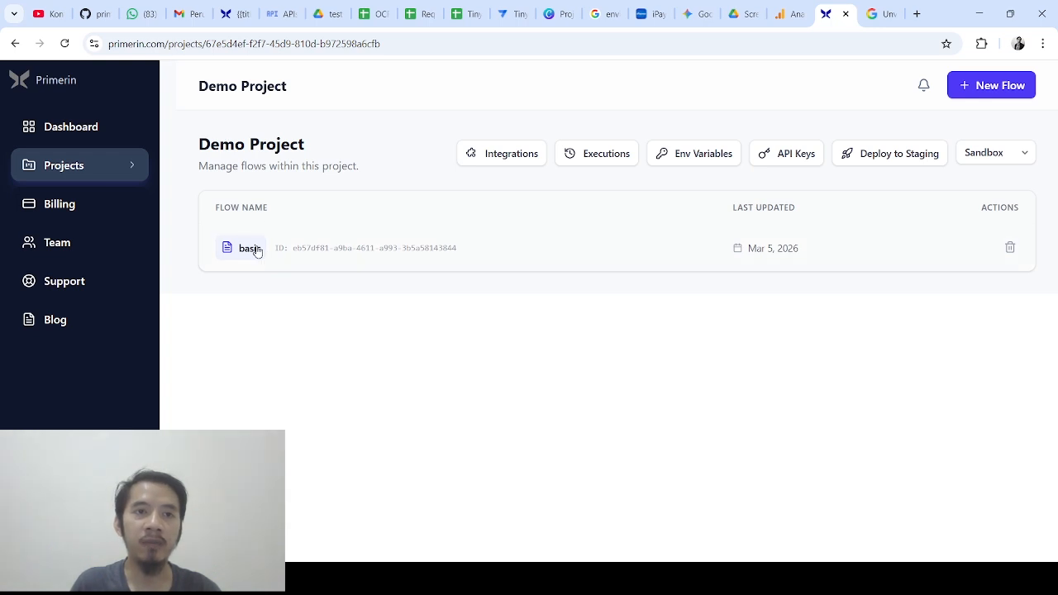
Create a new flow named 'OCR'
{"action": "left_click", "coordinate": [981, 97]}
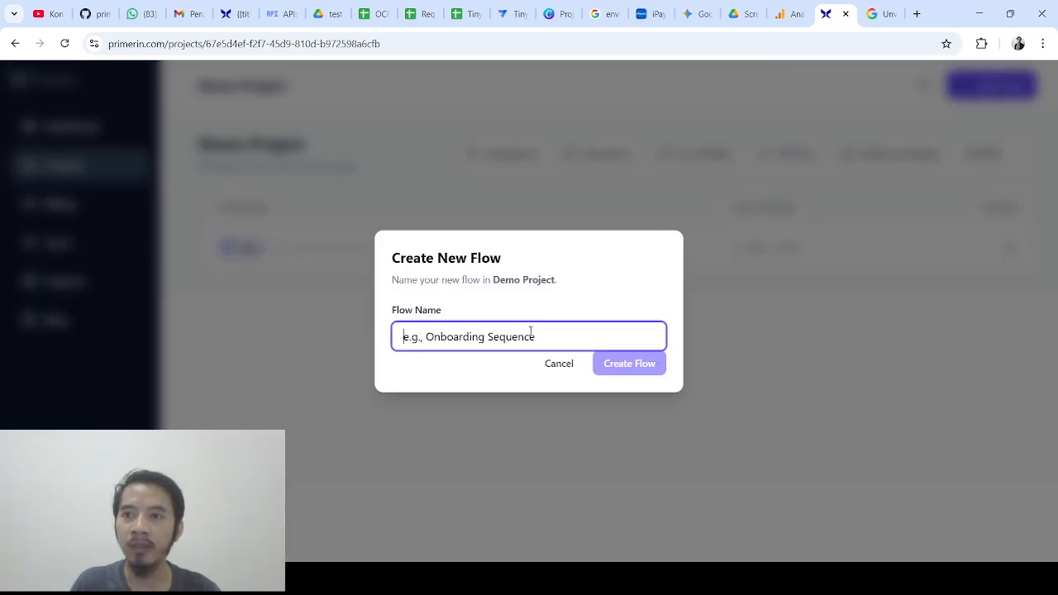
{"action": "type", "text": "OCR"}
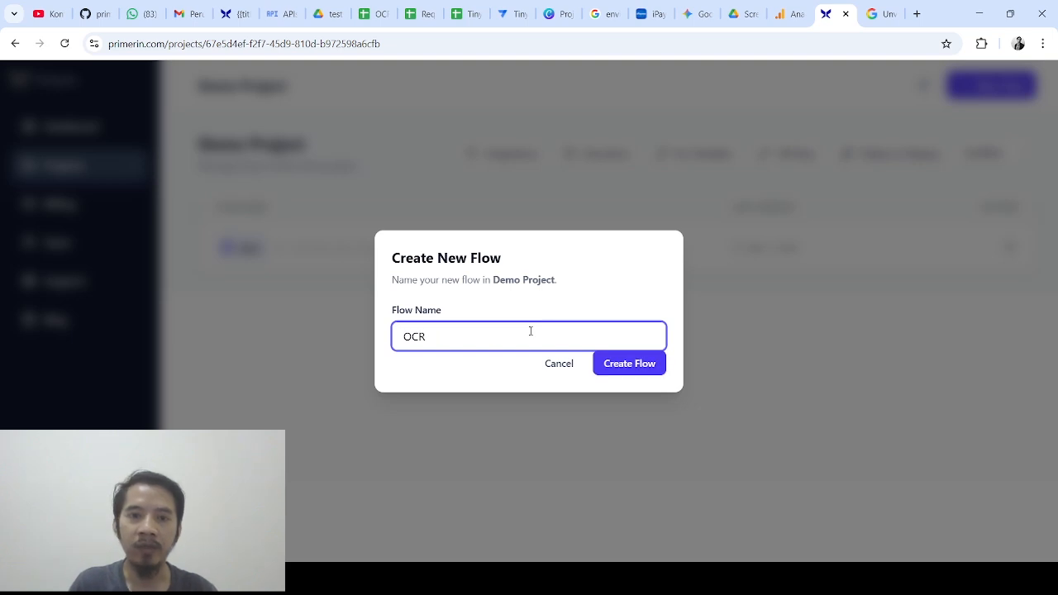
{"action": "left_click", "coordinate": [609, 364]}
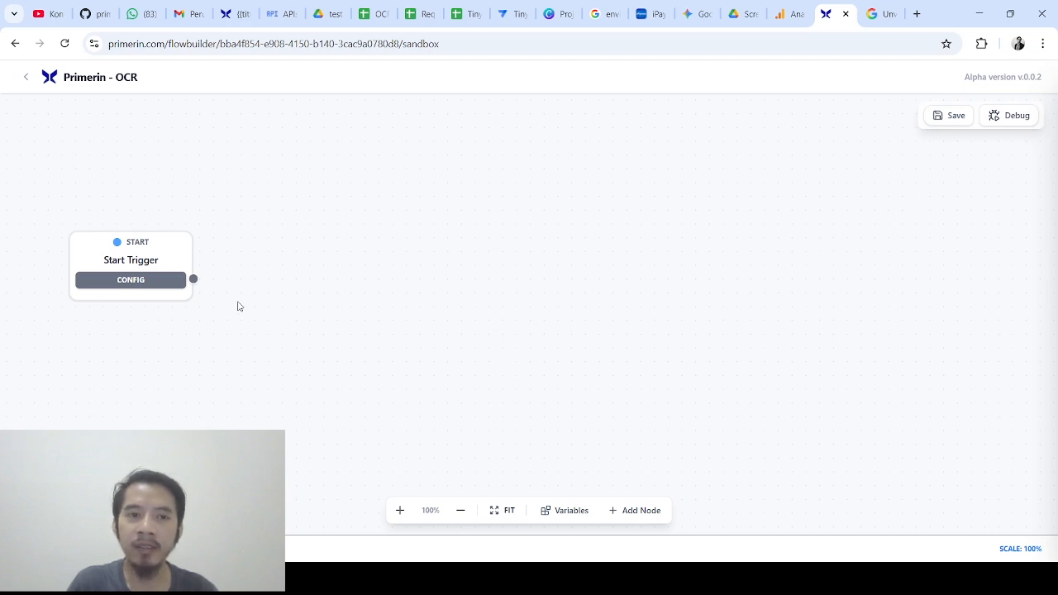
Add a Google Drive node to the canvas and connect the Start Trigger to it
{"action": "left_click", "coordinate": [631, 512]}
{"action": "left_click_drag", "start_coordinate": [895, 468], "coordinate": [396, 309]}
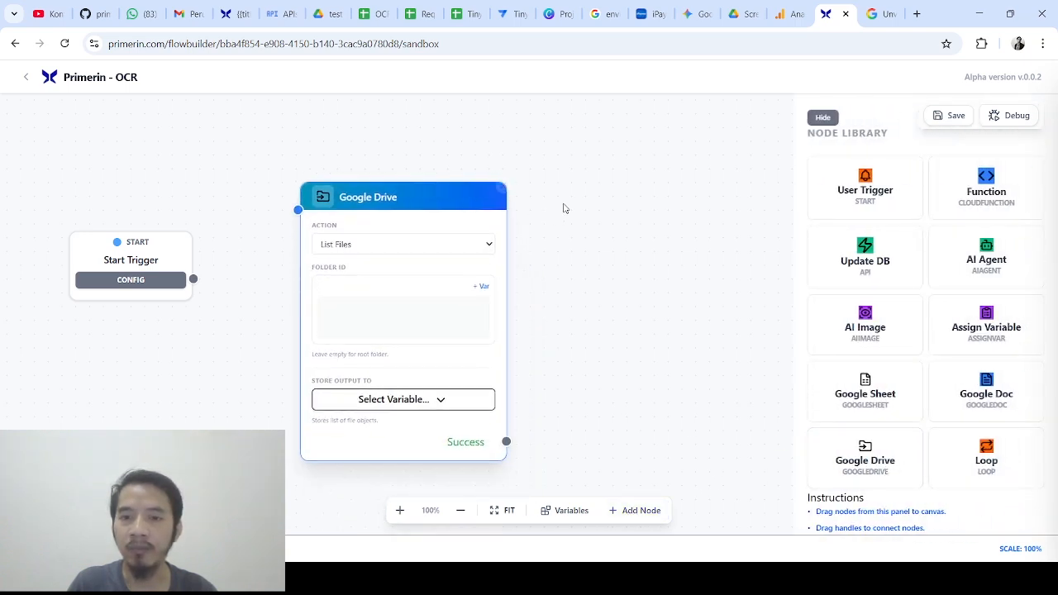
{"action": "left_click", "coordinate": [823, 117]}
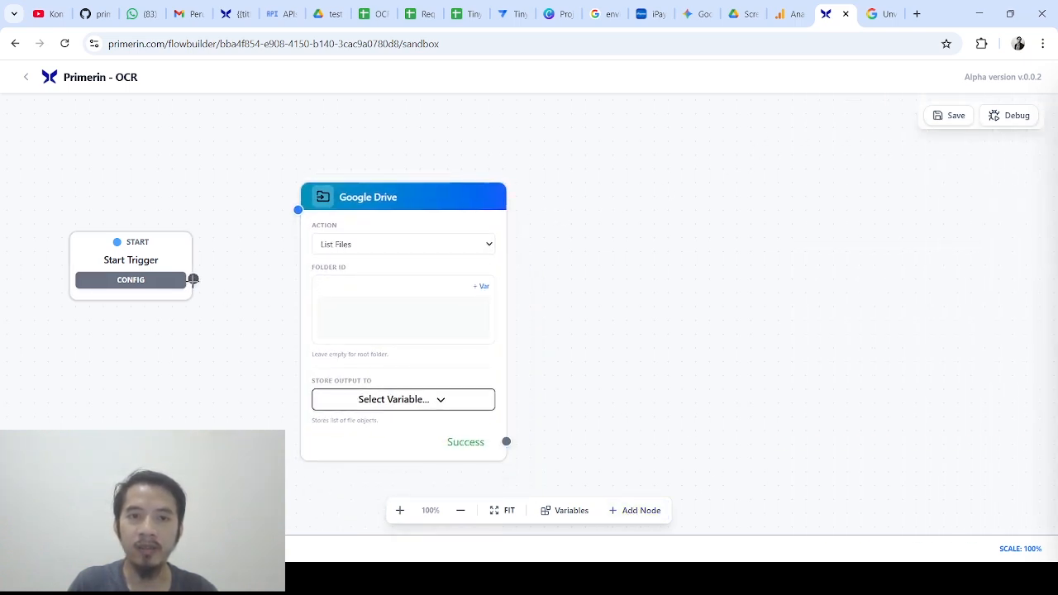
{"action": "left_click_drag", "start_coordinate": [193, 279], "coordinate": [298, 210]}
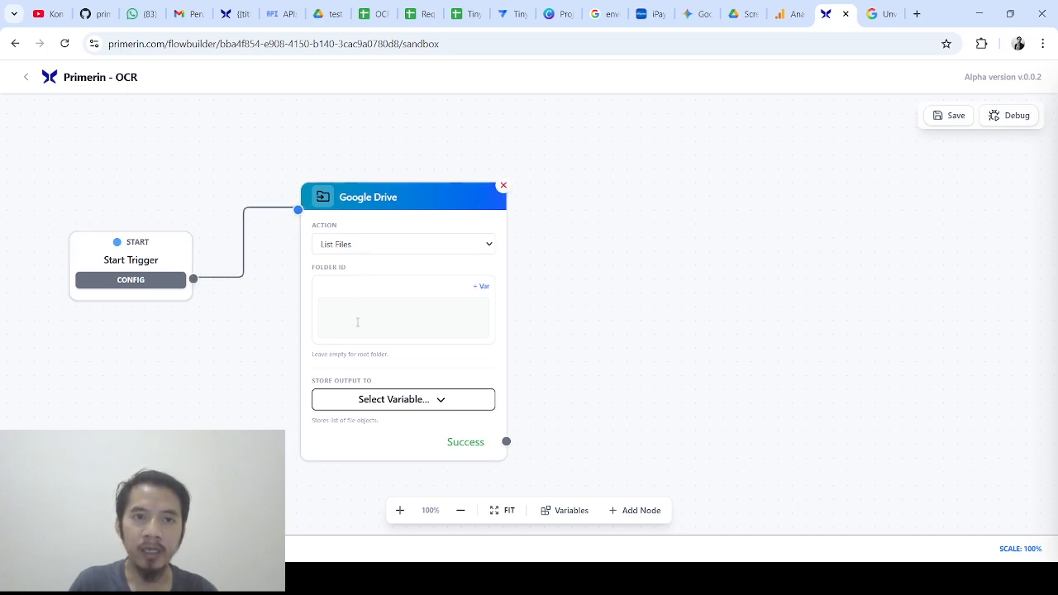
Set the Google Drive node's action to Read File and view the receipt in Drive
{"action": "left_click", "coordinate": [470, 245]}
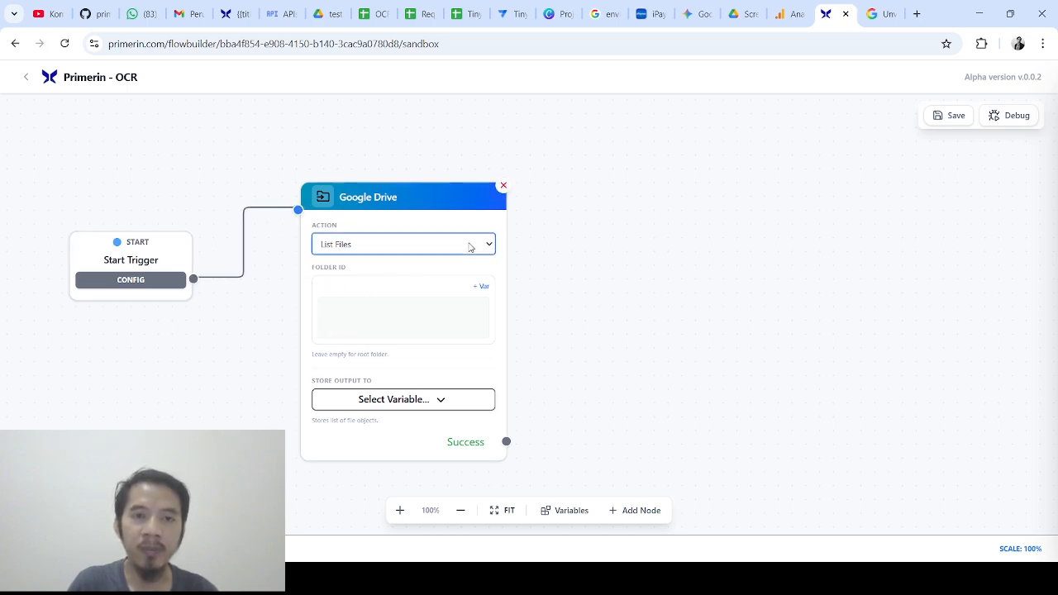
{"action": "left_click", "coordinate": [456, 282]}
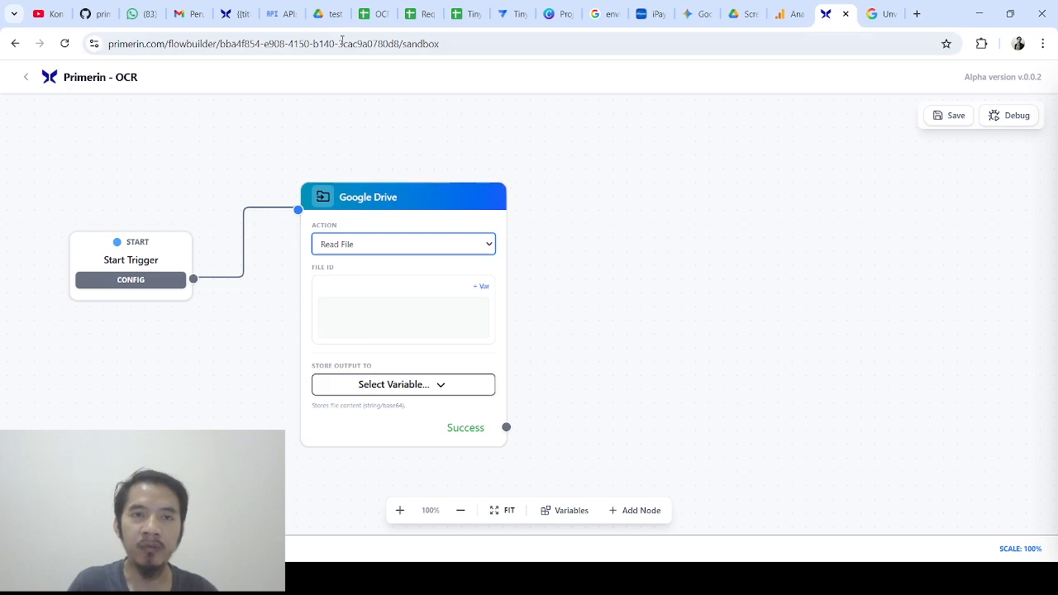
{"action": "left_click", "coordinate": [335, 8]}
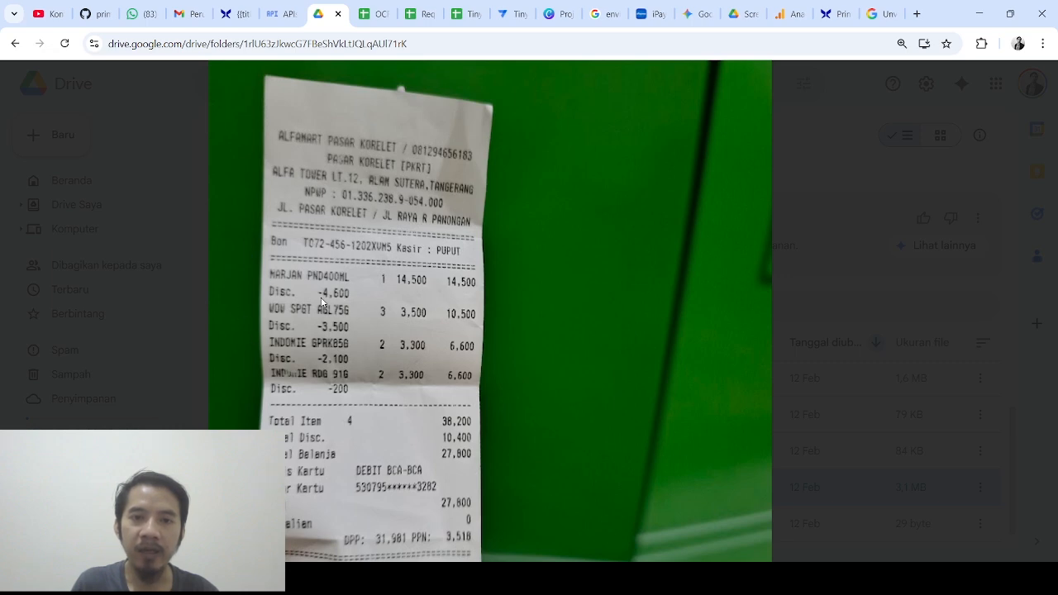
Check cells A1 through D1 of the empty OCR sheet, then return to the receipt photo in Drive
{"action": "left_click", "coordinate": [368, 13]}
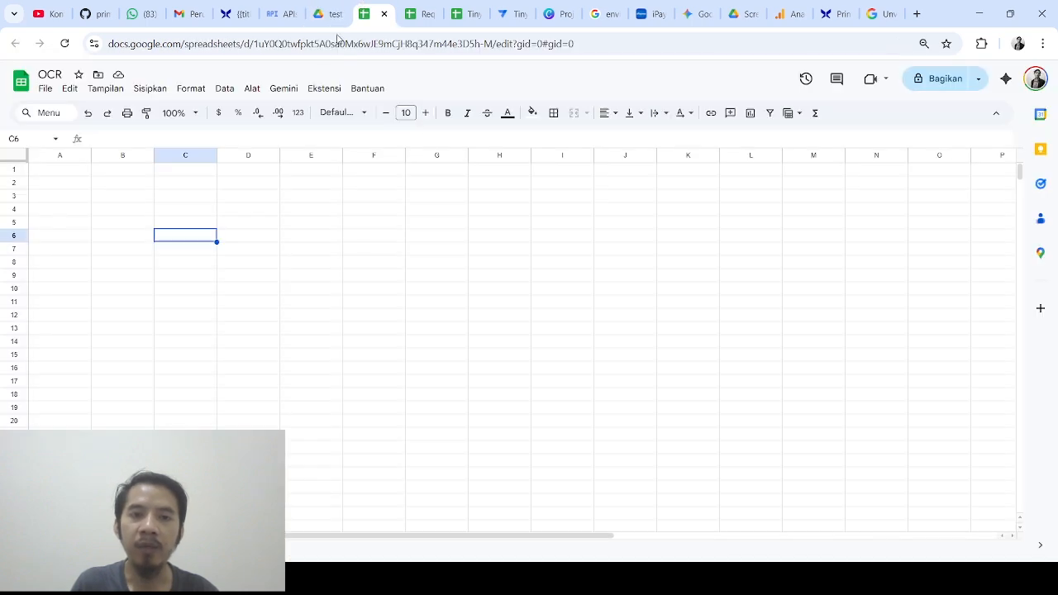
{"action": "left_click", "coordinate": [51, 173]}
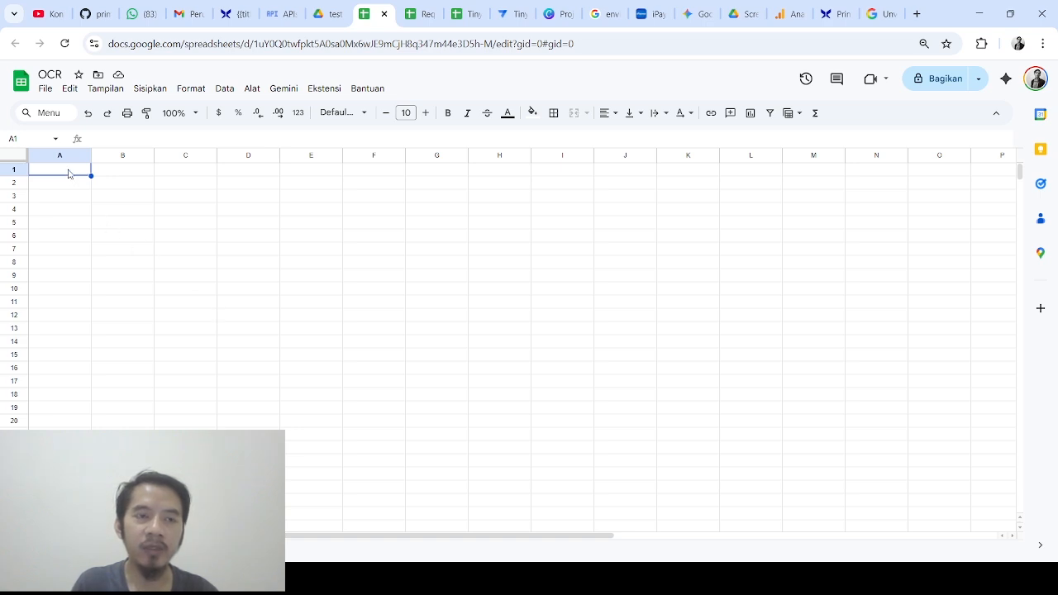
{"action": "left_click", "coordinate": [110, 173]}
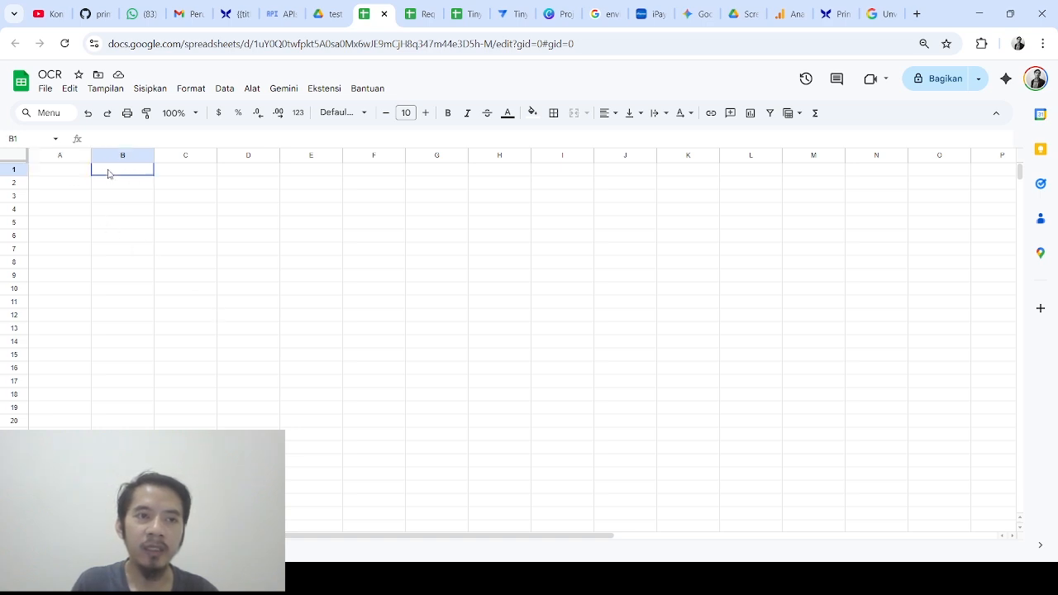
{"action": "left_click", "coordinate": [171, 172]}
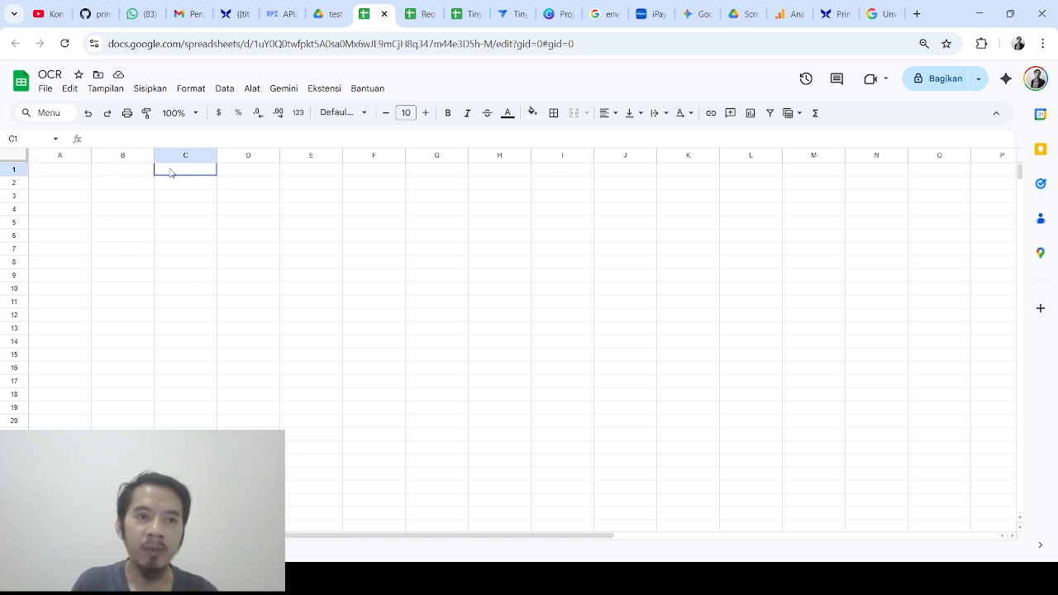
{"action": "left_click", "coordinate": [231, 175]}
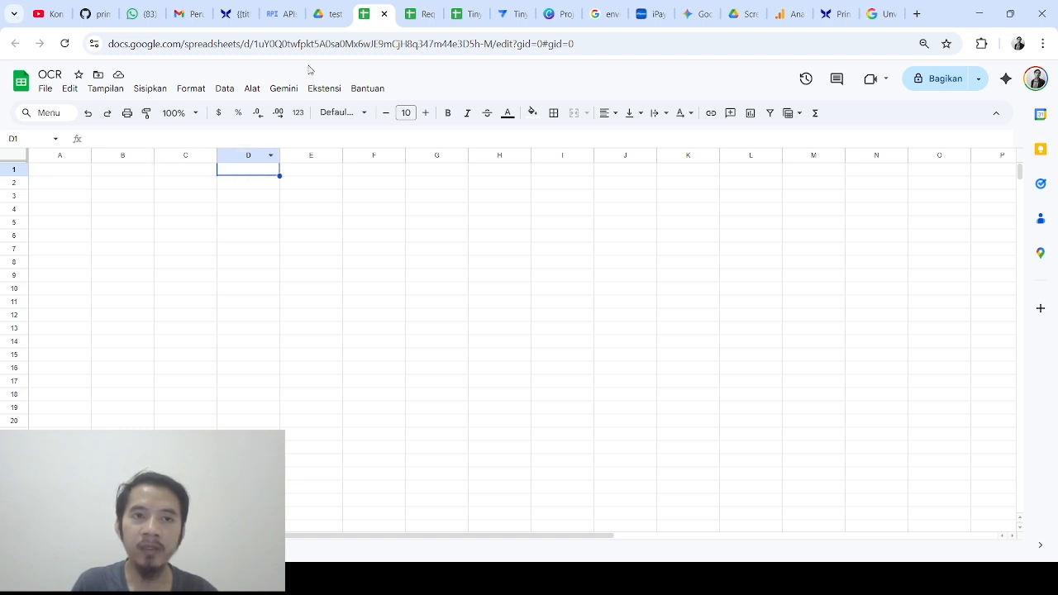
{"action": "left_click", "coordinate": [331, 12]}
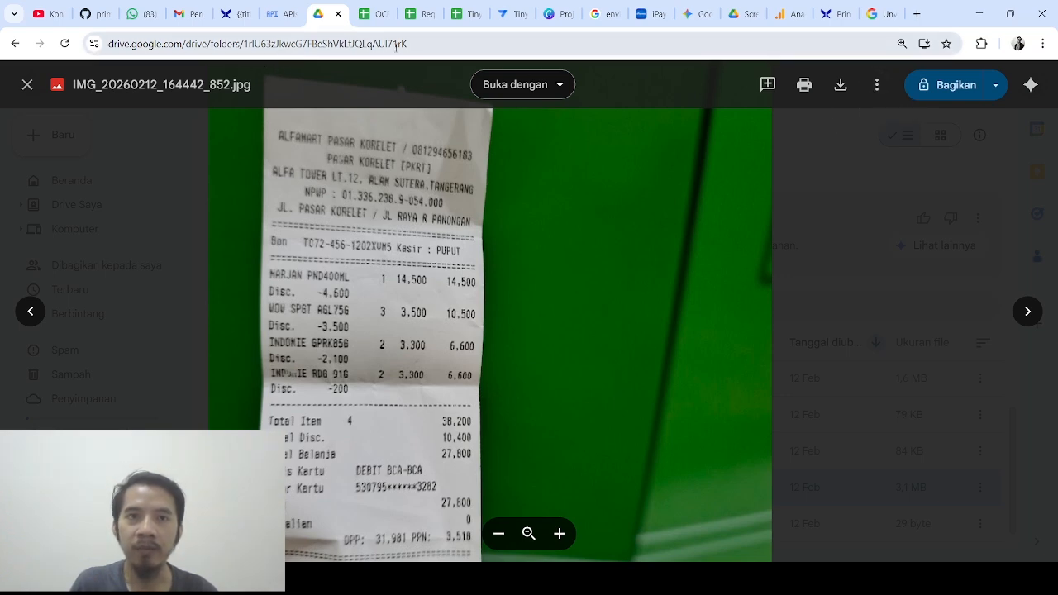
Copy the receipt's share link, paste it into the address bar, and select its file ID
{"action": "left_click", "coordinate": [877, 84]}
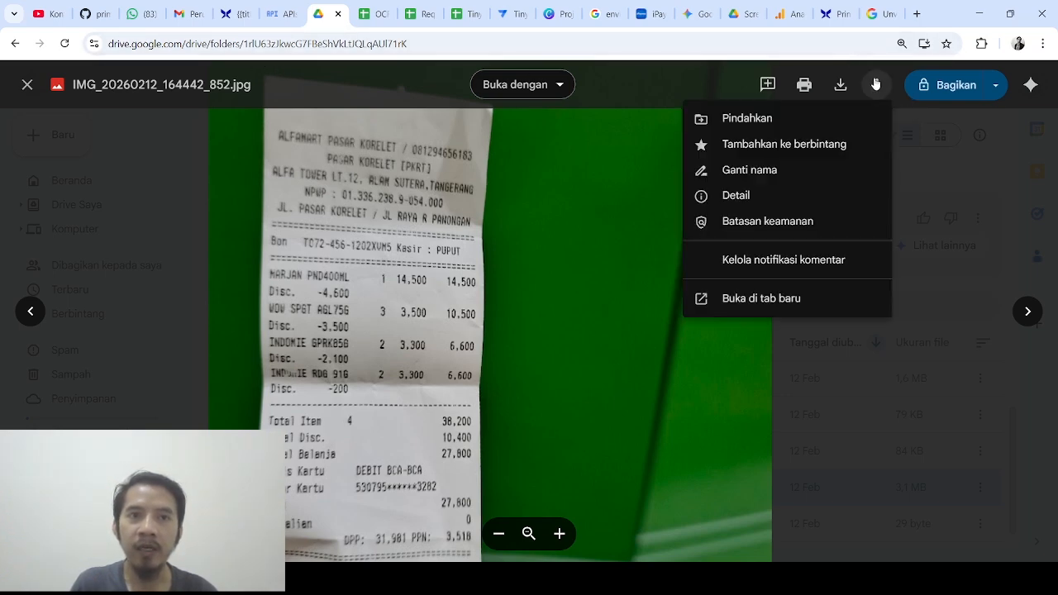
{"action": "left_click", "coordinate": [996, 87]}
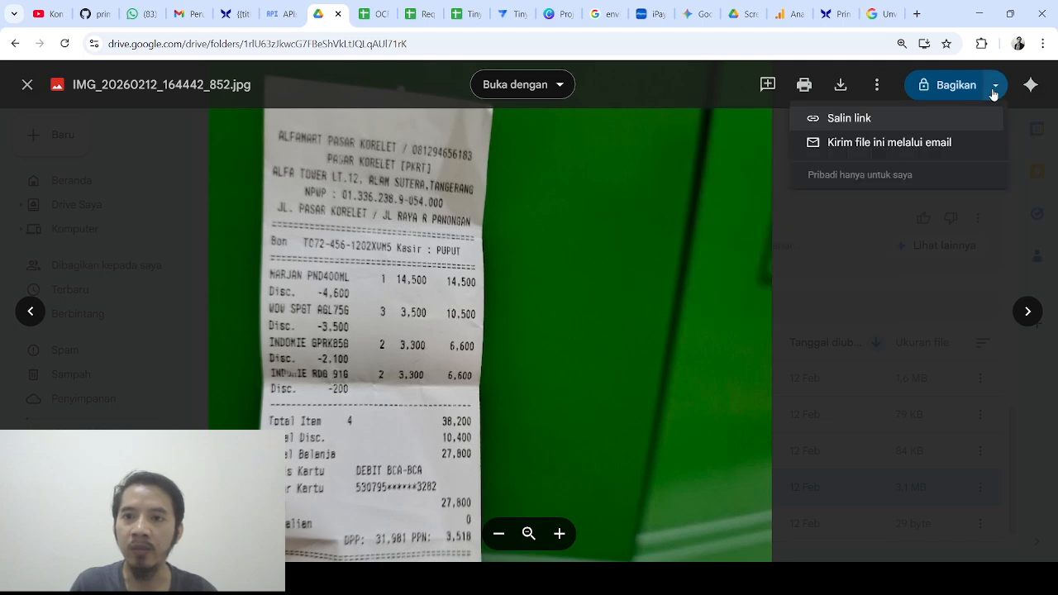
{"action": "left_click", "coordinate": [876, 123]}
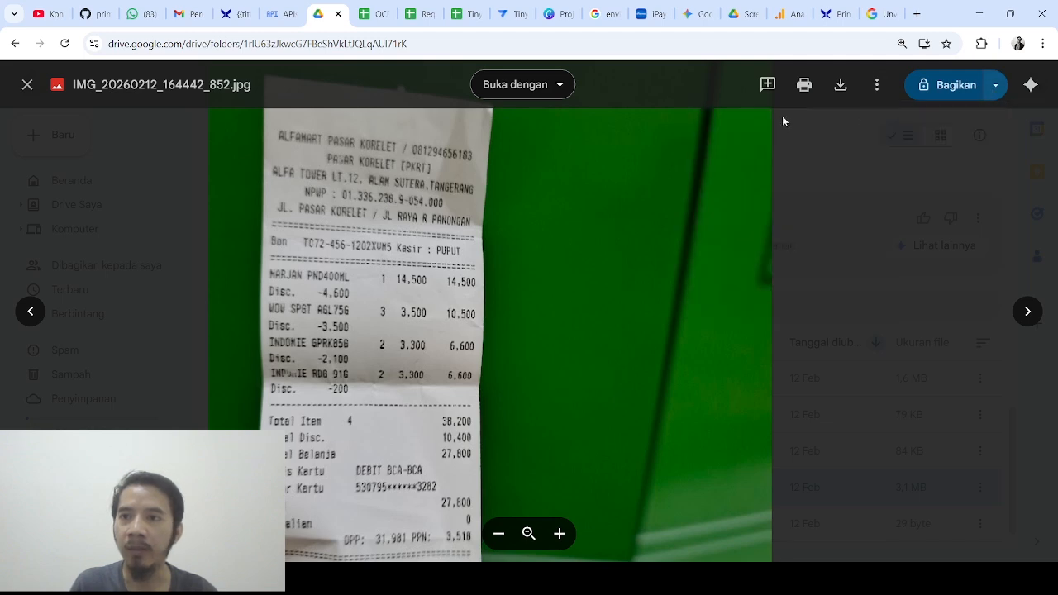
{"action": "left_click", "coordinate": [476, 43]}
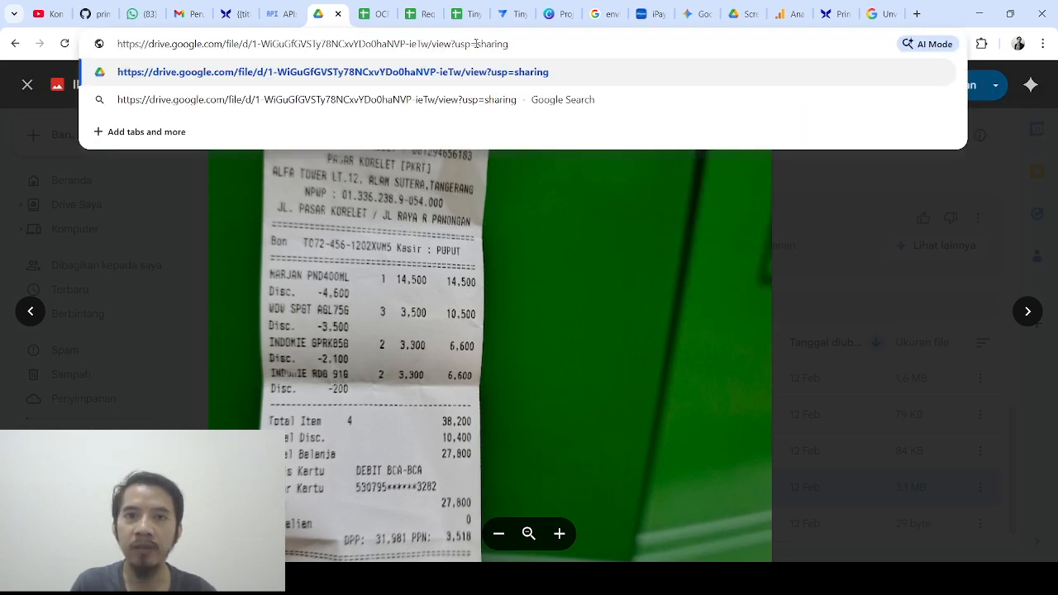
{"action": "left_click_drag", "start_coordinate": [251, 46], "coordinate": [429, 48]}
{"action": "key", "text": "ctrl+c"}
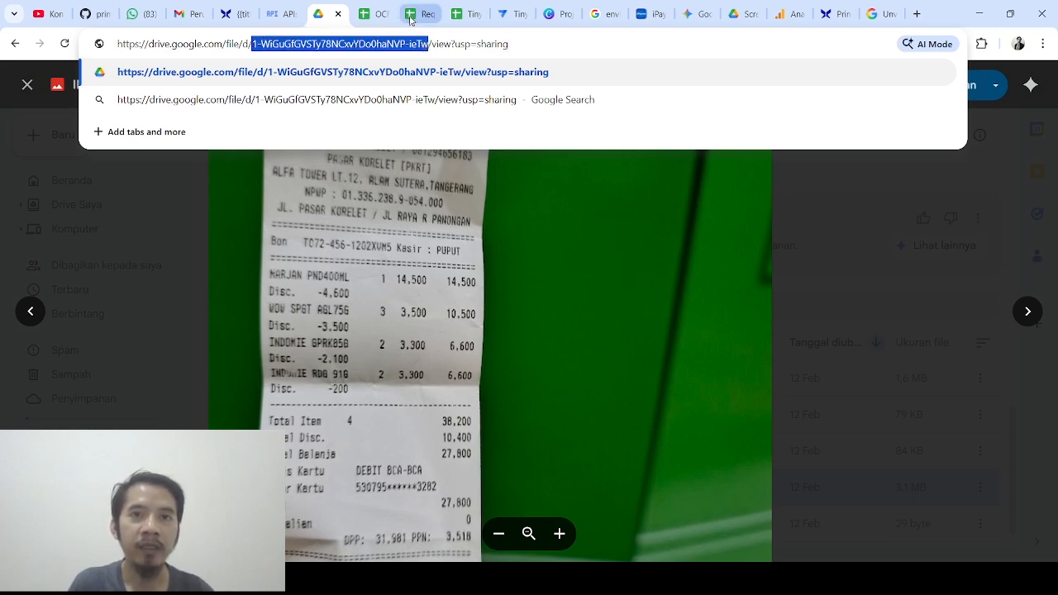
{"action": "left_click", "coordinate": [831, 13]}
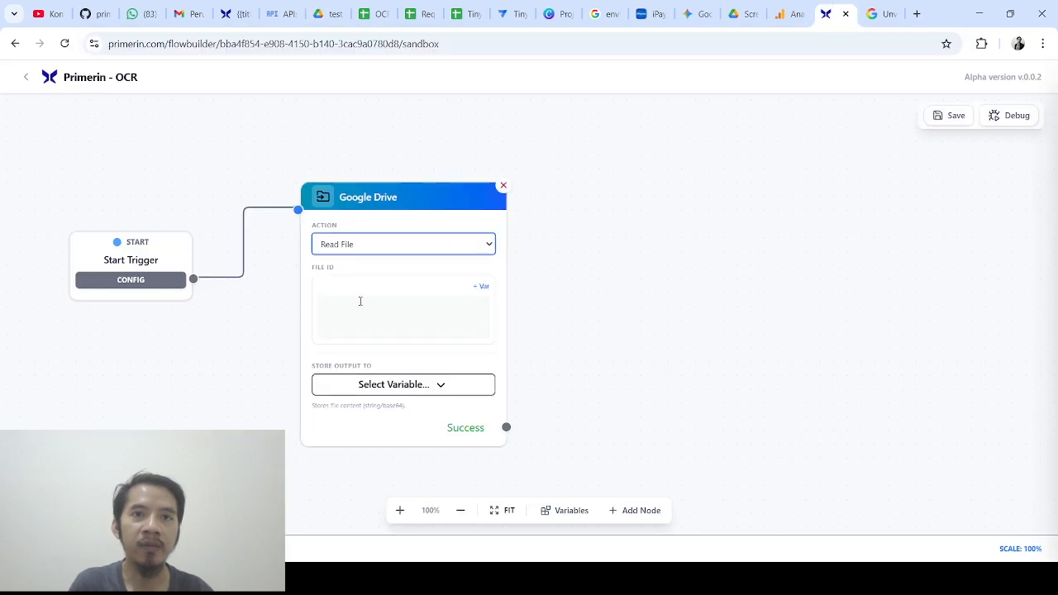
Paste the receipt's file ID into the Google Drive node's File ID field
{"action": "left_click", "coordinate": [358, 303]}
{"action": "key", "text": "ctrl+v"}
{"action": "left_click", "coordinate": [592, 277]}
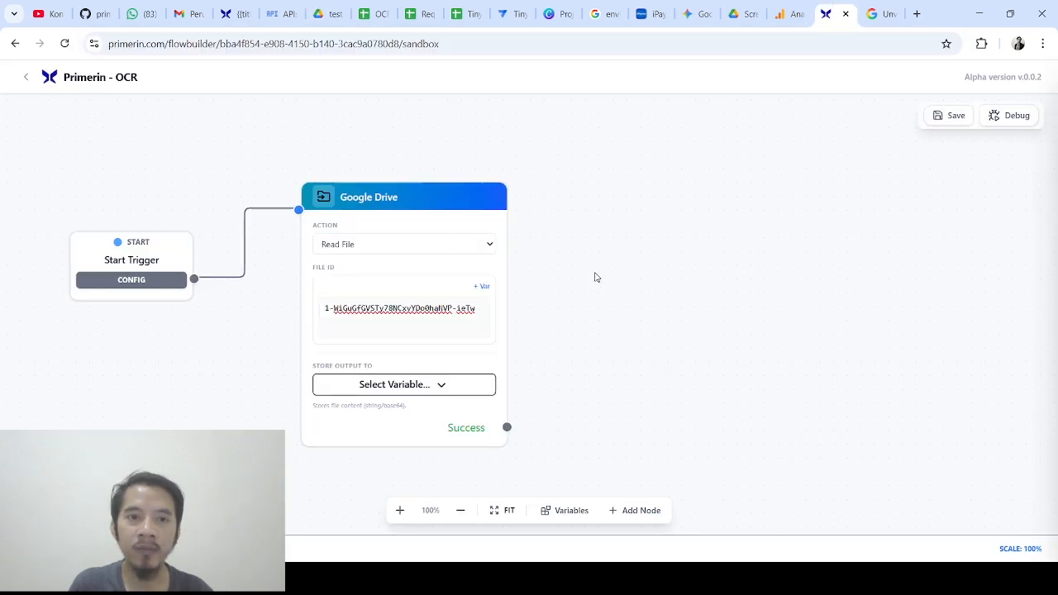
{"action": "left_click_drag", "start_coordinate": [593, 276], "coordinate": [568, 245]}
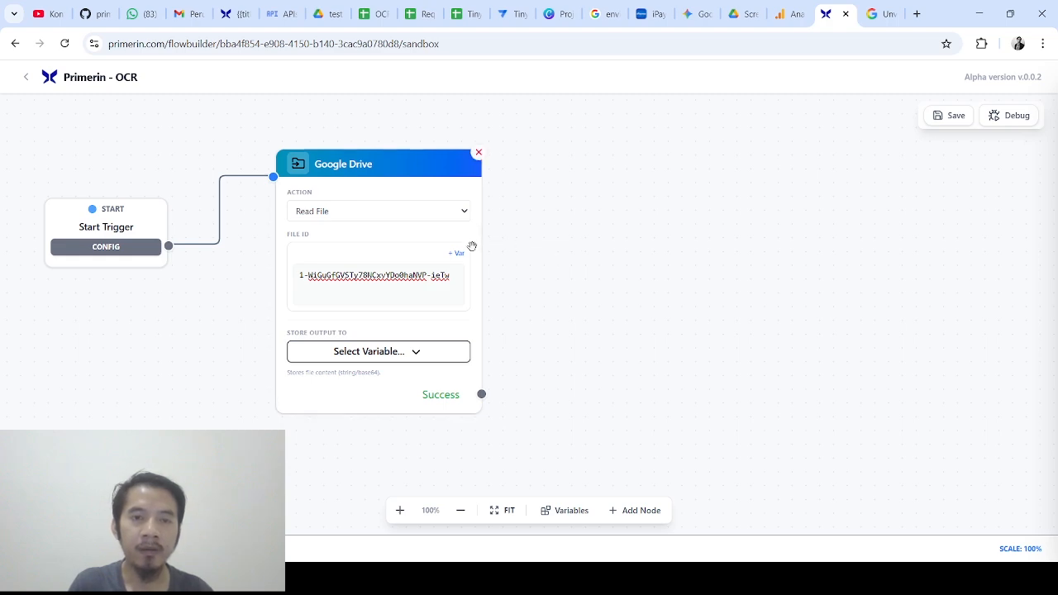
{"action": "left_click", "coordinate": [418, 352]}
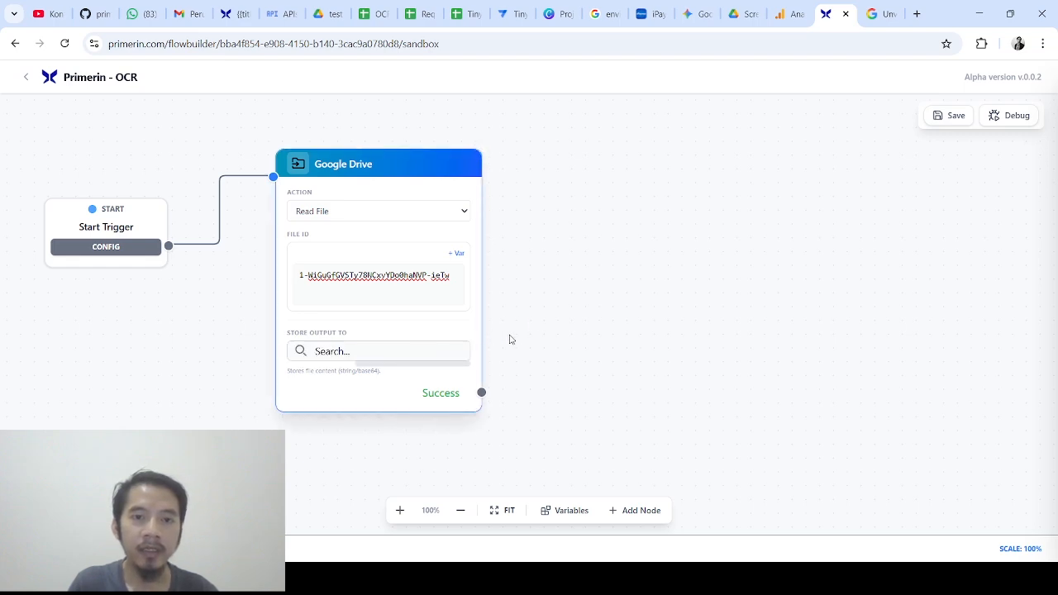
{"action": "left_click", "coordinate": [534, 327]}
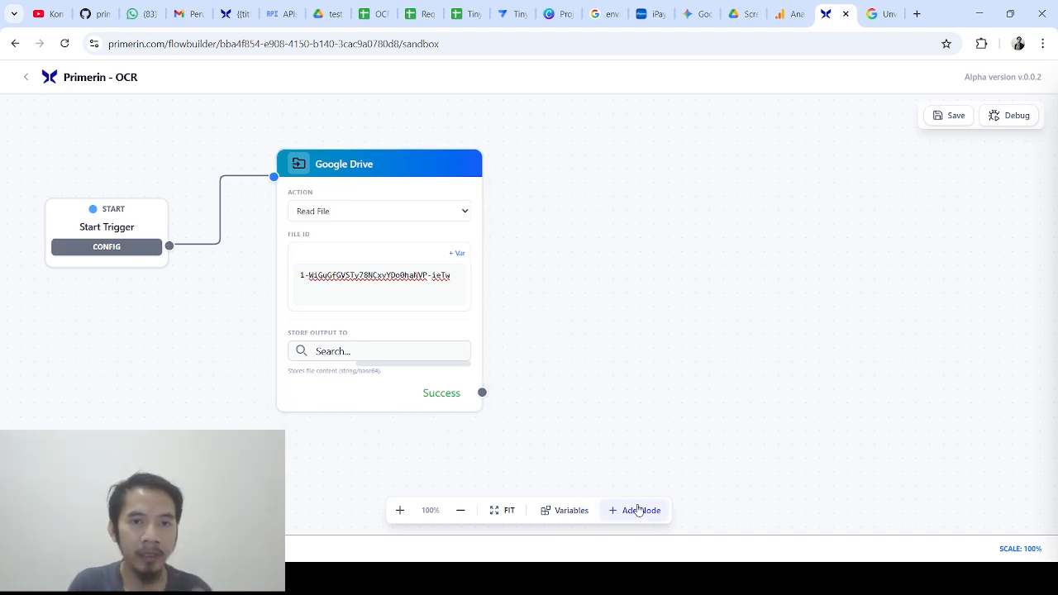
Add a flow variable named data_image with default value {}
{"action": "left_click", "coordinate": [639, 510]}
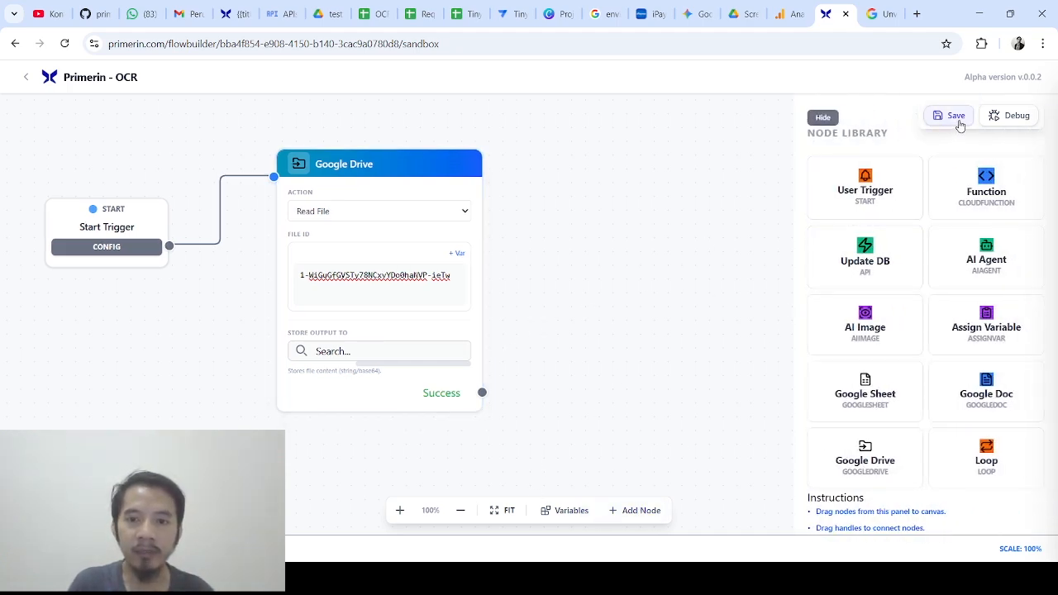
{"action": "left_click", "coordinate": [820, 118]}
{"action": "left_click", "coordinate": [570, 511]}
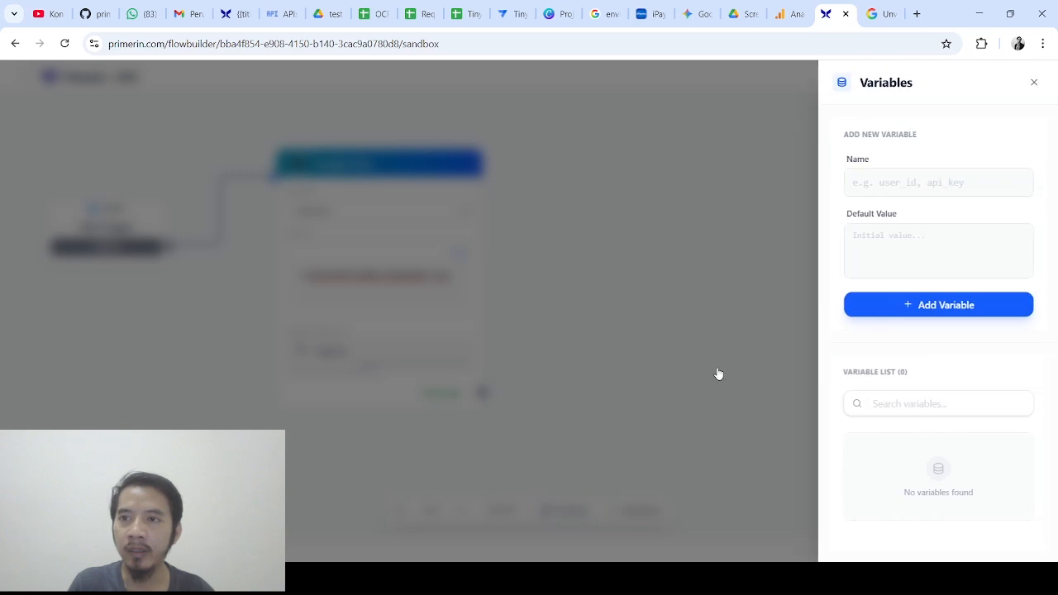
{"action": "left_click", "coordinate": [866, 184]}
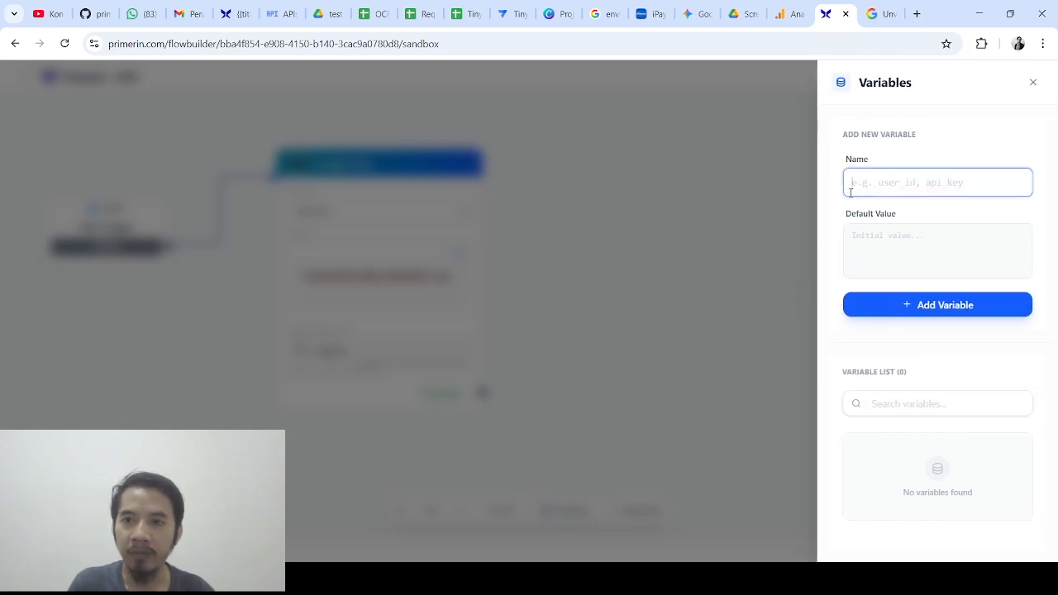
{"action": "type", "text": "dat"}
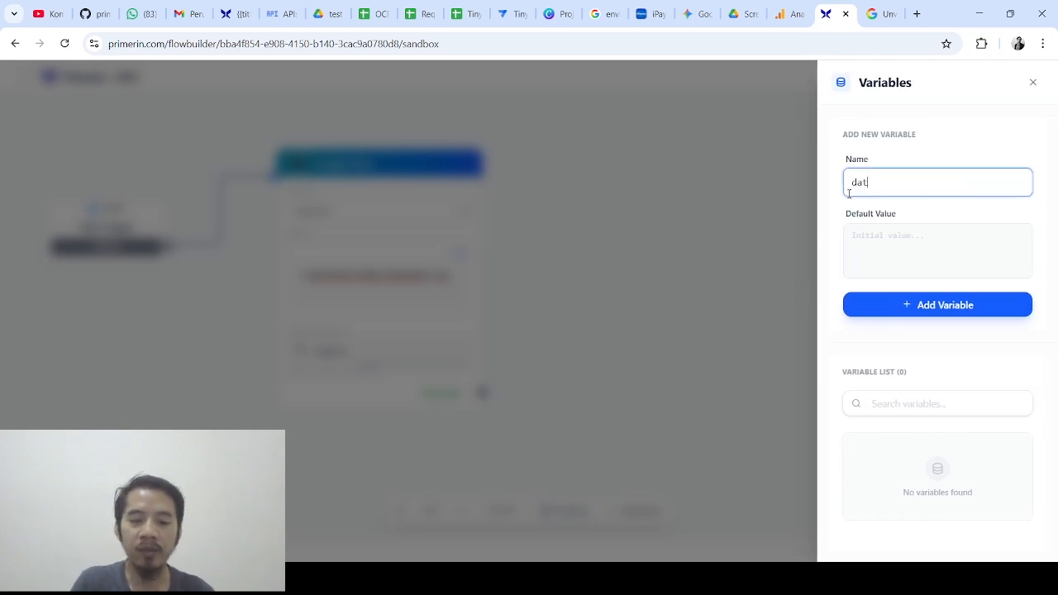
{"action": "type", "text": "a_image"}
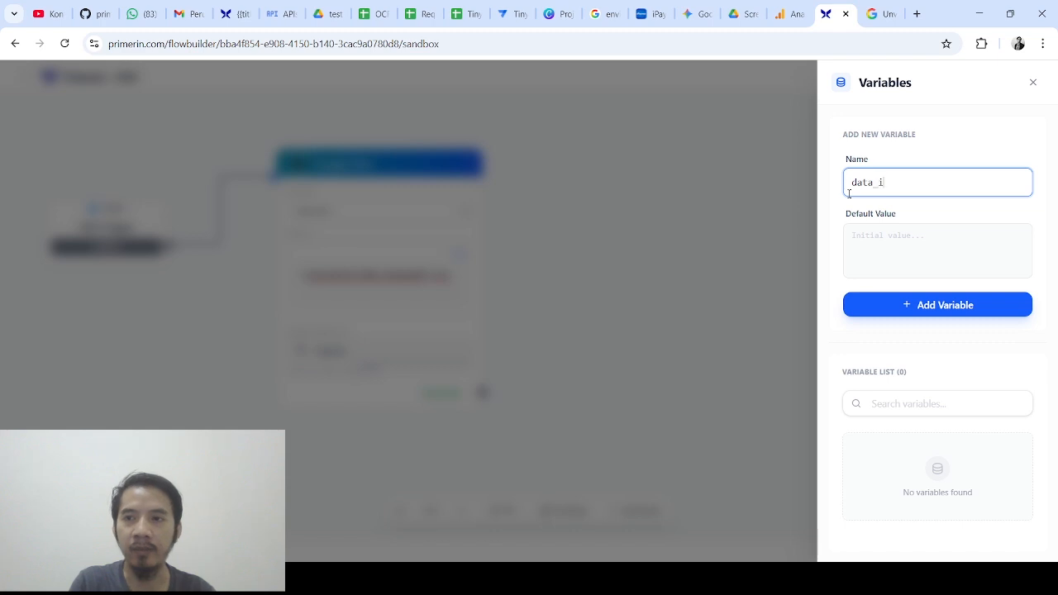
{"action": "left_click", "coordinate": [872, 241]}
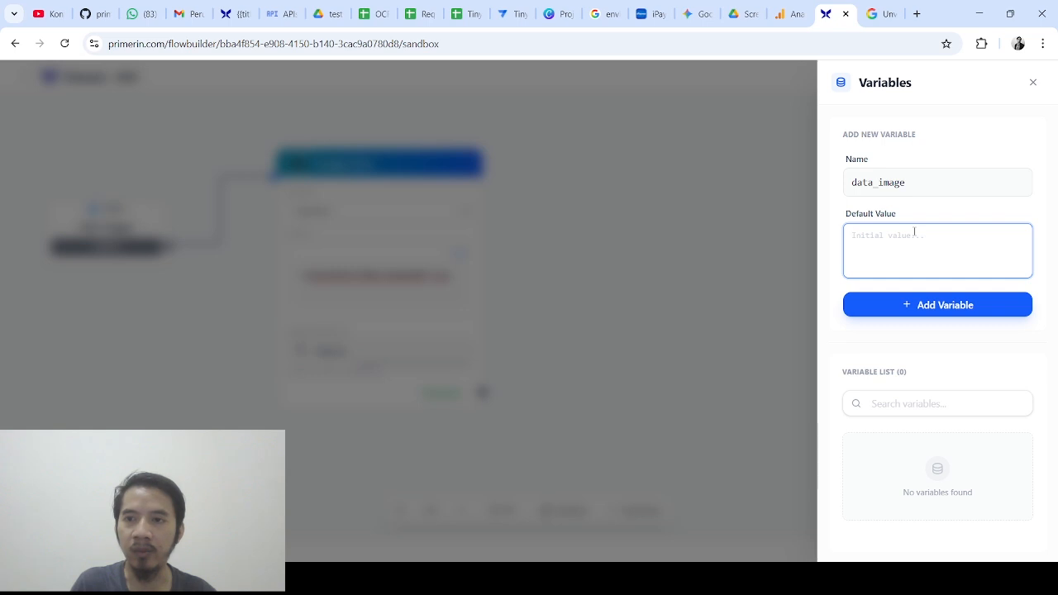
{"action": "type", "text": "{}"}
{"action": "left_click", "coordinate": [921, 305]}
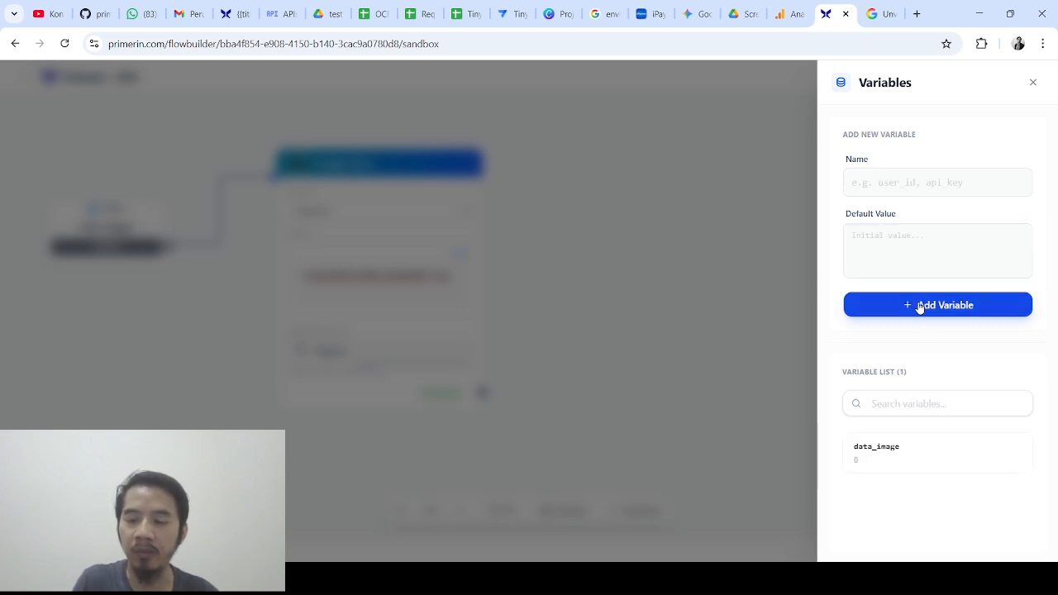
{"action": "left_click", "coordinate": [1034, 84]}
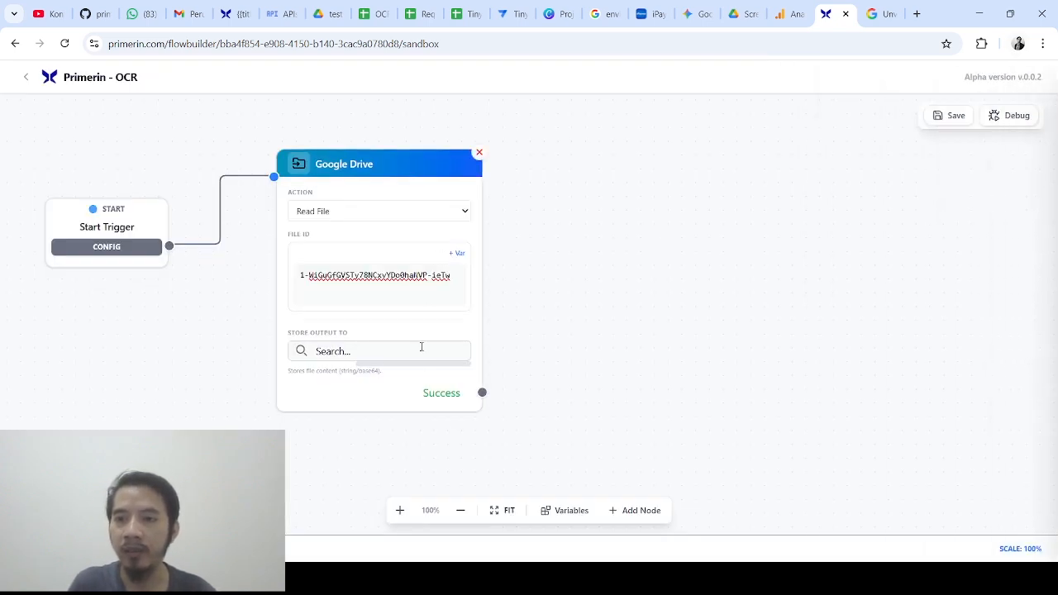
Save the flow and search the output variable list for data_im
{"action": "left_click", "coordinate": [951, 116]}
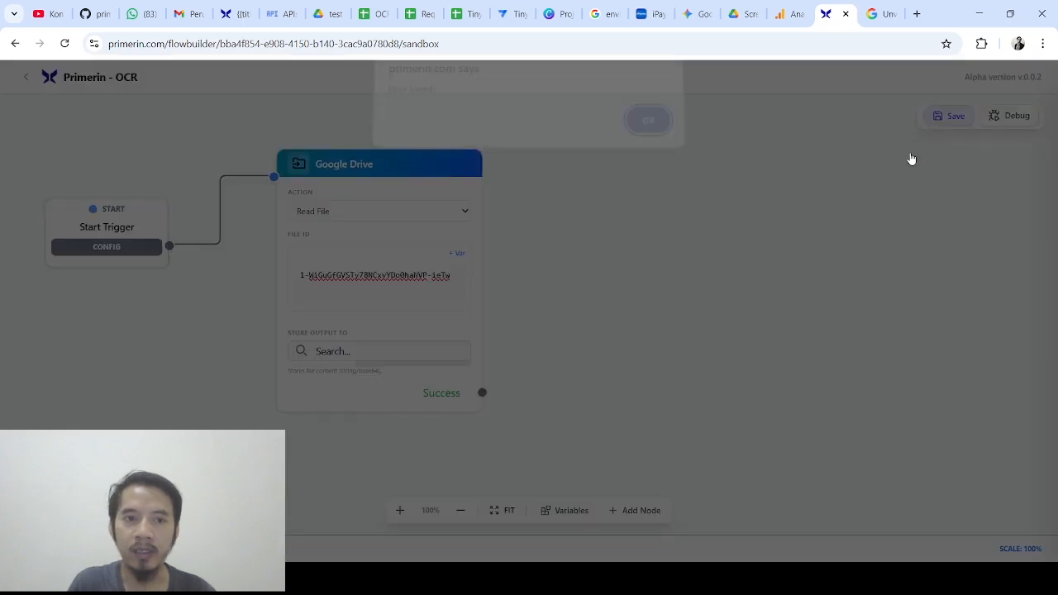
{"action": "left_click", "coordinate": [648, 122]}
{"action": "left_click", "coordinate": [375, 355]}
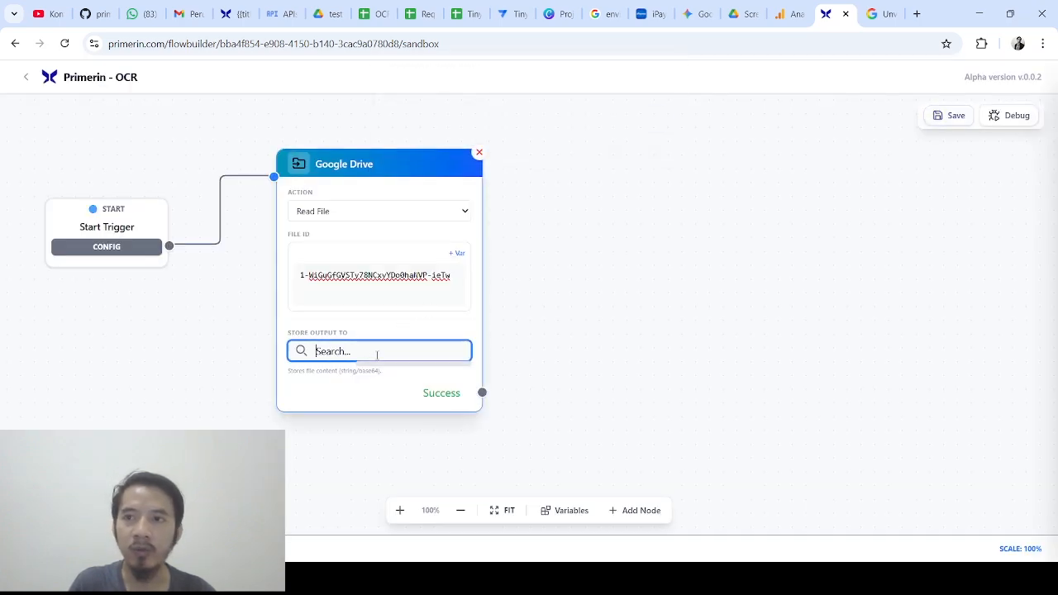
{"action": "type", "text": "data_"}
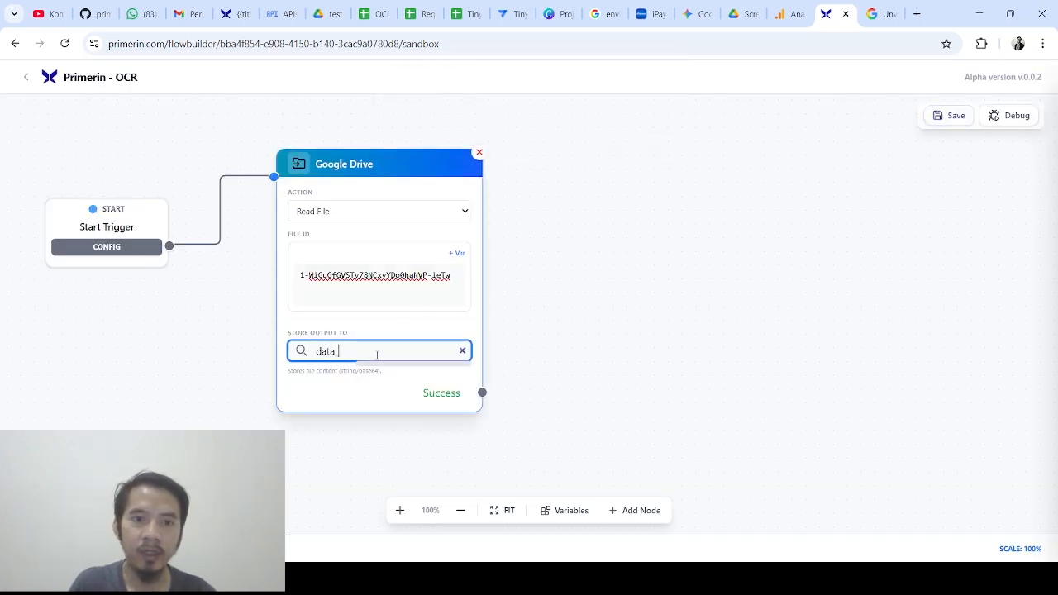
{"action": "type", "text": "im"}
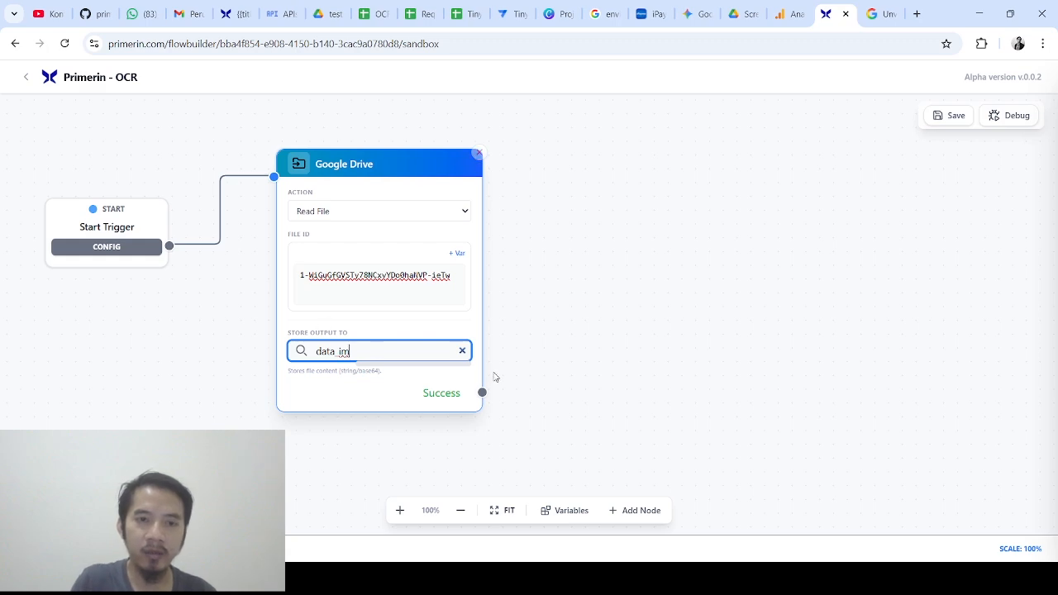
{"action": "left_click", "coordinate": [462, 350]}
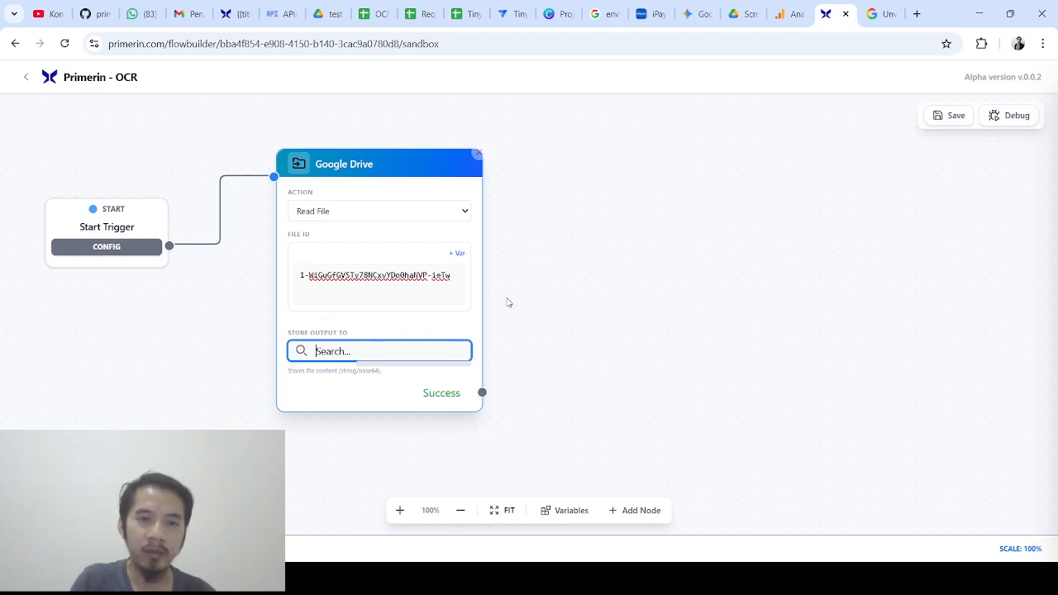
Reload the page, set Store Output To data_image, and save the flow
{"action": "left_click", "coordinate": [68, 46]}
{"action": "left_click", "coordinate": [387, 381]}
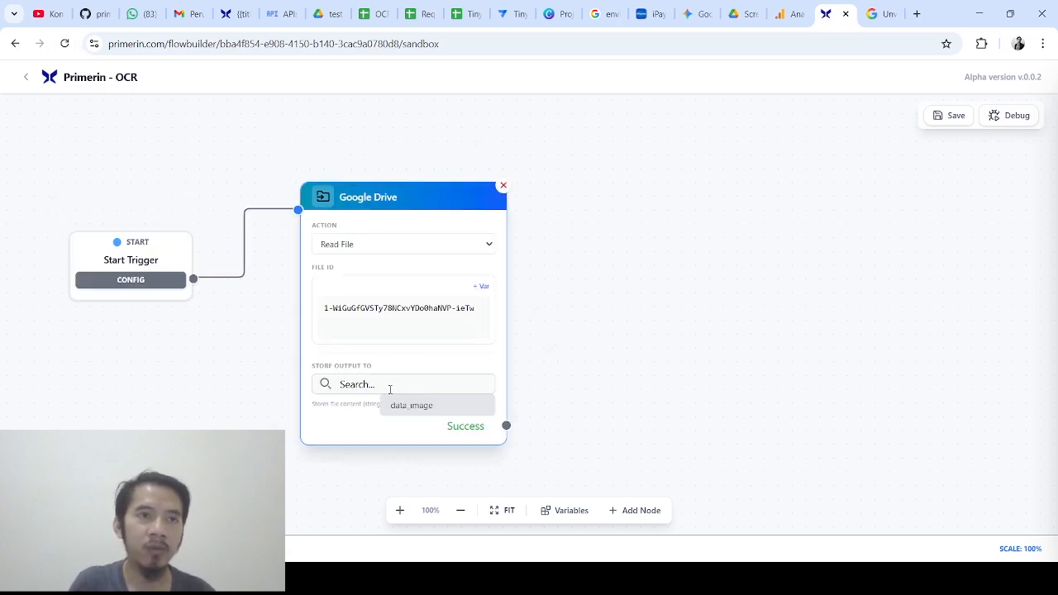
{"action": "left_click", "coordinate": [417, 405]}
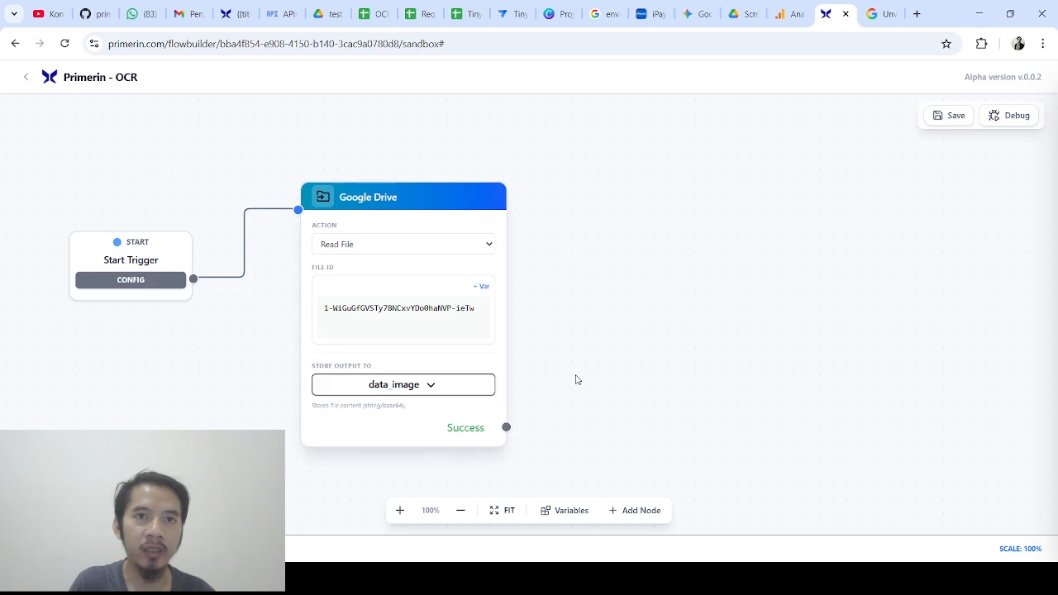
{"action": "left_click", "coordinate": [951, 116]}
{"action": "left_click", "coordinate": [649, 130]}
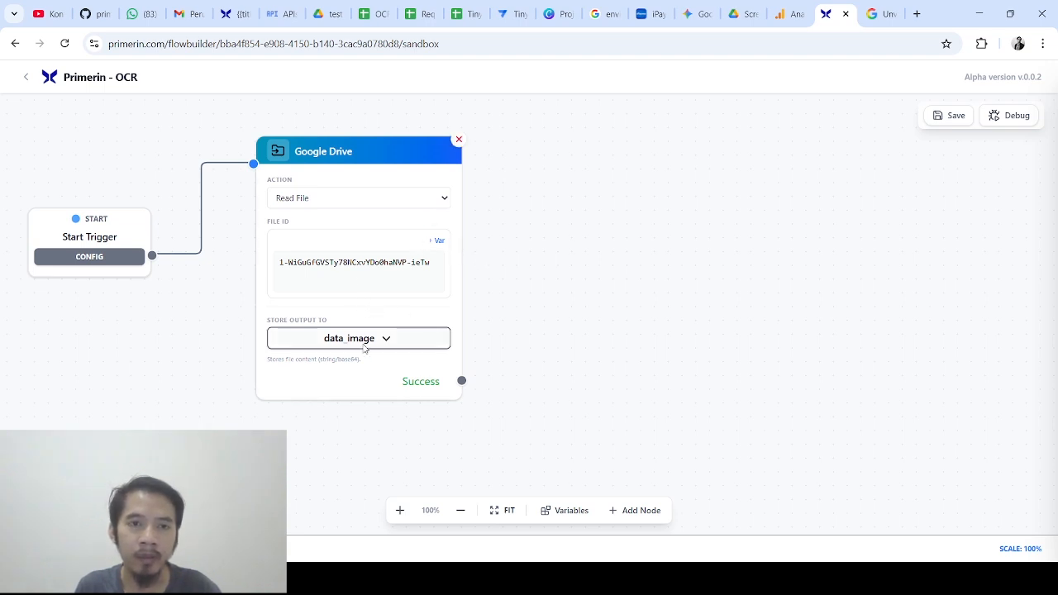
{"action": "left_click_drag", "start_coordinate": [803, 236], "coordinate": [779, 255]}
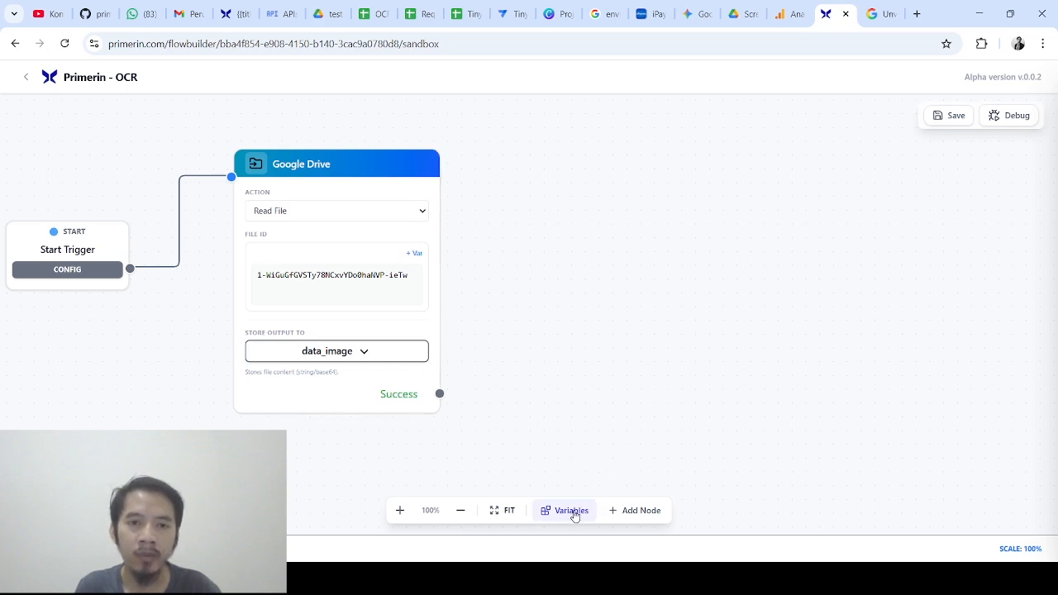
Add an AI Image node beside Google Drive and connect Drive's Success output to it
{"action": "left_click", "coordinate": [616, 511]}
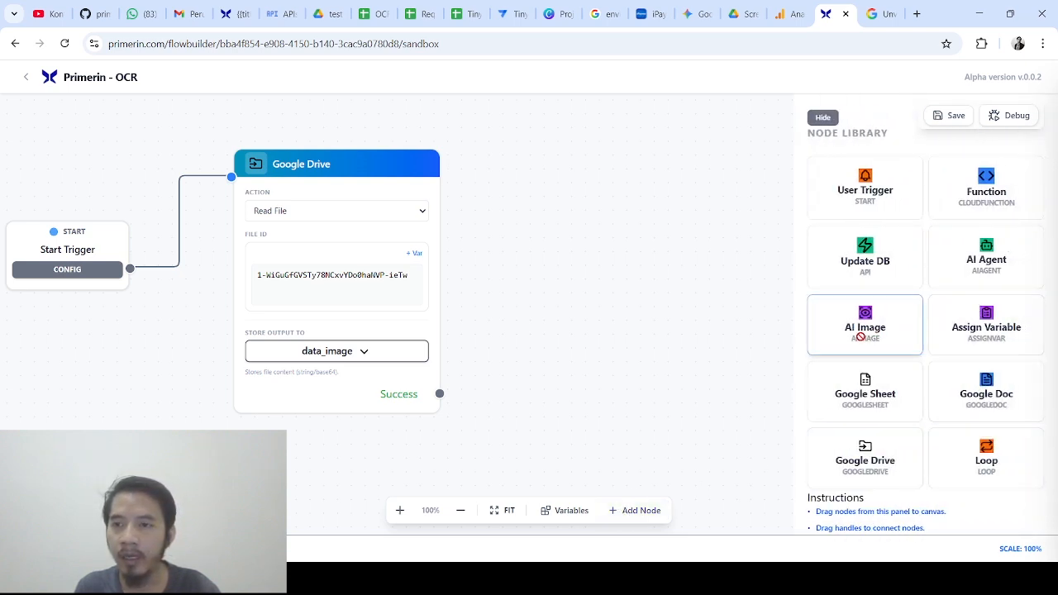
{"action": "left_click_drag", "start_coordinate": [858, 334], "coordinate": [621, 279]}
{"action": "left_click", "coordinate": [823, 116]}
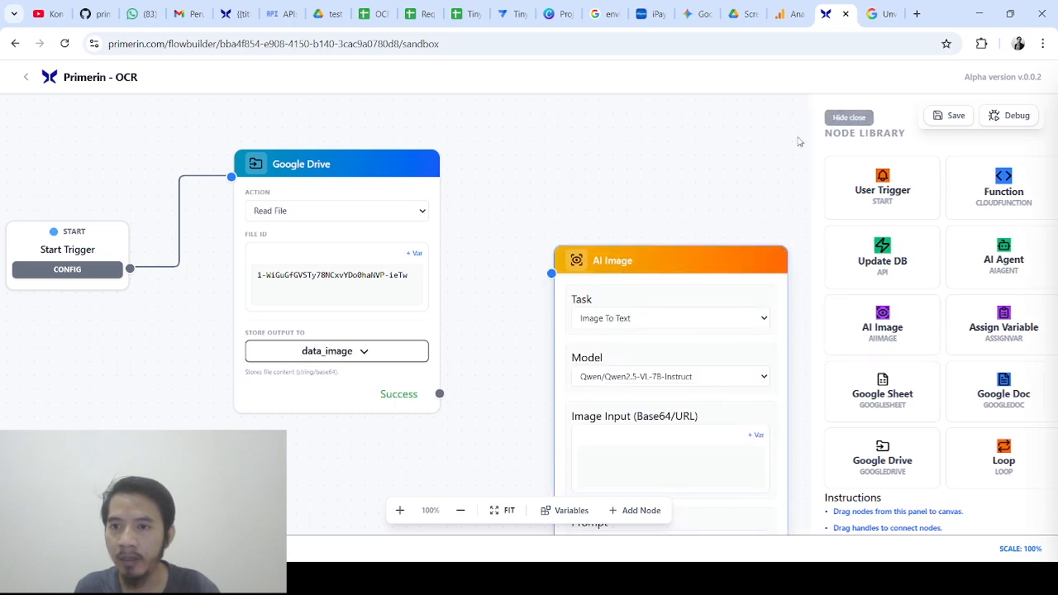
{"action": "left_click_drag", "start_coordinate": [697, 248], "coordinate": [676, 114]}
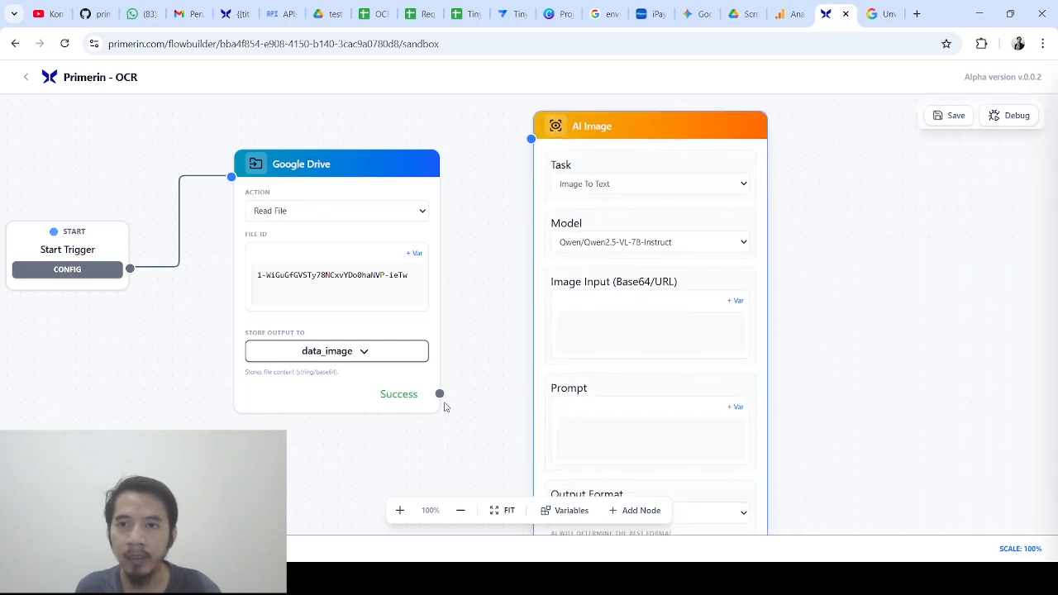
{"action": "left_click_drag", "start_coordinate": [440, 394], "coordinate": [531, 138]}
{"action": "scroll", "coordinate": [841, 237], "scroll_direction": "down", "scroll_amount": 1}
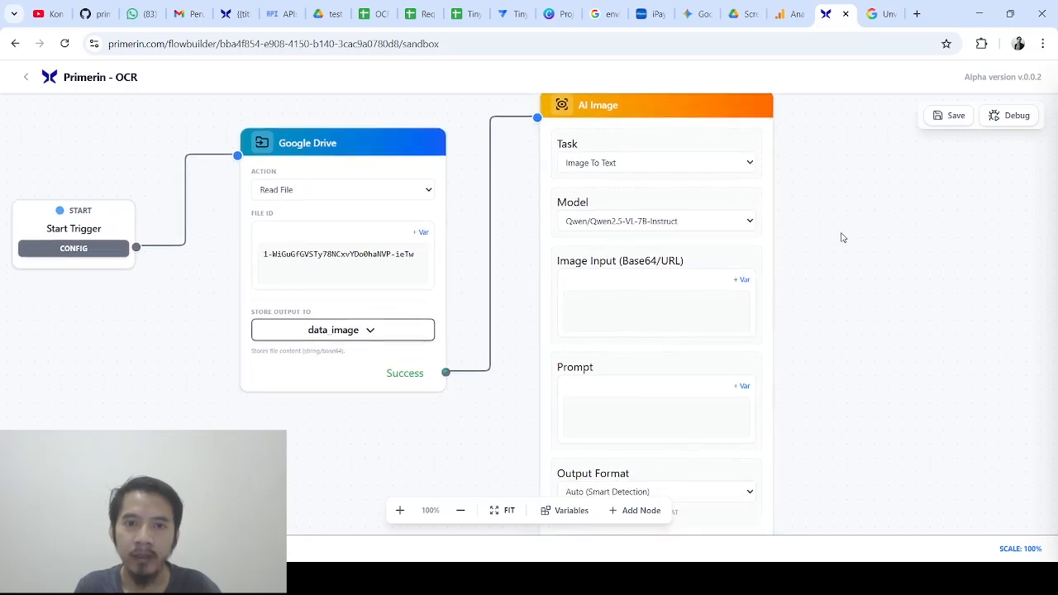
{"action": "left_click_drag", "start_coordinate": [841, 236], "coordinate": [761, 276]}
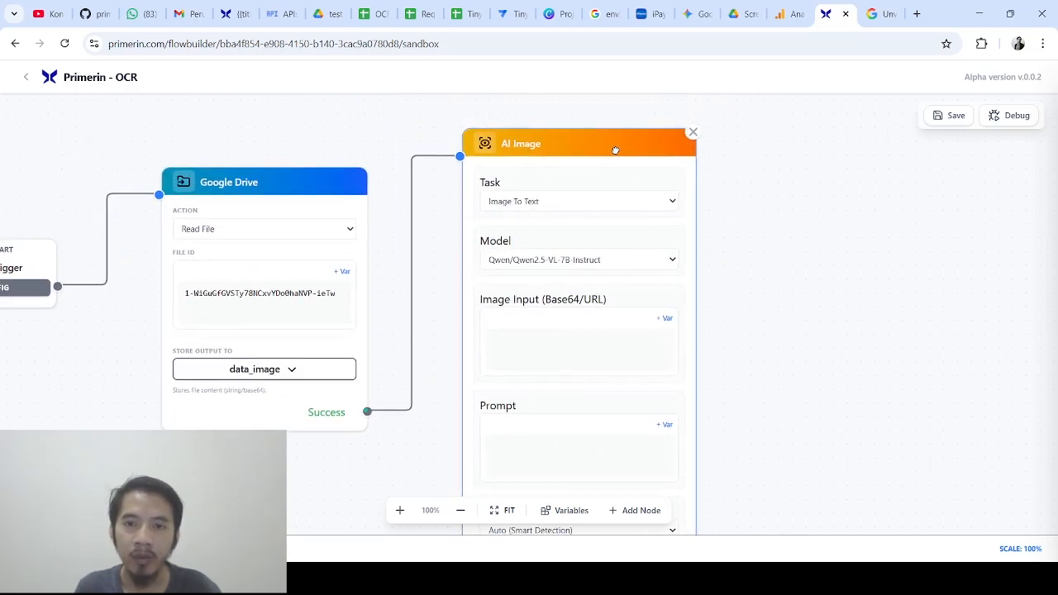
{"action": "left_click_drag", "start_coordinate": [614, 146], "coordinate": [621, 138]}
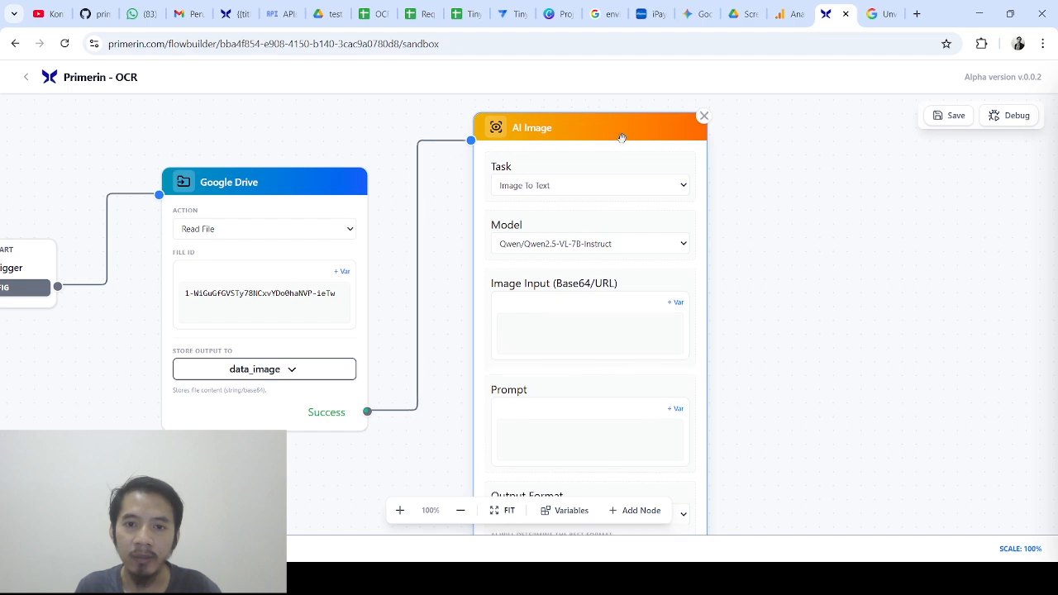
Confirm the AI Image task is Image To Text with model Qwen/Qwen2.5-VL-7B-Instruct
{"action": "left_click", "coordinate": [529, 190]}
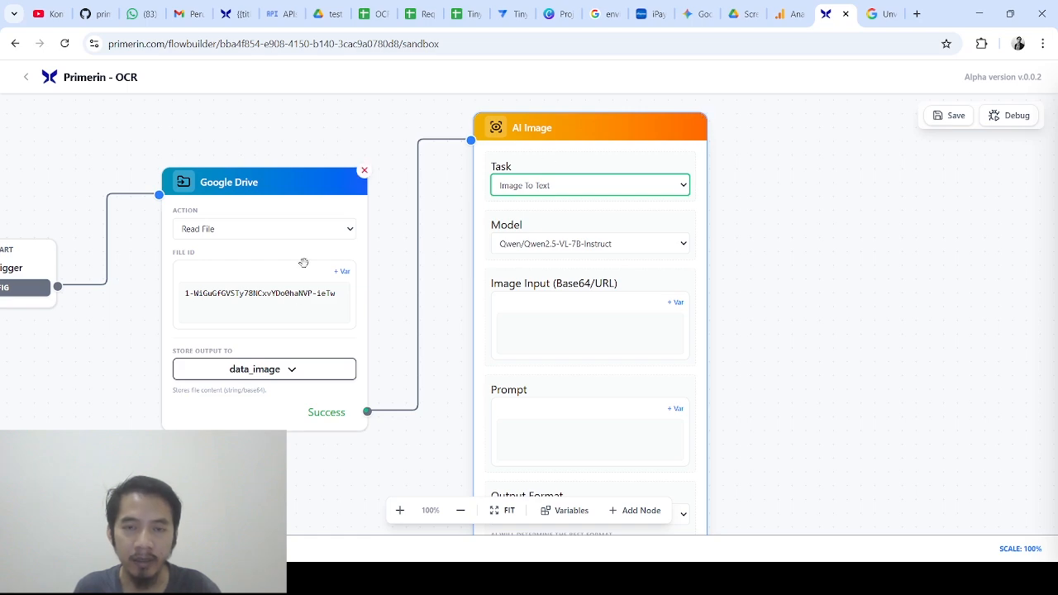
{"action": "left_click", "coordinate": [535, 149]}
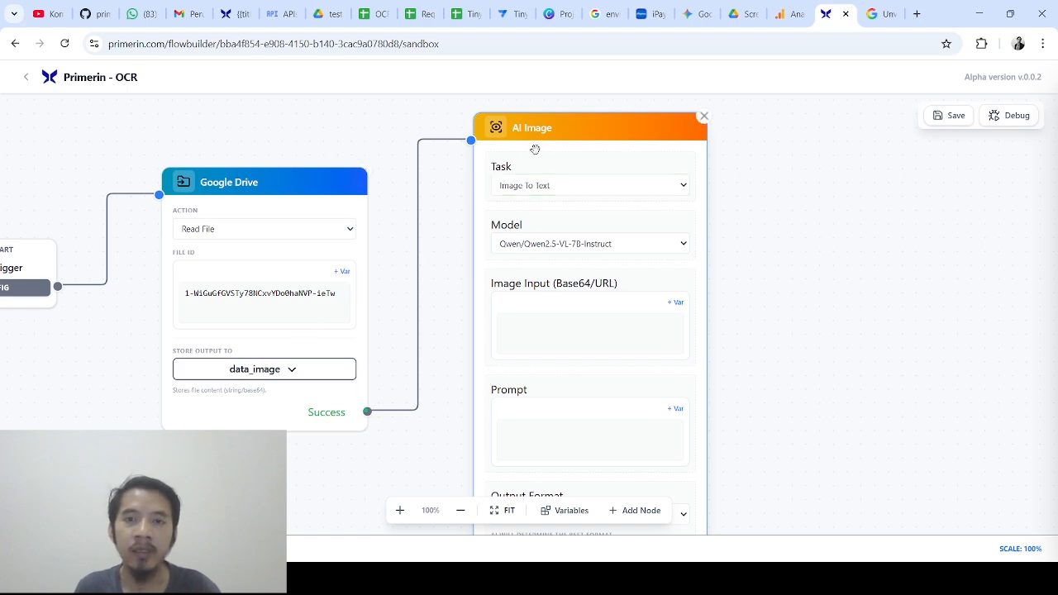
{"action": "left_click", "coordinate": [680, 244]}
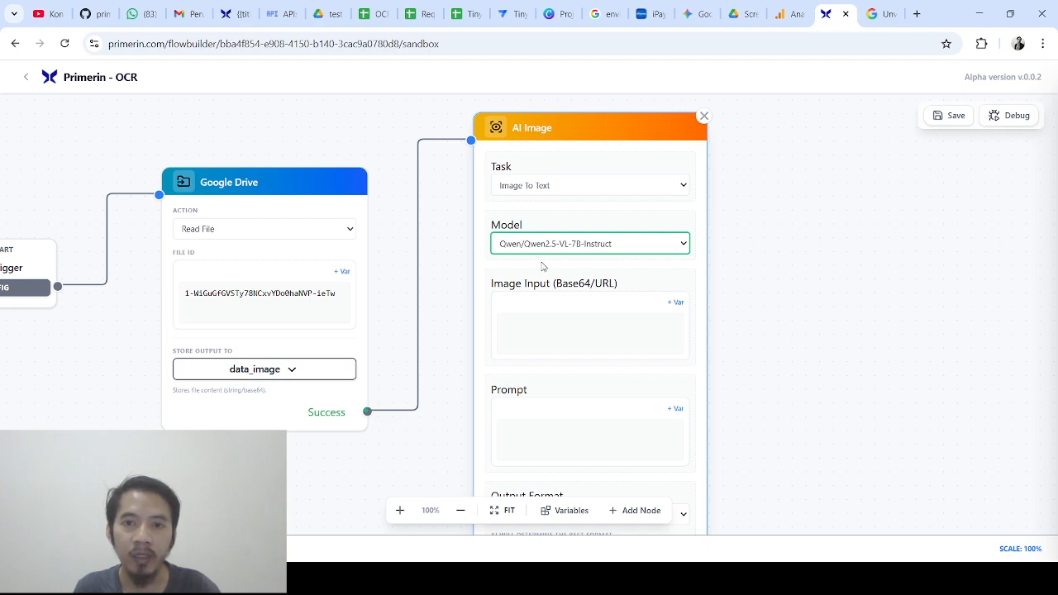
{"action": "left_click", "coordinate": [568, 215]}
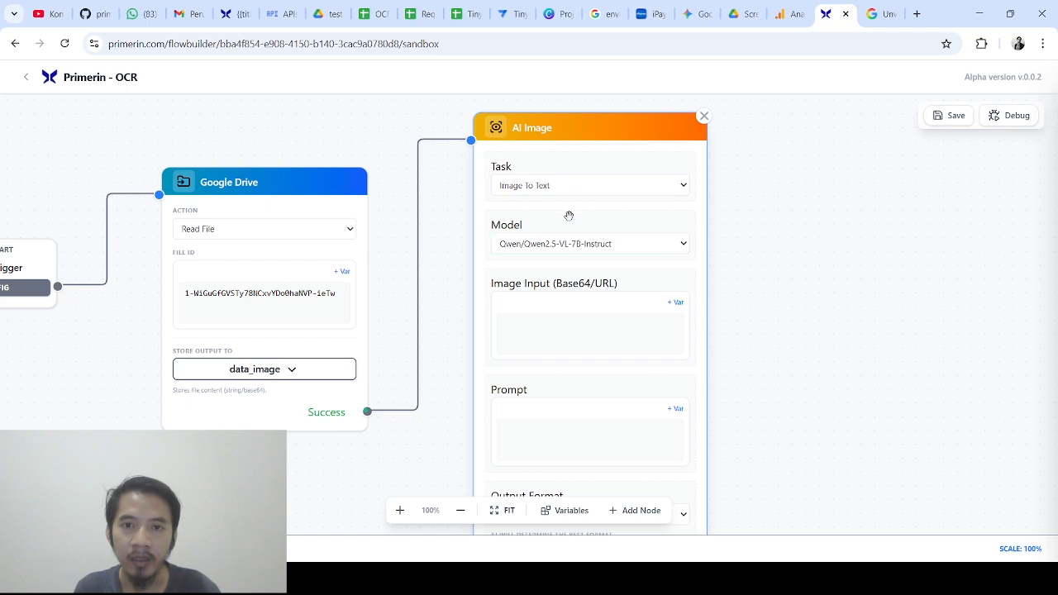
{"action": "left_click", "coordinate": [535, 317]}
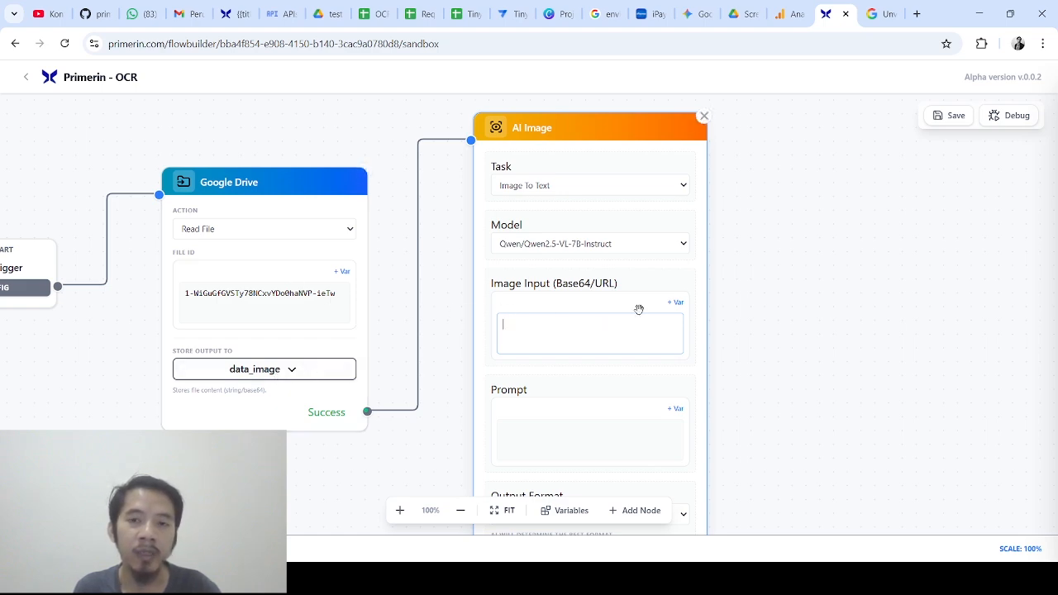
Insert the data_image variable into the AI Image node's Image Input, then focus the Prompt box
{"action": "left_click", "coordinate": [674, 303]}
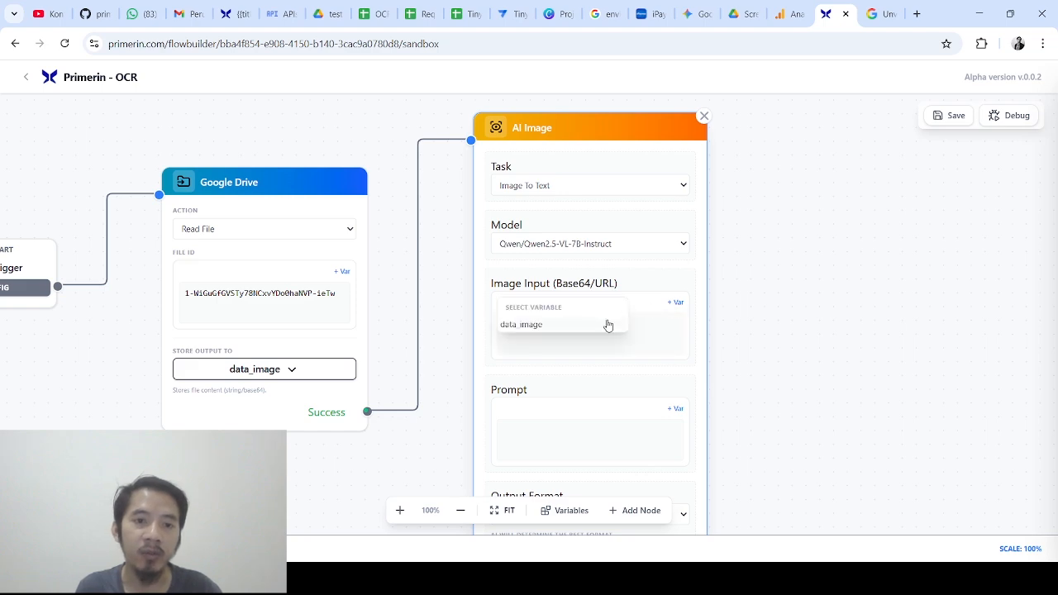
{"action": "left_click", "coordinate": [551, 331]}
{"action": "left_click_drag", "start_coordinate": [634, 375], "coordinate": [610, 245]}
{"action": "left_click", "coordinate": [606, 360]}
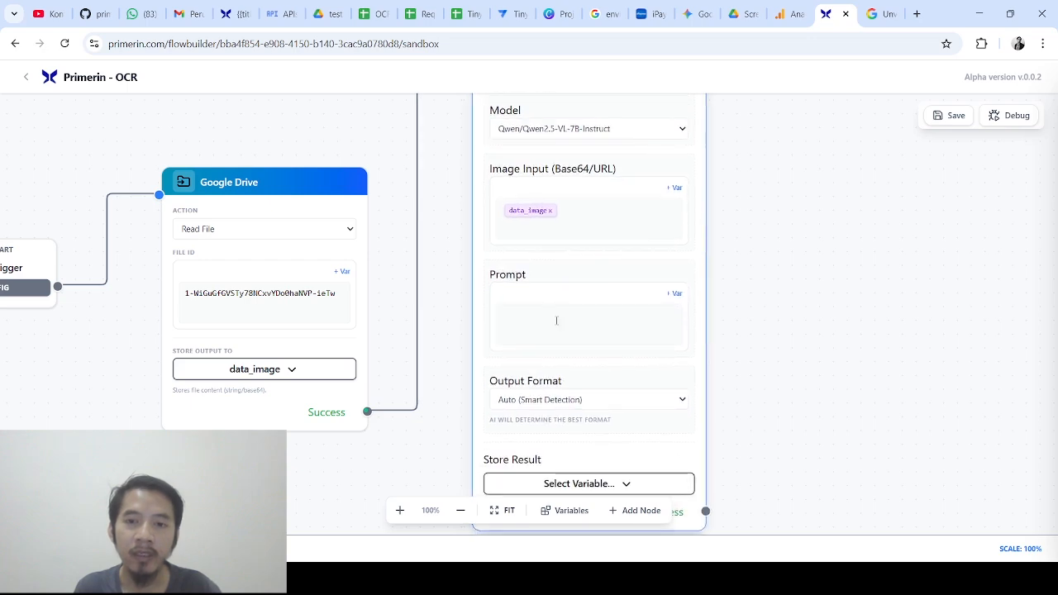
{"action": "left_click", "coordinate": [557, 321]}
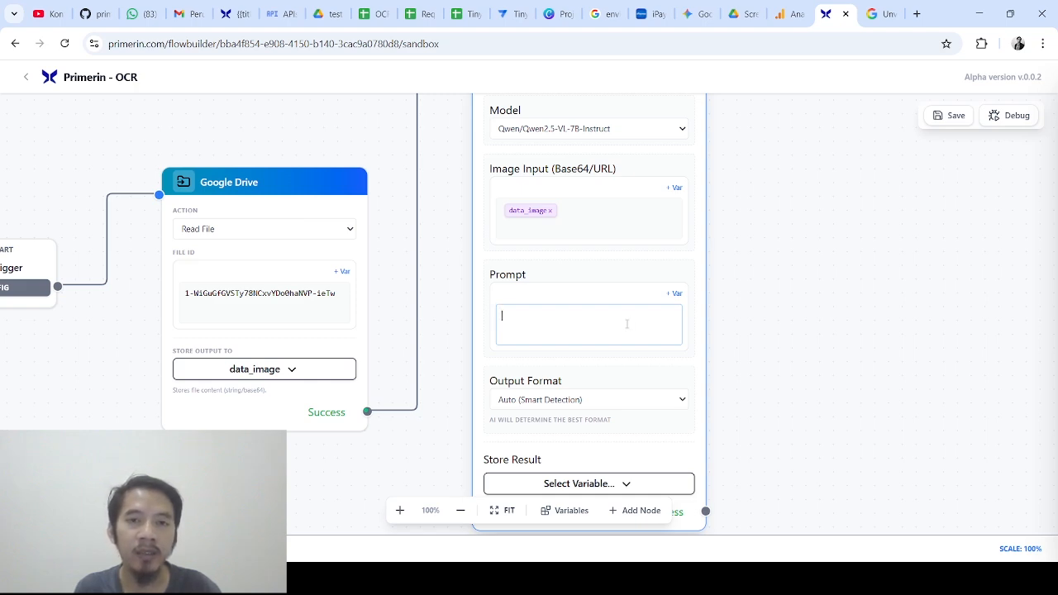
Write the opening prompt line describing the image as a shopping receipt (struk belanja) and its products
{"action": "left_click_drag", "start_coordinate": [816, 282], "coordinate": [757, 334]}
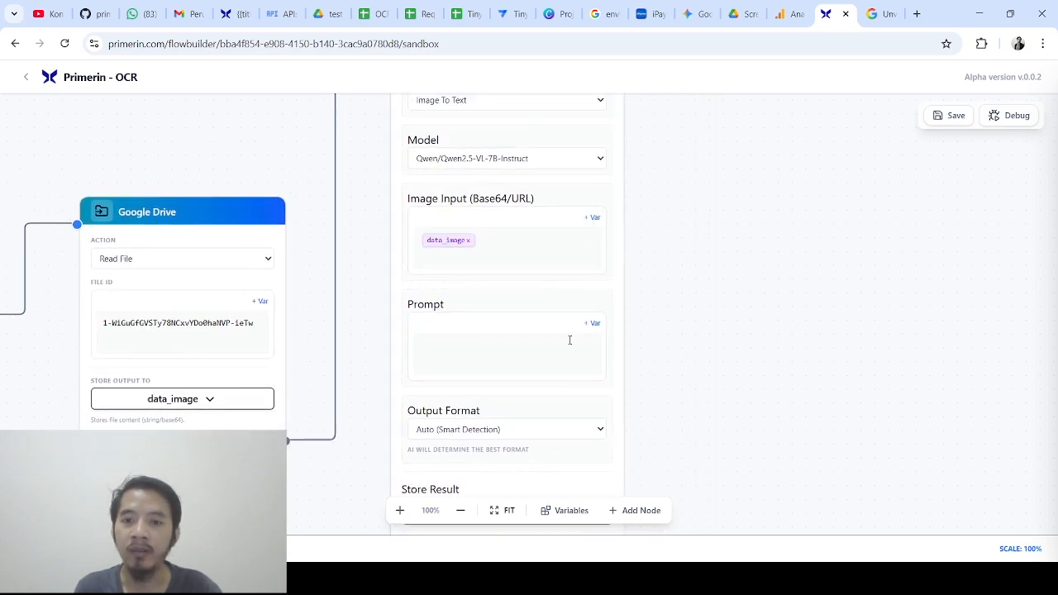
{"action": "left_click", "coordinate": [520, 351]}
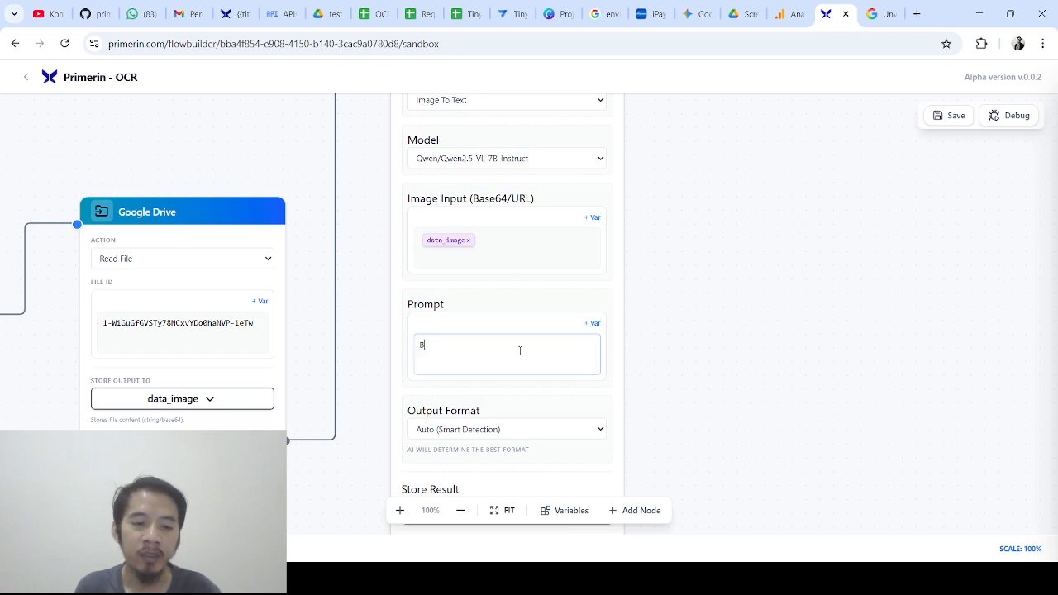
{"action": "type", "text": "Ini adala"}
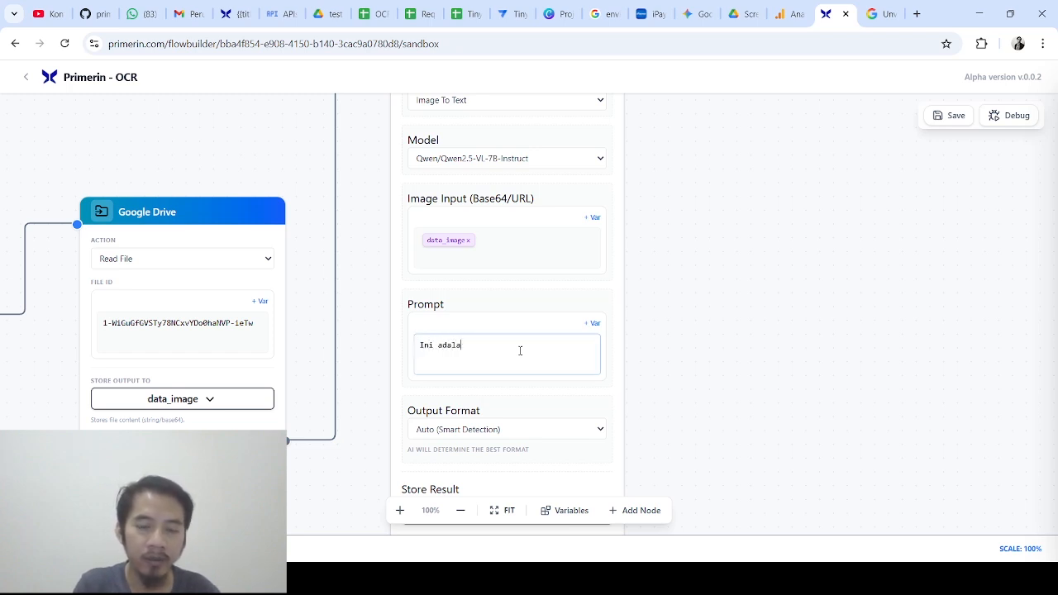
{"action": "type", "text": "h data"}
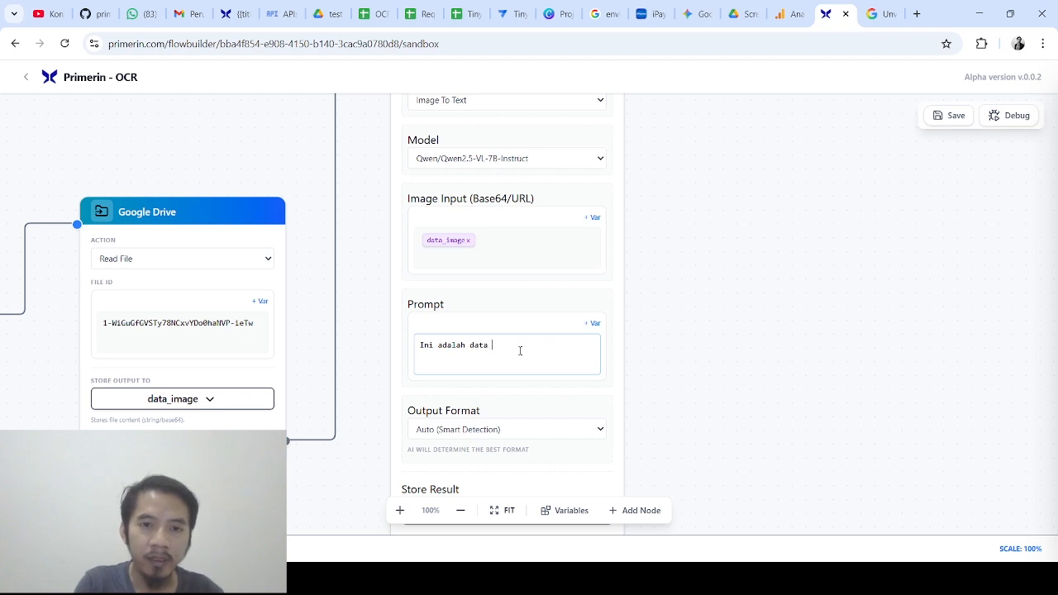
{"action": "type", "text": " gamb"}
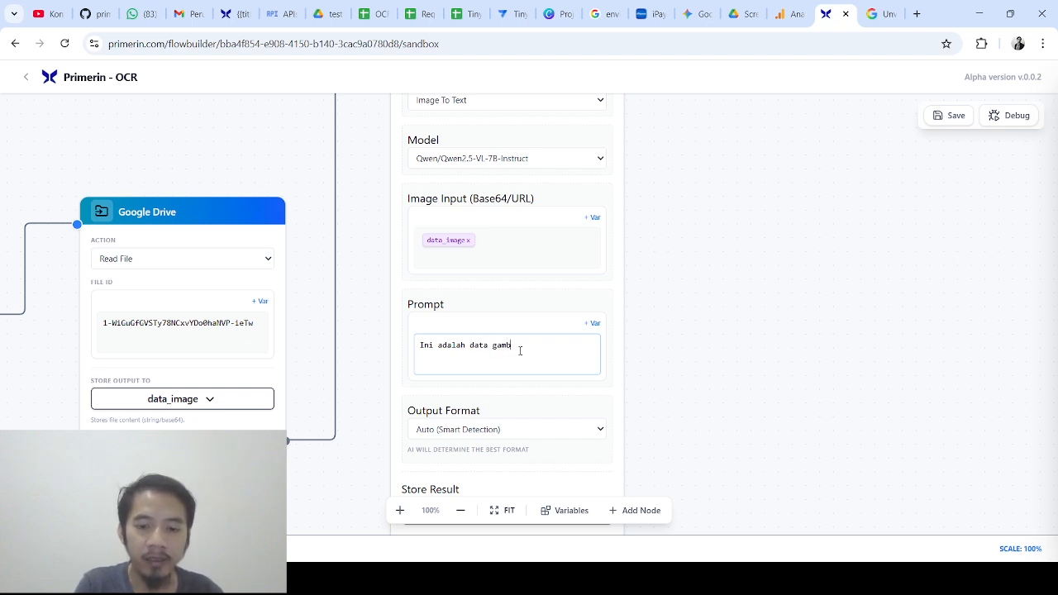
{"action": "type", "text": "aar, beru"}
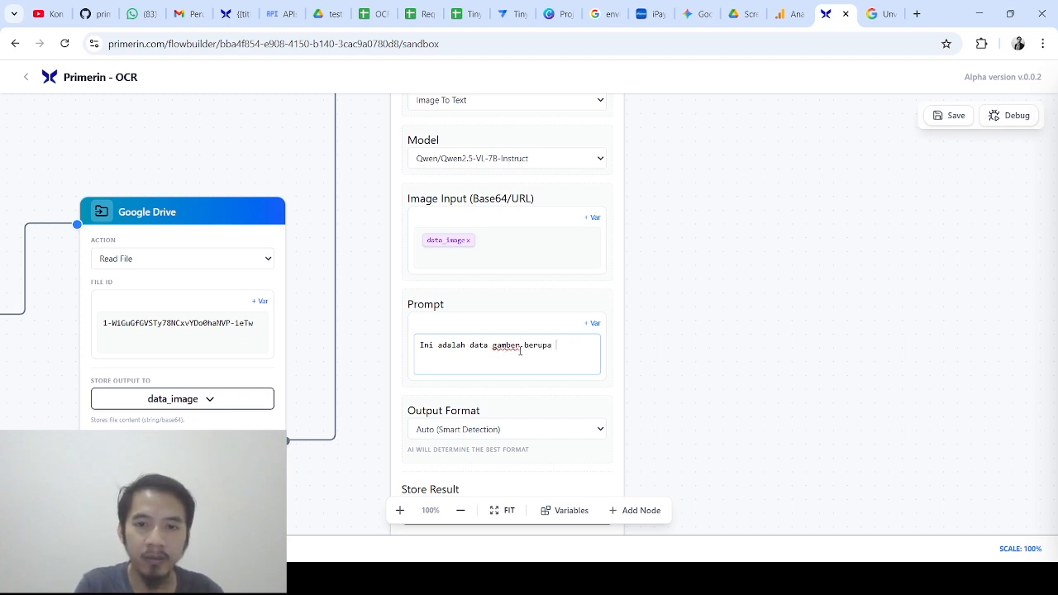
{"action": "type", "text": "pa struk belanja. Baca"}
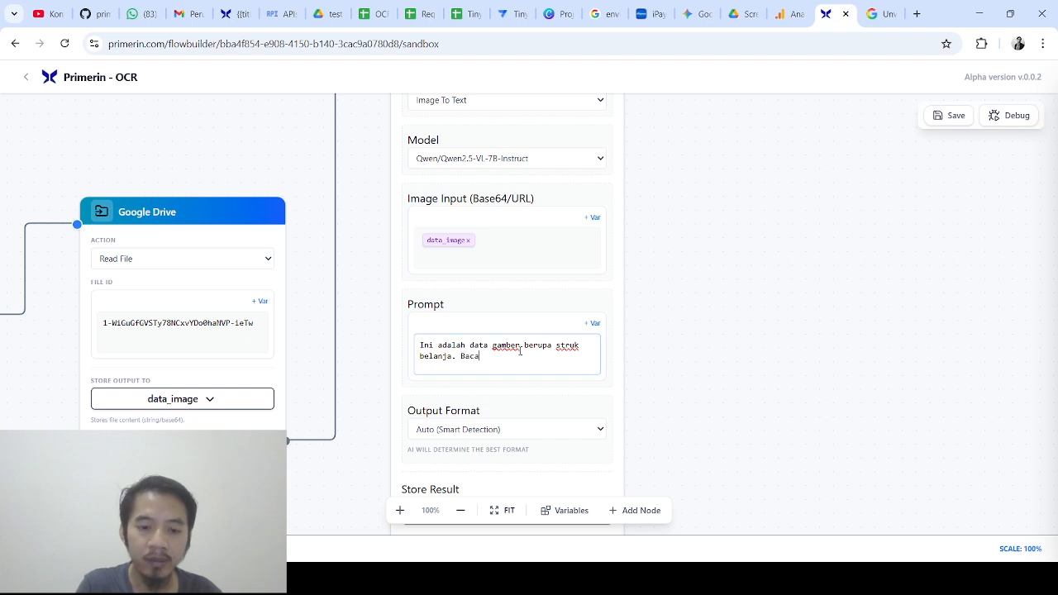
{"action": "type", "text": "lah"}
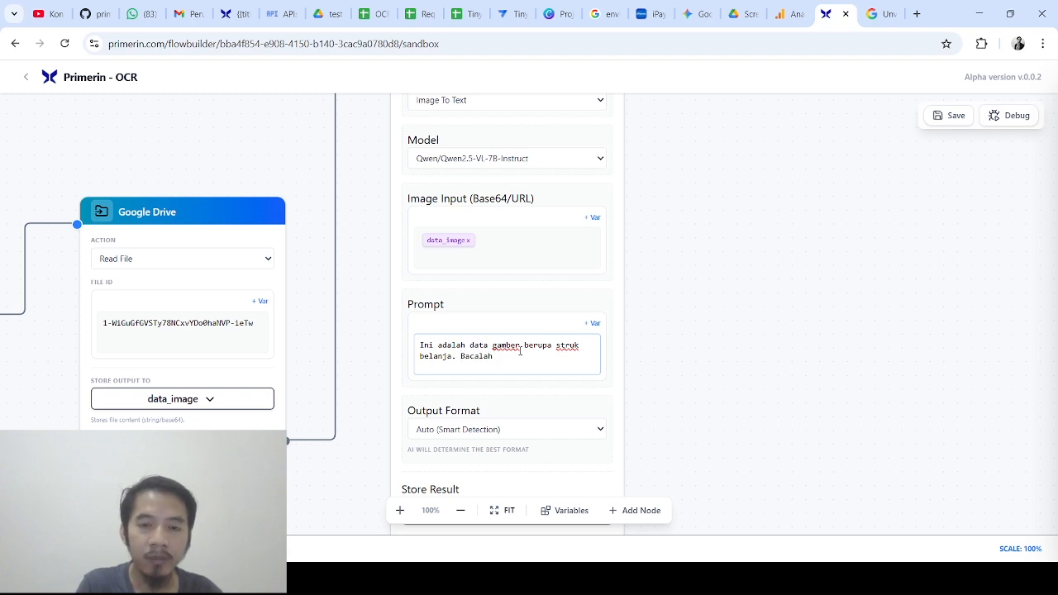
{"action": "type", "text": " data apa y"}
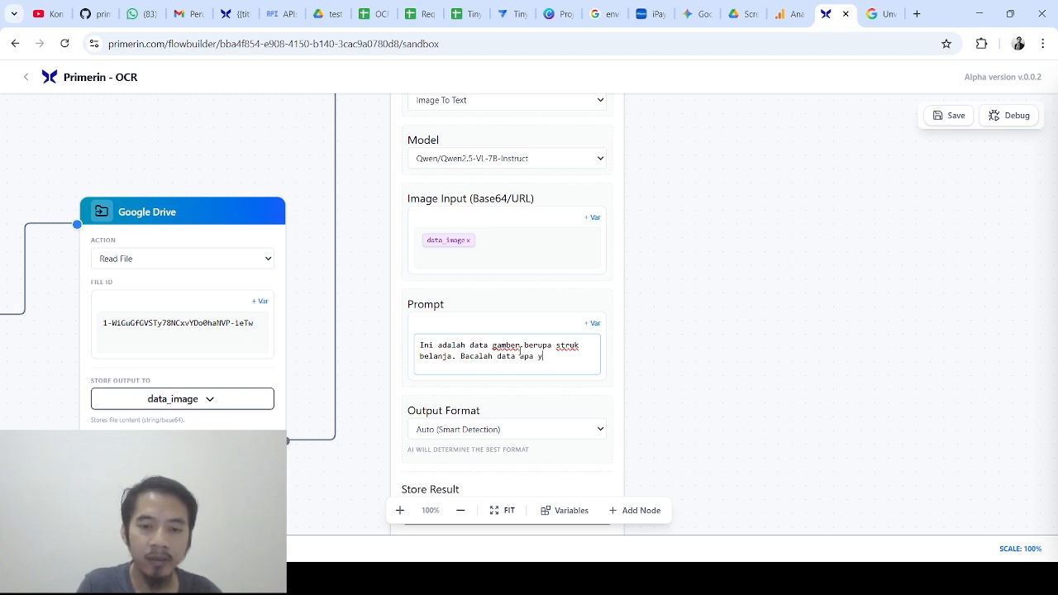
{"action": "type", "text": "ang di"}
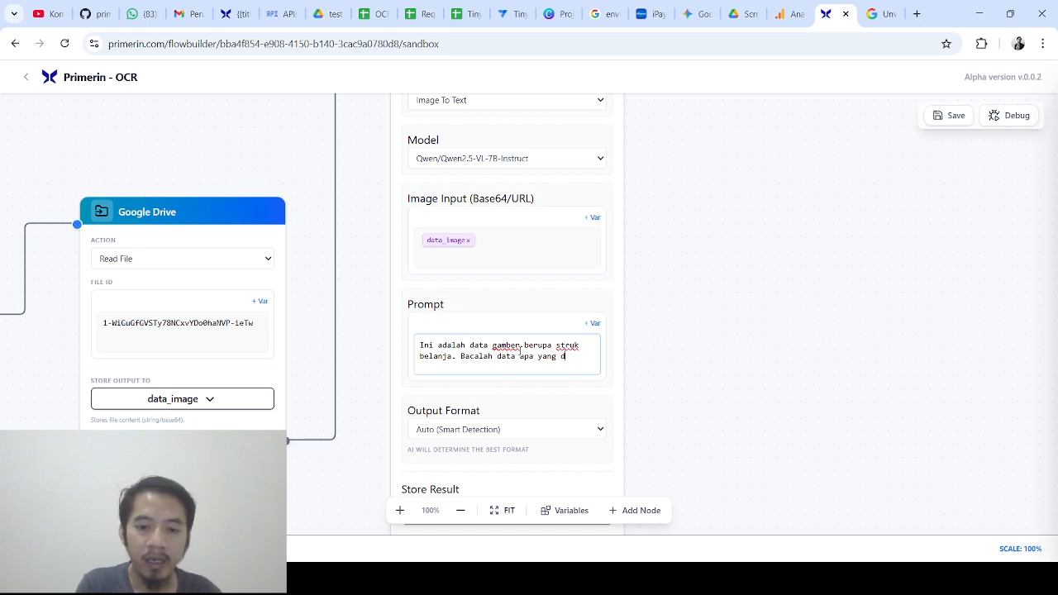
{"action": "key", "text": "BackSpace"}
{"action": "type", "text": "ada di dalam"}
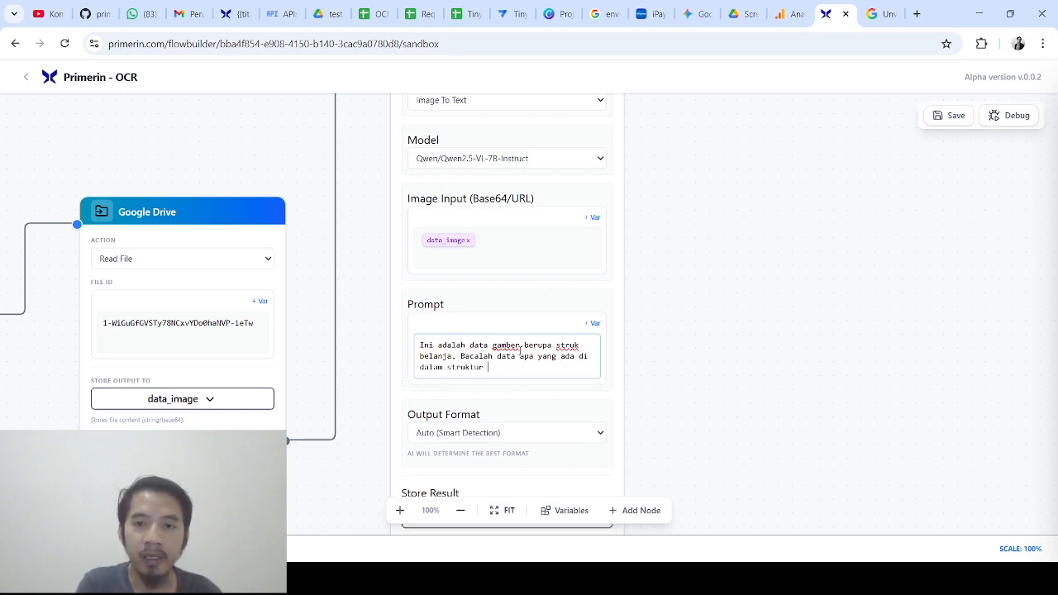
{"action": "type", "text": " struktur tersebut"}
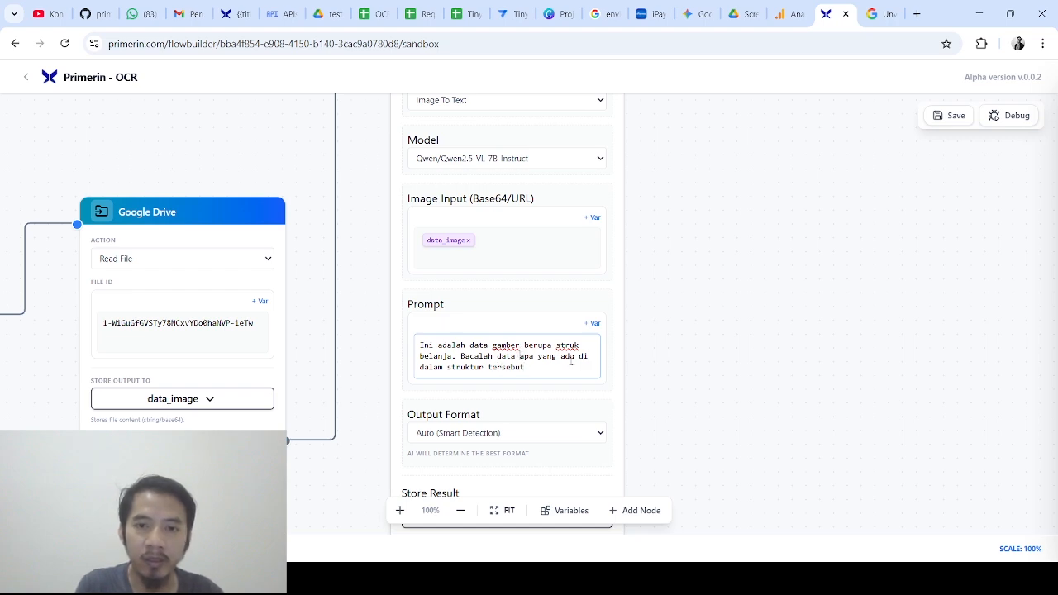
{"action": "type", "text": "barang/"}
{"action": "type", "text": "produk"}
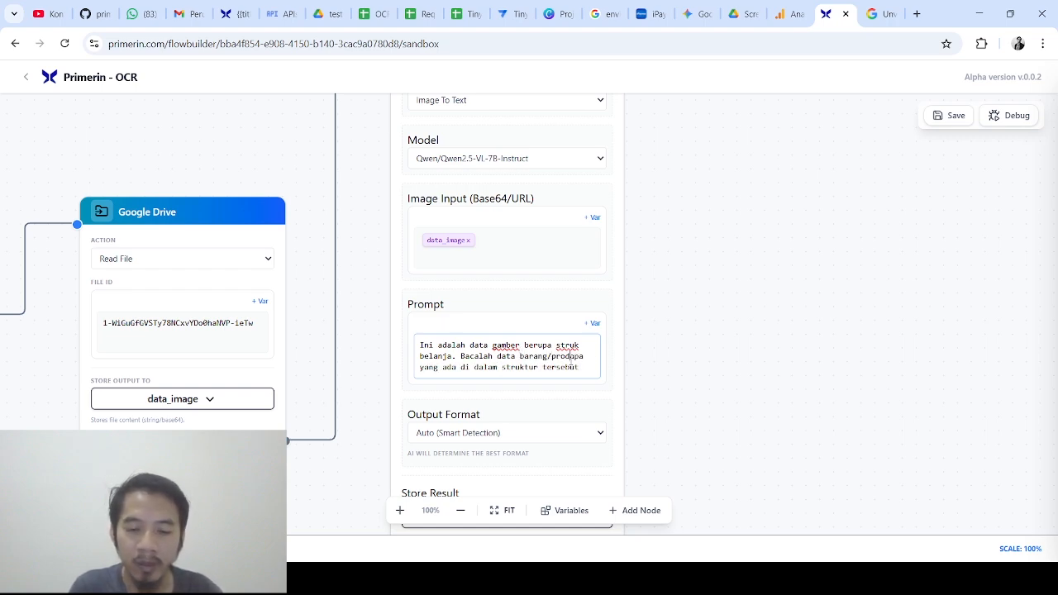
{"action": "left_click", "coordinate": [544, 377]}
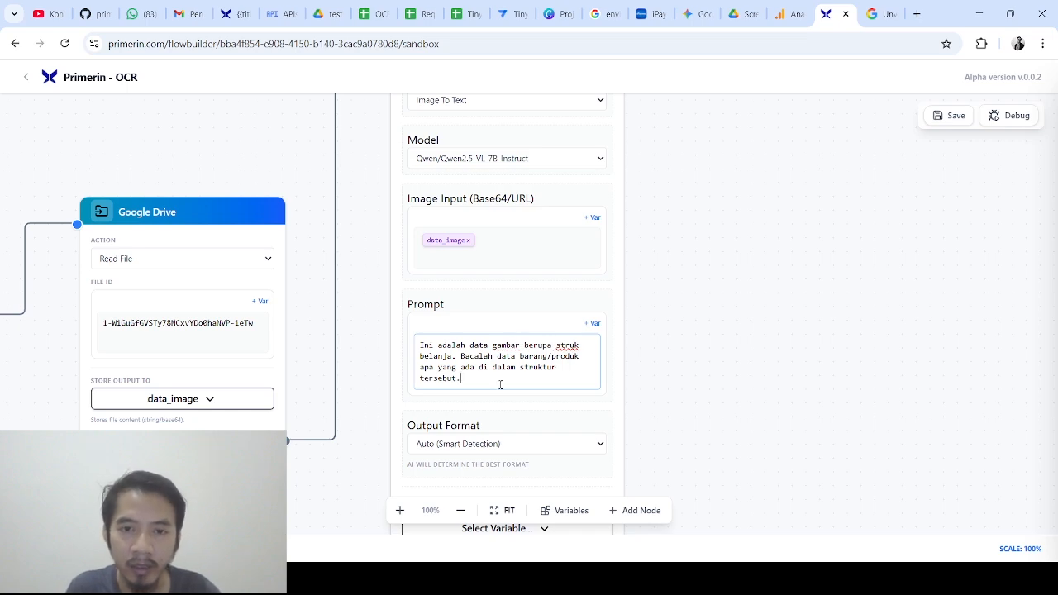
Add the line 'Data list belanjaan tersebut berupa item produk, quantity, harga/pcs dan subharga.'
{"action": "key", "text": "Return"}
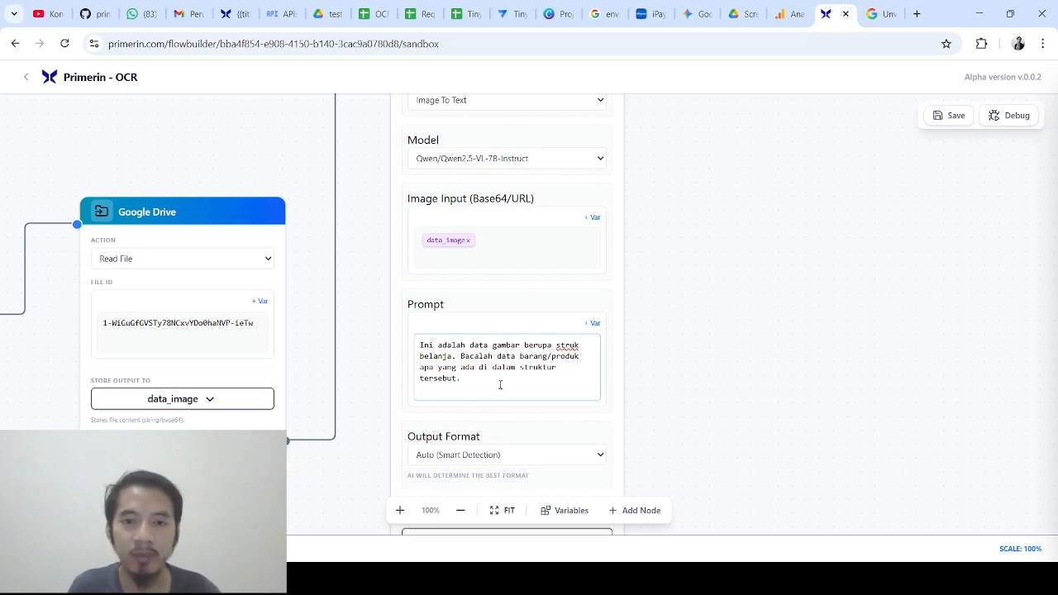
{"action": "scroll", "coordinate": [500, 384], "scroll_direction": "down", "scroll_amount": 3}
{"action": "scroll", "coordinate": [500, 384], "scroll_direction": "up", "scroll_amount": 2}
{"action": "scroll", "coordinate": [787, 337], "scroll_direction": "down", "scroll_amount": 2}
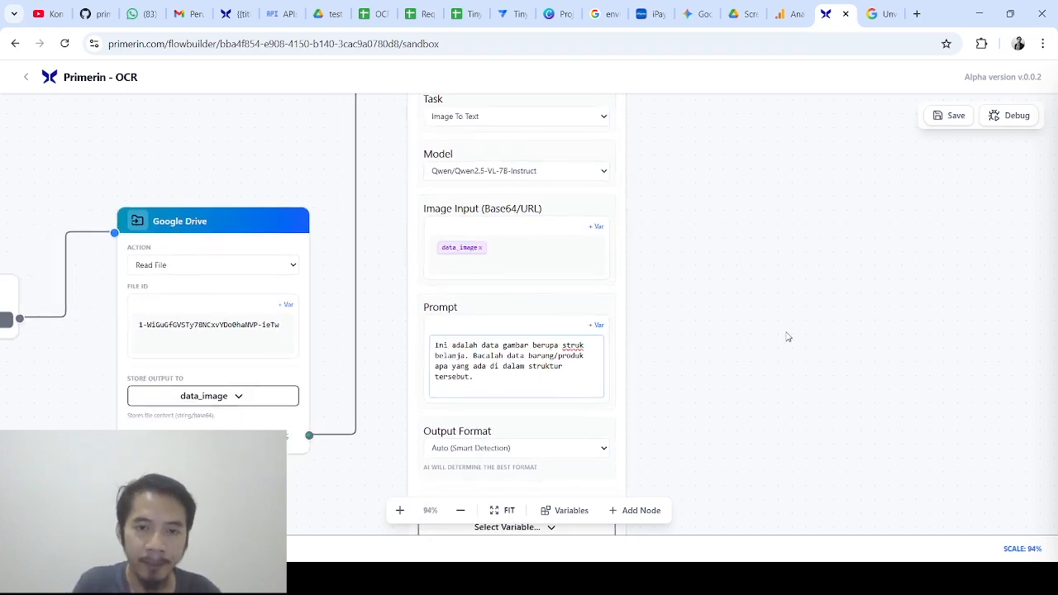
{"action": "scroll", "coordinate": [787, 337], "scroll_direction": "up", "scroll_amount": 1}
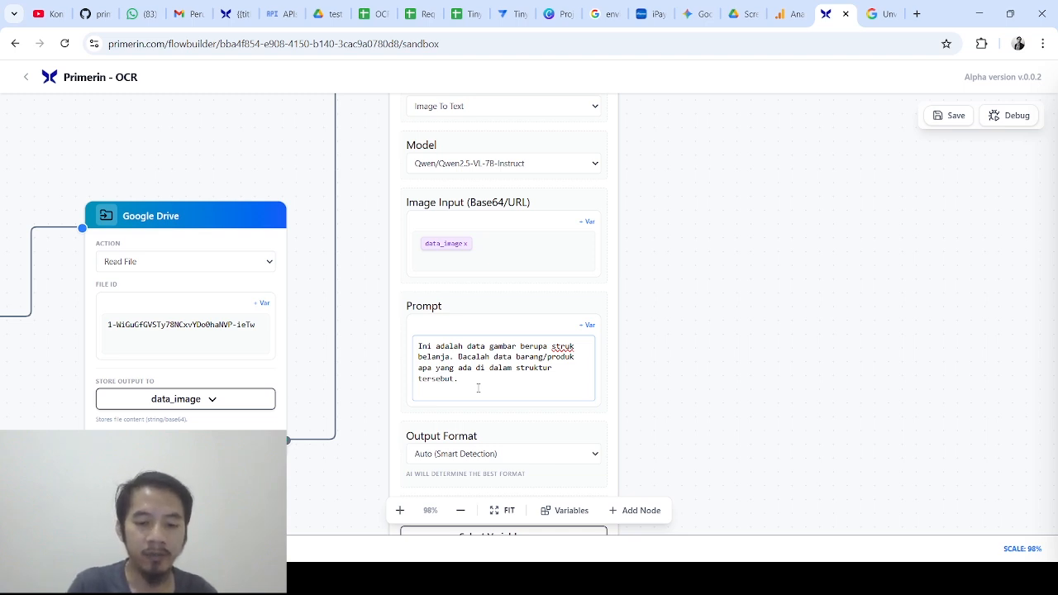
{"action": "type", "text": "Kemudian"}
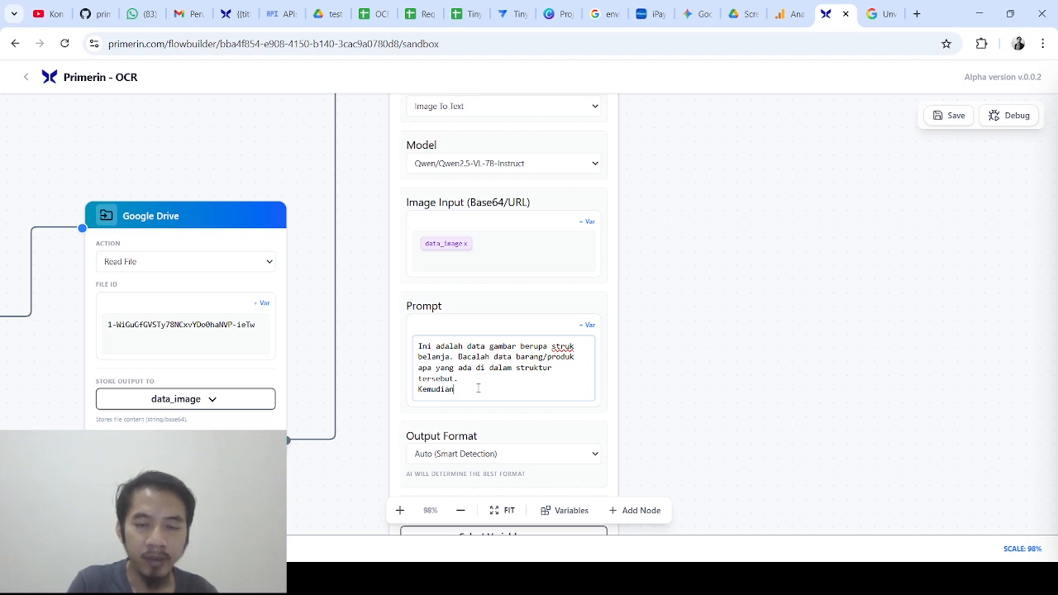
{"action": "key", "text": "BackSpace"}
{"action": "key", "text": "BackSpace"}
{"action": "key", "text": "BackSpace"}
{"action": "key", "text": "BackSpace"}
{"action": "key", "text": "BackSpace"}
{"action": "key", "text": "BackSpace"}
{"action": "key", "text": "BackSpace"}
{"action": "key", "text": "BackSpace"}
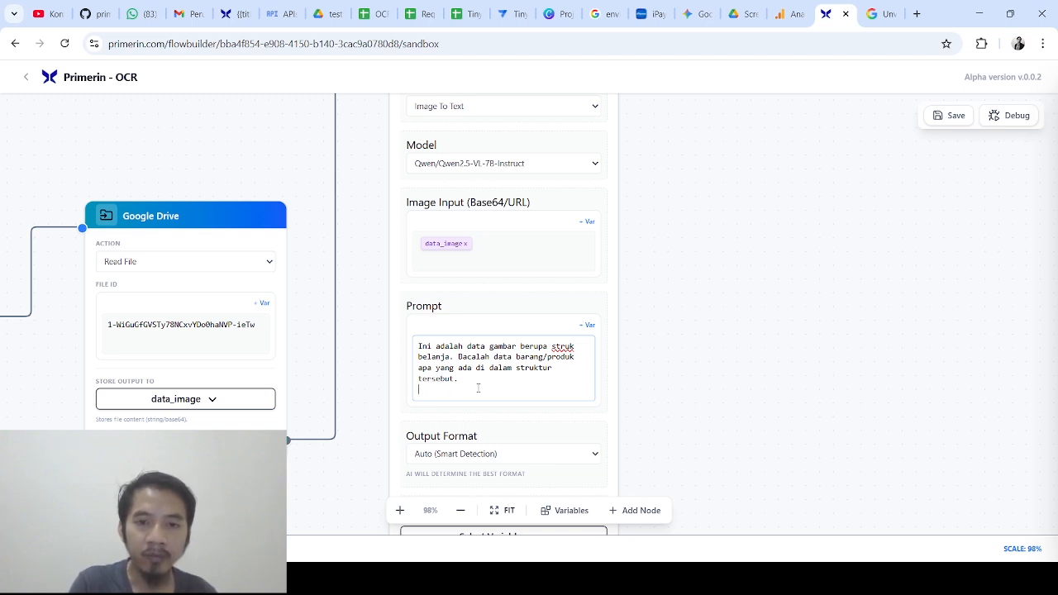
{"action": "type", "text": "D"}
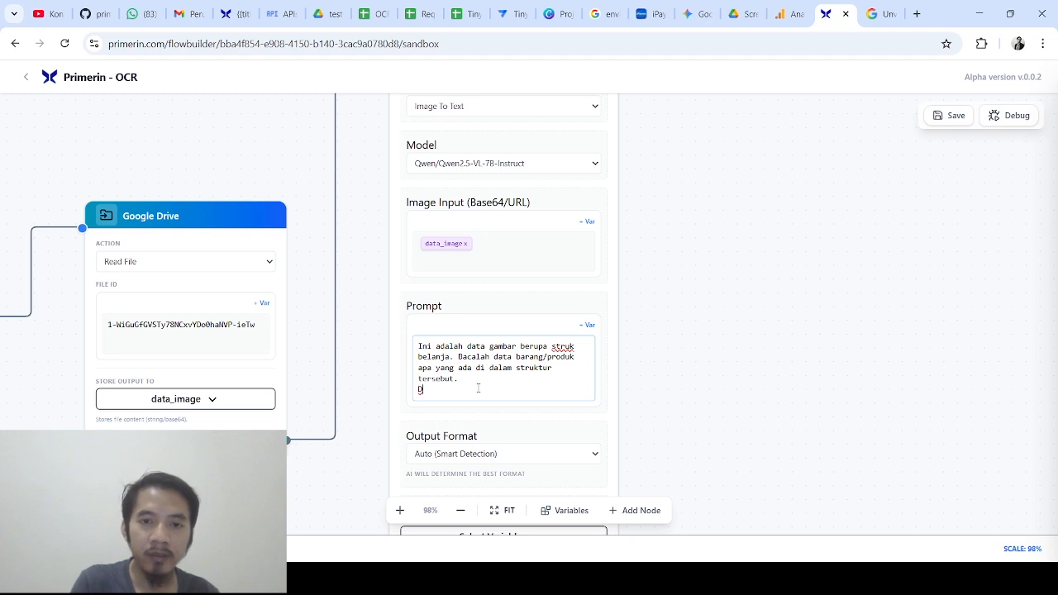
{"action": "type", "text": "ata terse"}
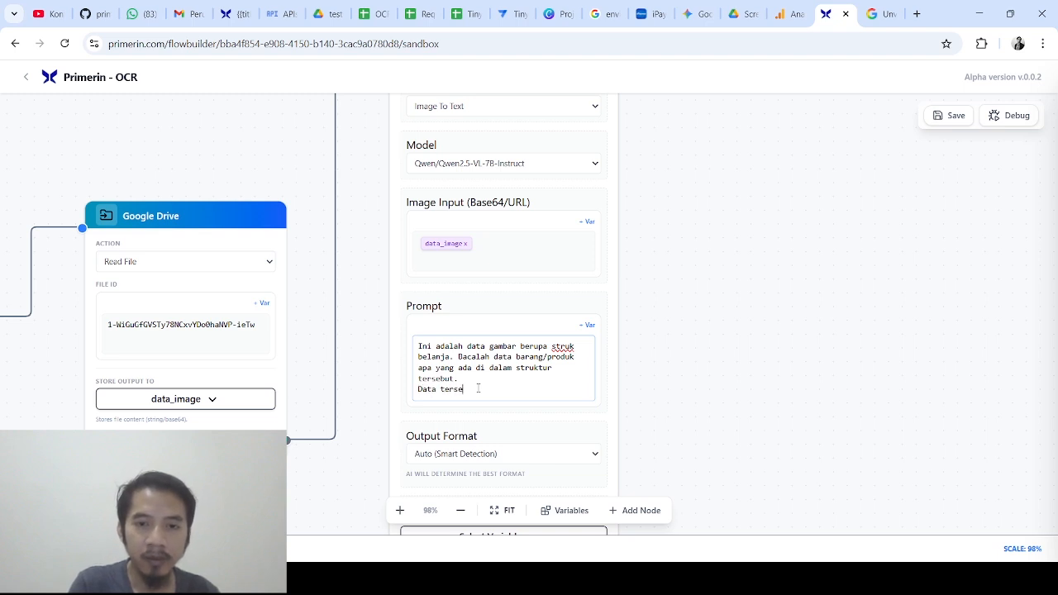
{"action": "type", "text": "but berupa na"}
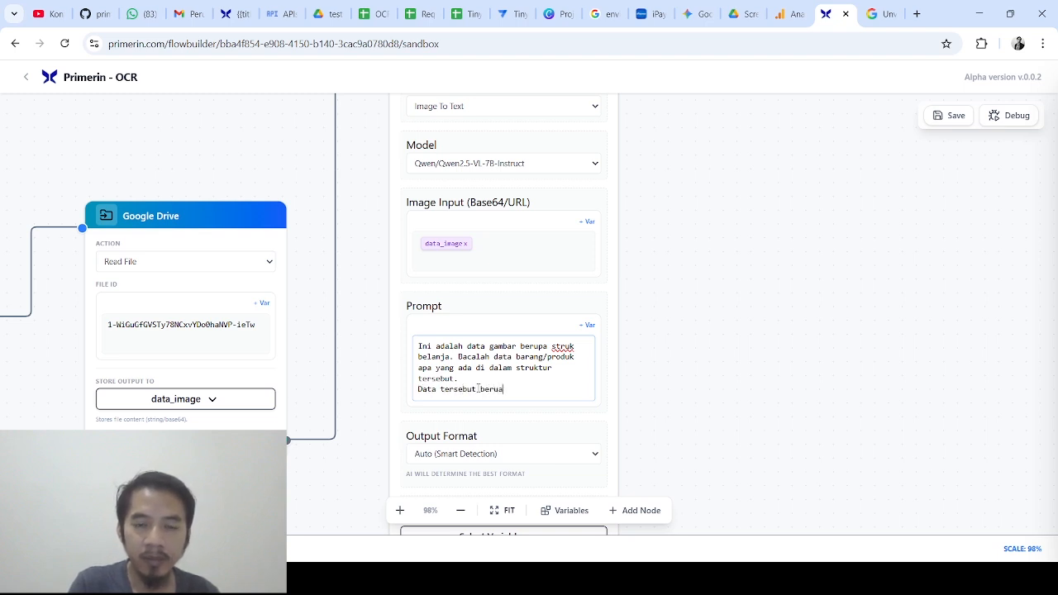
{"action": "type", "text": "m apro"}
{"action": "key", "text": "BackSpace"}
{"action": "key", "text": "BackSpace"}
{"action": "key", "text": "BackSpace"}
{"action": "key", "text": "BackSpace"}
{"action": "key", "text": "BackSpace"}
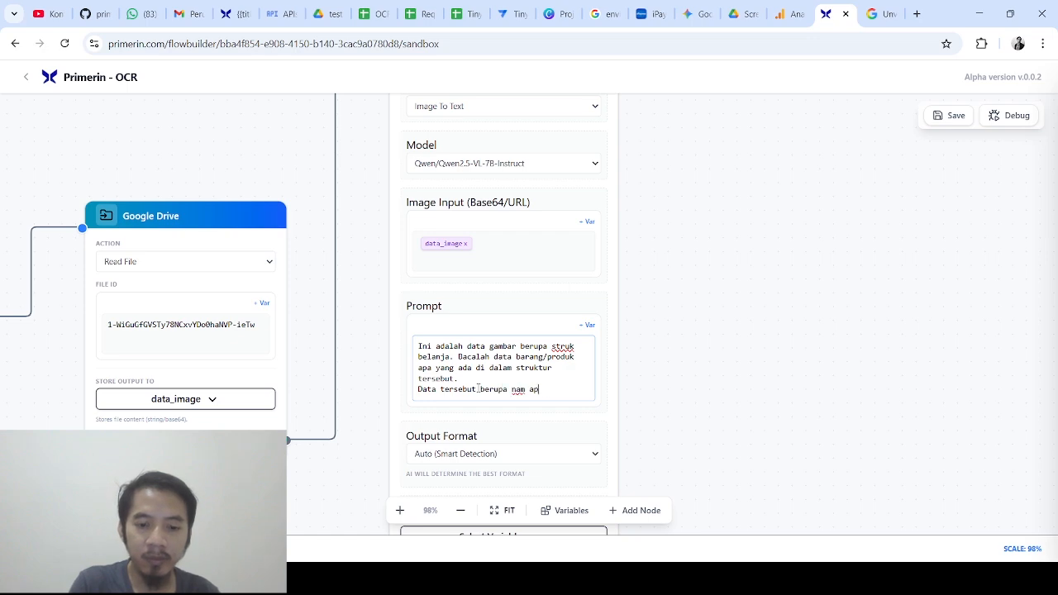
{"action": "key", "text": "BackSpace"}
{"action": "key", "text": "BackSpace"}
{"action": "key", "text": "BackSpace"}
{"action": "type", "text": "it"}
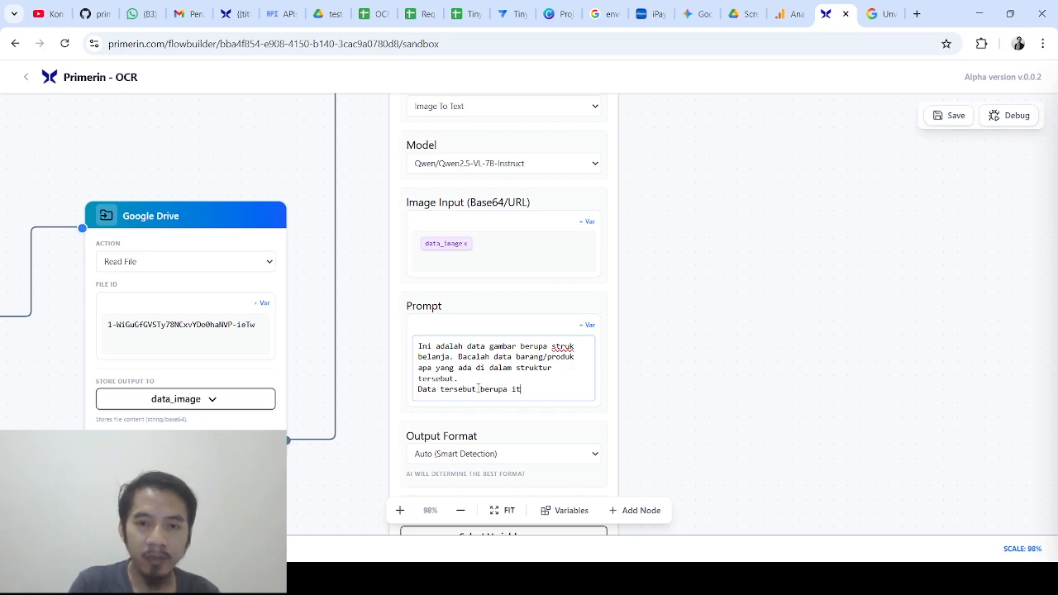
{"action": "type", "text": "e m produuk"}
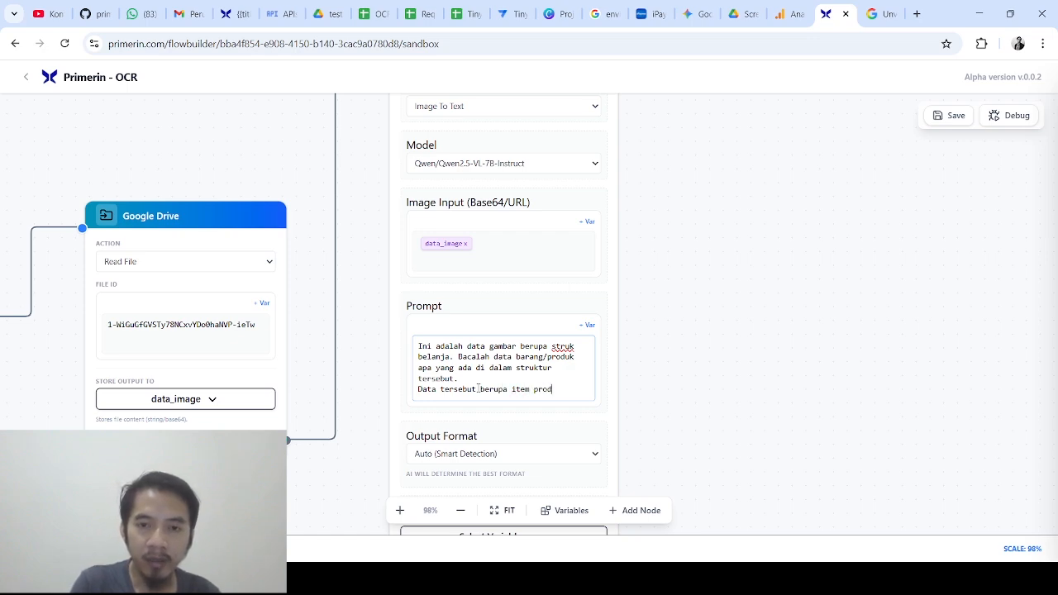
{"action": "key", "text": "BackSpace"}
{"action": "key", "text": "BackSpace"}
{"action": "type", "text": "k, qua"}
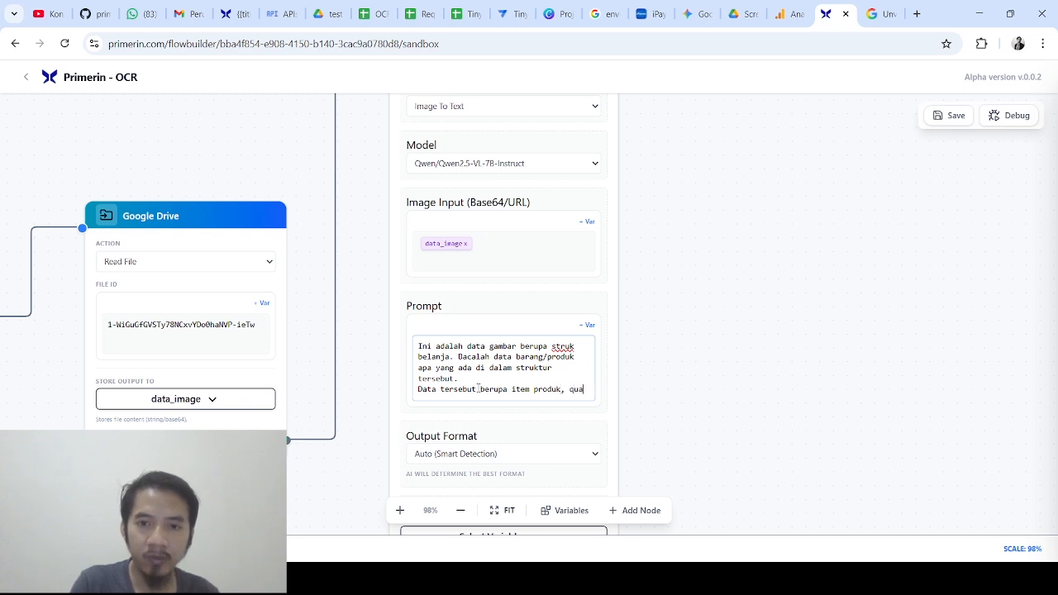
{"action": "type", "text": "ntity"}
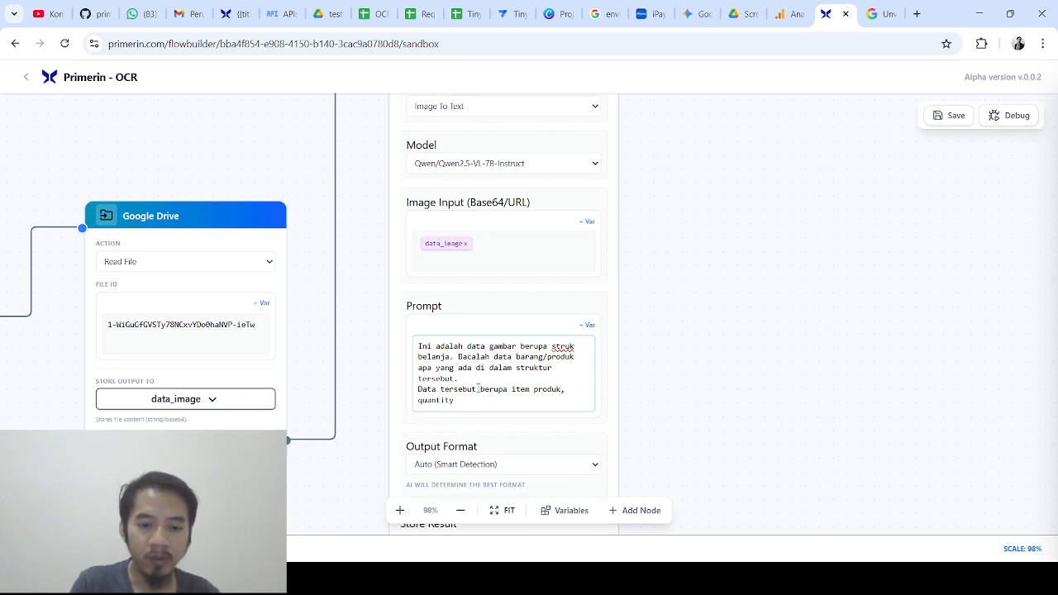
{"action": "type", "text": ", "}
{"action": "type", "text": "harg"}
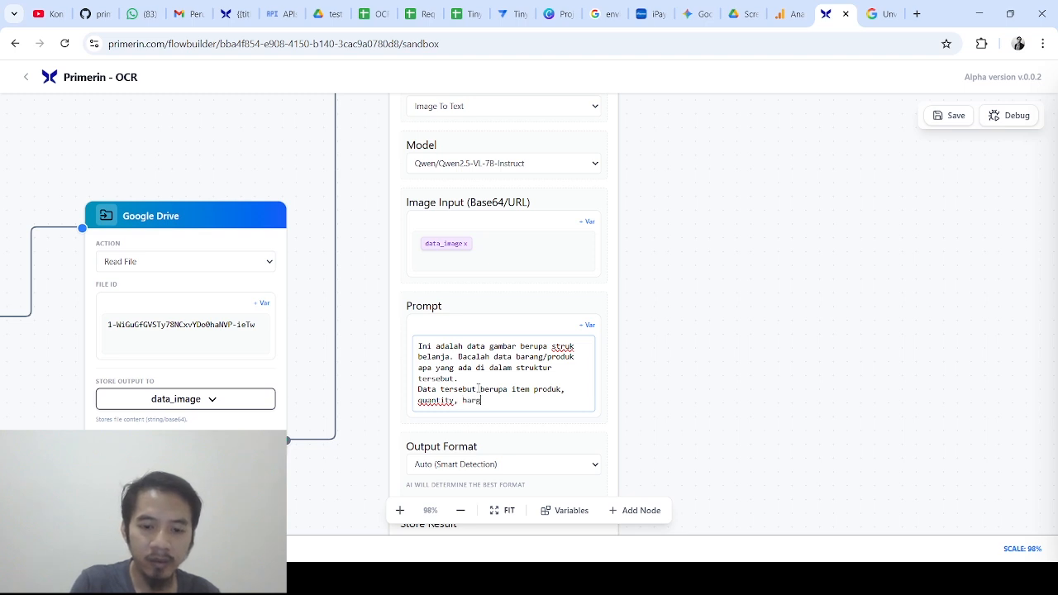
{"action": "type", "text": "a/pc"}
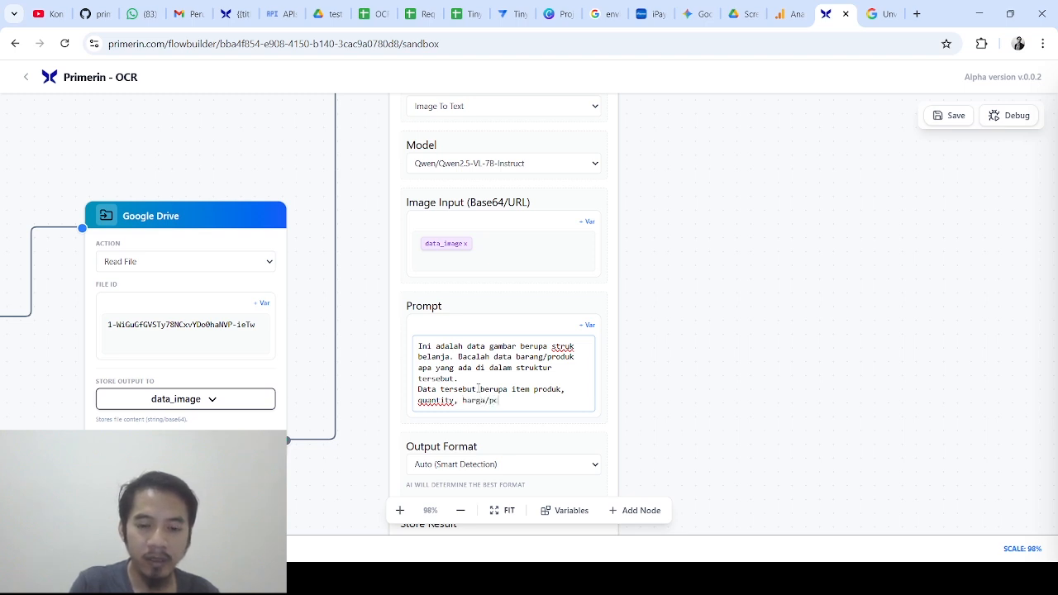
{"action": "type", "text": "s dan "}
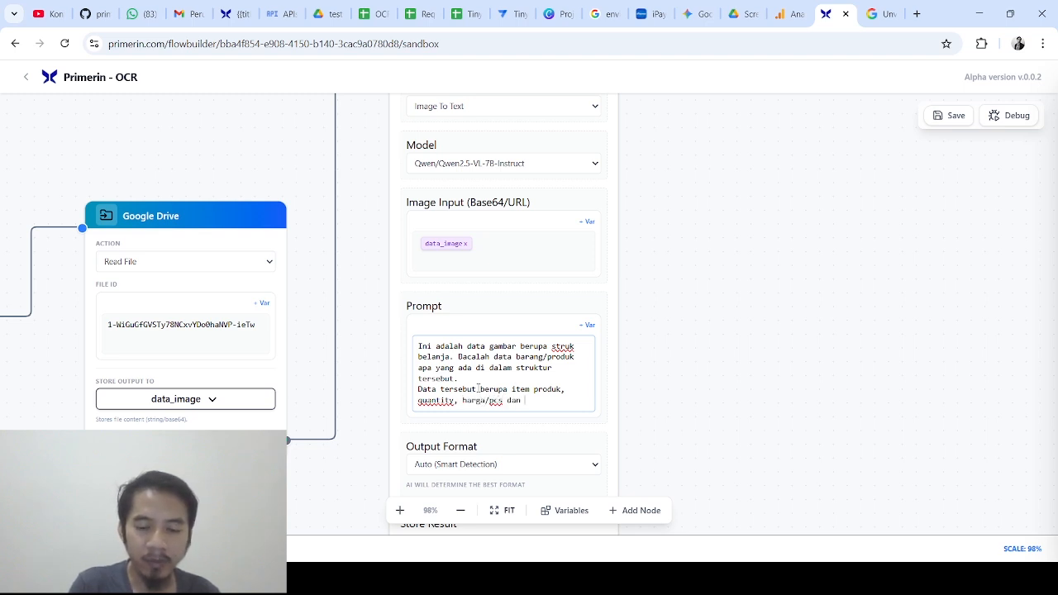
{"action": "type", "text": "subharga"}
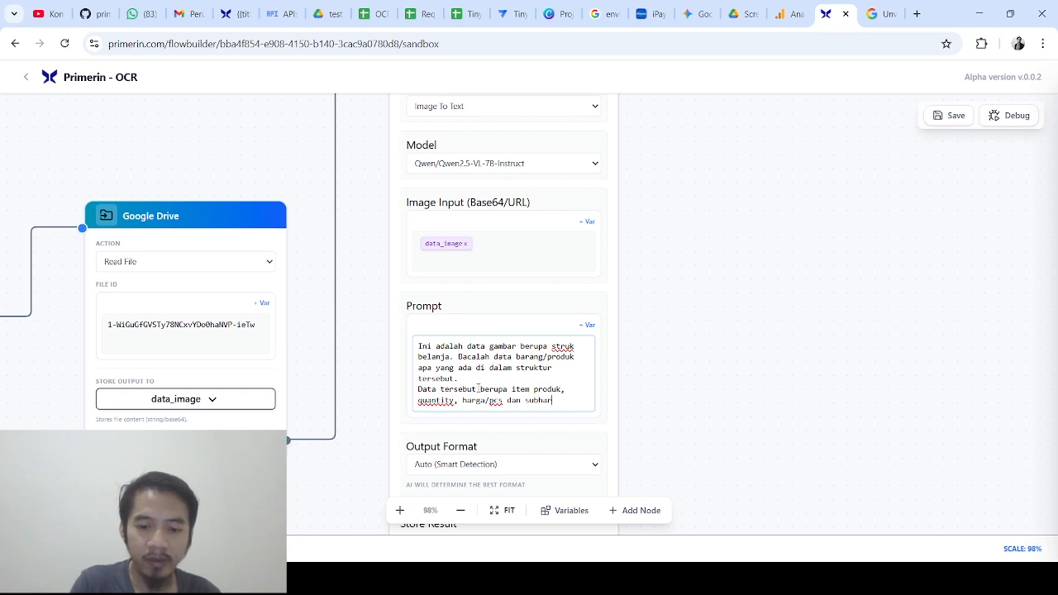
{"action": "type", "text": "."}
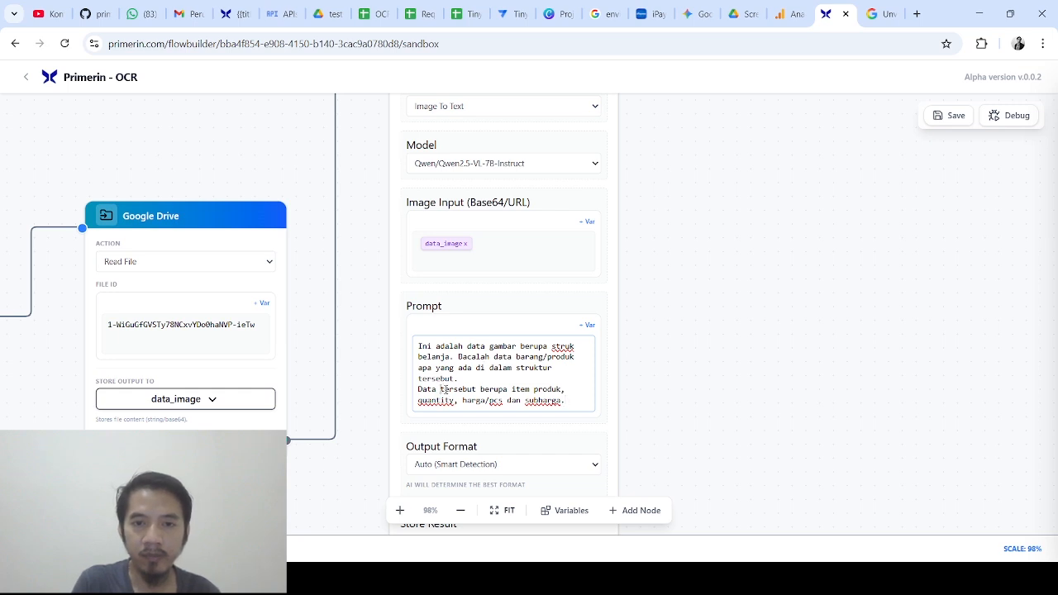
{"action": "type", "text": "list belanjaa"}
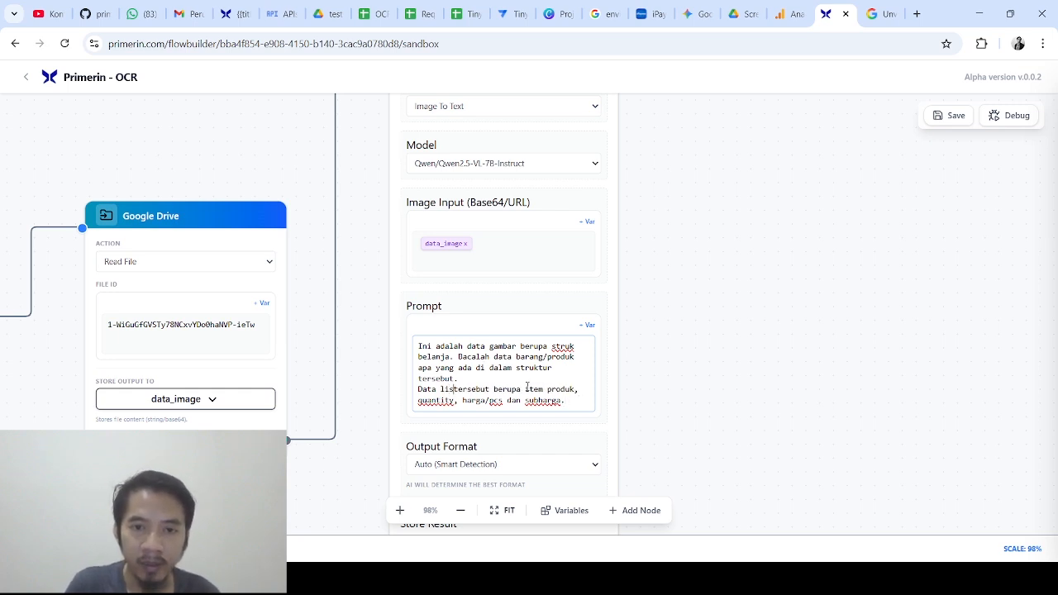
{"action": "type", "text": "n"}
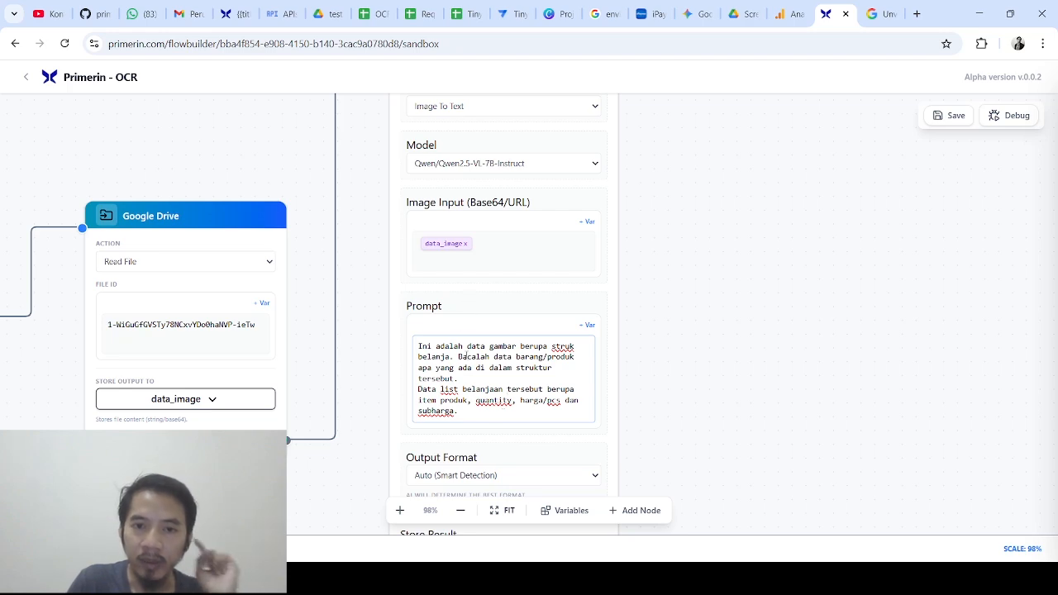
{"action": "left_click", "coordinate": [322, 14]}
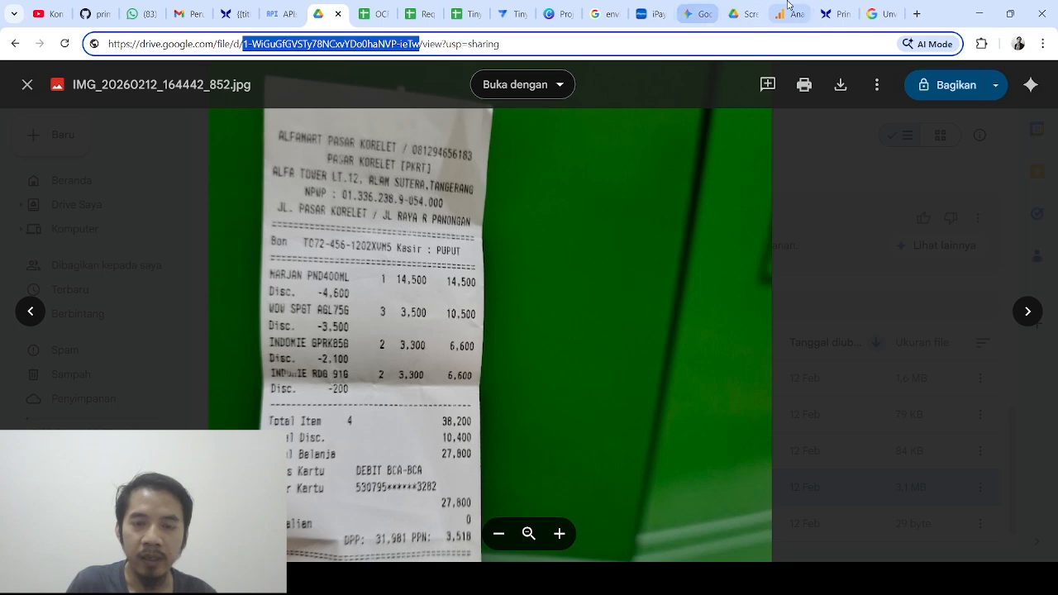
{"action": "left_click", "coordinate": [835, 13]}
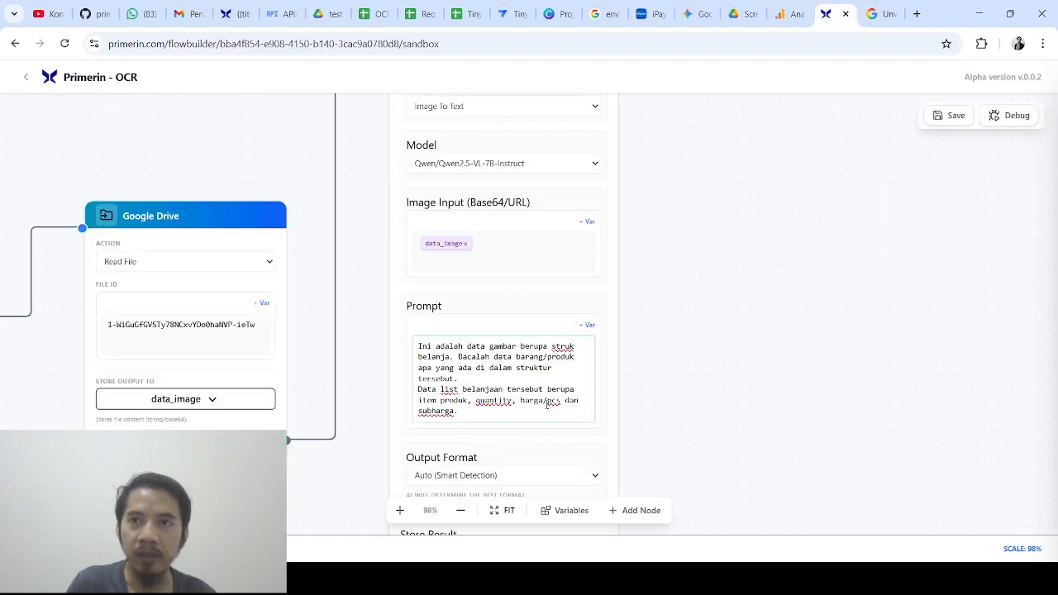
{"action": "left_click", "coordinate": [546, 402]}
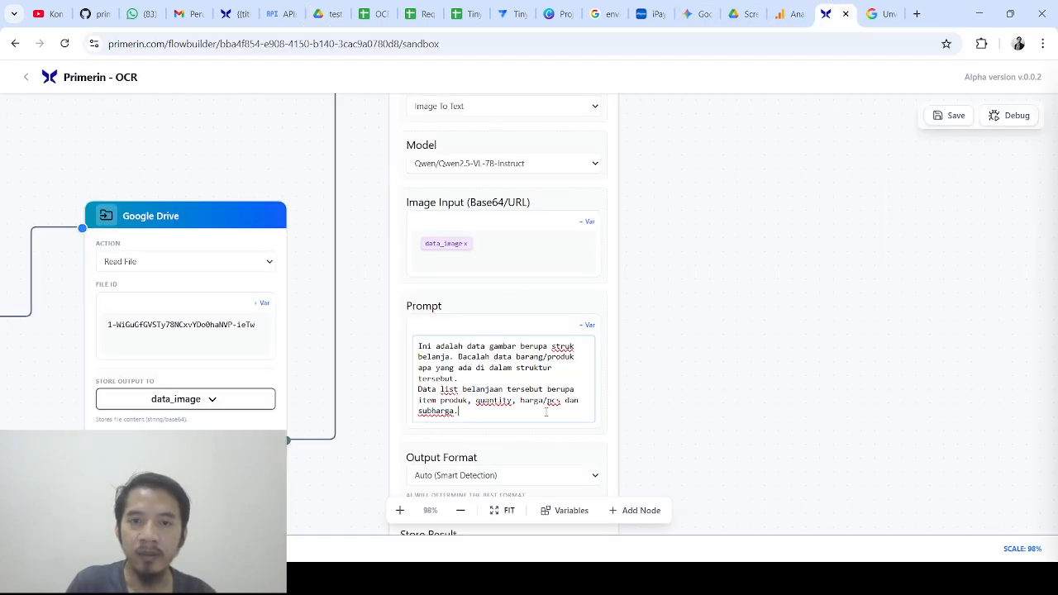
Add a paragraph requesting the shopping list for Google Sheets, ending 'dalam format data json seperti berikut:'
{"action": "key", "text": "Return"}
{"action": "key", "text": "Return"}
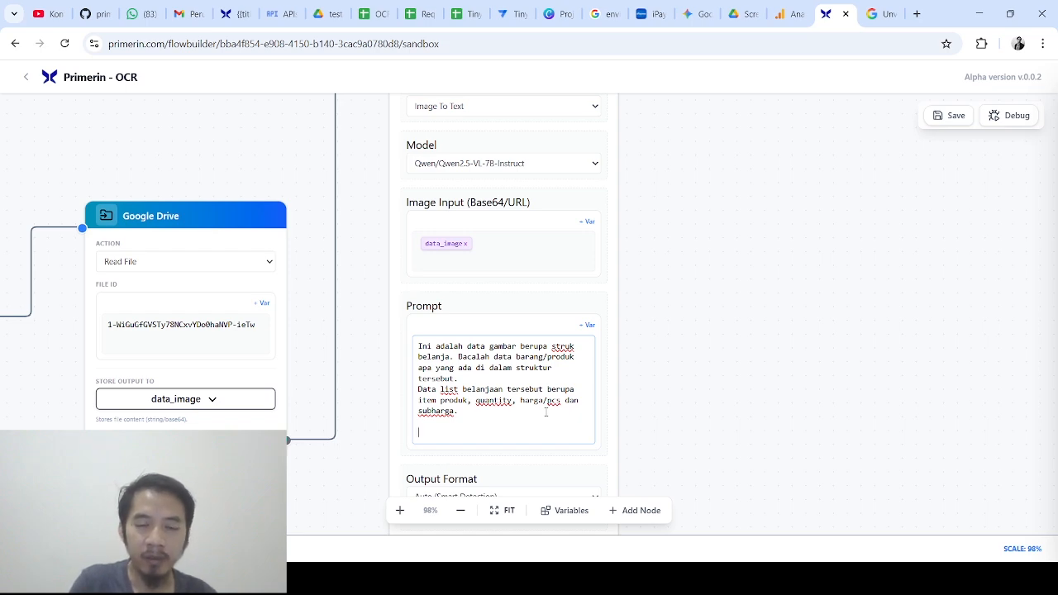
{"action": "type", "text": "Saya ingin "}
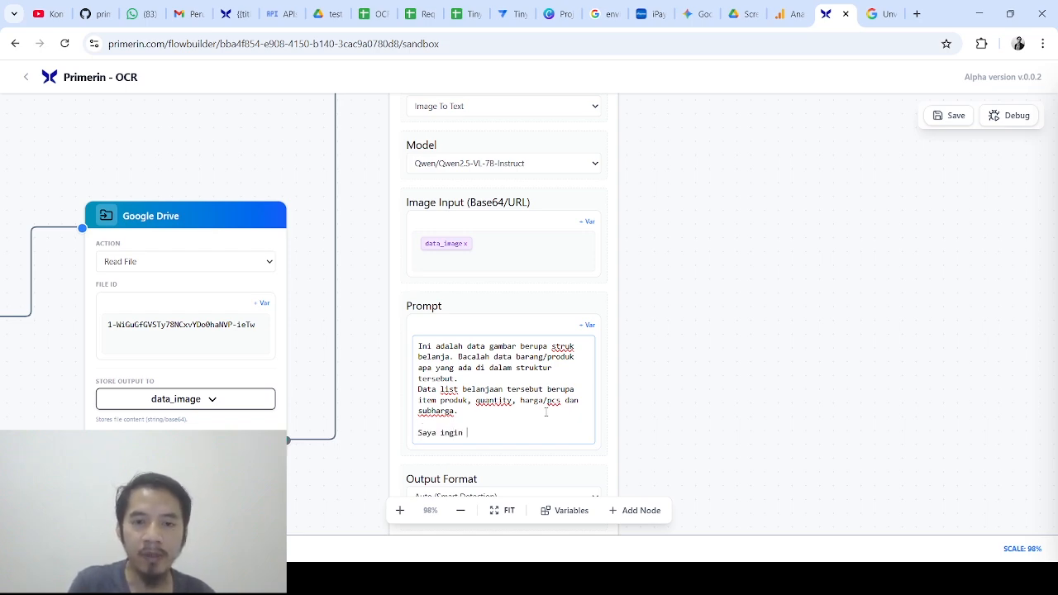
{"action": "type", "text": "dat"}
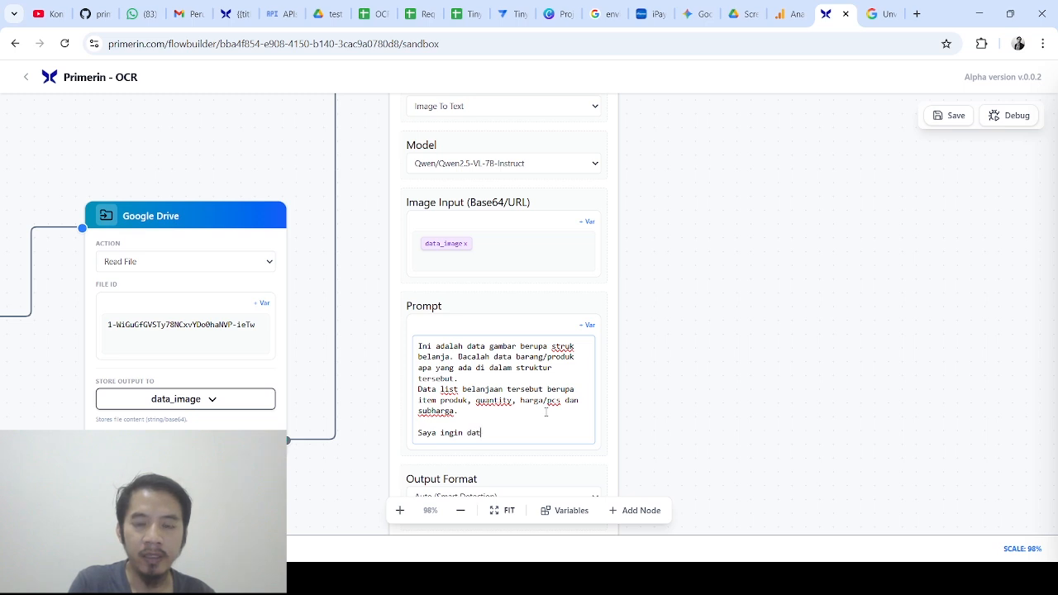
{"action": "type", "text": "a list bela"}
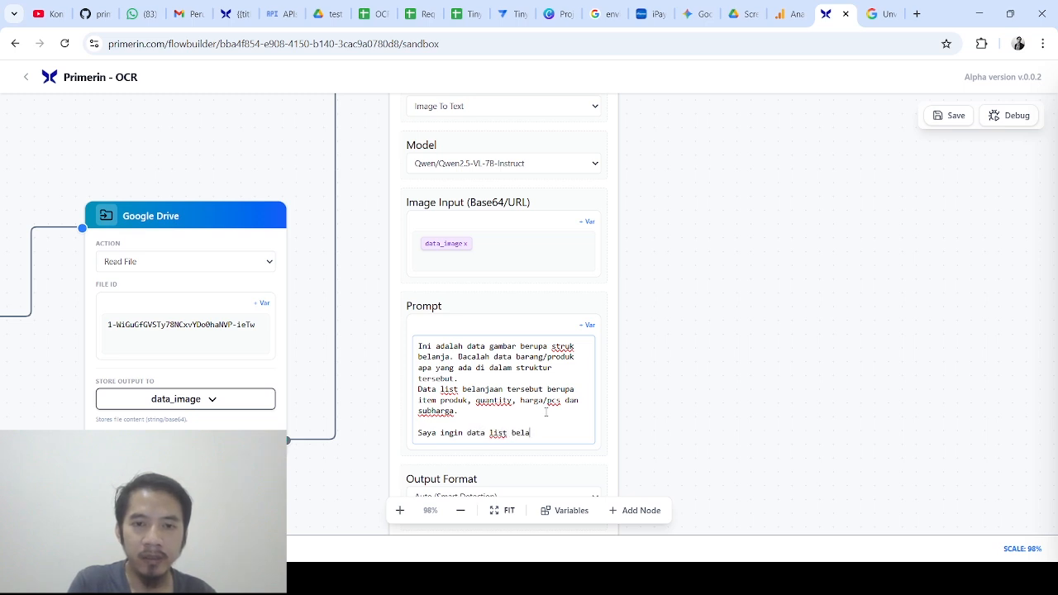
{"action": "type", "text": "njaan tersebut"}
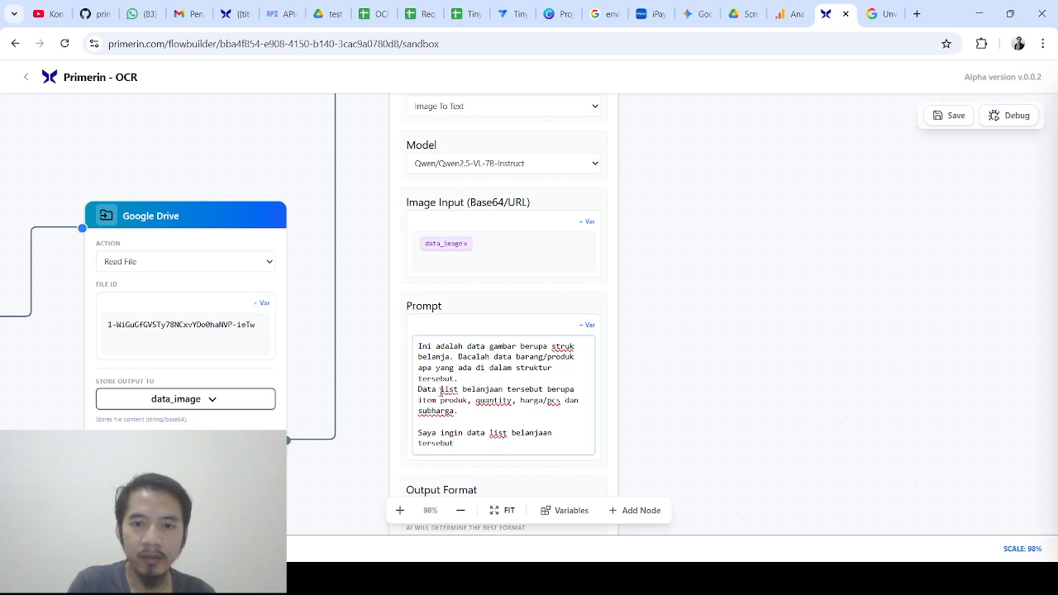
{"action": "left_click_drag", "start_coordinate": [441, 389], "coordinate": [502, 390]}
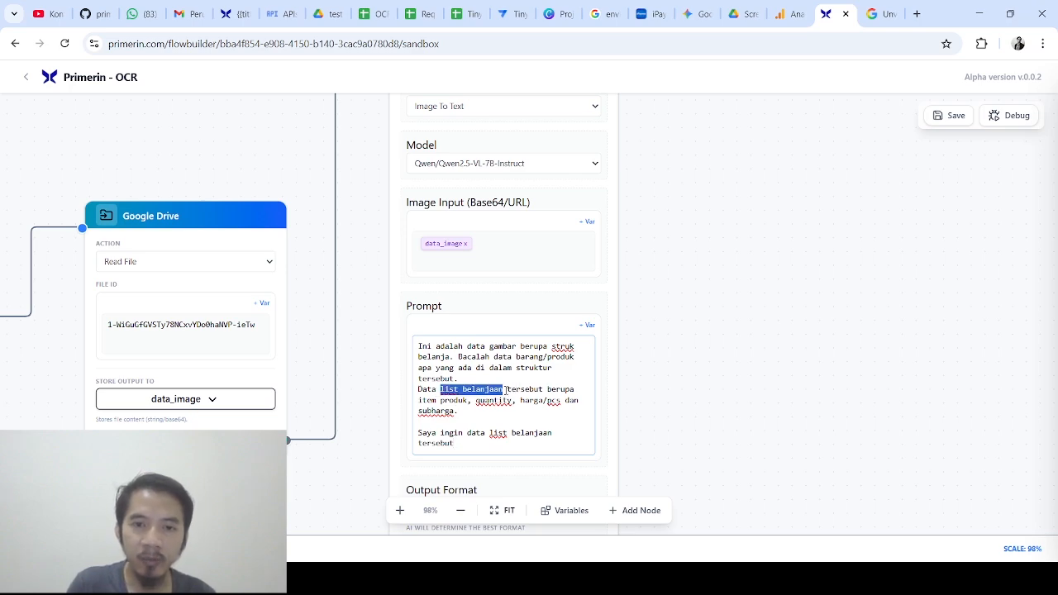
{"action": "left_click", "coordinate": [476, 447]}
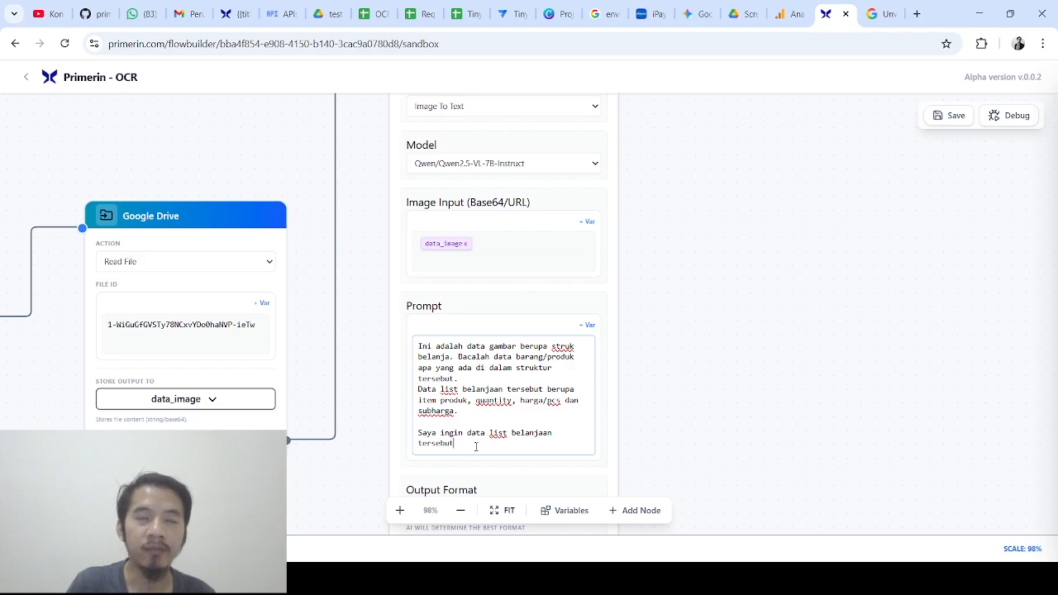
{"action": "type", "text": "saya"}
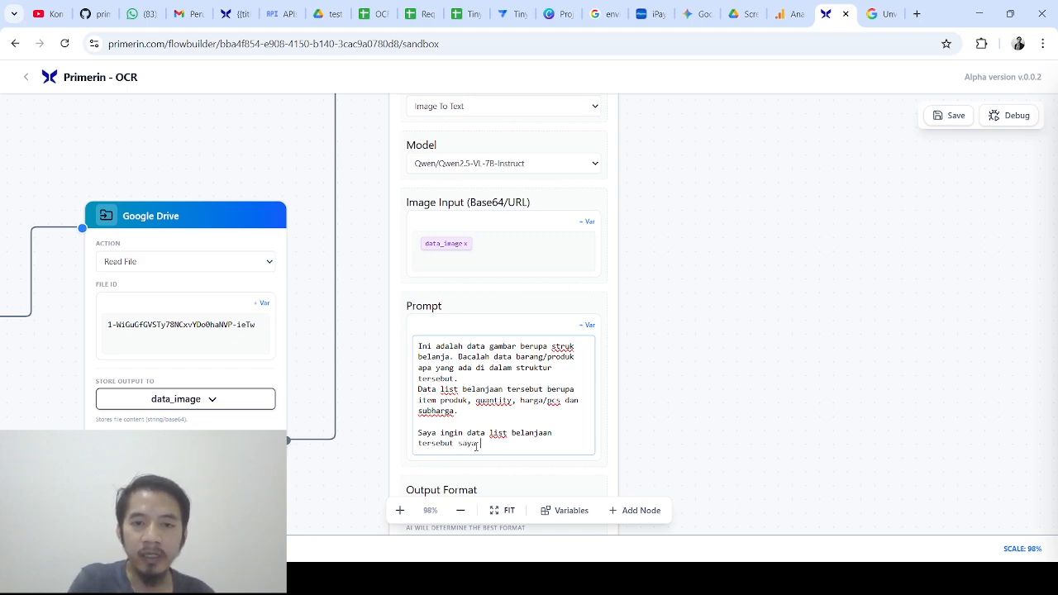
{"action": "type", "text": " pi"}
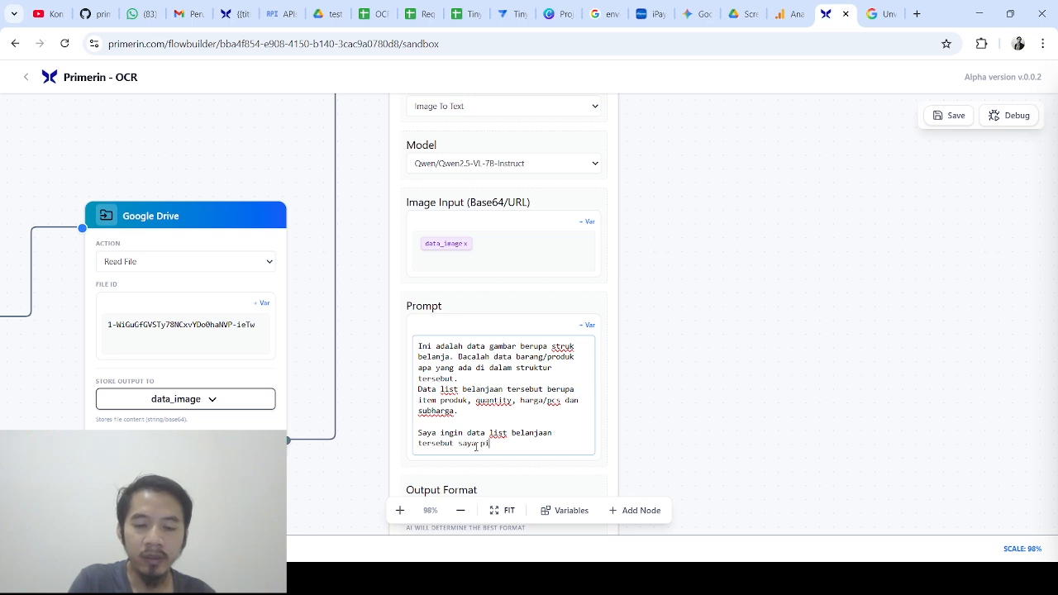
{"action": "type", "text": "ndahkan ke google sheet "}
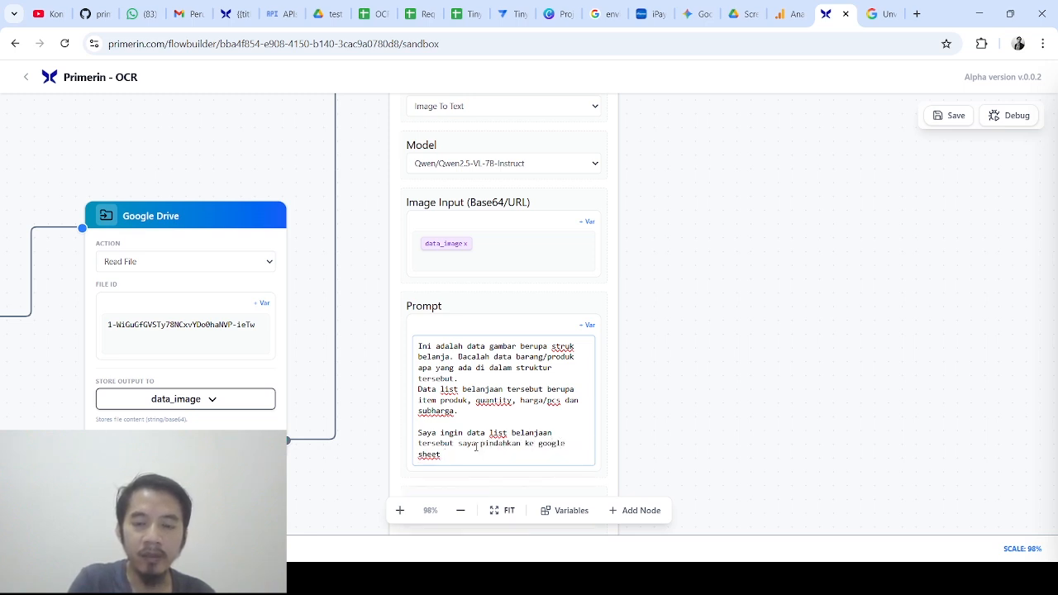
{"action": "type", "text": "nantinya "}
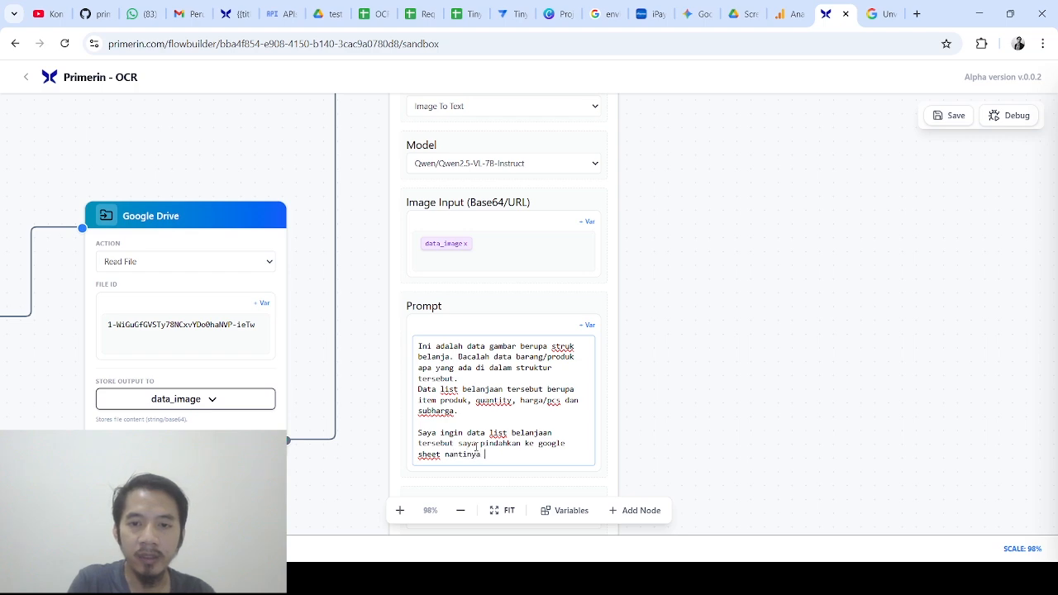
{"action": "type", "text": "sehingga saya butuh"}
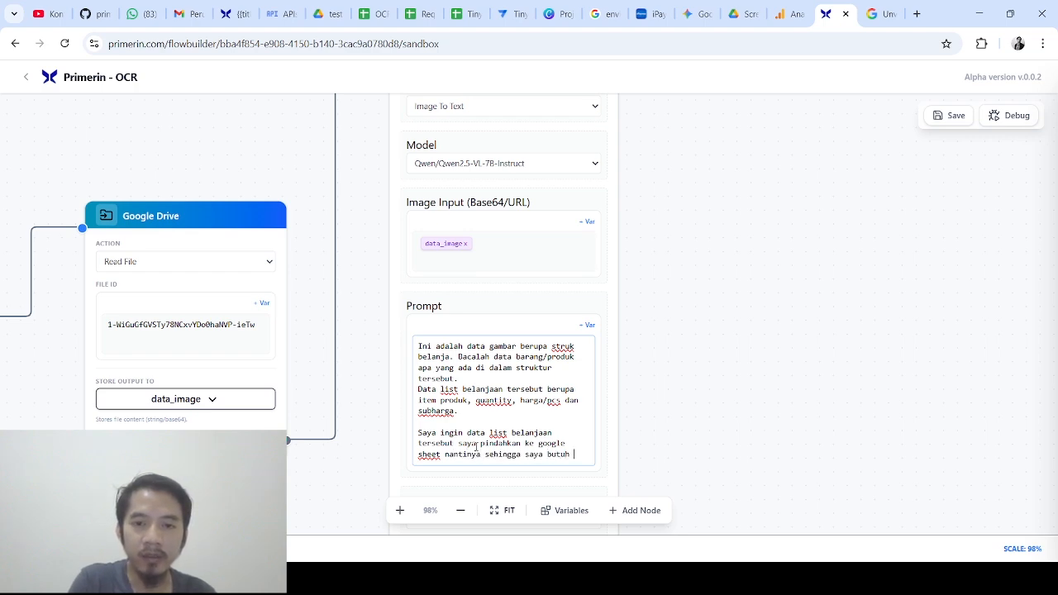
{"action": "scroll", "coordinate": [476, 446], "scroll_direction": "up", "scroll_amount": 2}
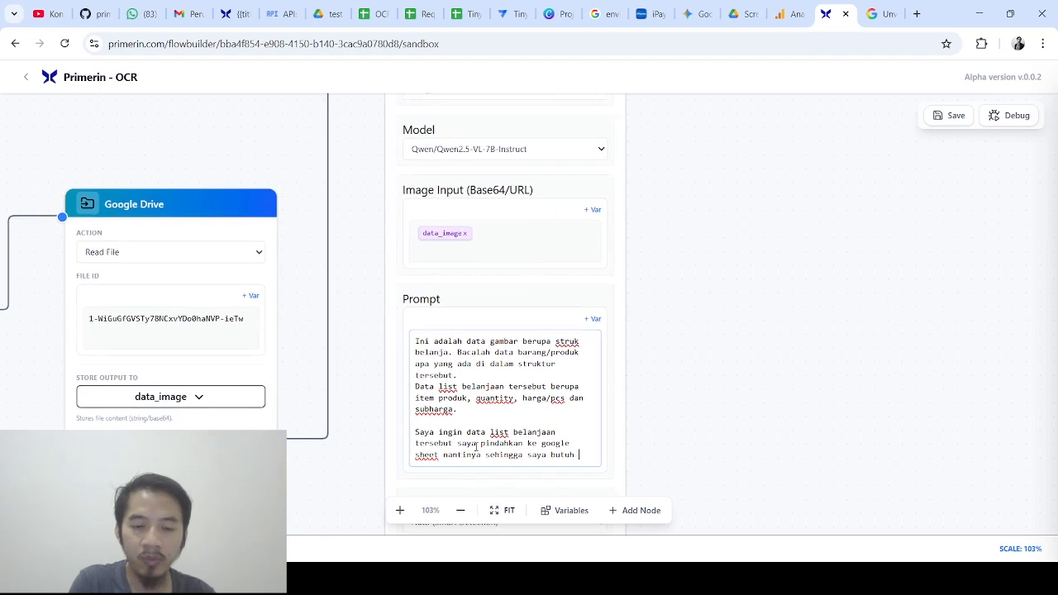
{"action": "type", "text": "dal"}
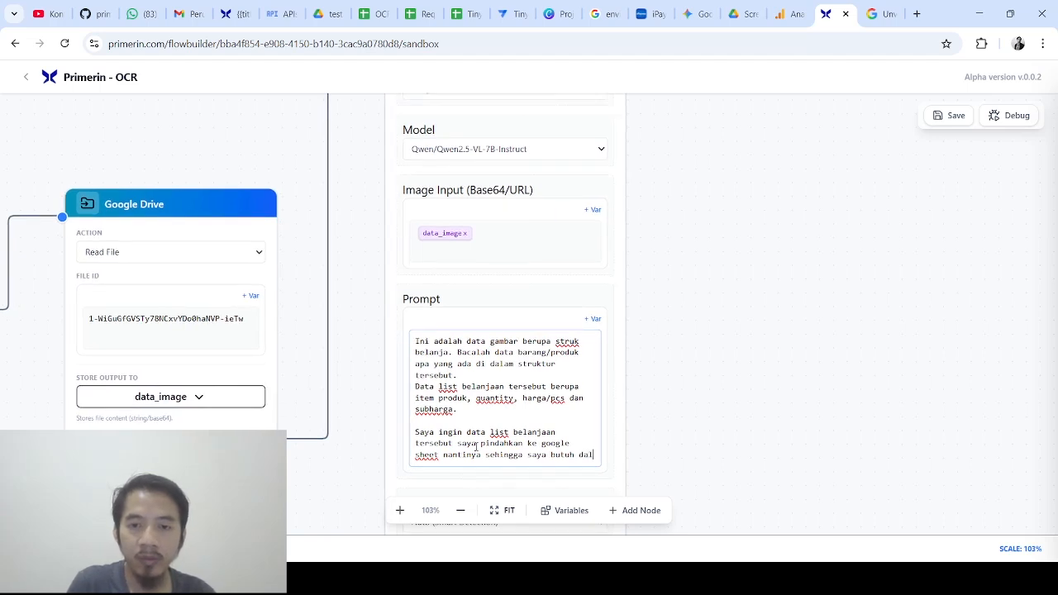
{"action": "type", "text": "am forma"}
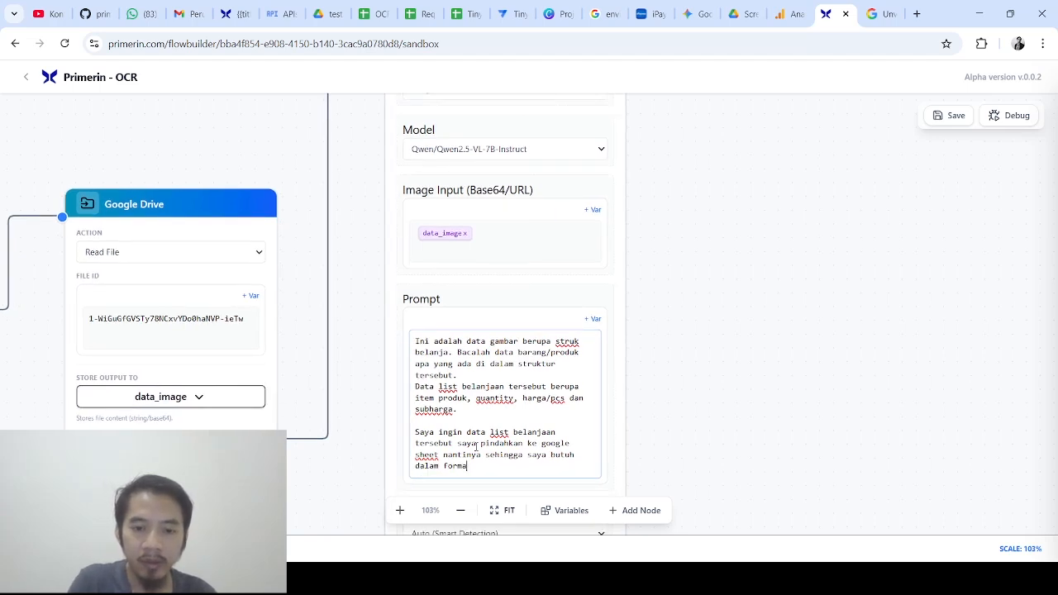
{"action": "type", "text": "t data json sep"}
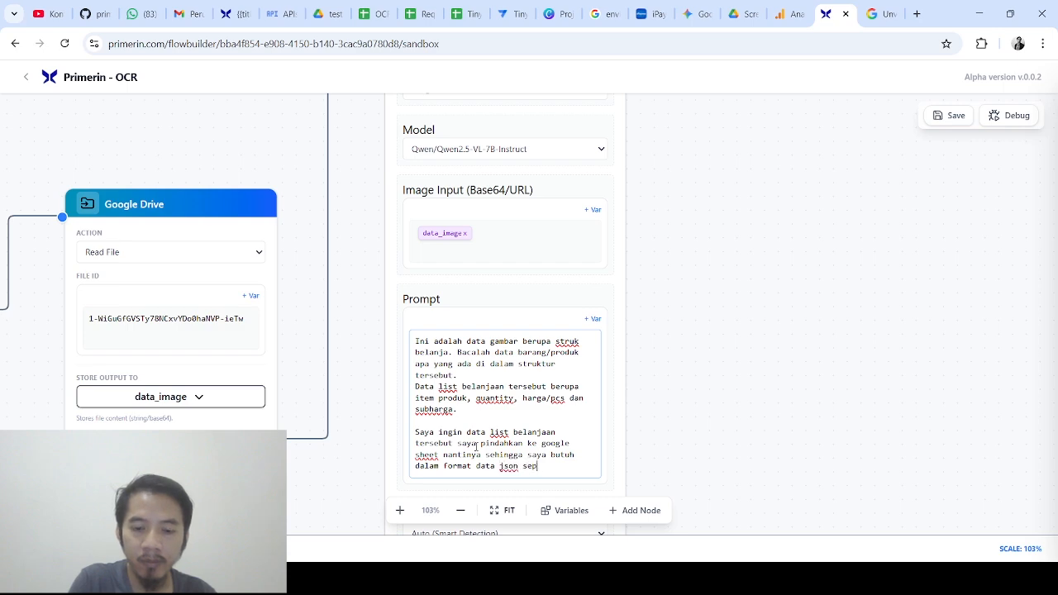
{"action": "type", "text": "erti berikut:"}
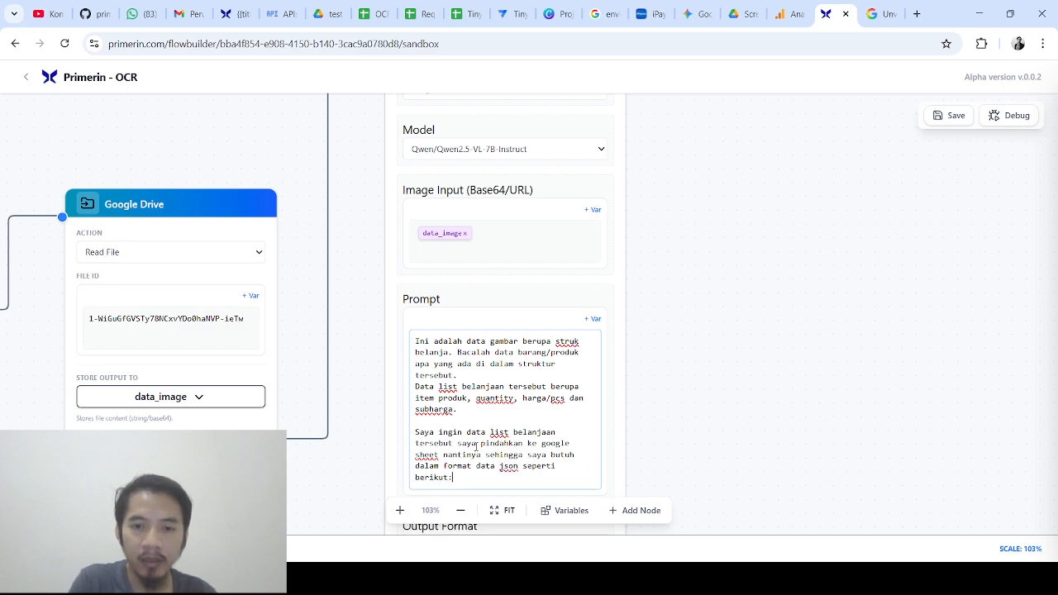
{"action": "key", "text": "Return"}
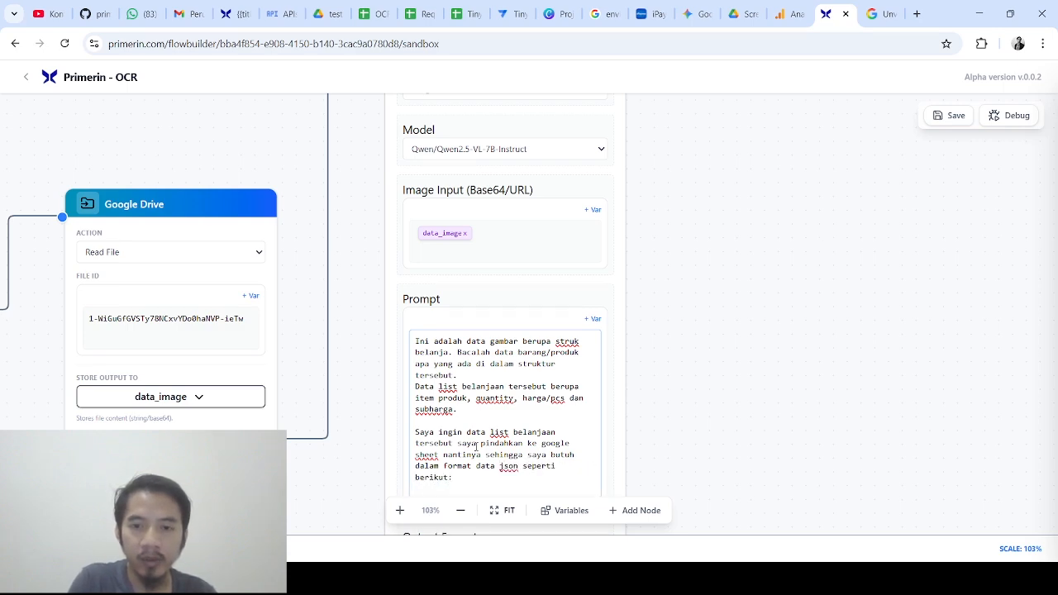
Type the sample row [ ["item",2, 2000, 4000] ] below 'seperti berikut:' and leave a blank line
{"action": "left_click_drag", "start_coordinate": [751, 383], "coordinate": [721, 248]}
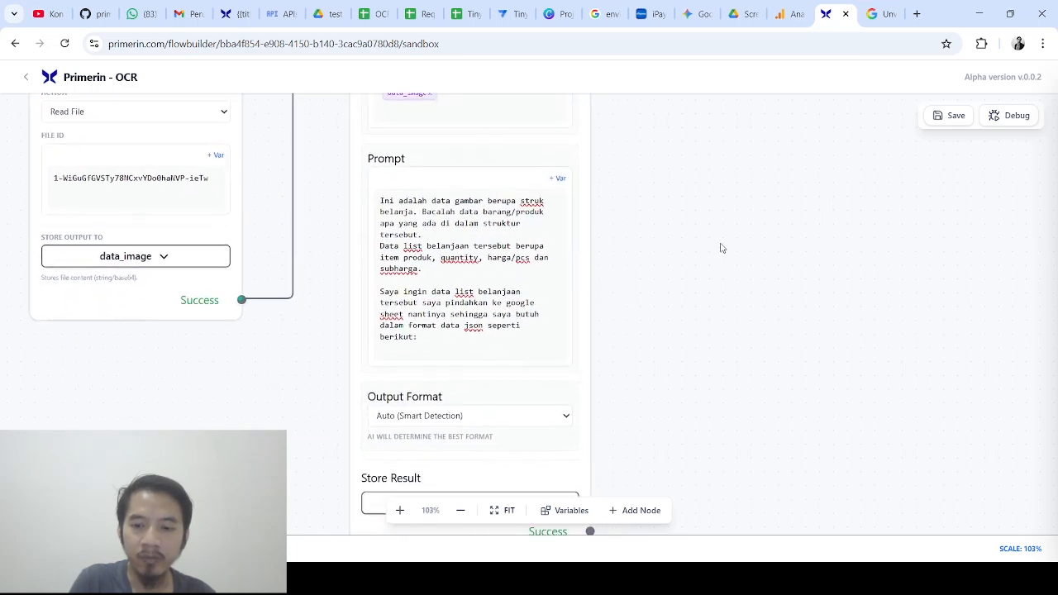
{"action": "left_click", "coordinate": [431, 340]}
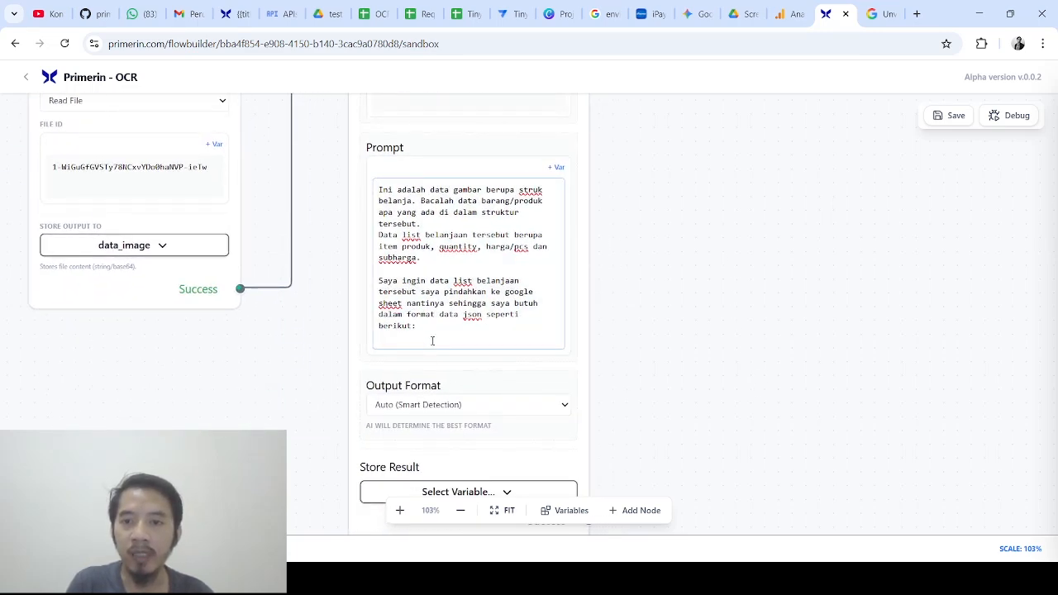
{"action": "type", "text": "["}
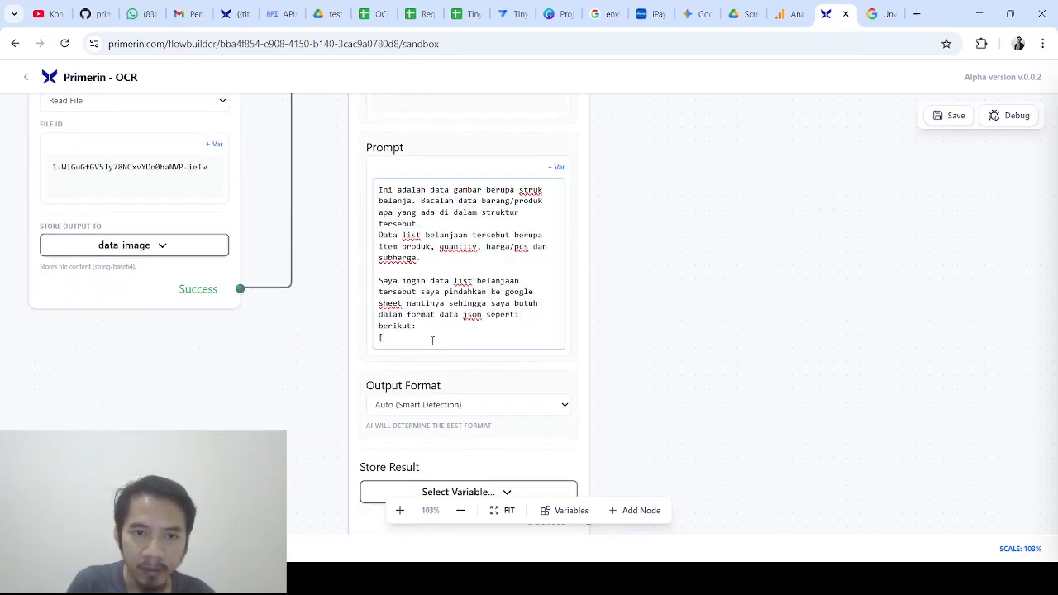
{"action": "type", "text": " \""}
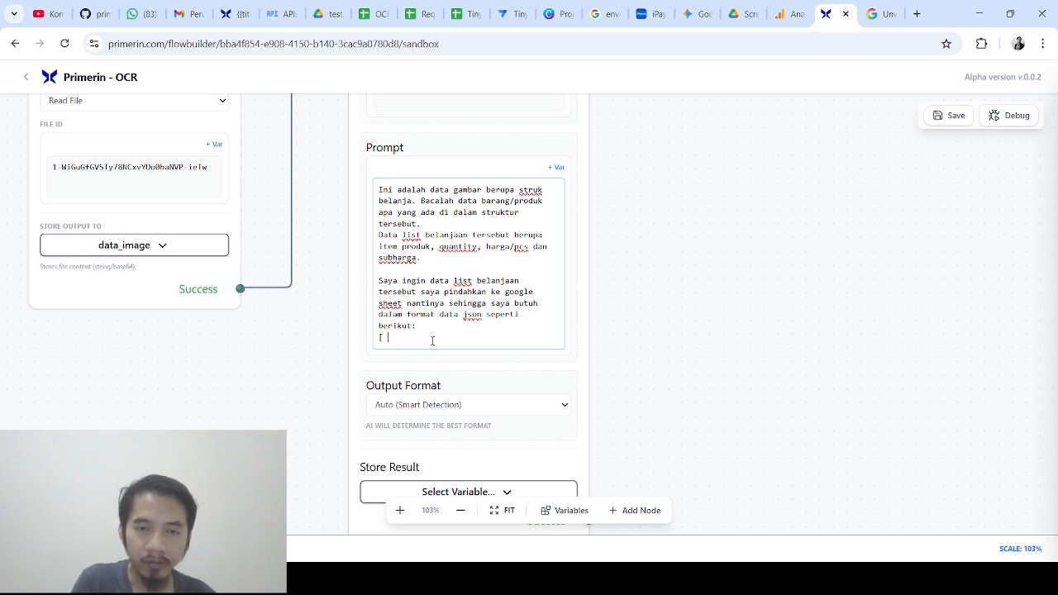
{"action": "type", "text": "["}
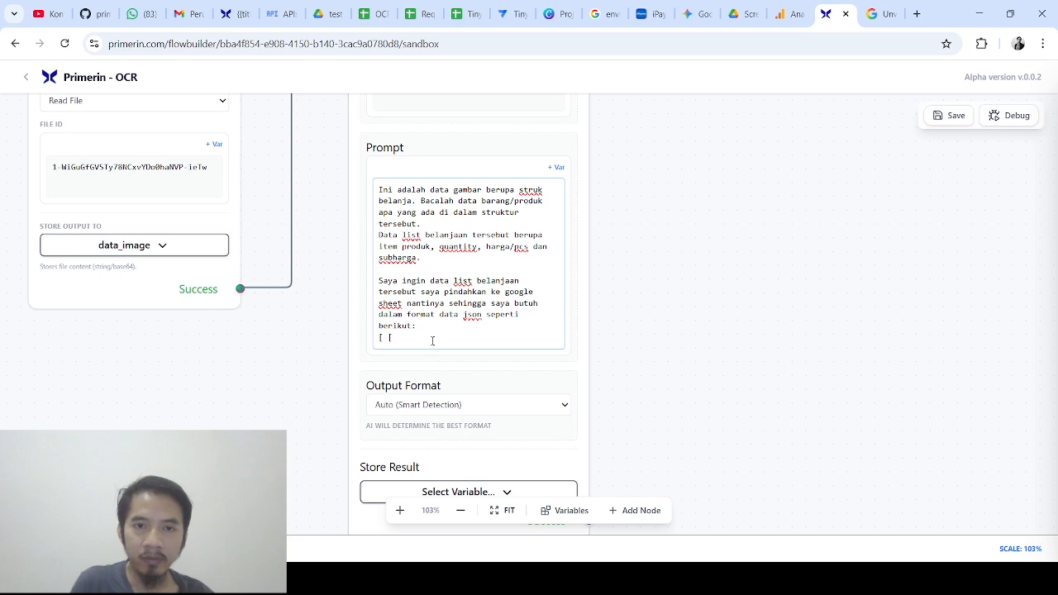
{"action": "type", "text": "\"i"}
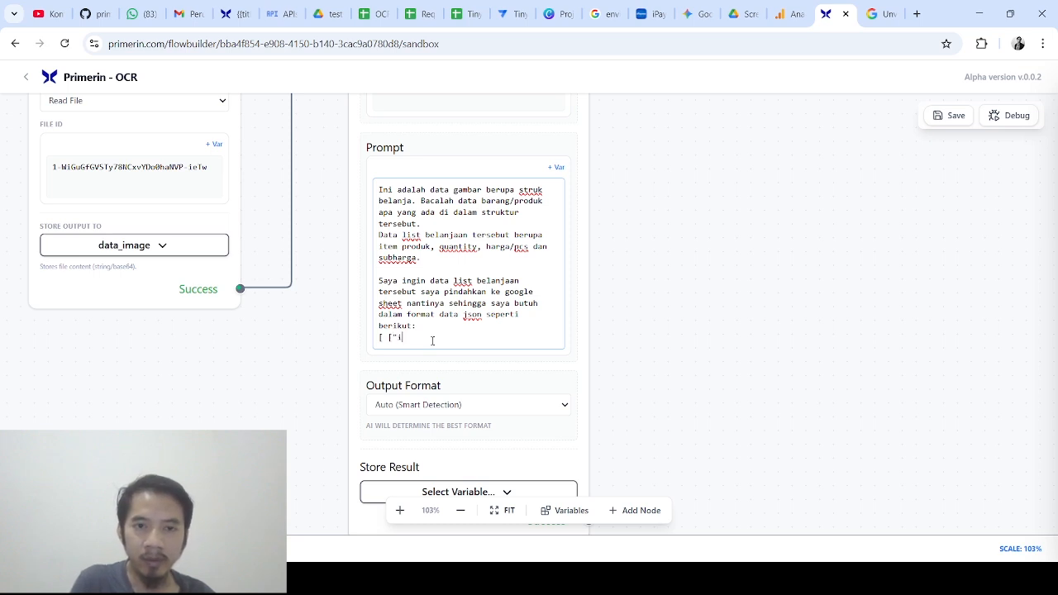
{"action": "type", "text": "tem\","}
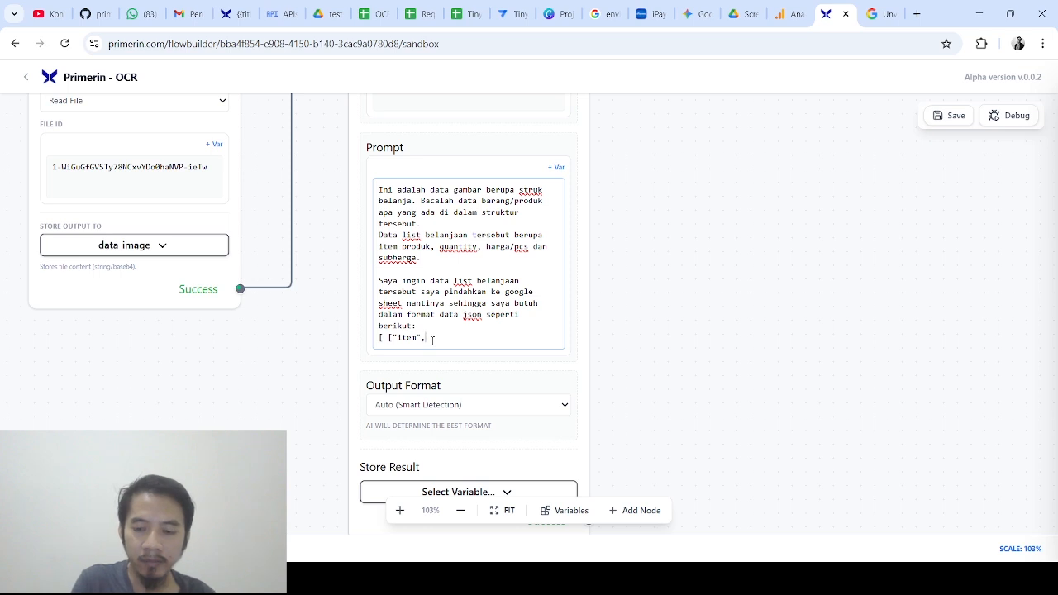
{"action": "type", "text": "\""}
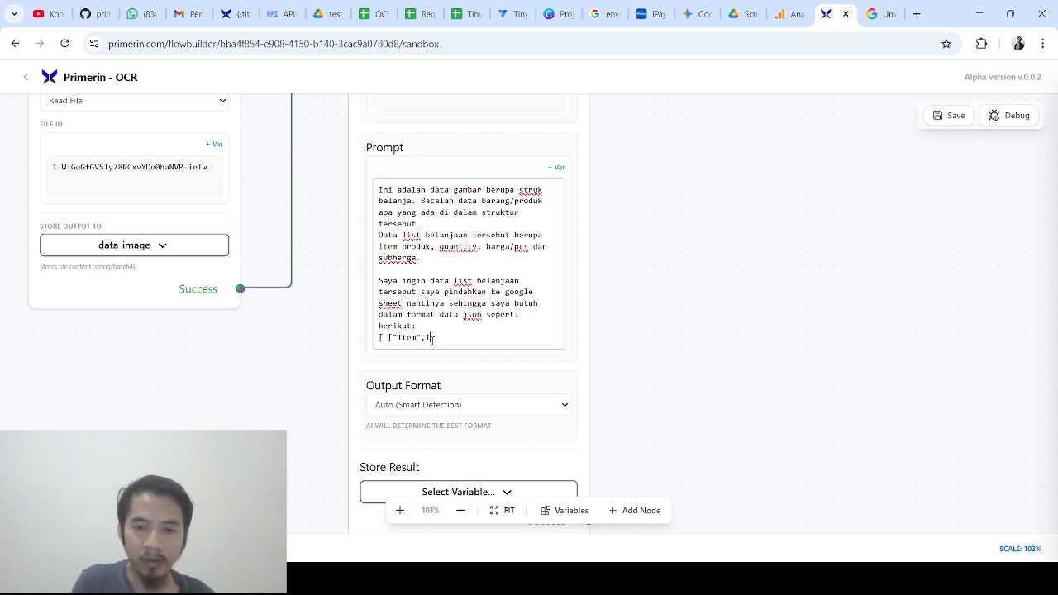
{"action": "type", "text": ", "}
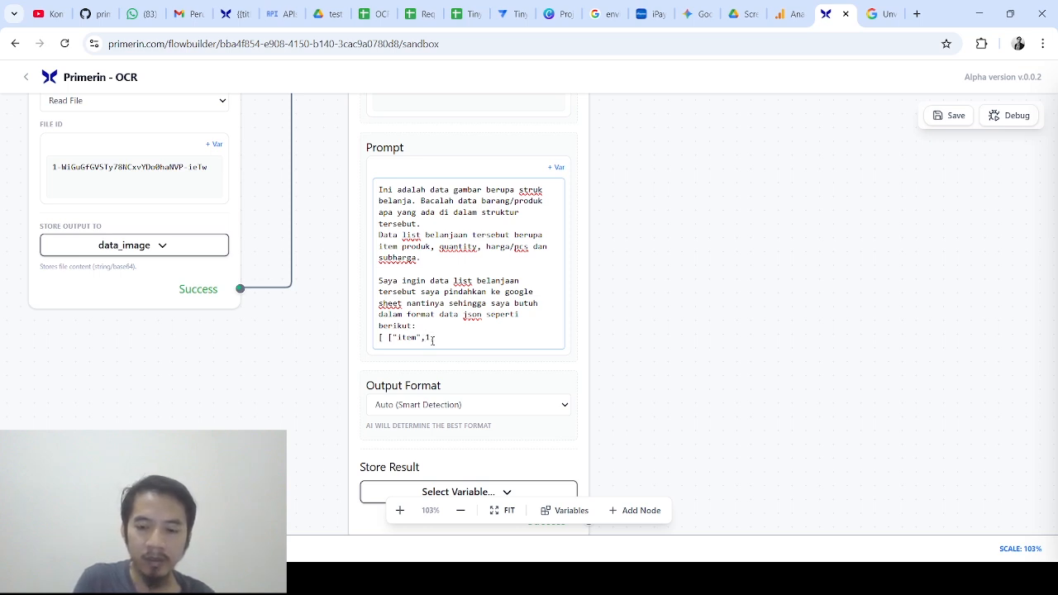
{"action": "type", "text": "2"}
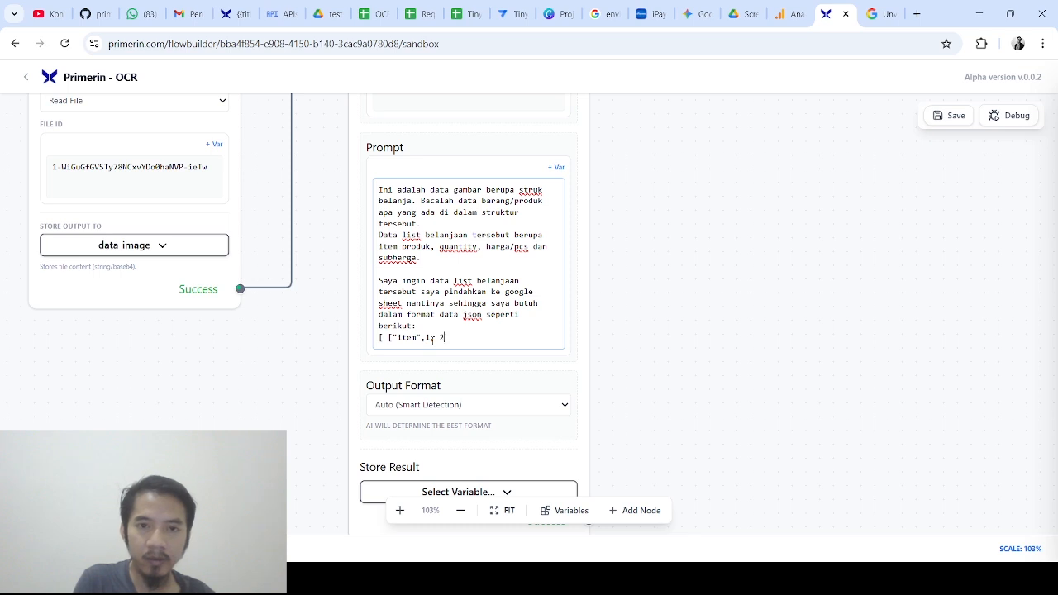
{"action": "type", "text": "000,"}
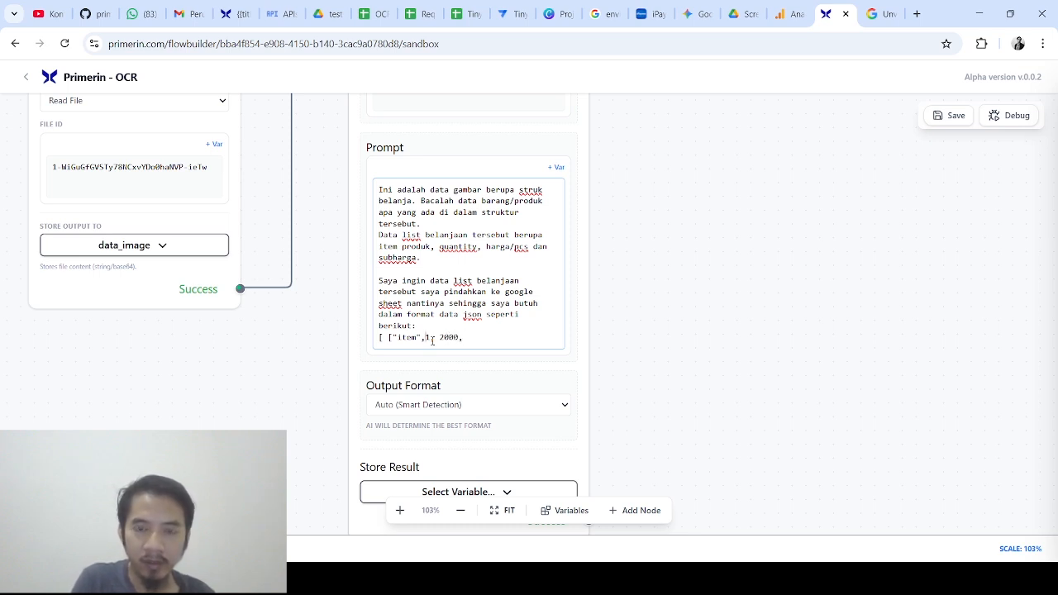
{"action": "key", "text": "BackSpace"}
{"action": "type", "text": "2000,"}
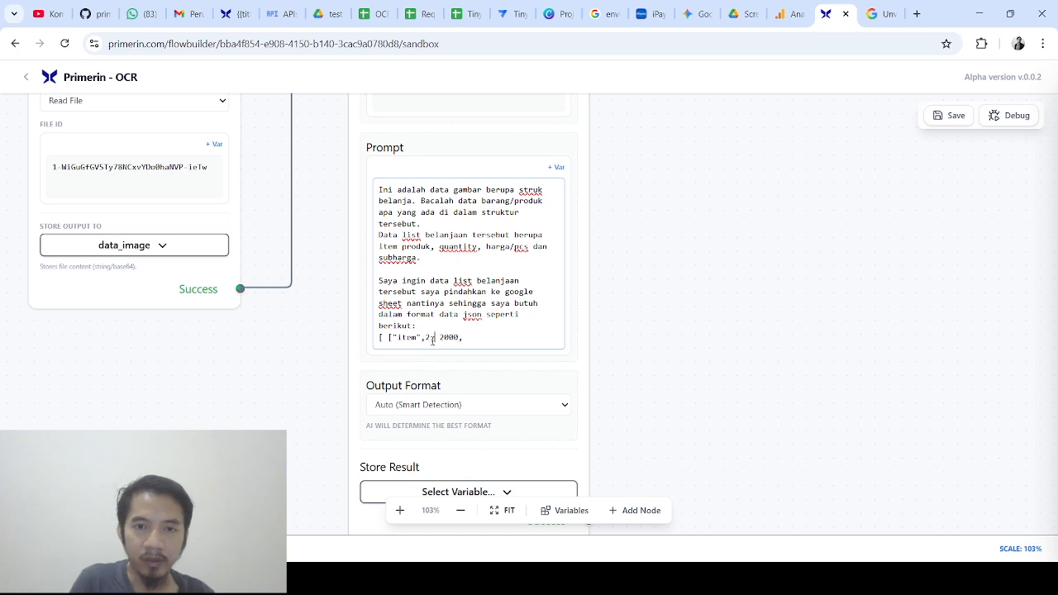
{"action": "type", "text": " 4"}
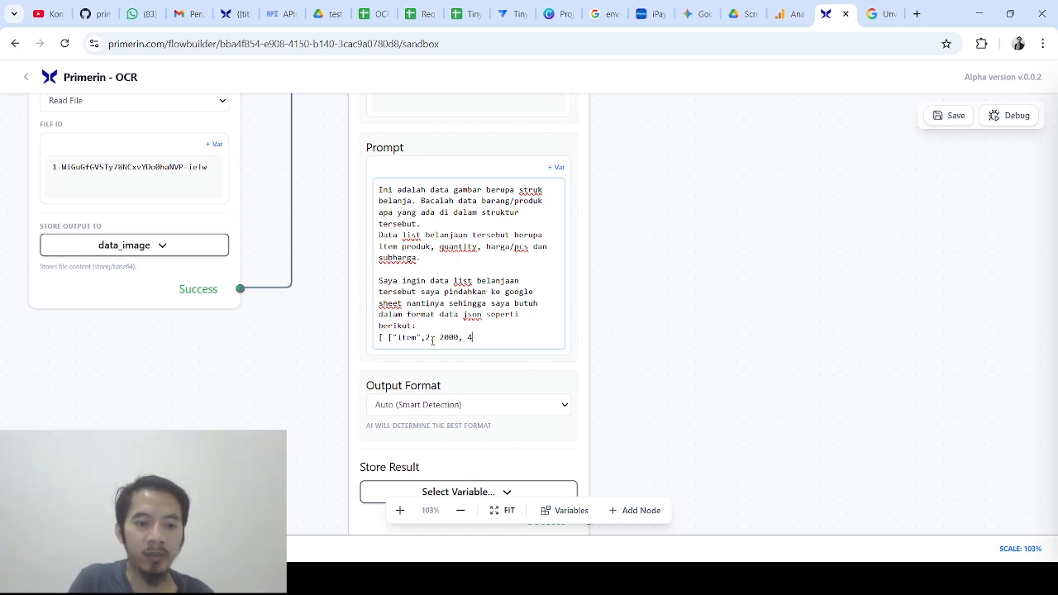
{"action": "type", "text": "000]]"}
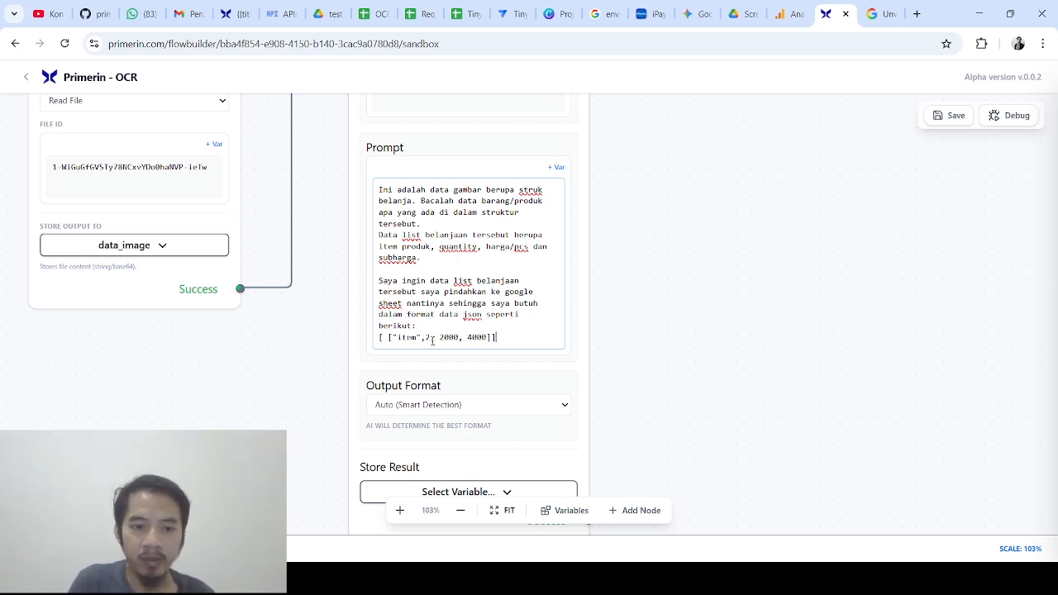
{"action": "key", "text": "BackSpace"}
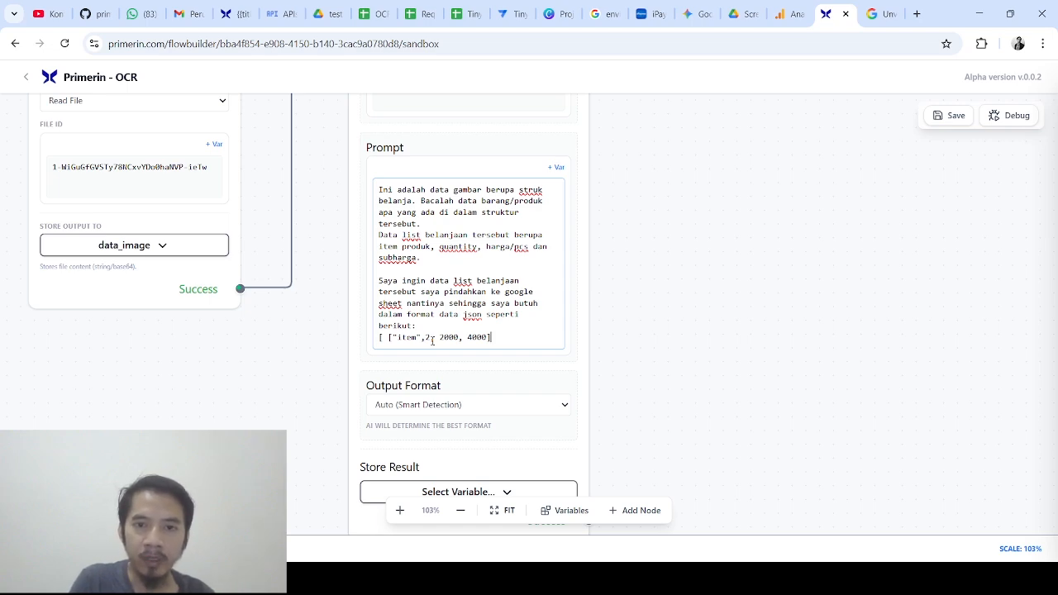
{"action": "type", "text": "]"}
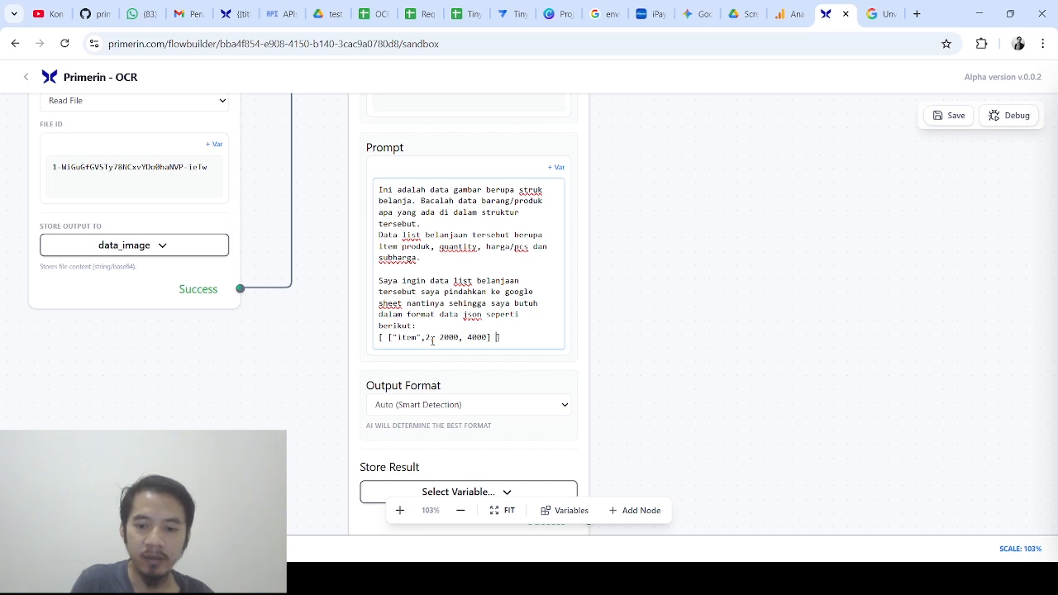
{"action": "key", "text": "Return"}
{"action": "key", "text": "Return"}
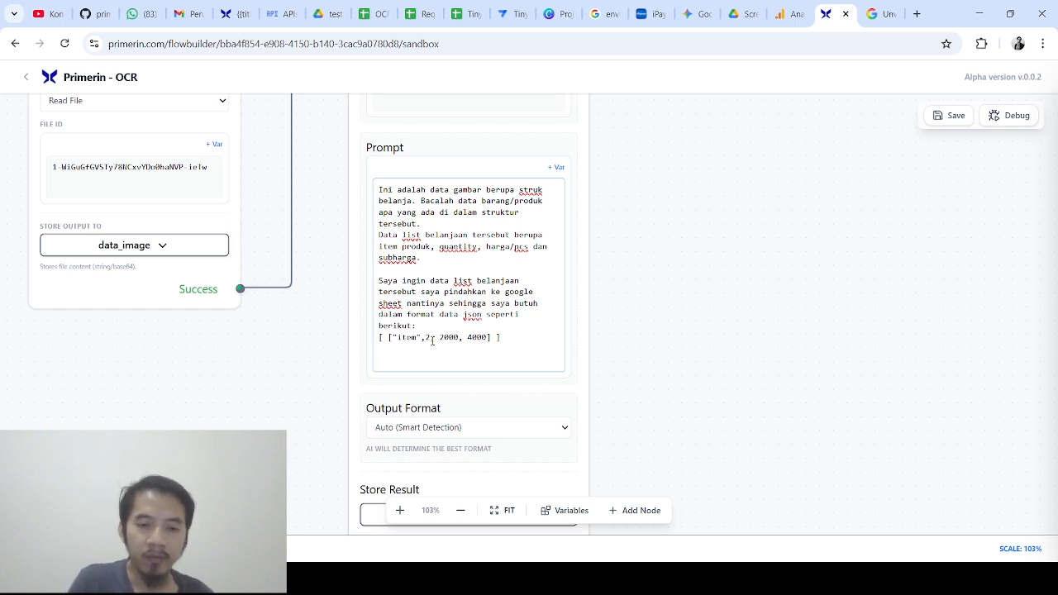
End the prompt by requiring output only in that JSON format, with no other data
{"action": "type", "text": "anda "}
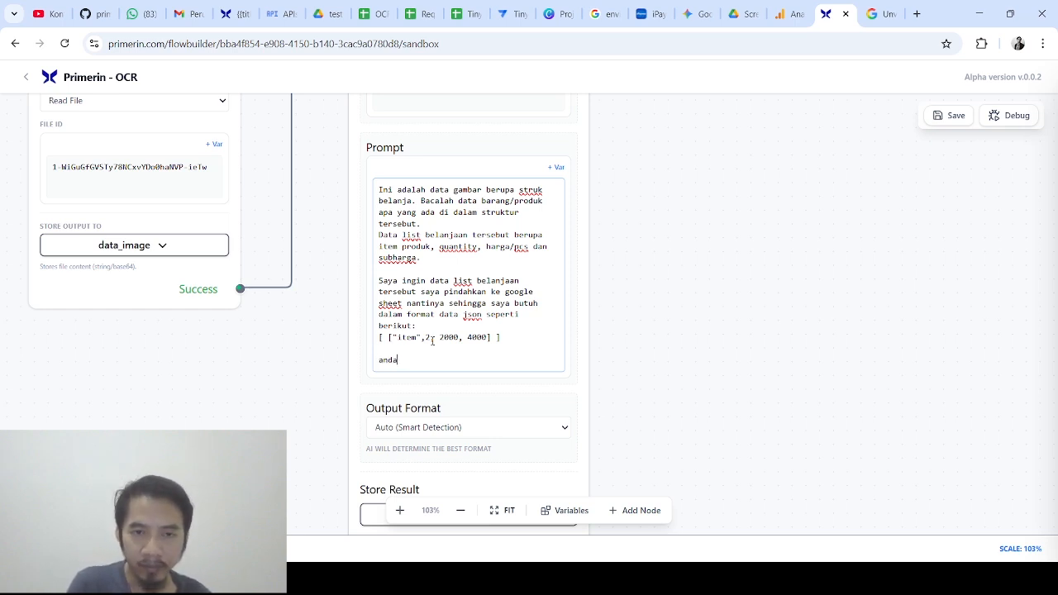
{"action": "type", "text": "hanya perlu membuat "}
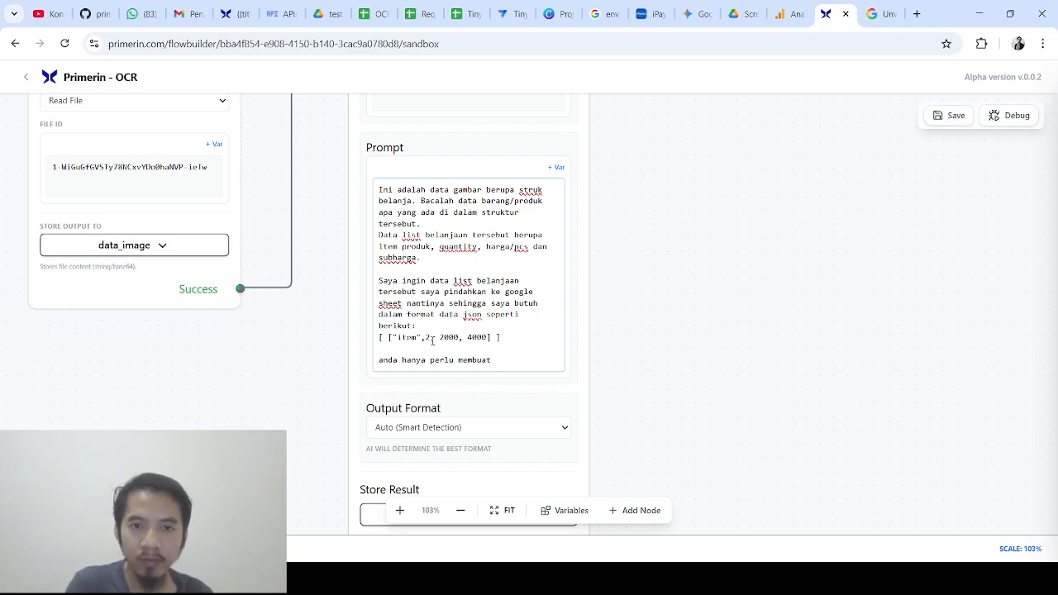
{"action": "type", "text": "output dalam format json ters"}
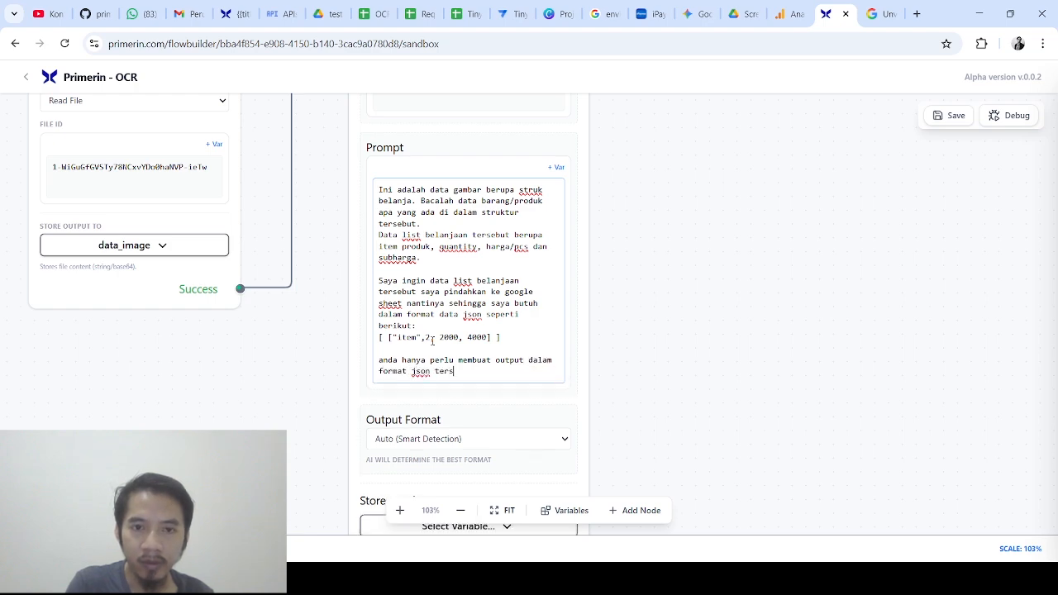
{"action": "type", "text": "ebut, pasatikan "}
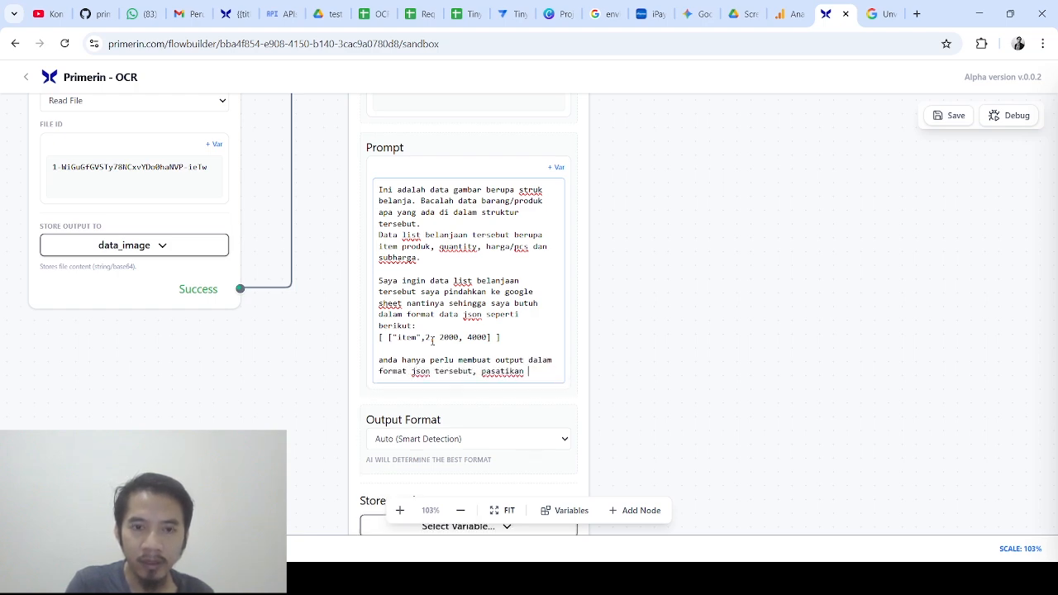
{"action": "type", "text": "outputnya hanya berisi"}
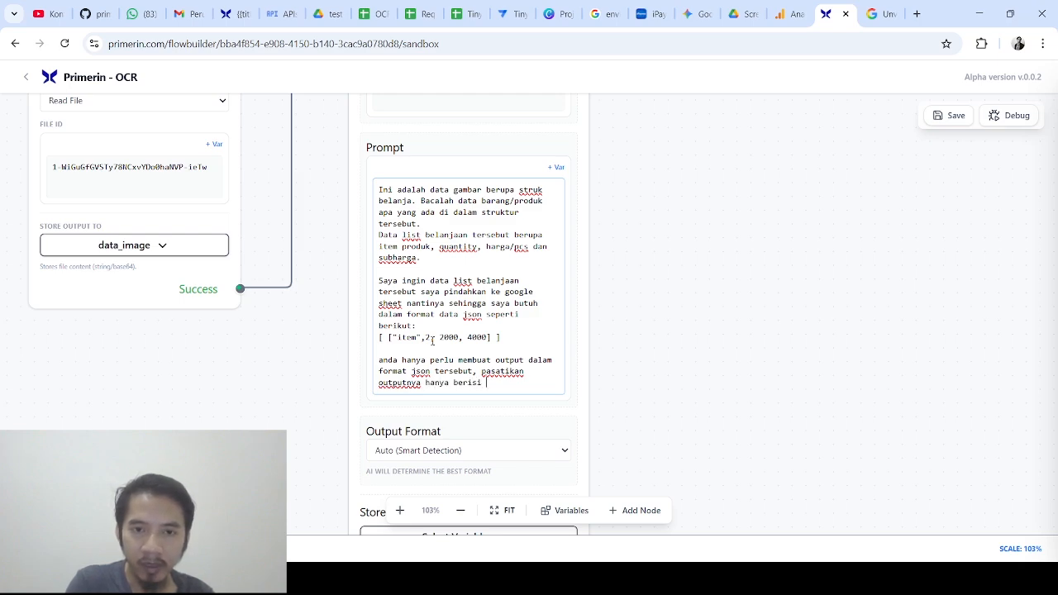
{"action": "type", "text": " list bela"}
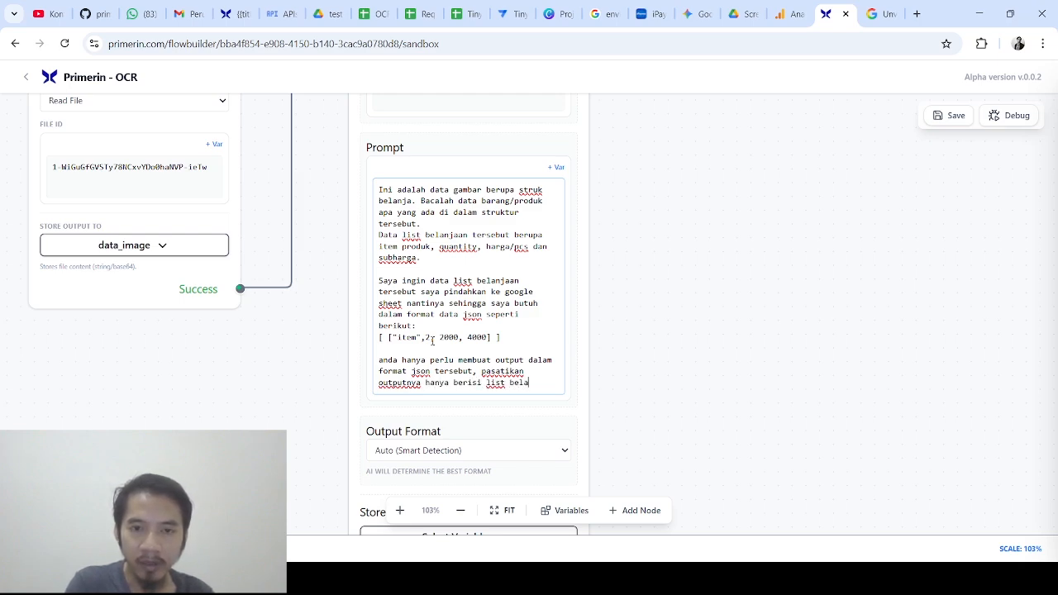
{"action": "type", "text": "njaan saja, "}
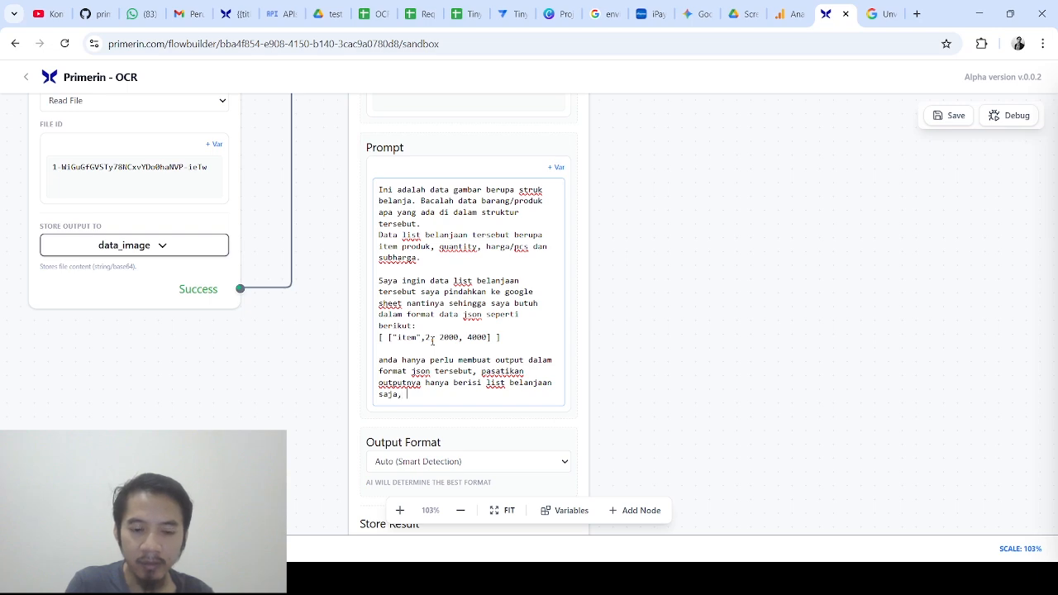
{"action": "type", "text": "tida"}
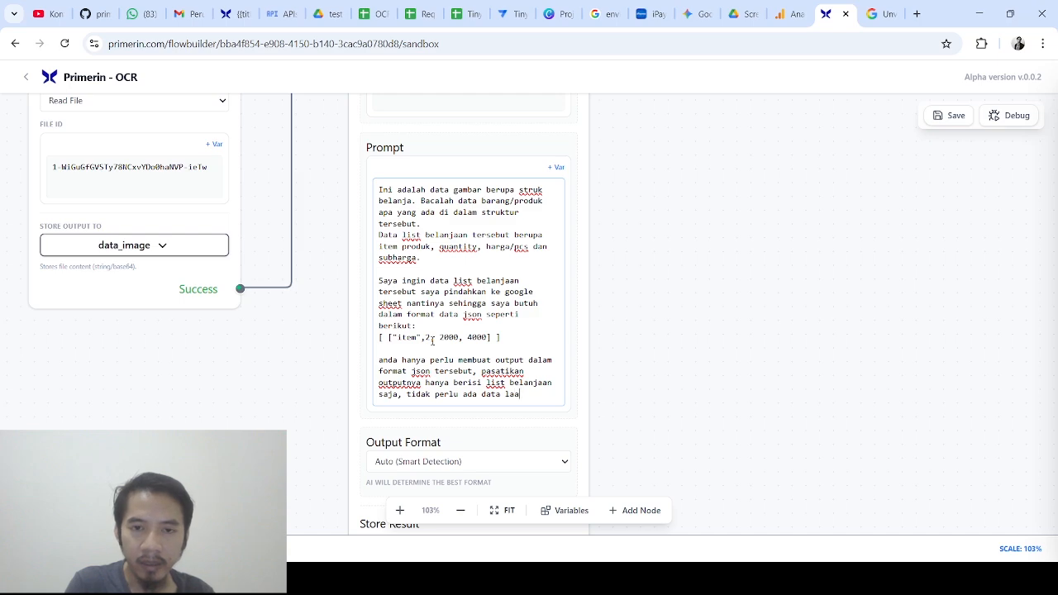
{"action": "type", "text": "k perlu ada data lain."}
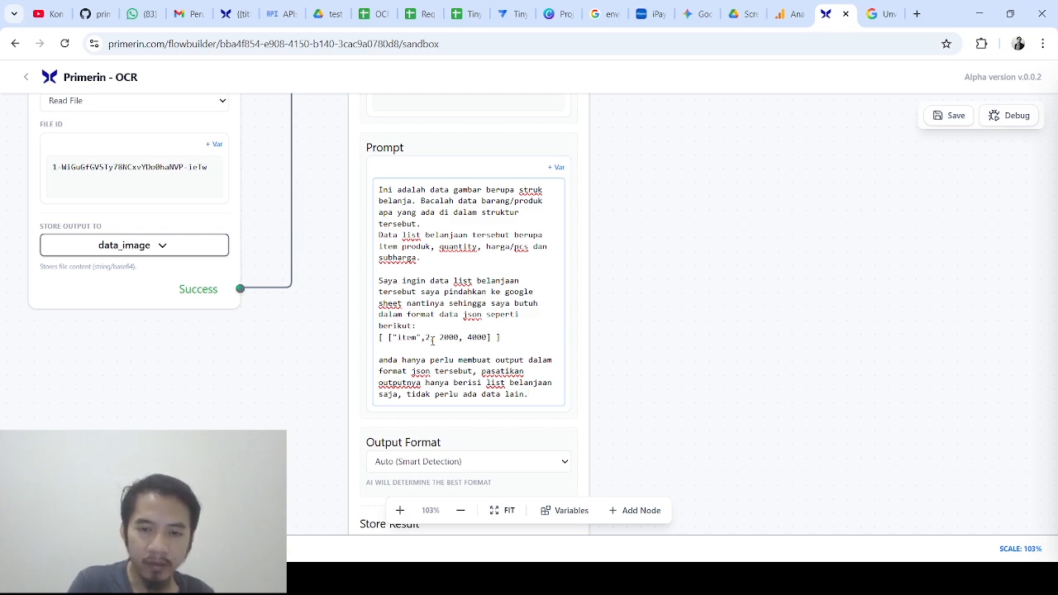
{"action": "scroll", "coordinate": [432, 341], "scroll_direction": "down", "scroll_amount": 1}
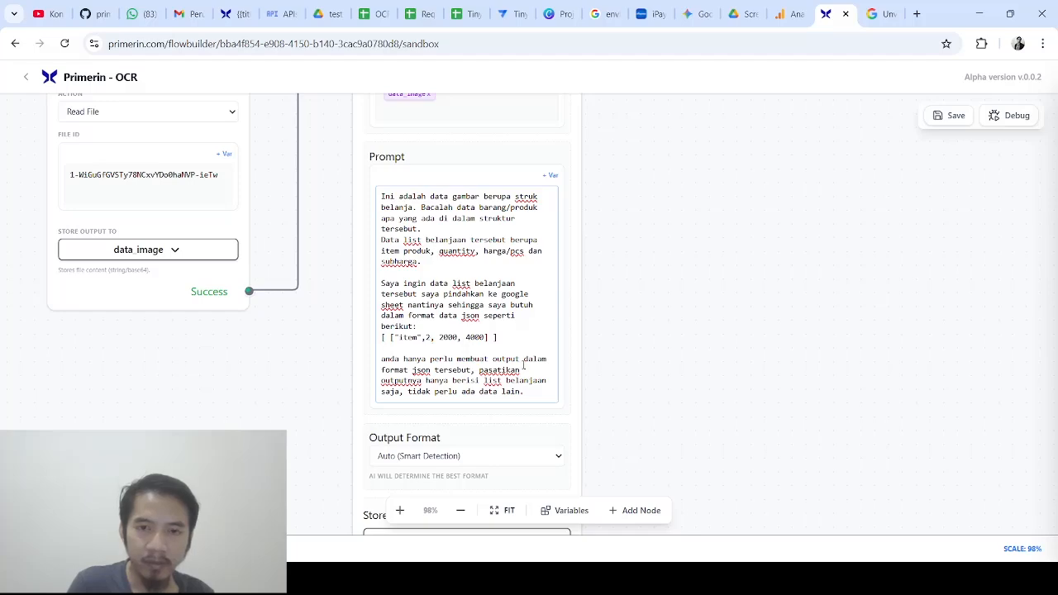
{"action": "mouse_move", "coordinate": [664, 378]}
{"action": "left_mouse_down"}
{"action": "mouse_move", "coordinate": [661, 284]}
{"action": "mouse_move", "coordinate": [678, 370]}
{"action": "left_mouse_up"}
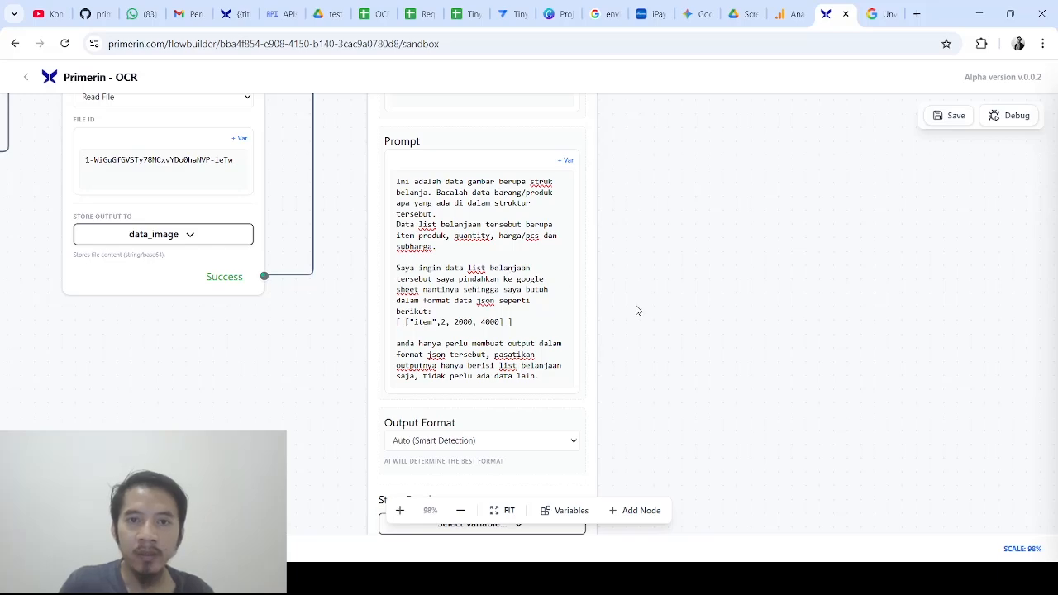
{"action": "left_click_drag", "start_coordinate": [636, 307], "coordinate": [625, 237]}
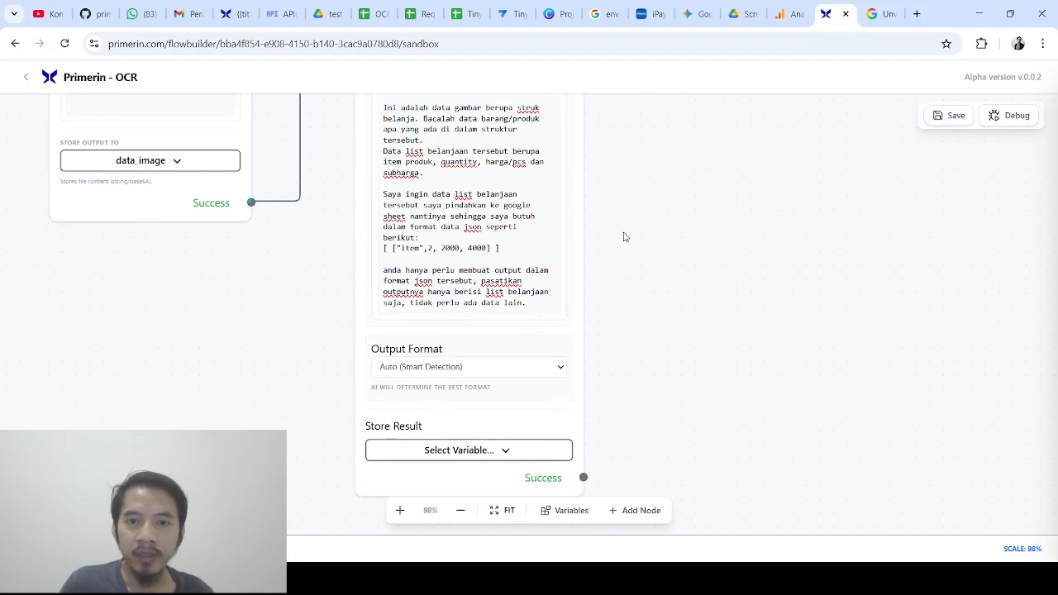
Change the AI Image node's Output Format from Auto (Smart Detection) to Array/CSV
{"action": "left_click", "coordinate": [493, 373]}
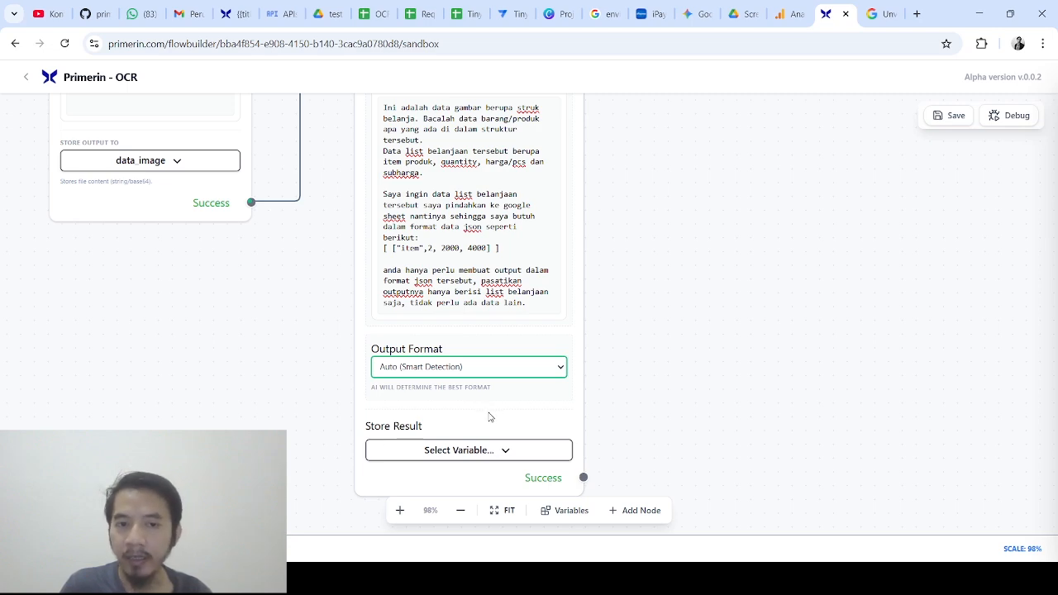
{"action": "key", "text": "Down"}
{"action": "left_click", "coordinate": [660, 358]}
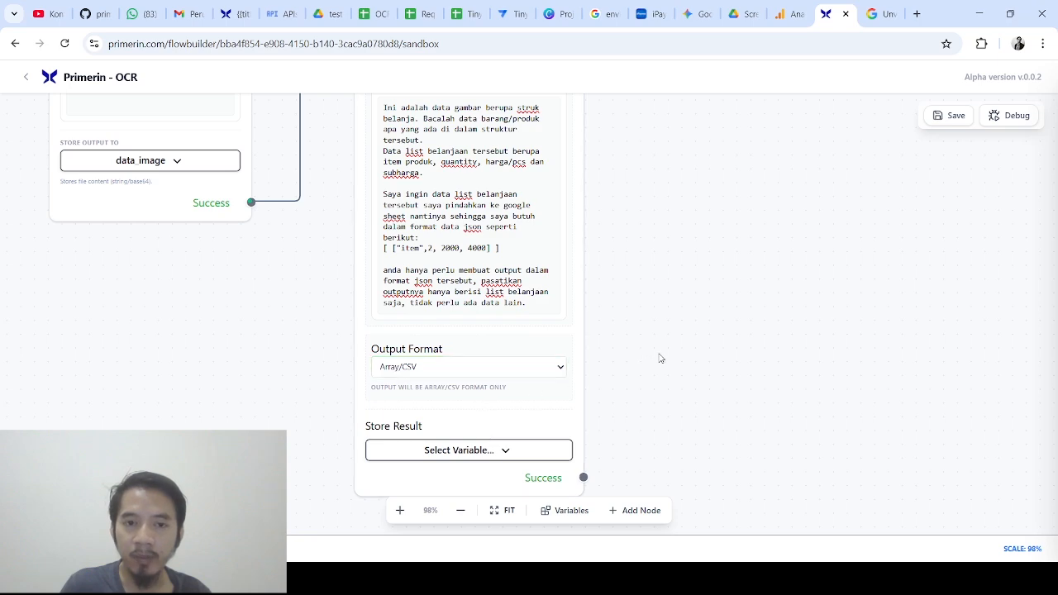
Enter headers item, qty, price/pcs and sub total into cells A1 to D1 of the OCR sheet
{"action": "left_click", "coordinate": [370, 6]}
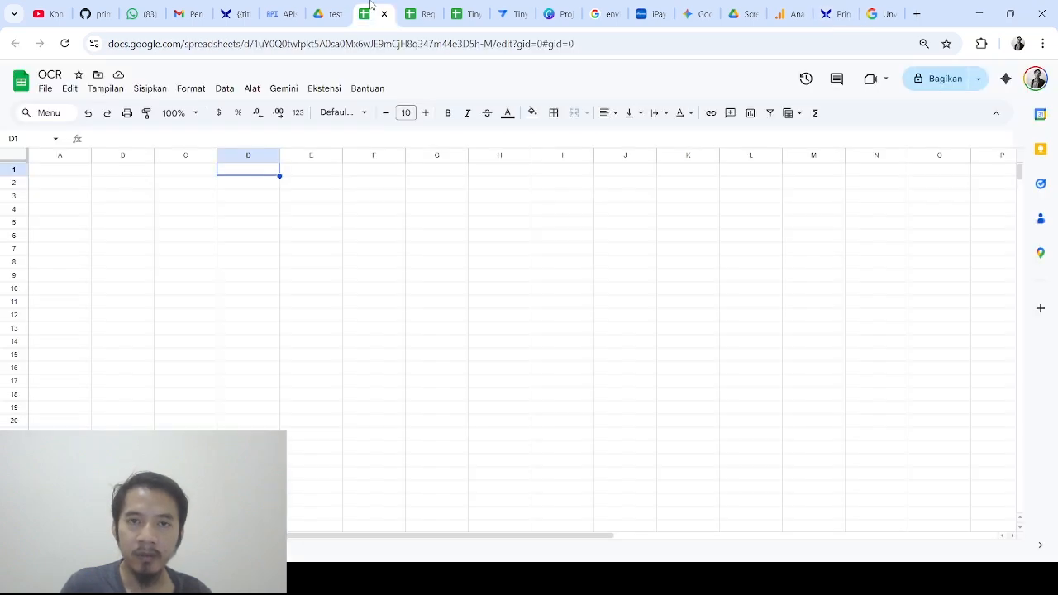
{"action": "left_click", "coordinate": [81, 172]}
{"action": "type", "text": "item"}
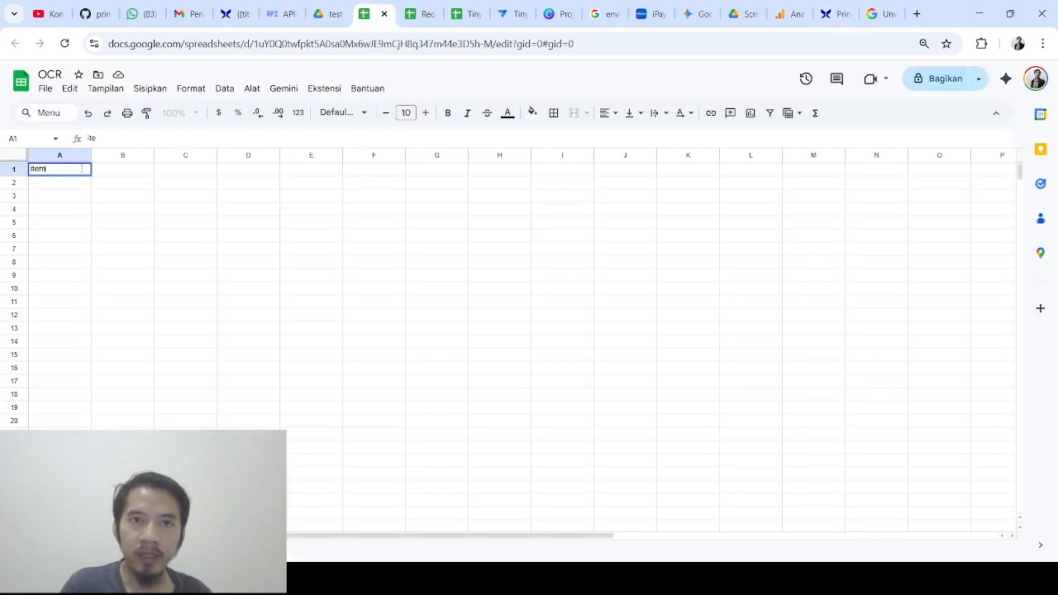
{"action": "key", "text": "Tab"}
{"action": "type", "text": "qty"}
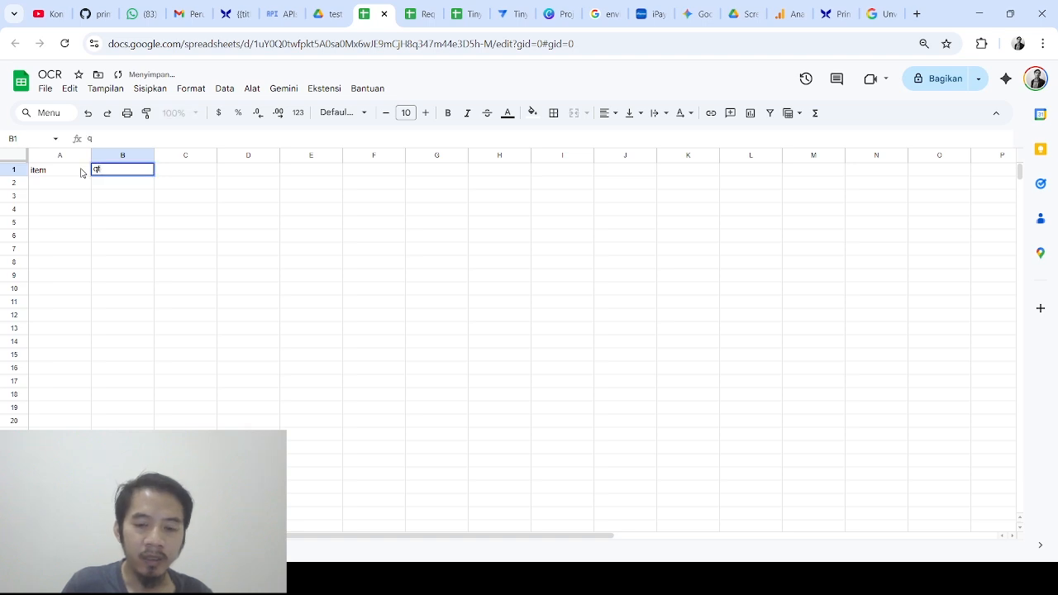
{"action": "key", "text": "Tab"}
{"action": "type", "text": "price/pcs"}
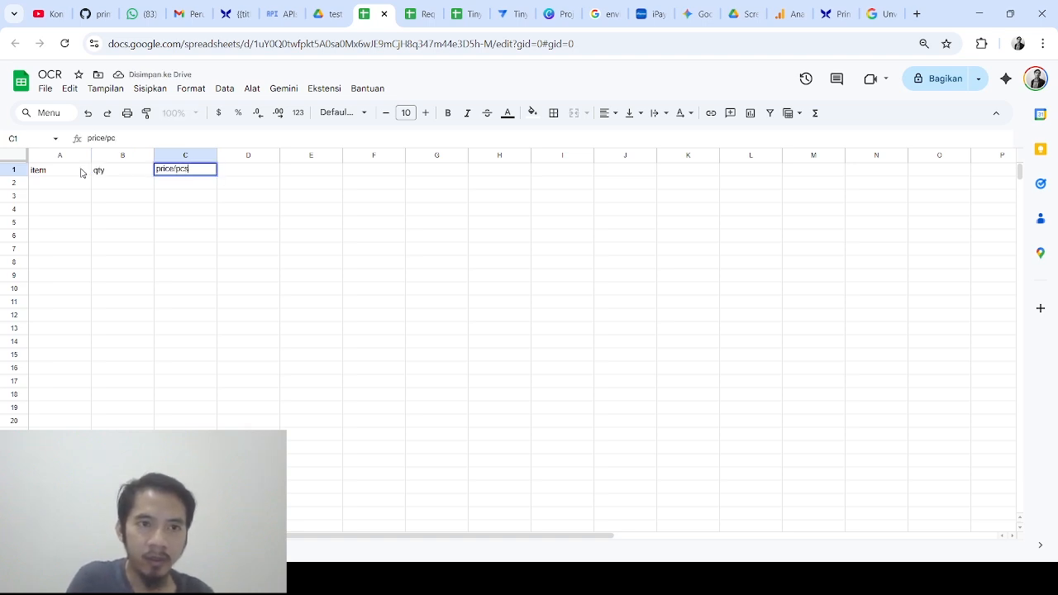
{"action": "key", "text": "Tab"}
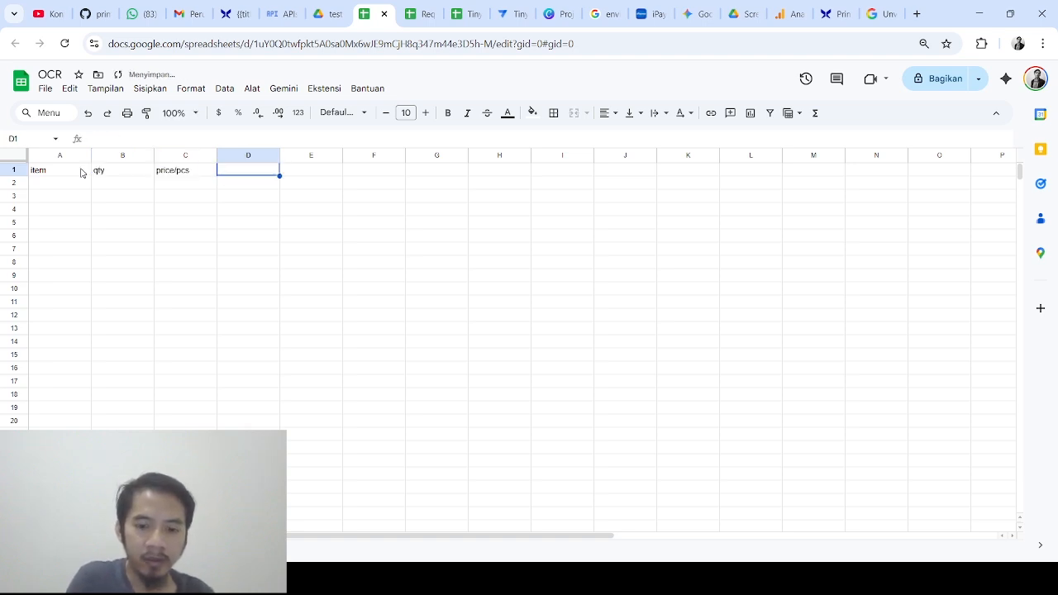
{"action": "type", "text": "sub total"}
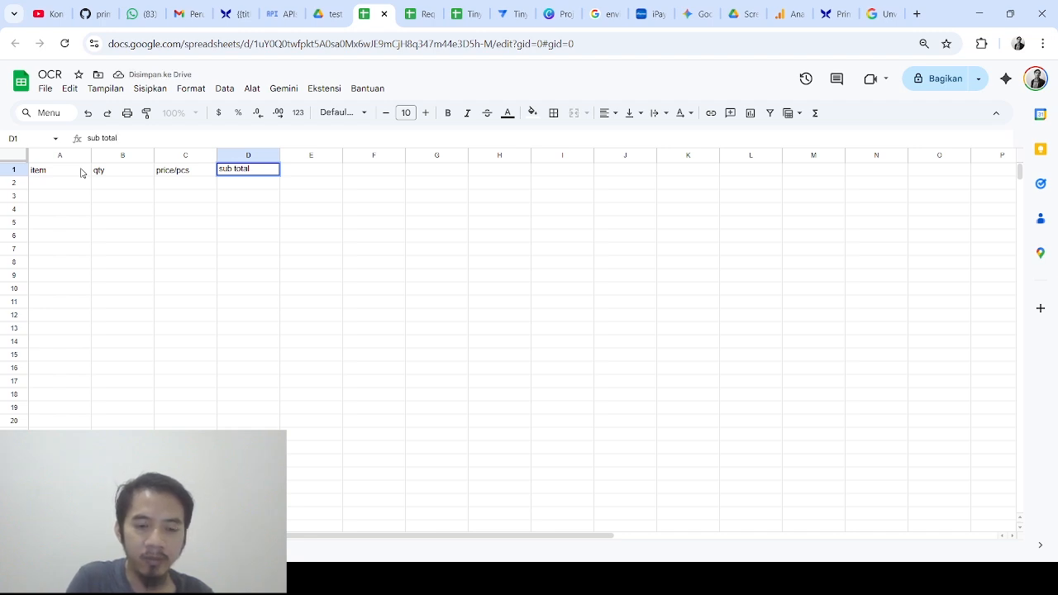
{"action": "key", "text": "Return"}
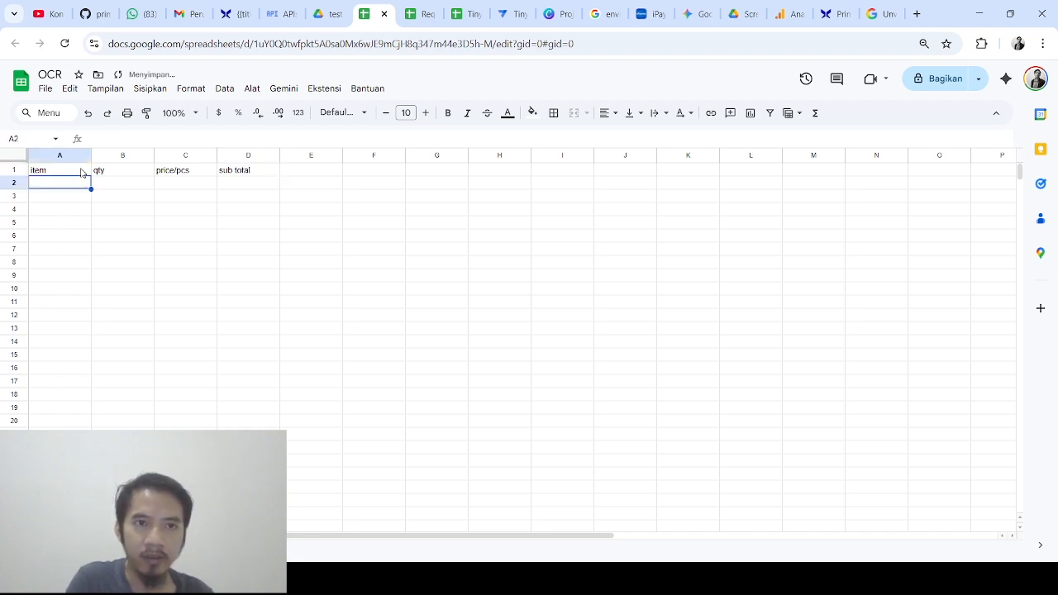
{"action": "left_click", "coordinate": [829, 14]}
{"action": "scroll", "coordinate": [642, 289], "scroll_direction": "down", "scroll_amount": 3}
{"action": "scroll", "coordinate": [662, 336], "scroll_direction": "up", "scroll_amount": 4}
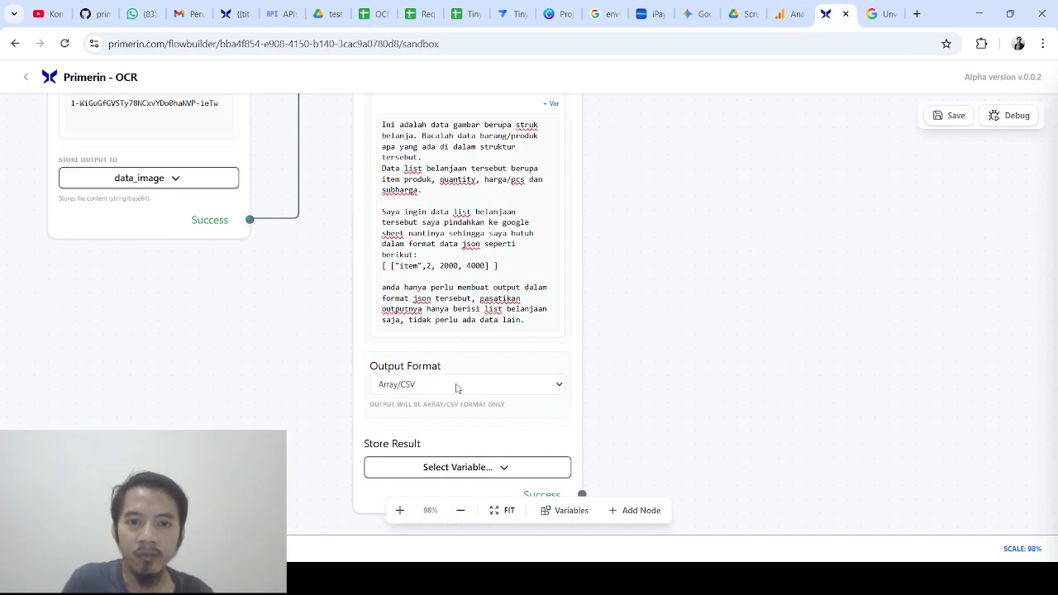
{"action": "left_click_drag", "start_coordinate": [383, 266], "coordinate": [497, 266]}
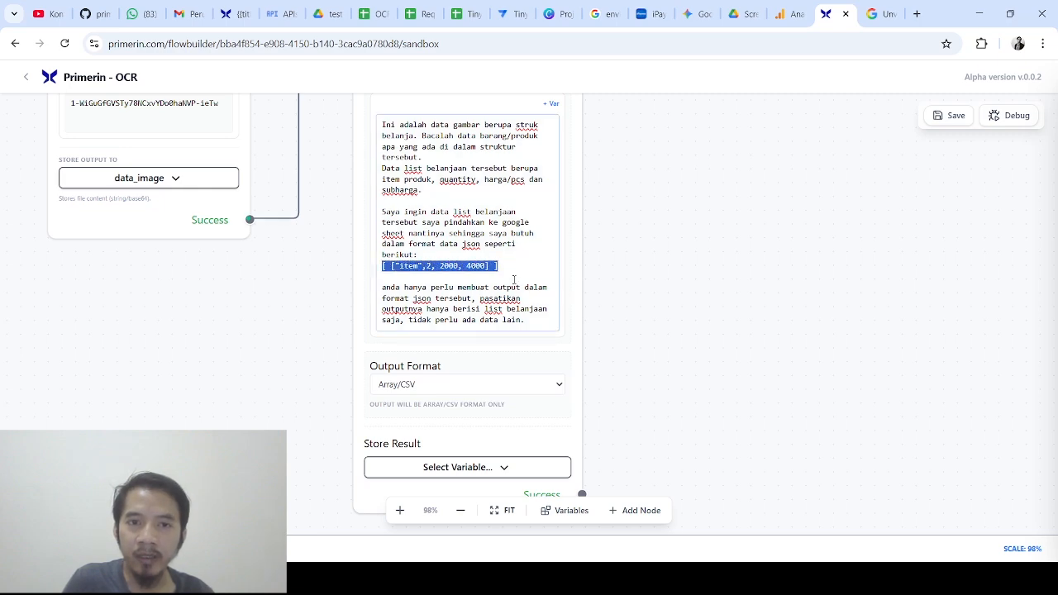
{"action": "left_click_drag", "start_coordinate": [647, 266], "coordinate": [635, 244]}
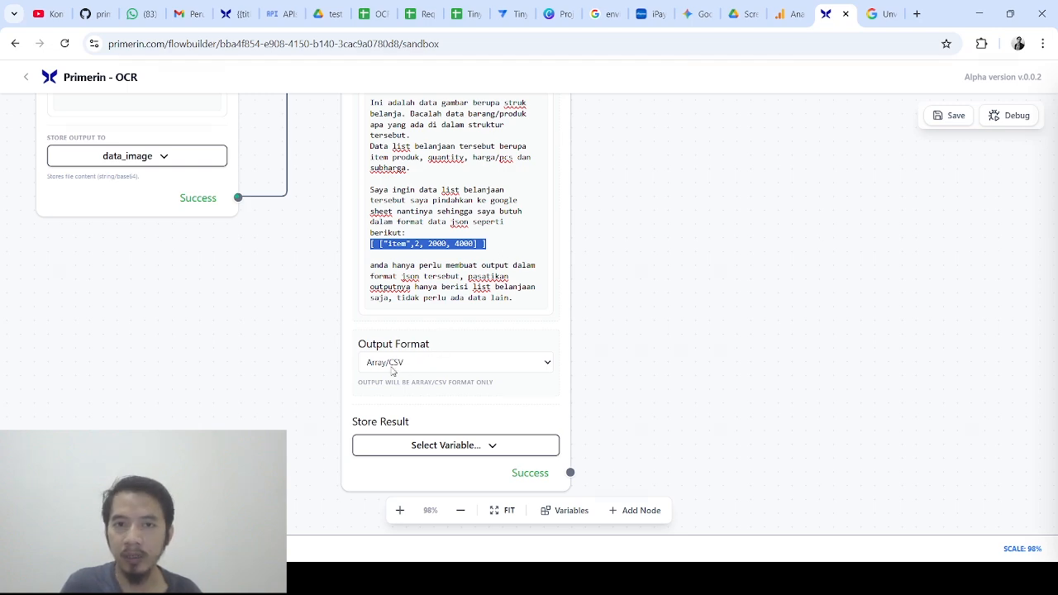
{"action": "left_click_drag", "start_coordinate": [652, 303], "coordinate": [612, 251]}
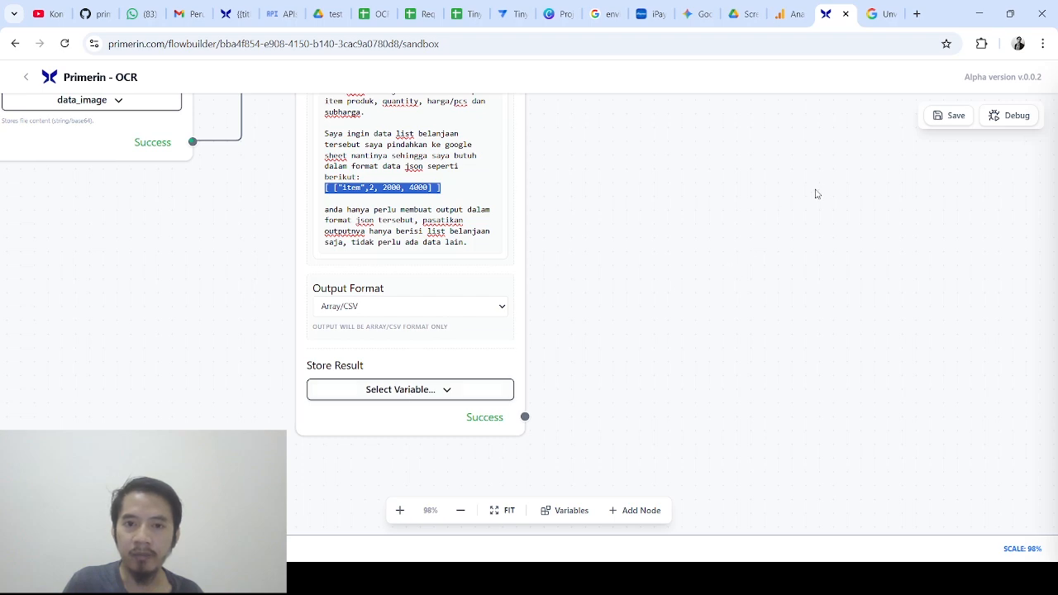
Add a flow variable data_array with default value [] and close the Variables panel
{"action": "left_click", "coordinate": [576, 511]}
{"action": "left_click", "coordinate": [904, 181]}
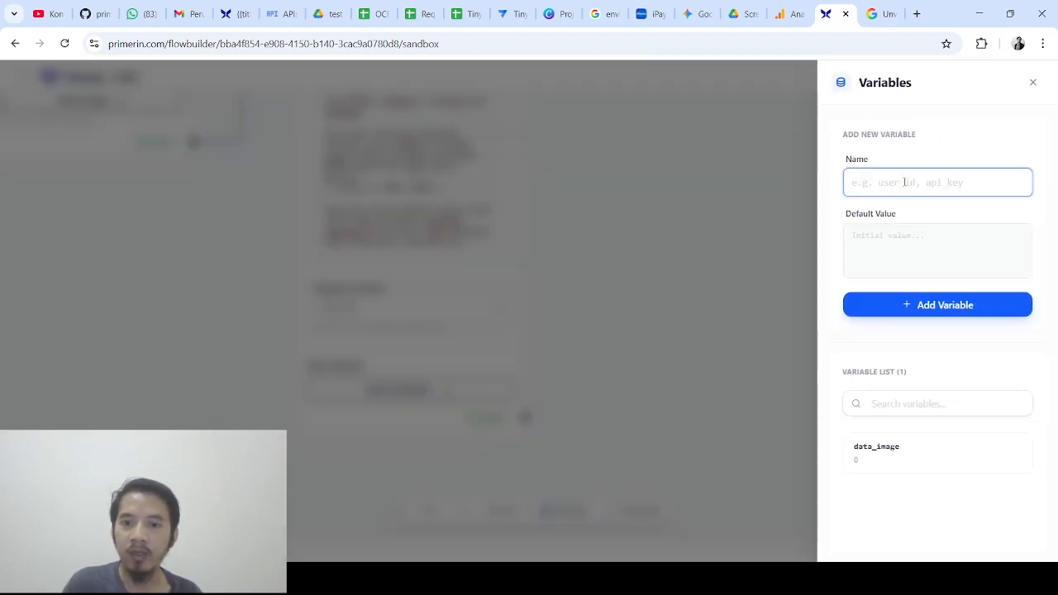
{"action": "type", "text": "data_array"}
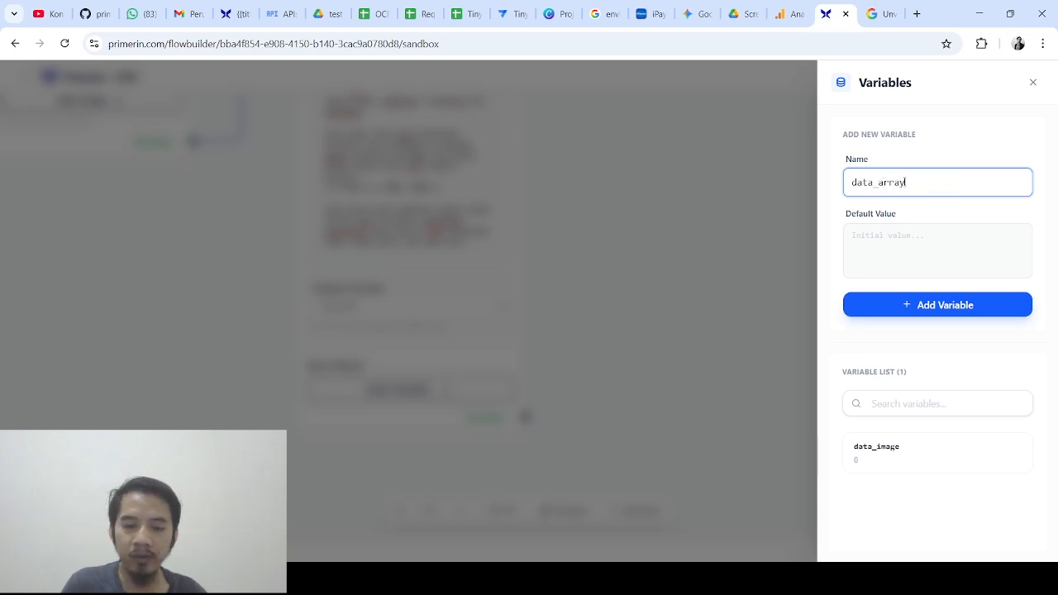
{"action": "left_click", "coordinate": [916, 232]}
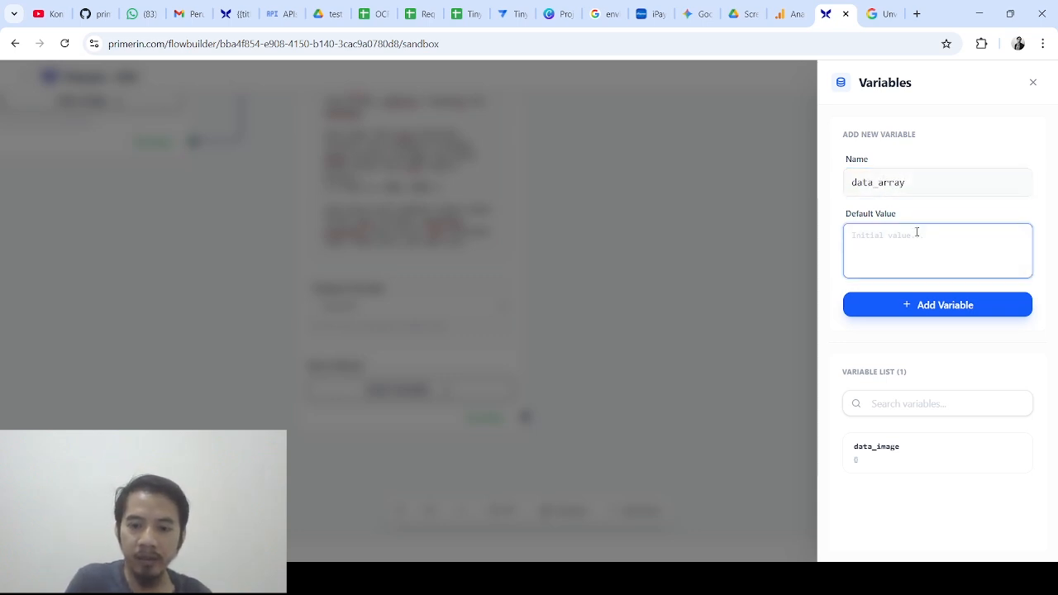
{"action": "type", "text": "[]"}
{"action": "left_click", "coordinate": [945, 305]}
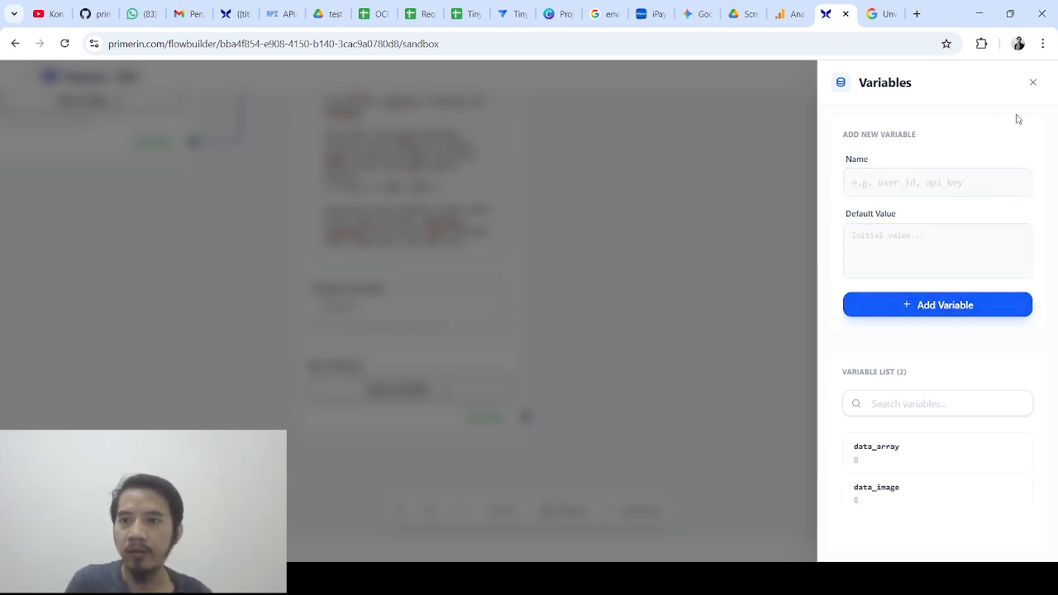
{"action": "left_click", "coordinate": [1033, 82]}
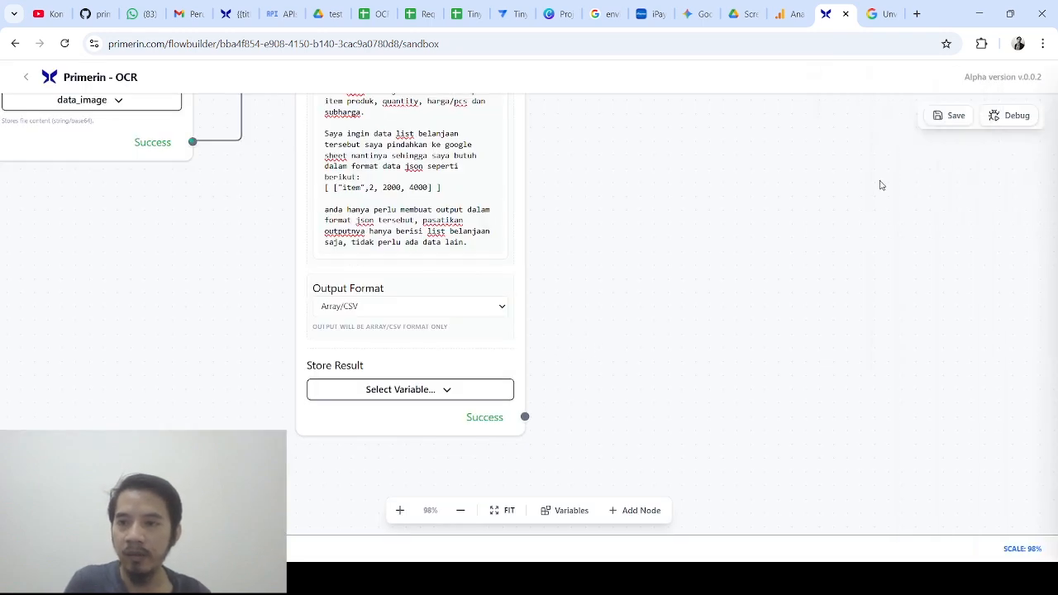
Save the flow and reload the page so the new data_array variable becomes selectable
{"action": "left_click", "coordinate": [943, 124]}
{"action": "left_click", "coordinate": [644, 131]}
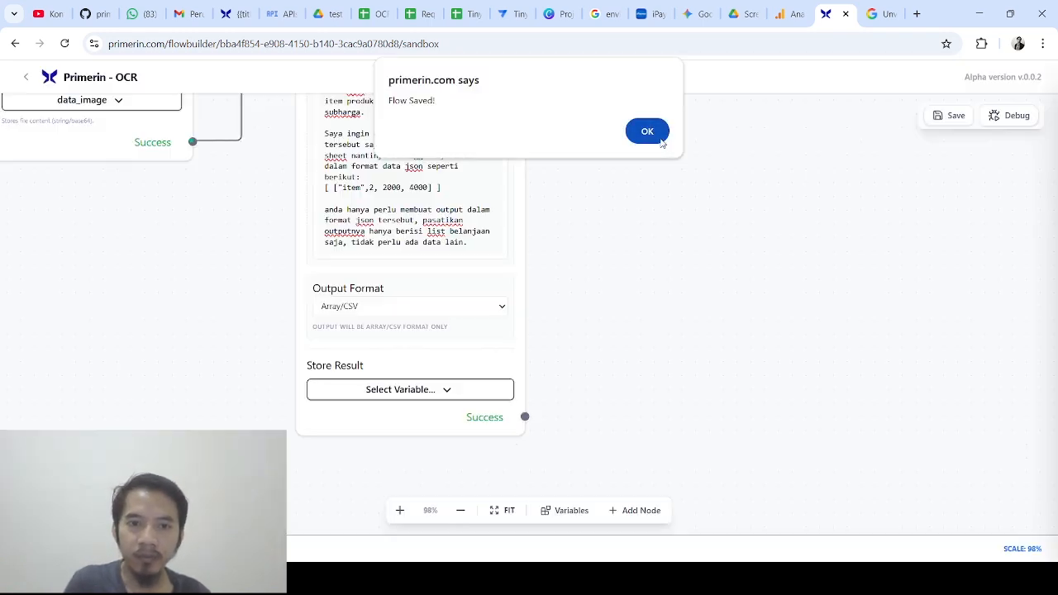
{"action": "left_click", "coordinate": [455, 390]}
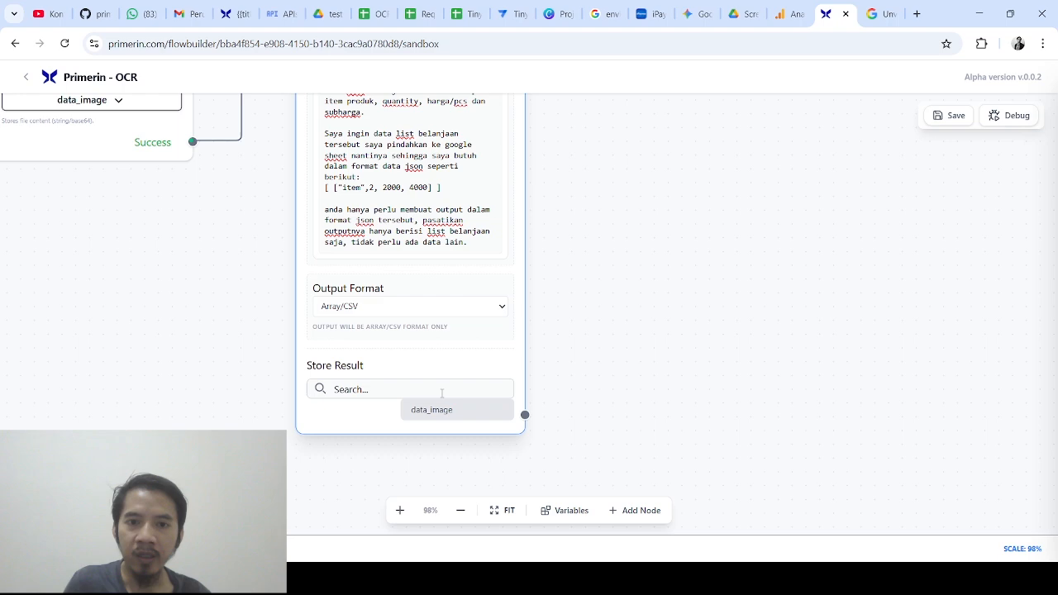
{"action": "left_click", "coordinate": [442, 394]}
{"action": "type", "text": "data_arr"}
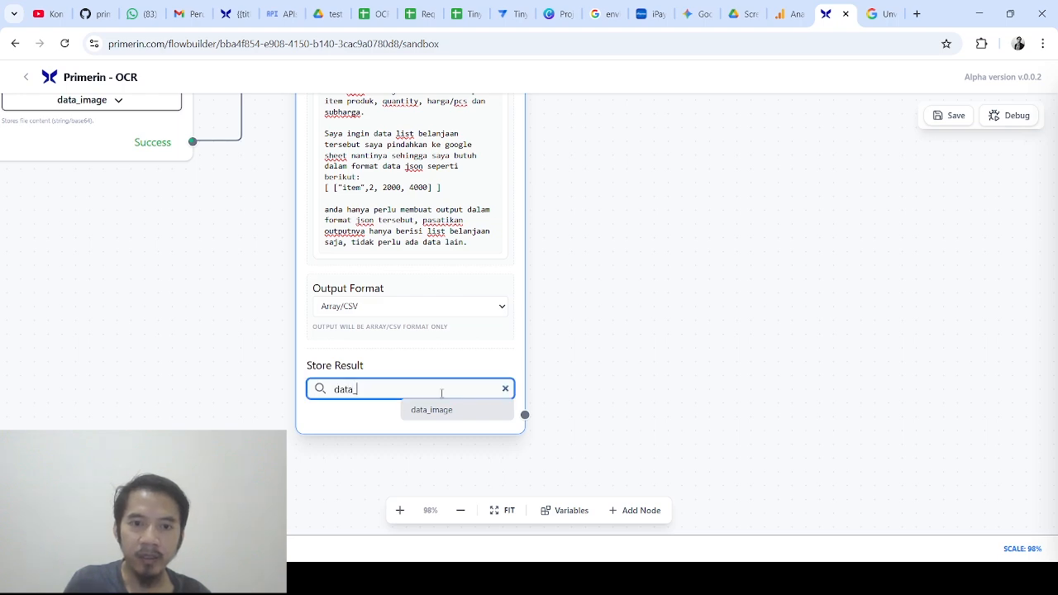
{"action": "left_click", "coordinate": [65, 45]}
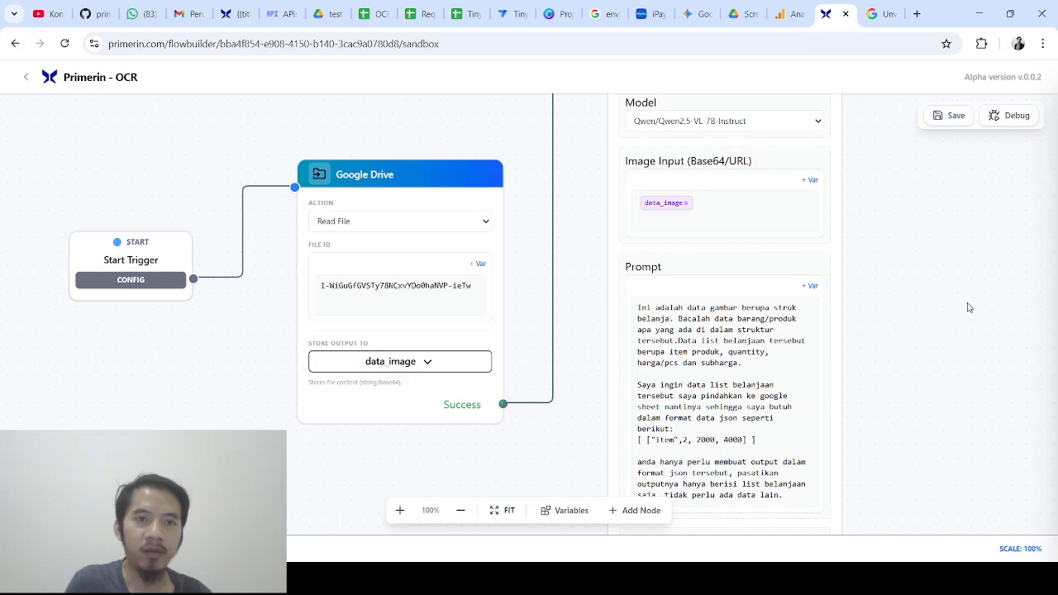
Choose data_array as the AI Image node's Store Result variable
{"action": "left_click_drag", "start_coordinate": [967, 305], "coordinate": [595, 108]}
{"action": "scroll", "coordinate": [539, 337], "scroll_direction": "down", "scroll_amount": 1}
{"action": "left_click", "coordinate": [329, 324]}
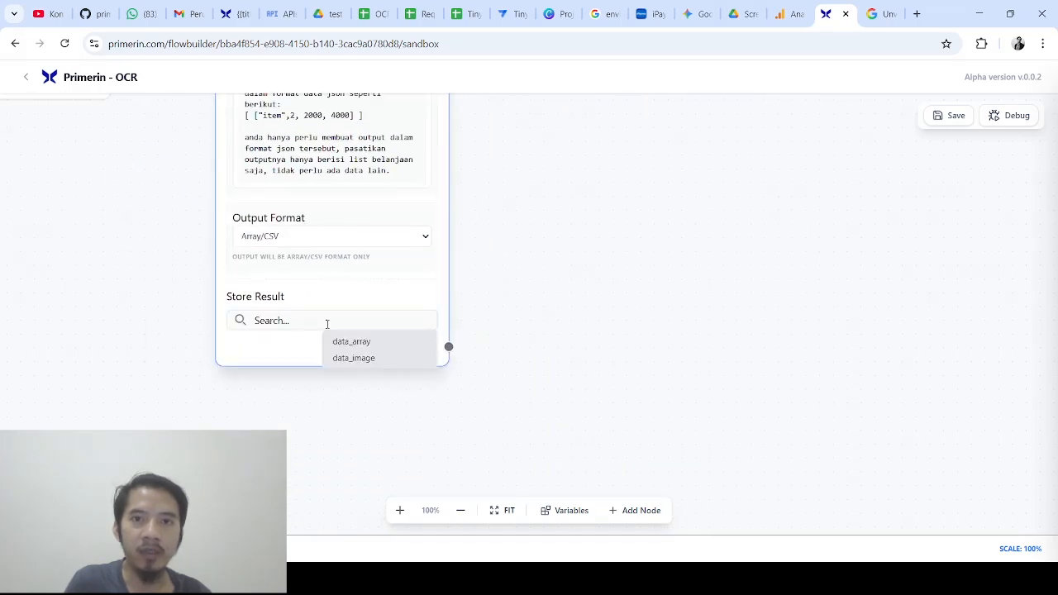
{"action": "left_click", "coordinate": [360, 347]}
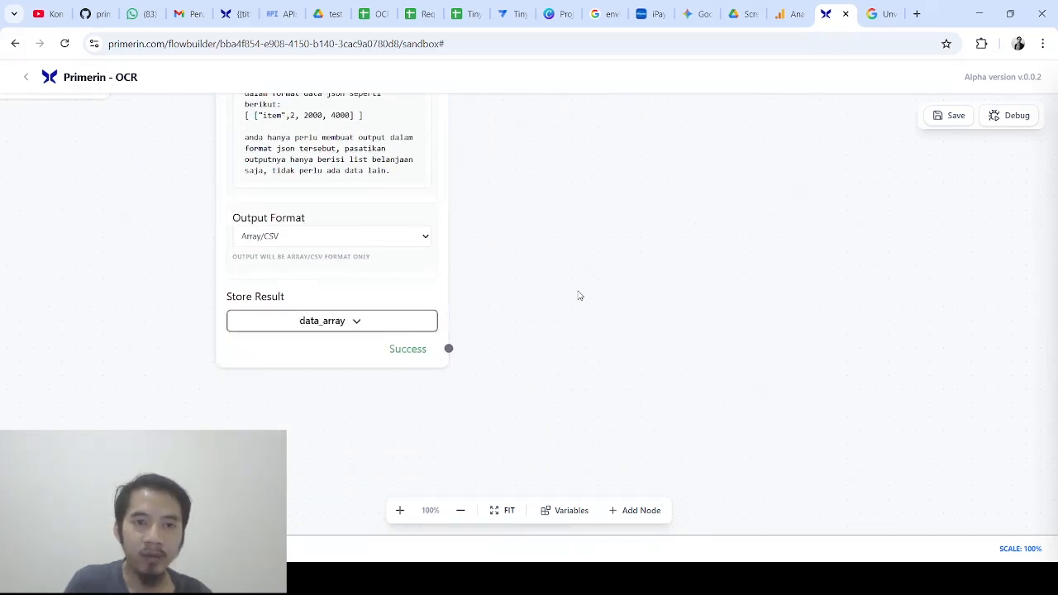
{"action": "scroll", "coordinate": [576, 454], "scroll_direction": "up", "scroll_amount": 3}
{"action": "left_click_drag", "start_coordinate": [570, 426], "coordinate": [524, 319]}
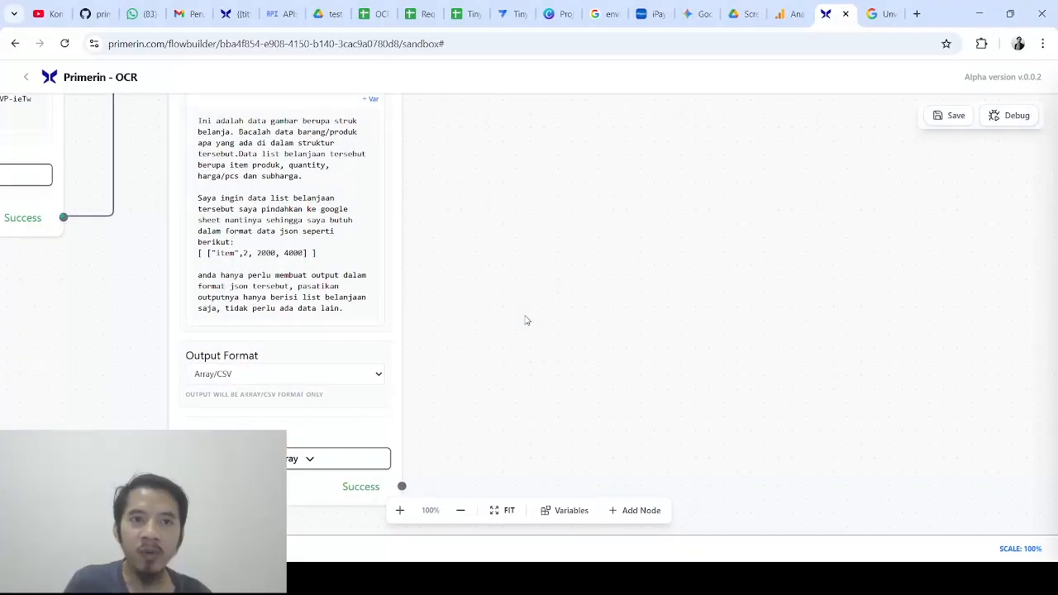
Place a Google Sheet node on the canvas and wire the AI Image Success output into it
{"action": "left_click", "coordinate": [628, 510]}
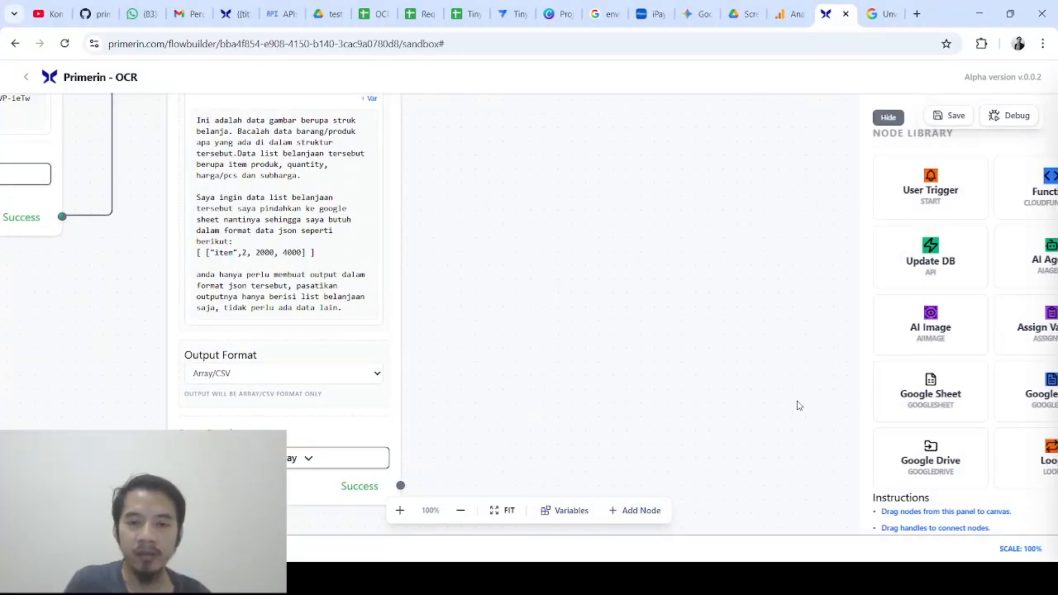
{"action": "left_click_drag", "start_coordinate": [885, 386], "coordinate": [634, 220]}
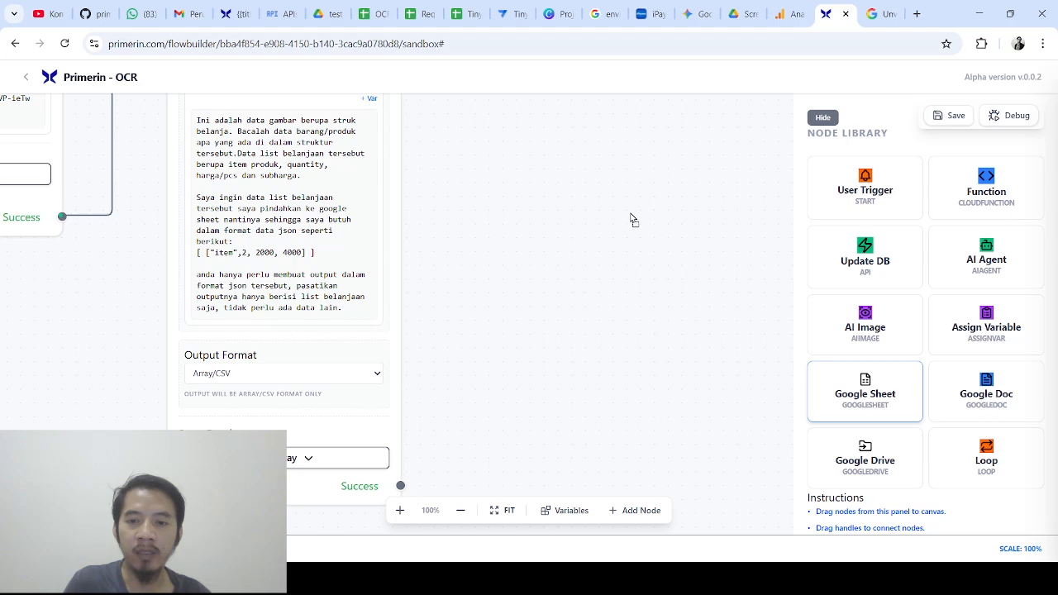
{"action": "left_click", "coordinate": [823, 118]}
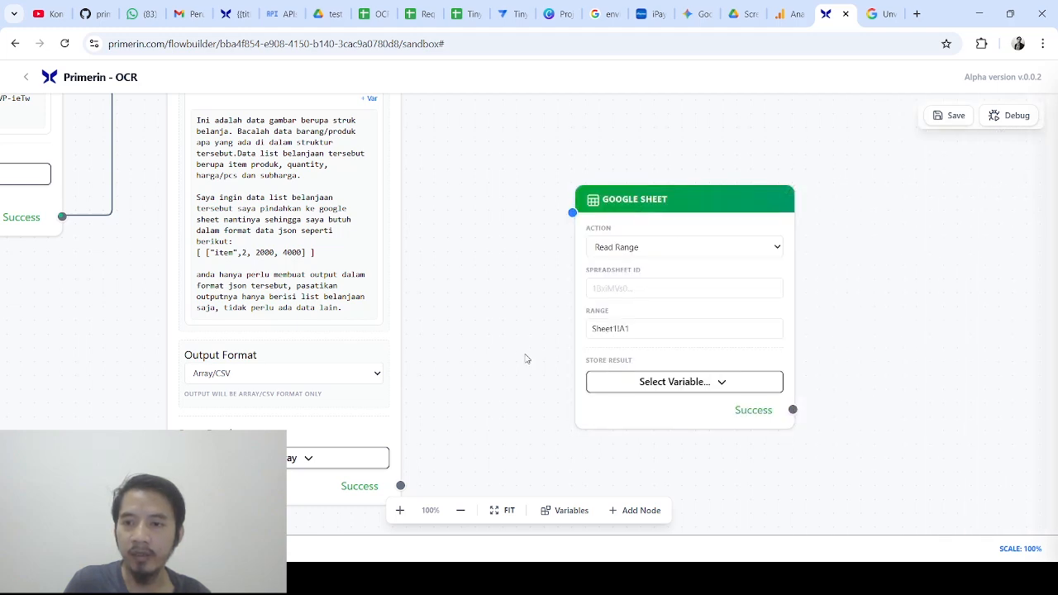
{"action": "left_click_drag", "start_coordinate": [400, 485], "coordinate": [570, 210]}
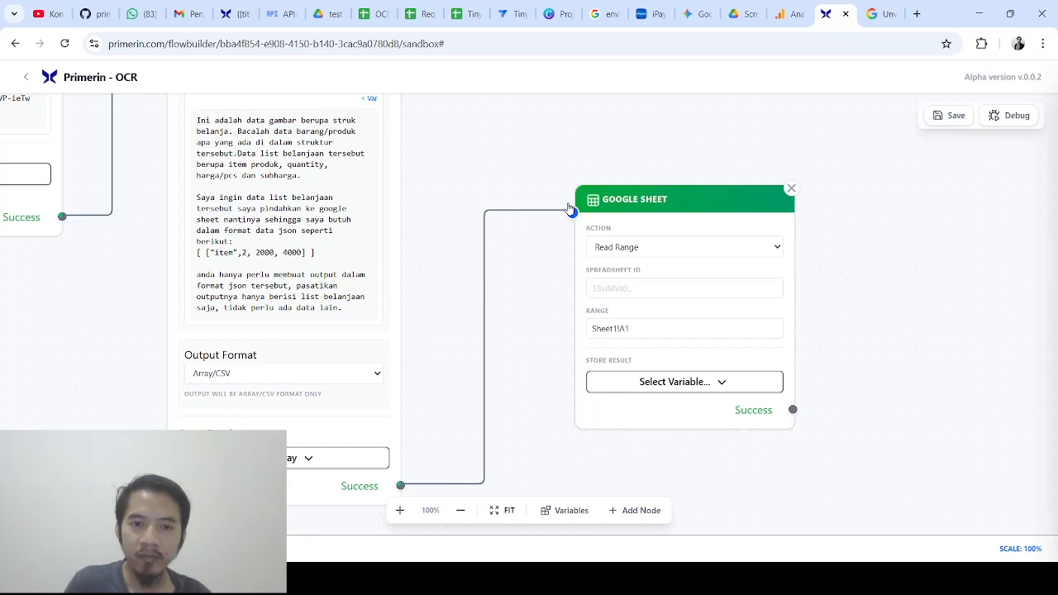
{"action": "left_click_drag", "start_coordinate": [565, 162], "coordinate": [552, 172]}
{"action": "left_click_drag", "start_coordinate": [602, 217], "coordinate": [605, 200]}
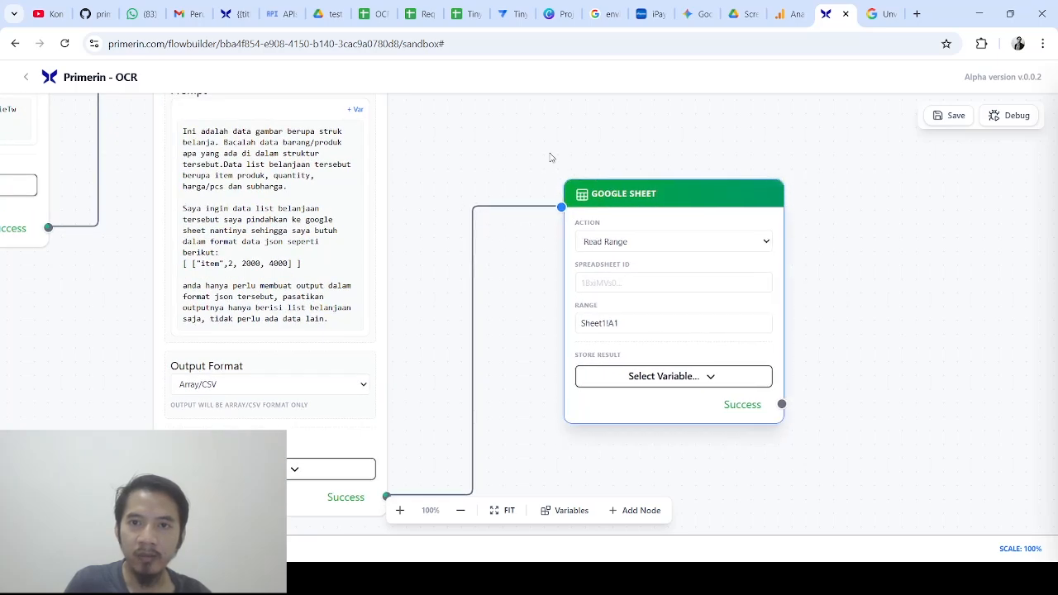
{"action": "left_click_drag", "start_coordinate": [551, 158], "coordinate": [525, 177]}
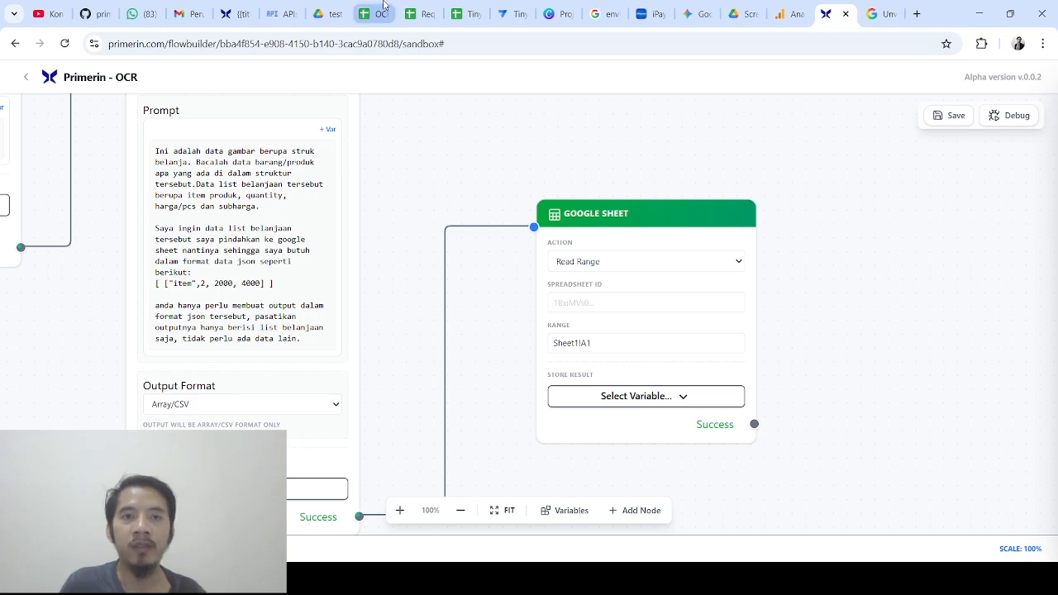
Set the Google Sheet node to Write/Append and paste the OCR spreadsheet's ID from its URL
{"action": "left_click", "coordinate": [384, 7]}
{"action": "left_click_drag", "start_coordinate": [254, 45], "coordinate": [494, 46]}
{"action": "key", "text": "ctrl+c"}
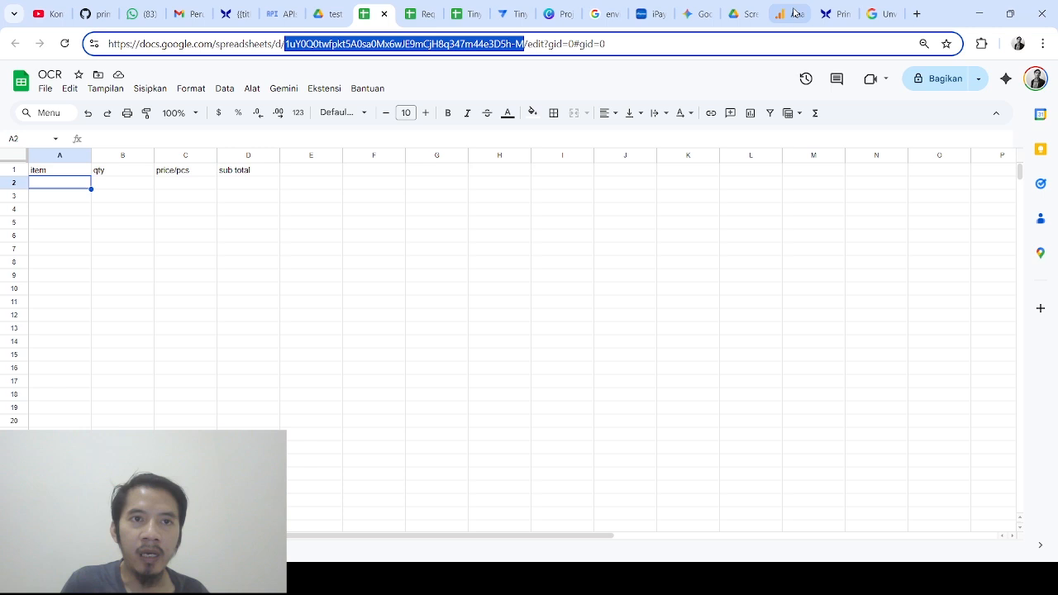
{"action": "left_click", "coordinate": [825, 13]}
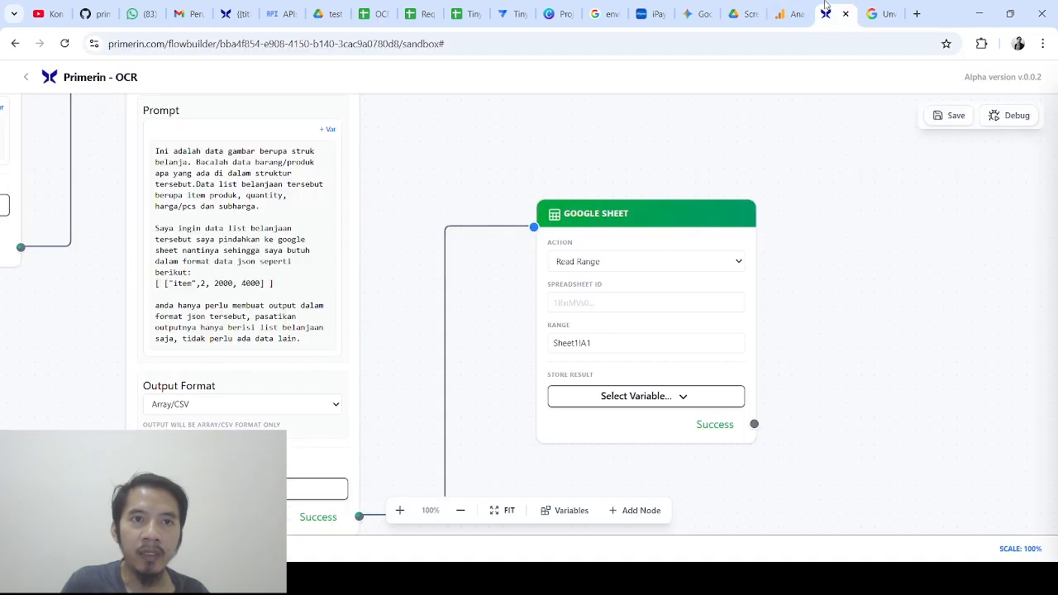
{"action": "left_click", "coordinate": [642, 263]}
{"action": "left_click", "coordinate": [627, 301]}
{"action": "left_click", "coordinate": [627, 302]}
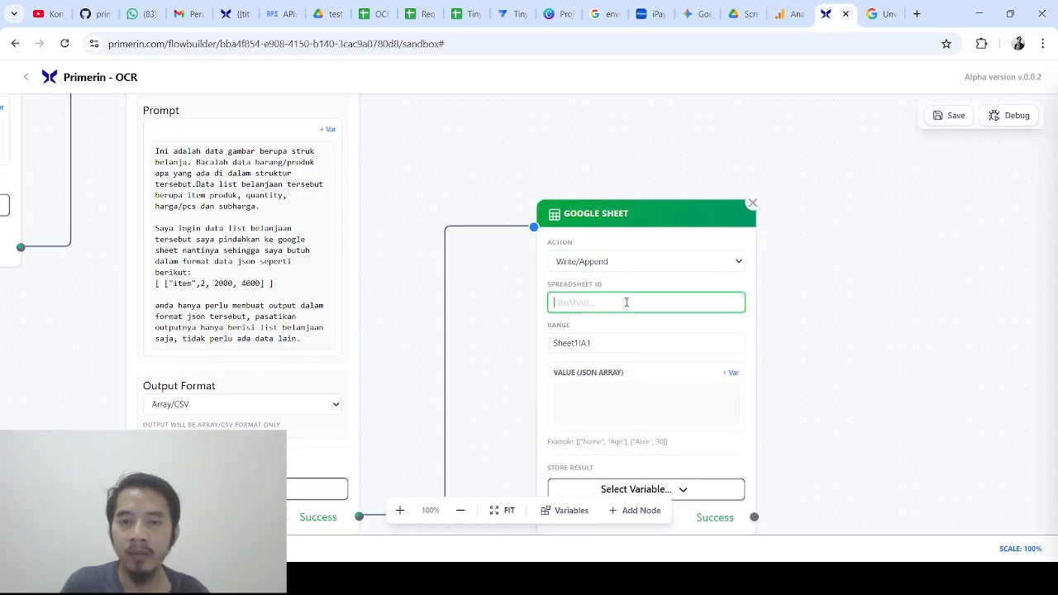
{"action": "key", "text": "ctrl+v"}
{"action": "left_click_drag", "start_coordinate": [689, 303], "coordinate": [815, 304]}
{"action": "left_click", "coordinate": [801, 310]}
{"action": "scroll", "coordinate": [804, 298], "scroll_direction": "down", "scroll_amount": 2}
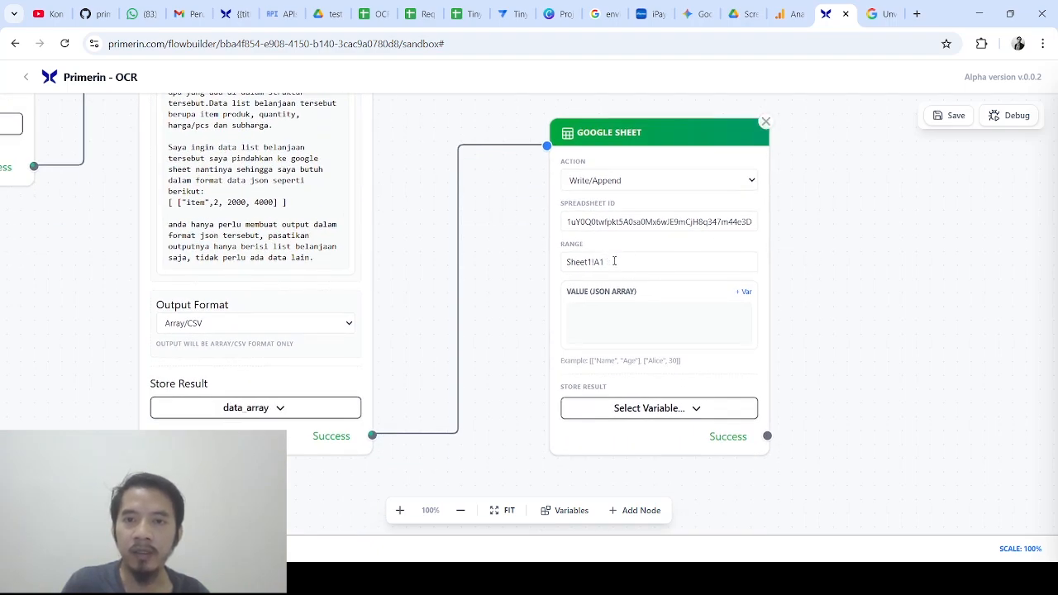
Set the range to Sheet1!A1:D10, write the data_array variable, and save the flow
{"action": "left_click", "coordinate": [376, 14]}
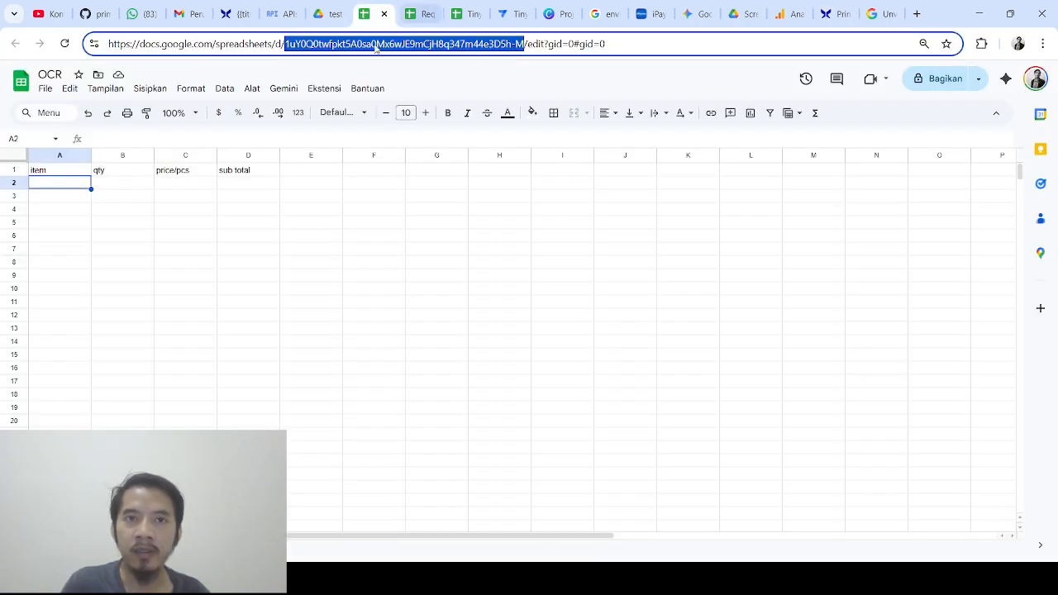
{"action": "left_click", "coordinate": [51, 158]}
{"action": "left_click", "coordinate": [246, 157]}
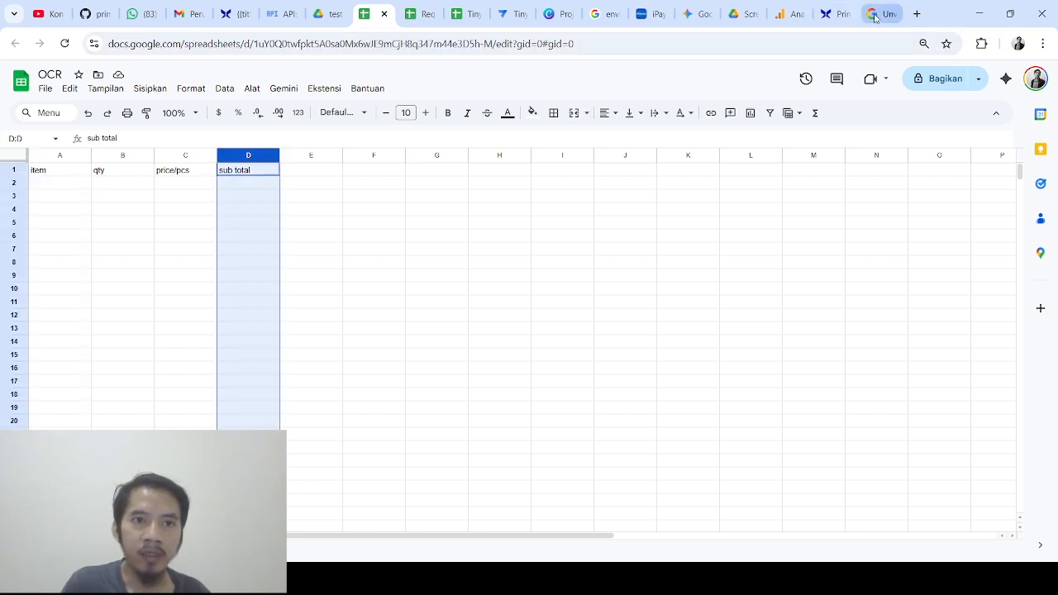
{"action": "left_click", "coordinate": [835, 14]}
{"action": "left_click", "coordinate": [652, 262]}
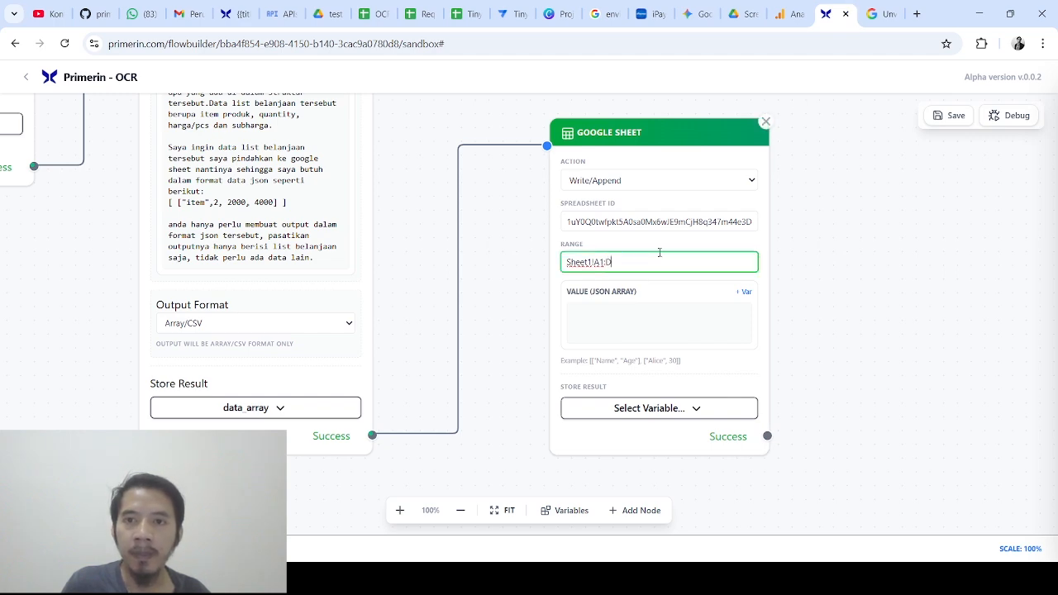
{"action": "type", "text": ":D"}
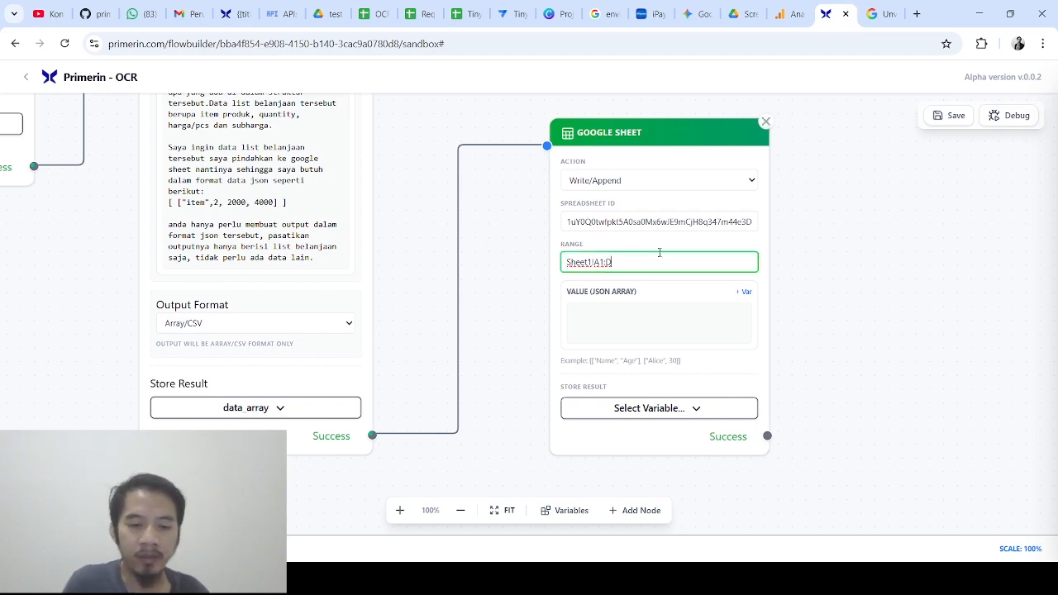
{"action": "type", "text": "10"}
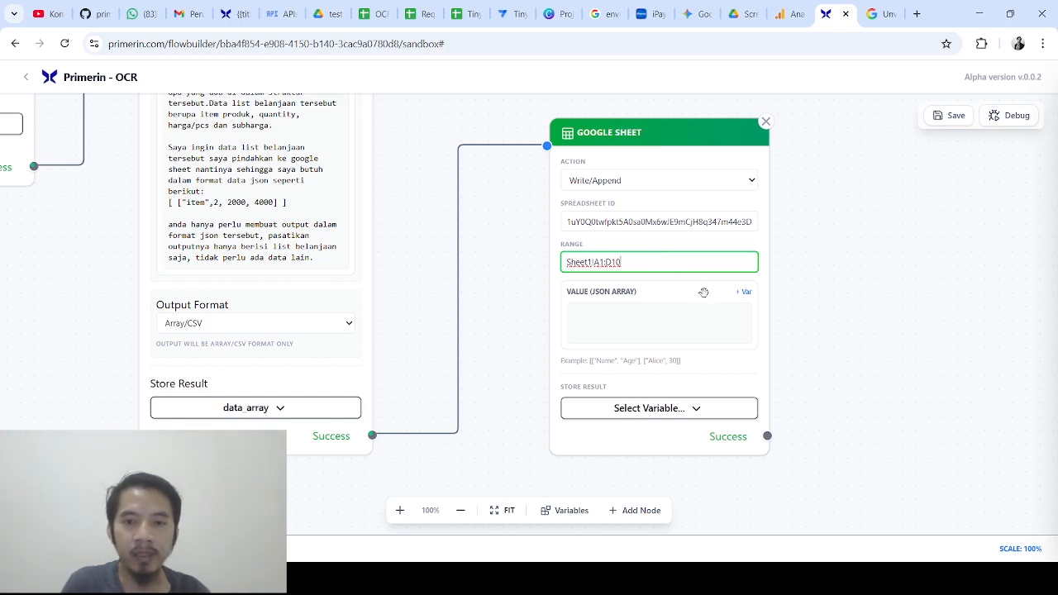
{"action": "left_click", "coordinate": [703, 317]}
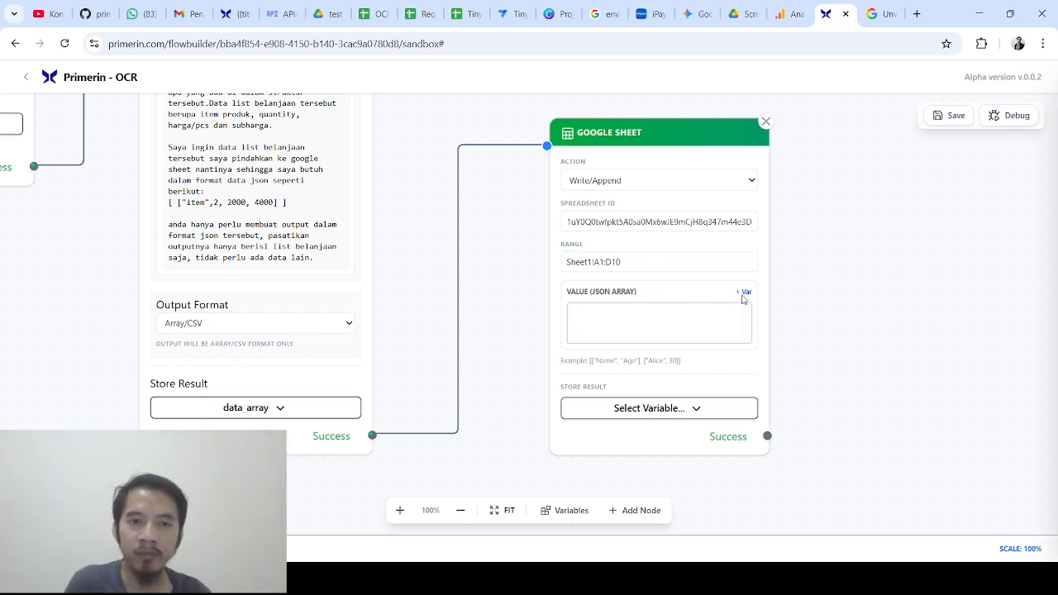
{"action": "left_click", "coordinate": [744, 295]}
{"action": "left_click", "coordinate": [639, 314]}
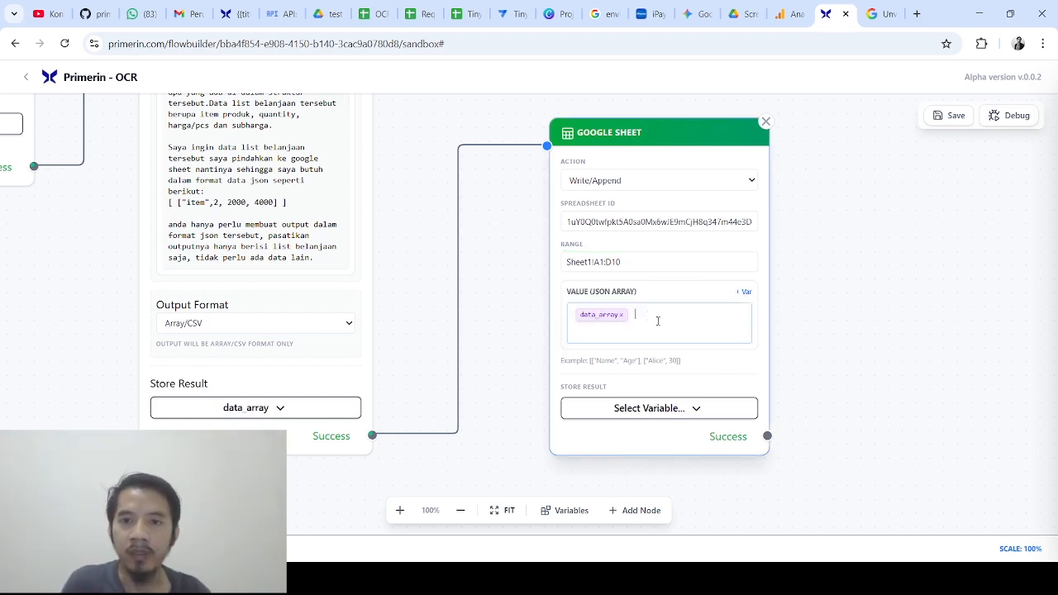
{"action": "left_click", "coordinate": [712, 369]}
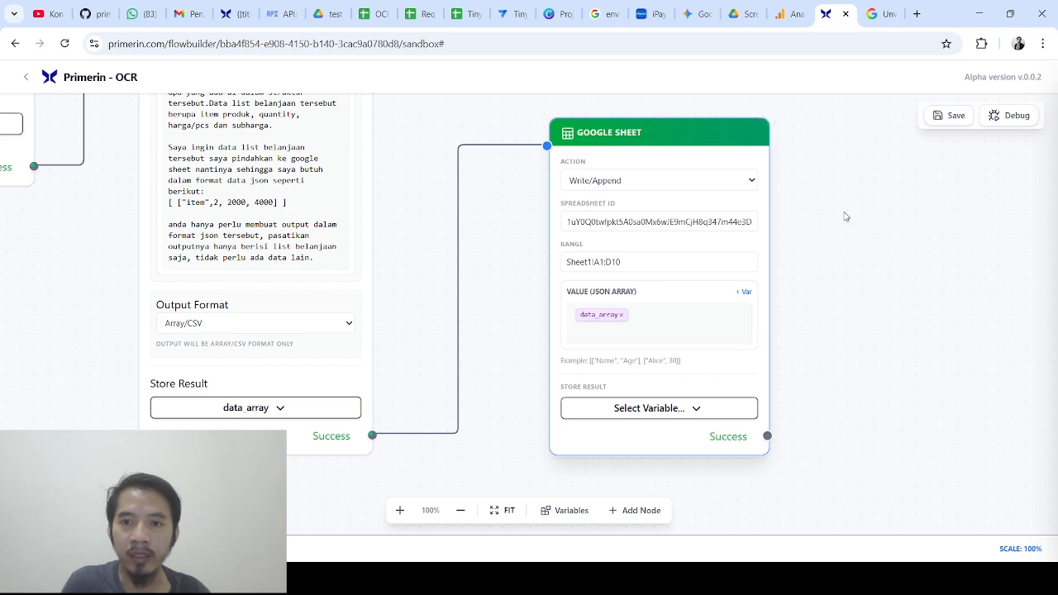
{"action": "left_click", "coordinate": [952, 118]}
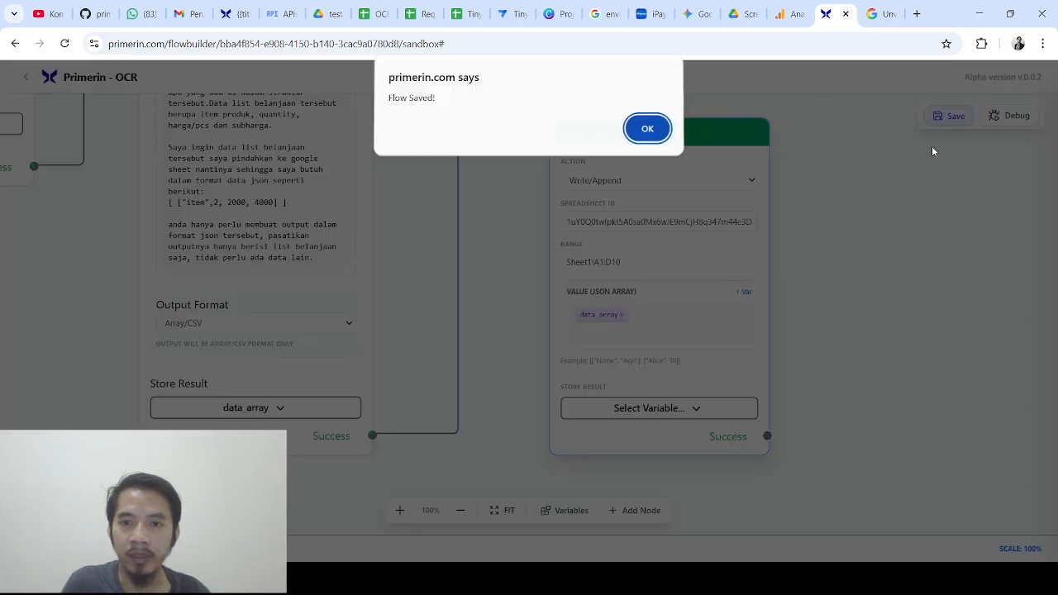
{"action": "left_click", "coordinate": [648, 129]}
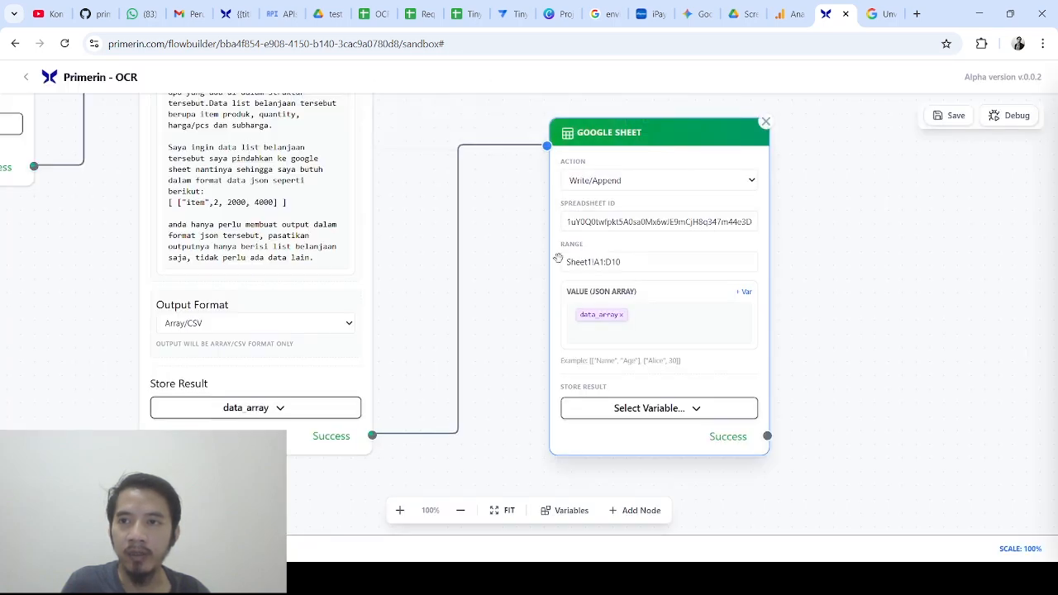
{"action": "left_click_drag", "start_coordinate": [78, 281], "coordinate": [306, 414]}
{"action": "scroll", "coordinate": [354, 346], "scroll_direction": "down", "scroll_amount": 4}
{"action": "left_click_drag", "start_coordinate": [723, 265], "coordinate": [685, 259]}
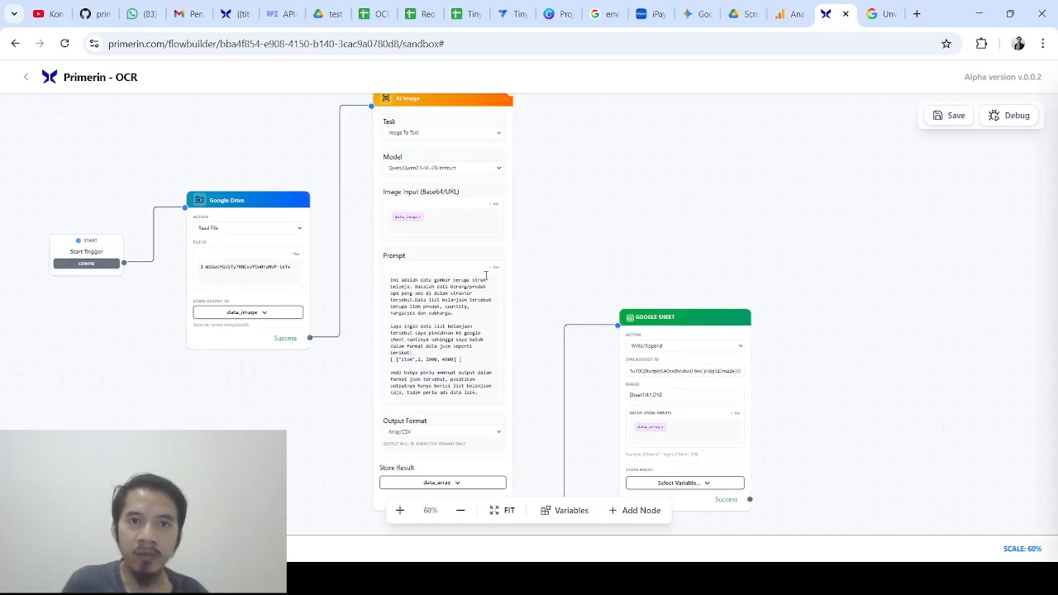
{"action": "scroll", "coordinate": [592, 160], "scroll_direction": "down", "scroll_amount": 1}
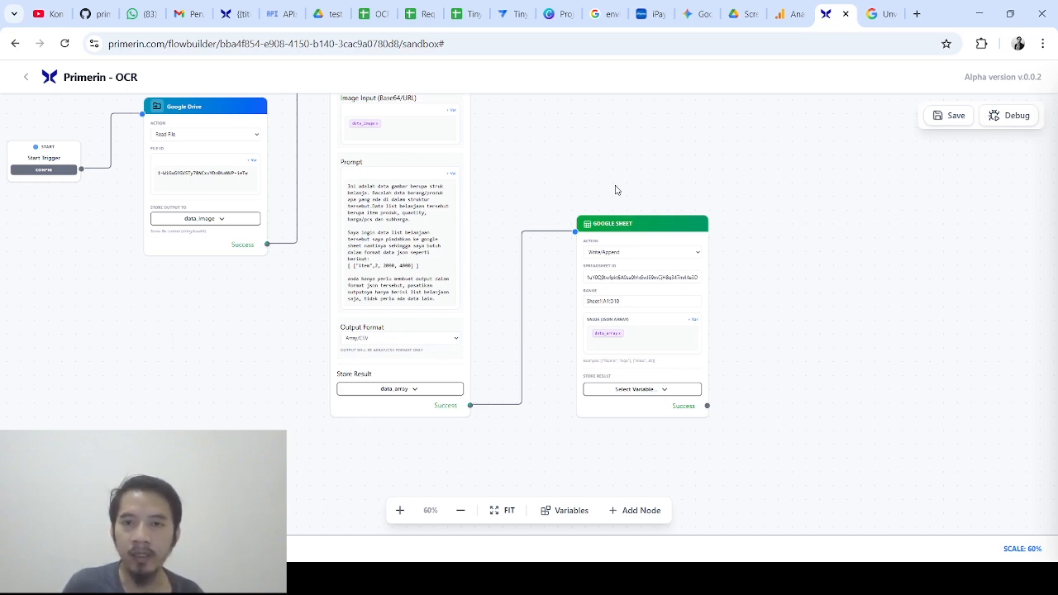
{"action": "mouse_move", "coordinate": [609, 158]}
{"action": "left_mouse_down"}
{"action": "mouse_move", "coordinate": [626, 165]}
{"action": "mouse_move", "coordinate": [633, 288]}
{"action": "mouse_move", "coordinate": [612, 252]}
{"action": "mouse_move", "coordinate": [623, 170]}
{"action": "left_mouse_up"}
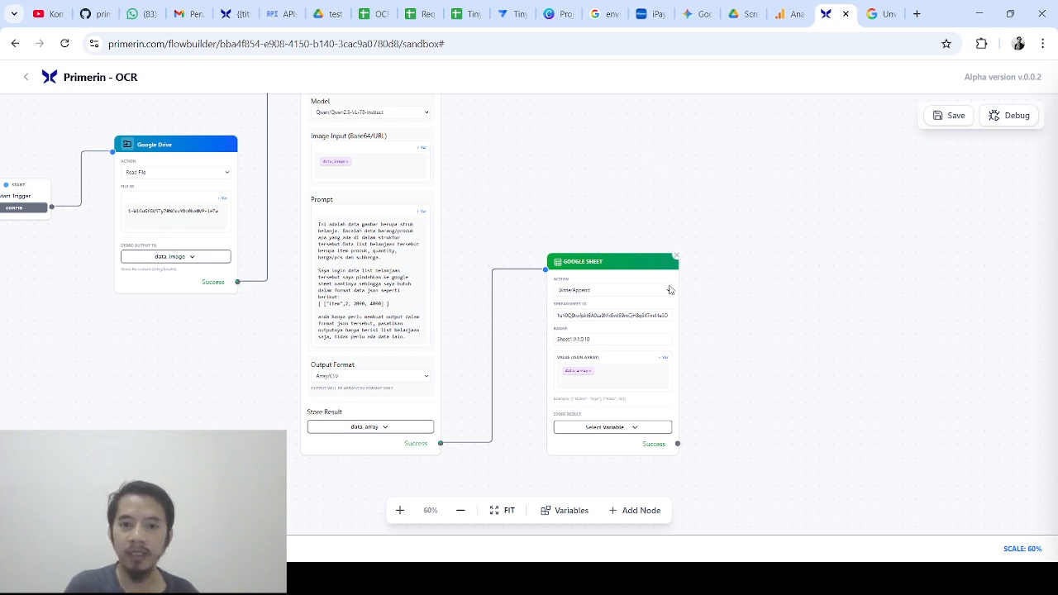
{"action": "scroll", "coordinate": [726, 290], "scroll_direction": "up", "scroll_amount": 1}
{"action": "left_click_drag", "start_coordinate": [575, 203], "coordinate": [681, 278]}
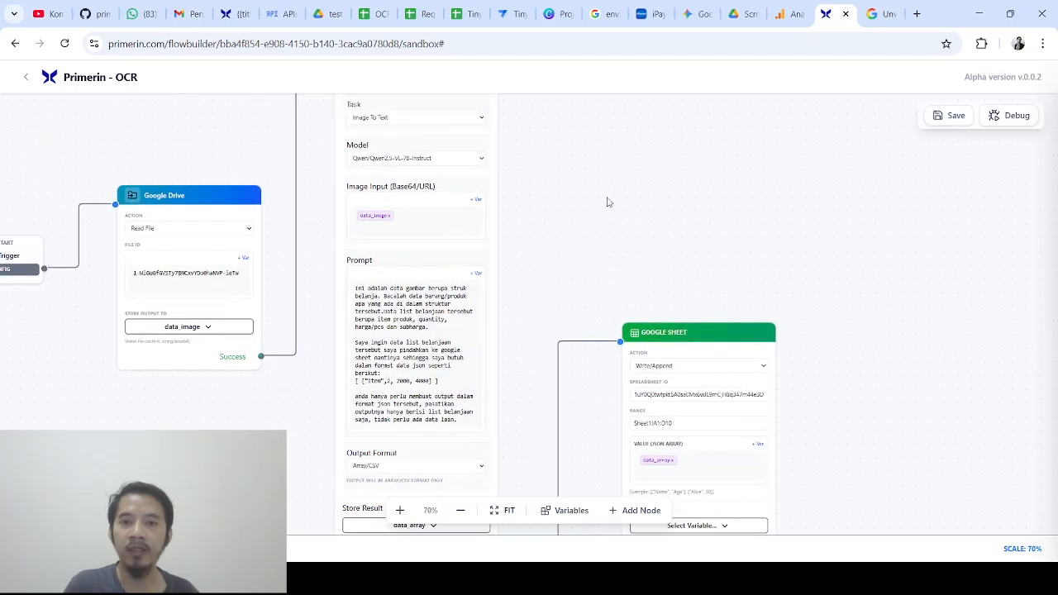
{"action": "left_click_drag", "start_coordinate": [591, 184], "coordinate": [641, 268]}
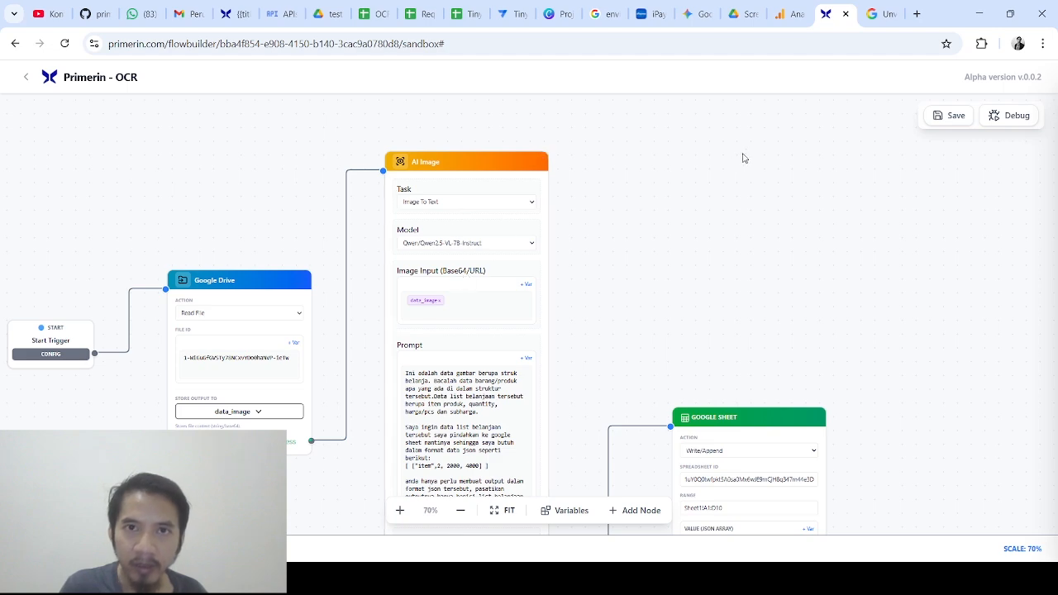
Open primerin.com/doc/tutorials, read the Models > List Models And Credits credit table, then return to the flow
{"action": "key", "text": "ctrl+t"}
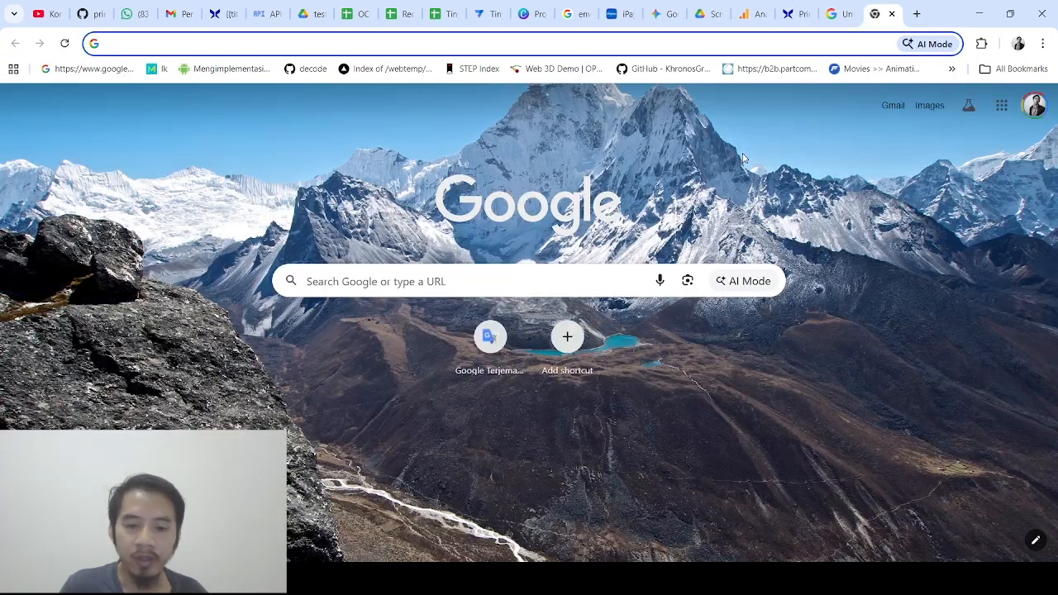
{"action": "type", "text": "primerin.com/"}
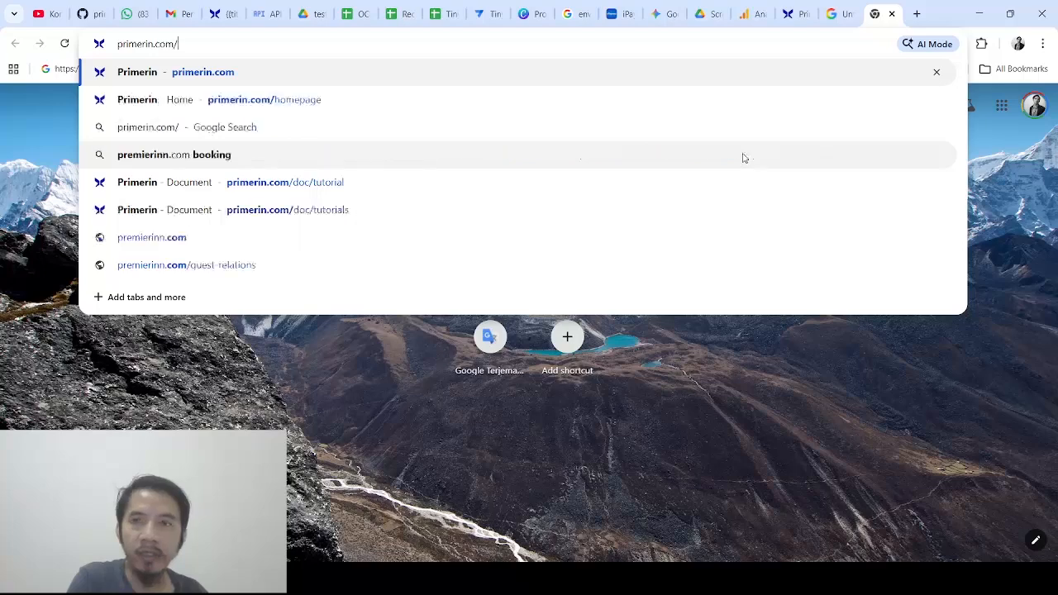
{"action": "type", "text": "doc/tutorials"}
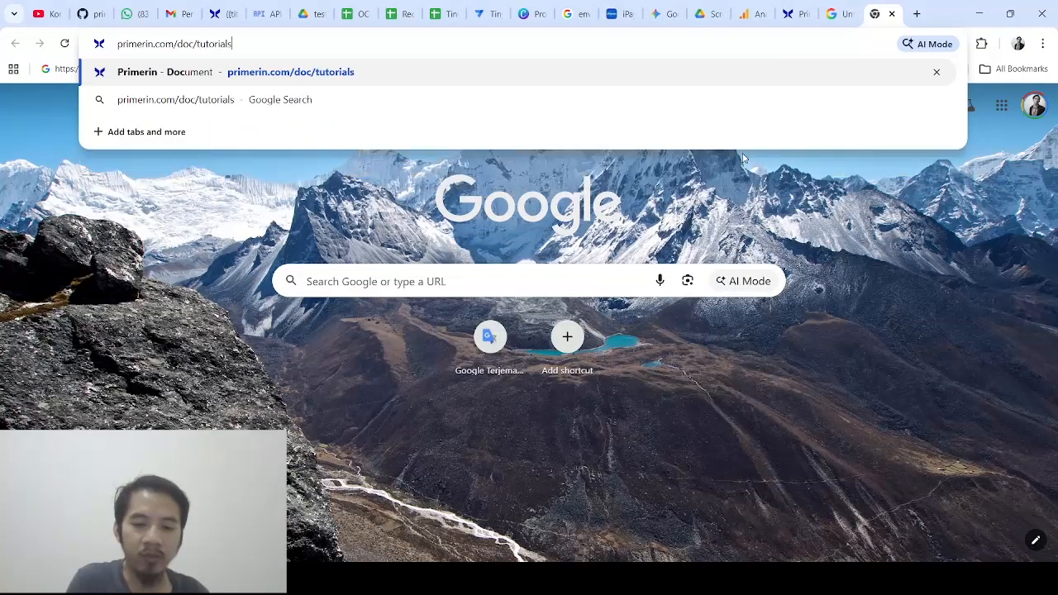
{"action": "key", "text": "Return"}
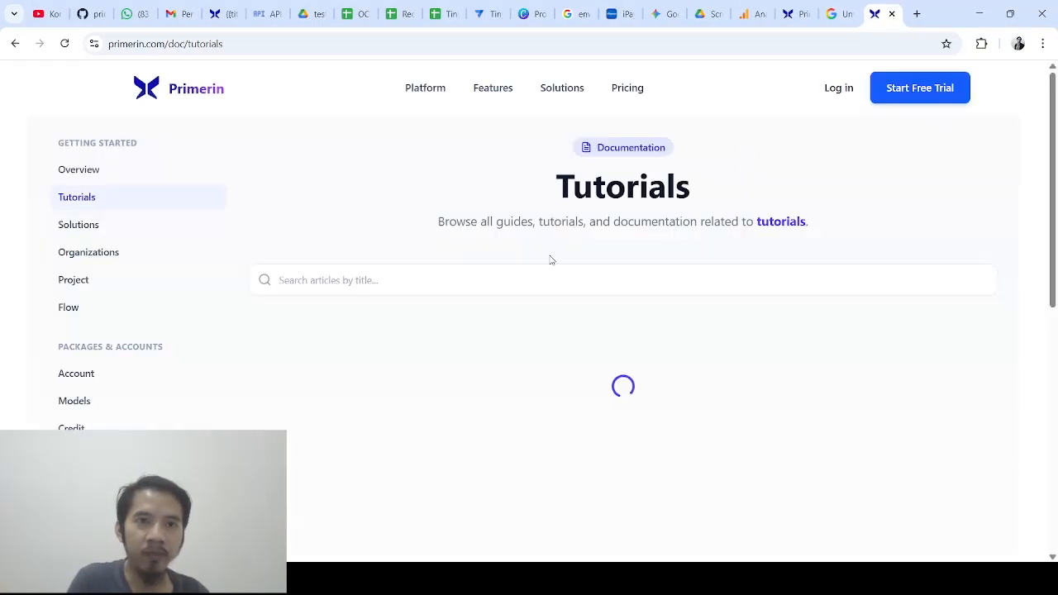
{"action": "left_click", "coordinate": [108, 414]}
{"action": "left_click", "coordinate": [599, 347]}
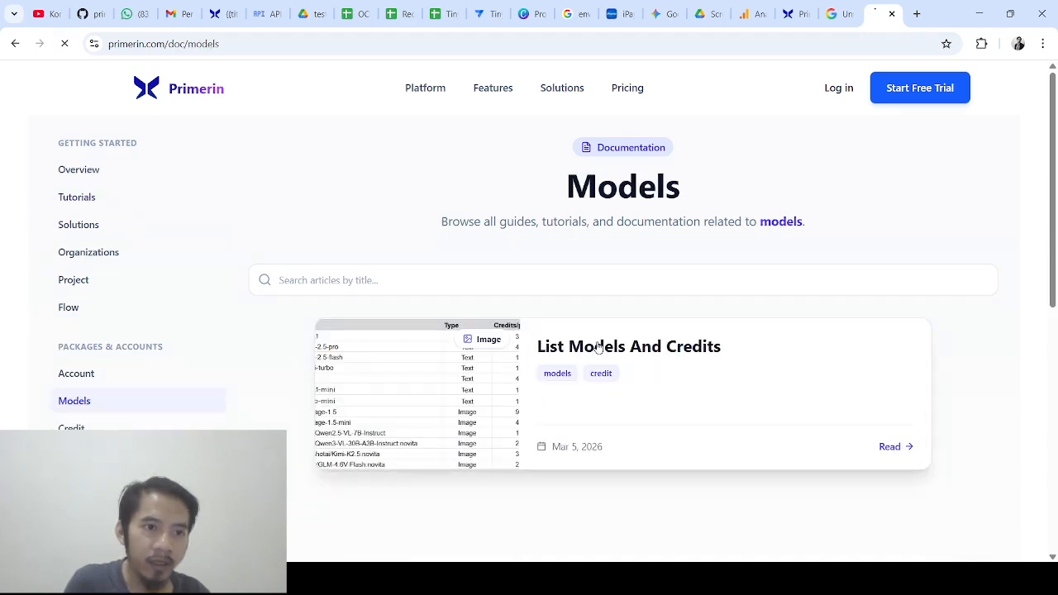
{"action": "scroll", "coordinate": [604, 380], "scroll_direction": "down", "scroll_amount": 2}
{"action": "scroll", "coordinate": [603, 381], "scroll_direction": "down", "scroll_amount": 1}
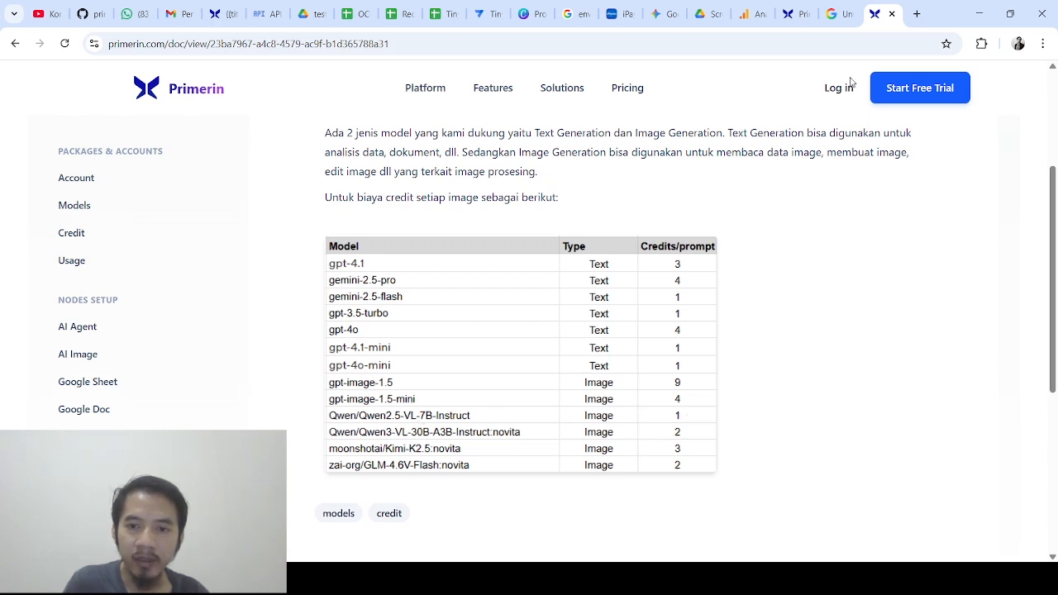
{"action": "left_click", "coordinate": [798, 12]}
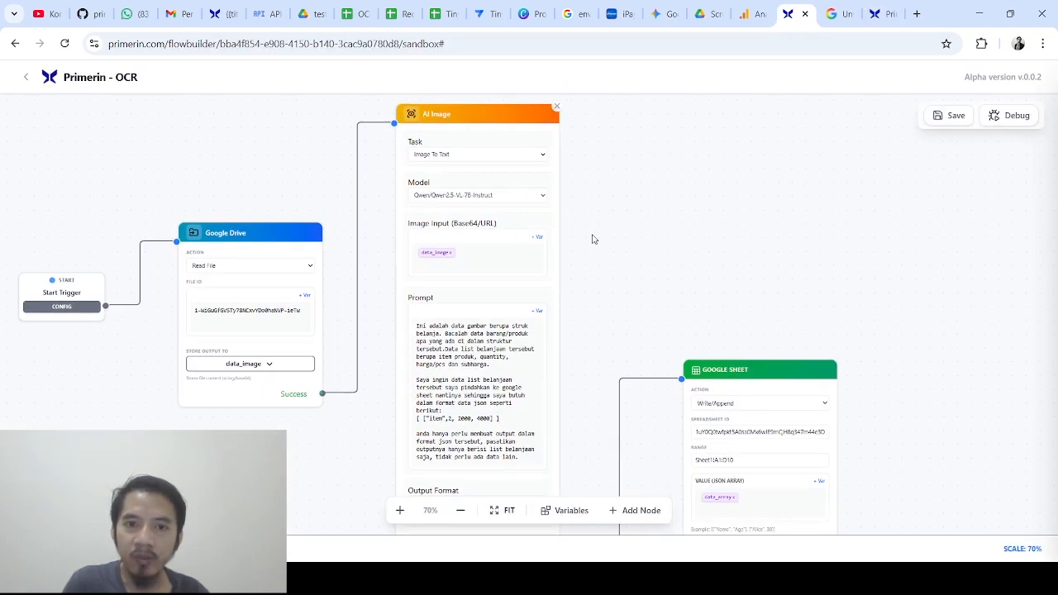
Pan the canvas toward the Google Sheet node and start a Debug run of the OCR flow
{"action": "scroll", "coordinate": [612, 215], "scroll_direction": "down", "scroll_amount": 2}
{"action": "left_click_drag", "start_coordinate": [621, 211], "coordinate": [618, 182]}
{"action": "left_click_drag", "start_coordinate": [645, 219], "coordinate": [603, 158]}
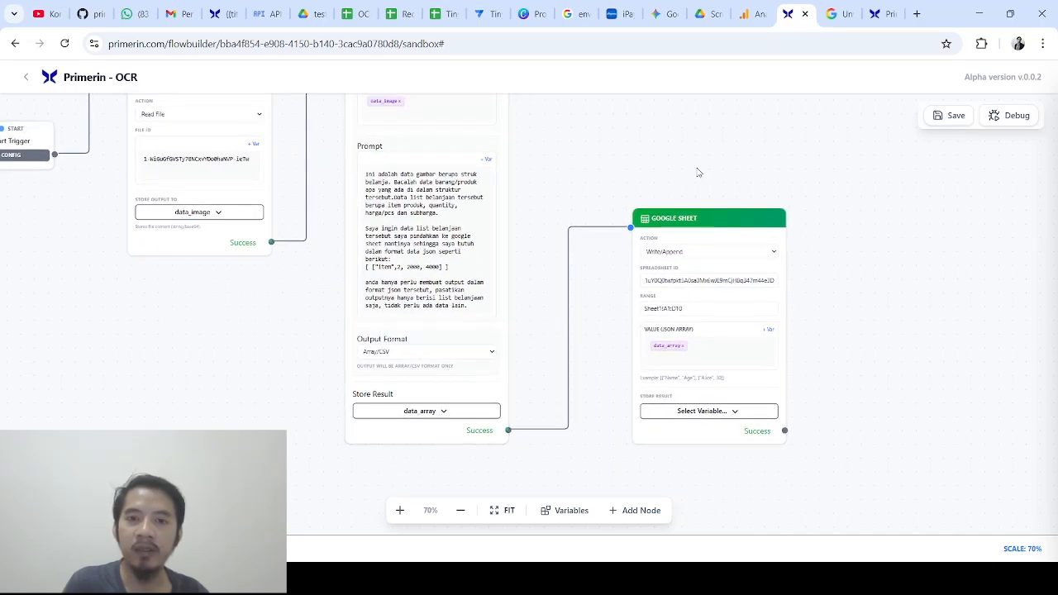
{"action": "left_click_drag", "start_coordinate": [719, 166], "coordinate": [624, 163]}
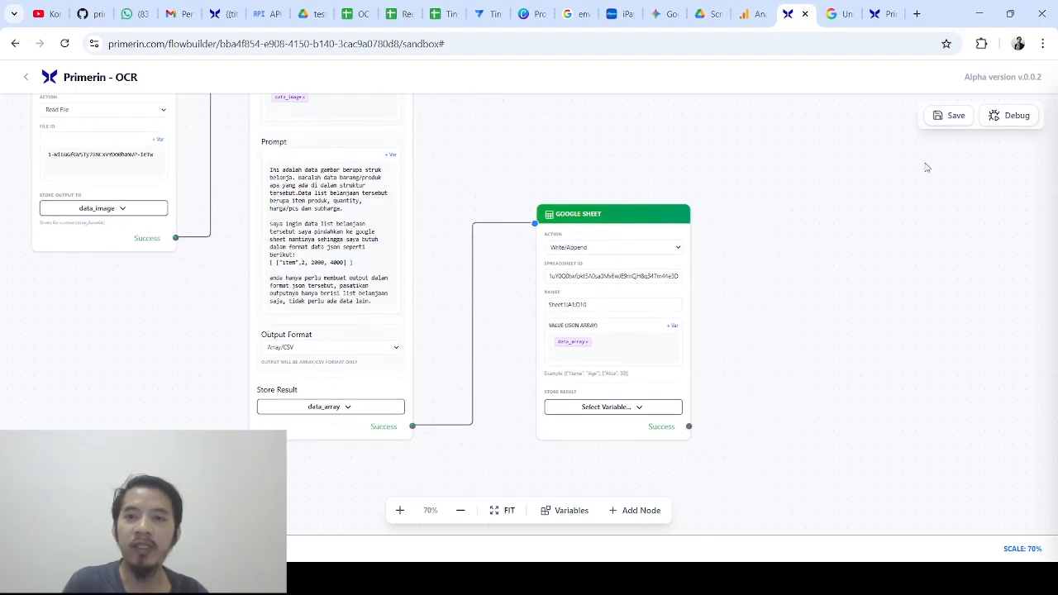
{"action": "left_click", "coordinate": [1005, 120]}
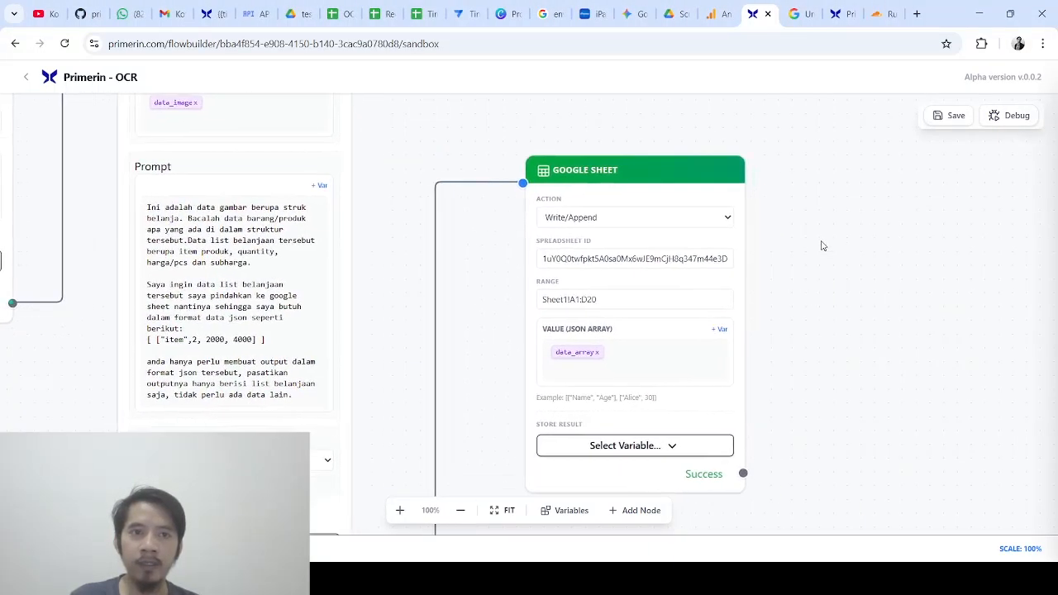
Open the Debug Console log and select the Raw Write Value behind the Error 400 sheet write
{"action": "left_click", "coordinate": [1012, 118]}
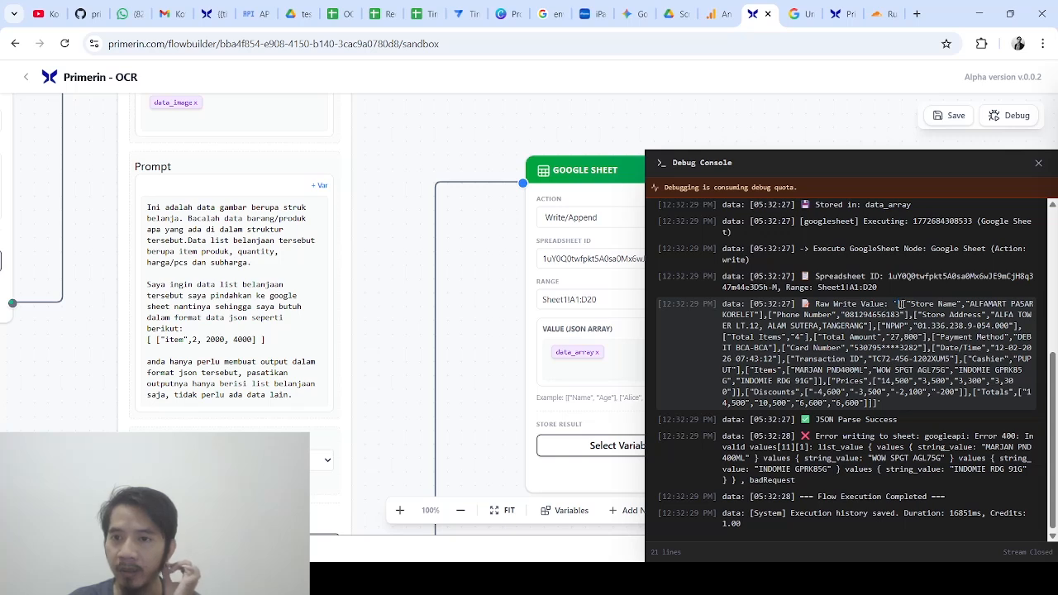
{"action": "left_click_drag", "start_coordinate": [900, 303], "coordinate": [886, 393]}
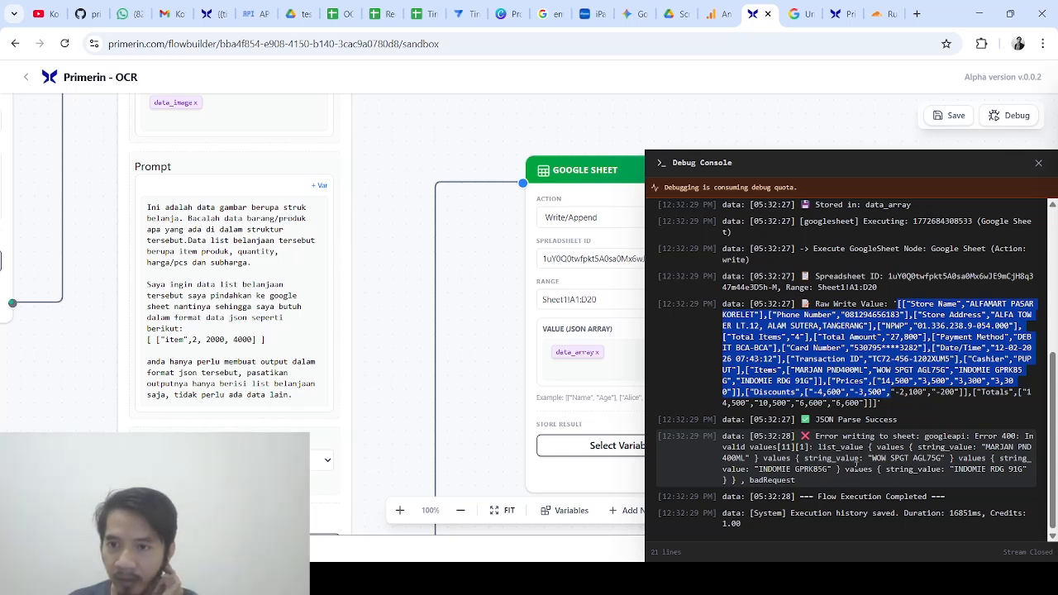
{"action": "left_click", "coordinate": [808, 472]}
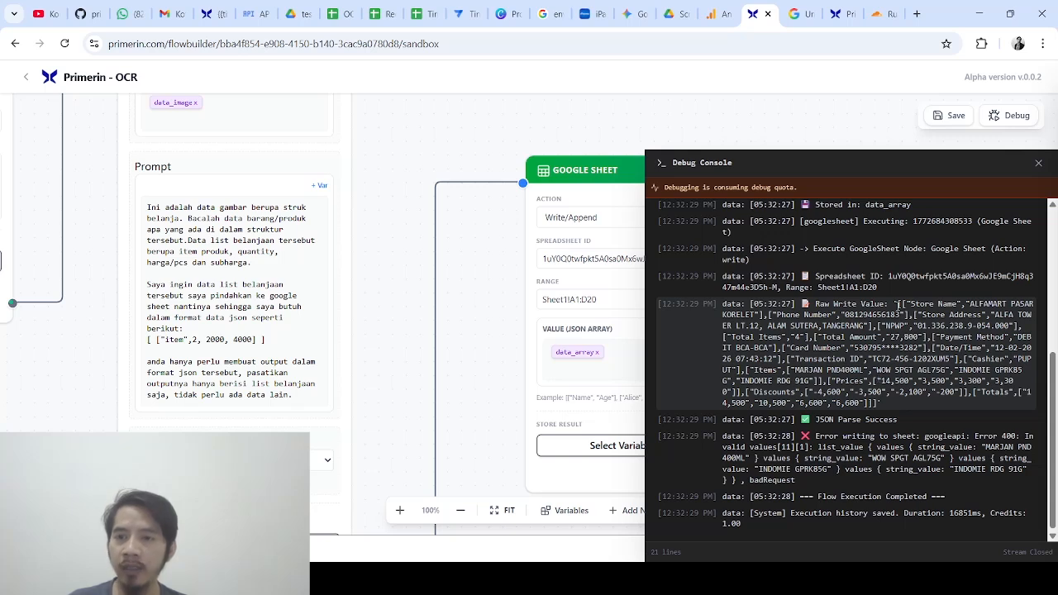
{"action": "left_click_drag", "start_coordinate": [906, 304], "coordinate": [1016, 303]}
{"action": "left_click_drag", "start_coordinate": [906, 304], "coordinate": [759, 315]}
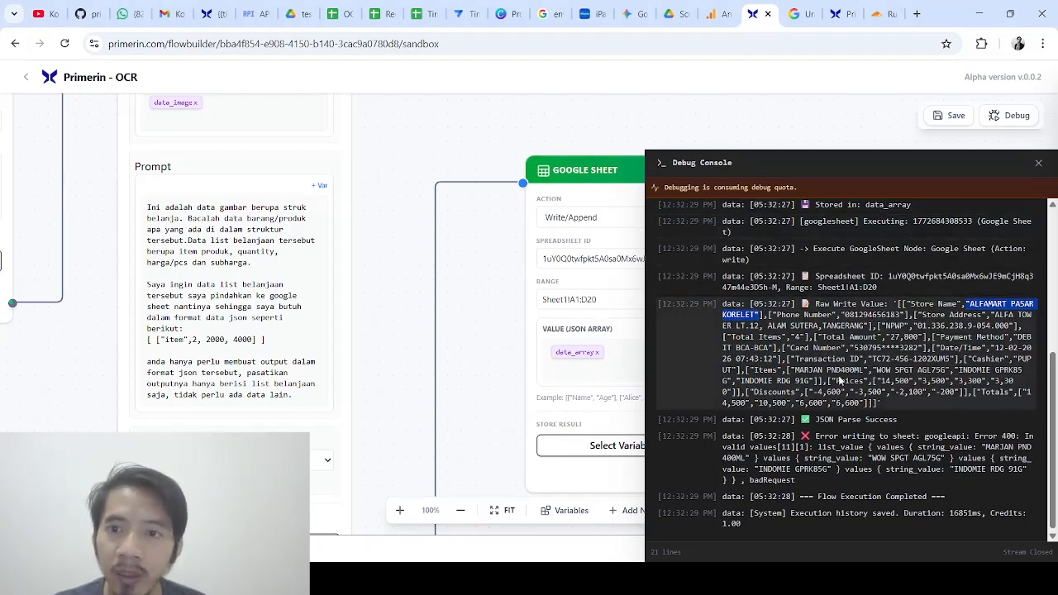
{"action": "scroll", "coordinate": [921, 442], "scroll_direction": "up", "scroll_amount": 3}
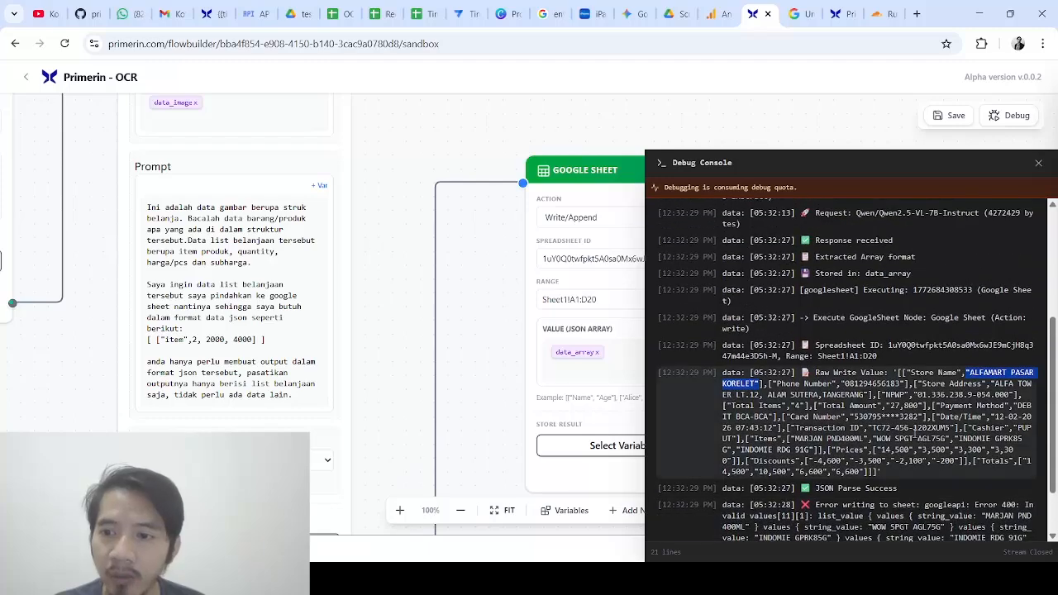
{"action": "scroll", "coordinate": [891, 378], "scroll_direction": "up", "scroll_amount": 1}
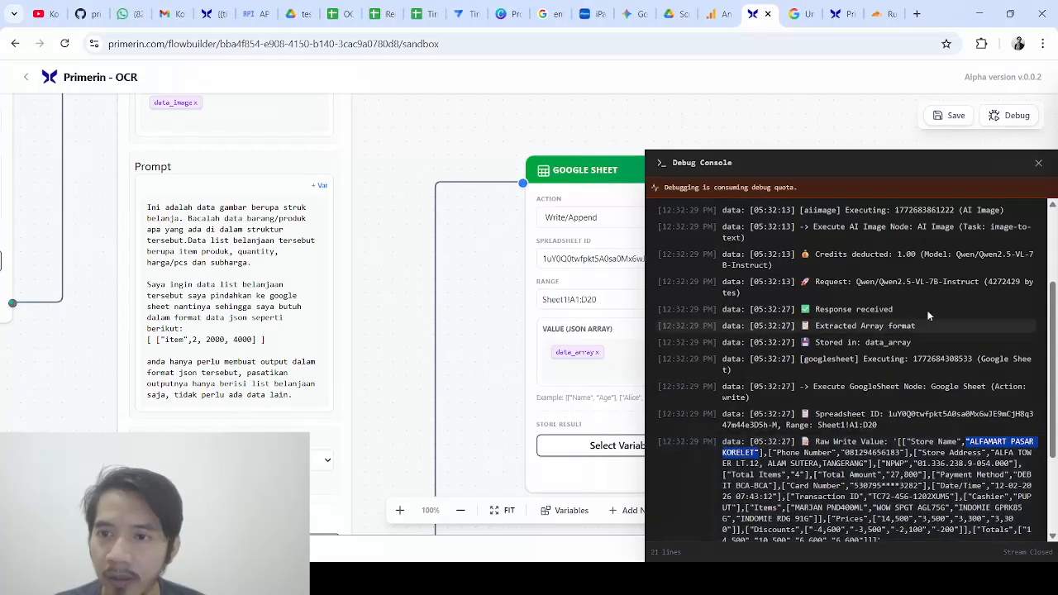
{"action": "scroll", "coordinate": [930, 460], "scroll_direction": "up", "scroll_amount": 3}
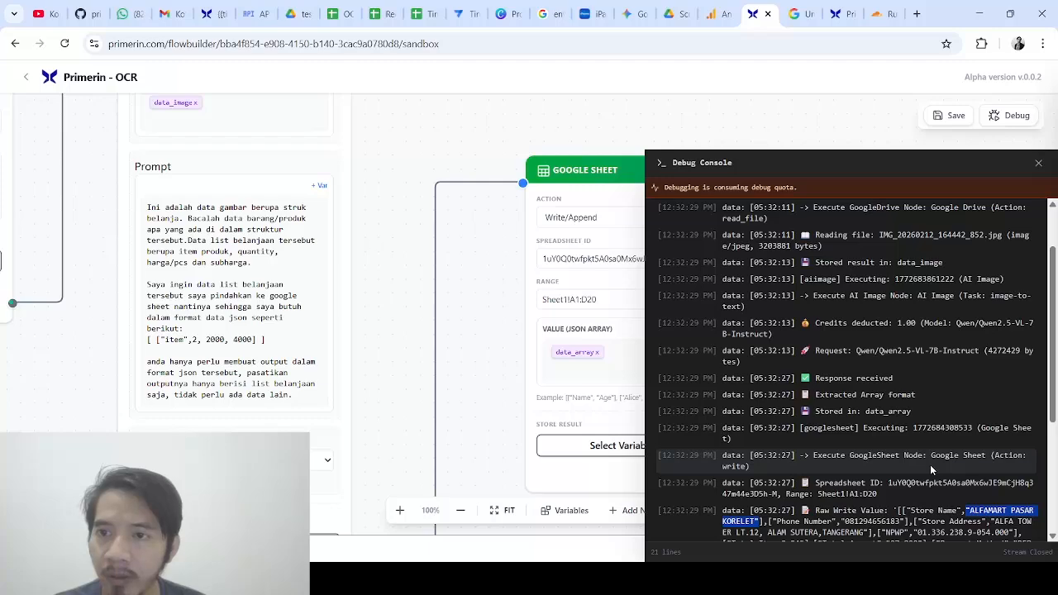
{"action": "scroll", "coordinate": [931, 470], "scroll_direction": "down", "scroll_amount": 9}
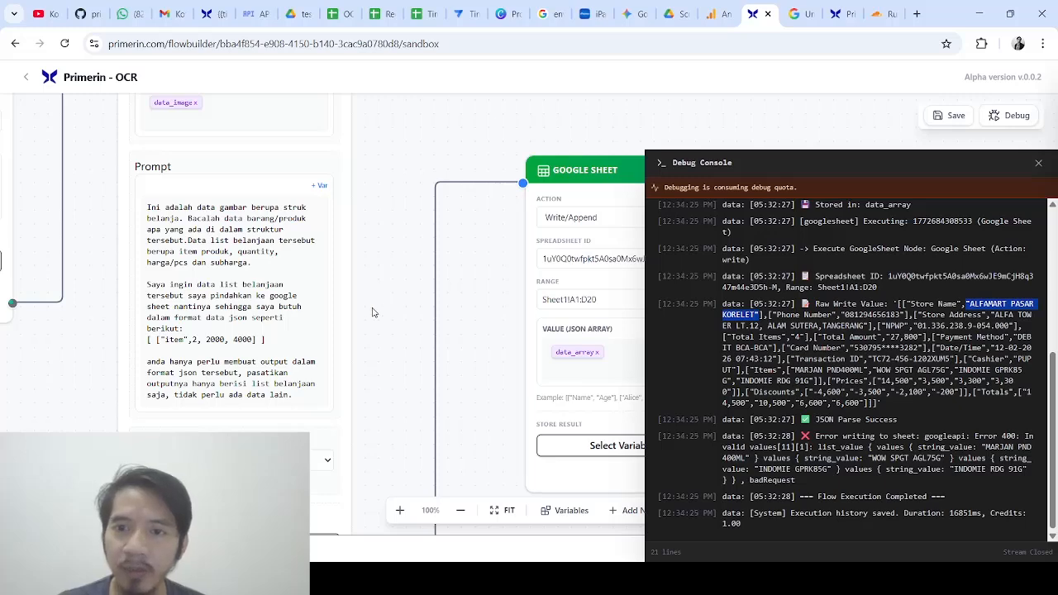
Close the Debug Console and bring the AI Image Prompt box into view for editing
{"action": "left_click", "coordinate": [1038, 163]}
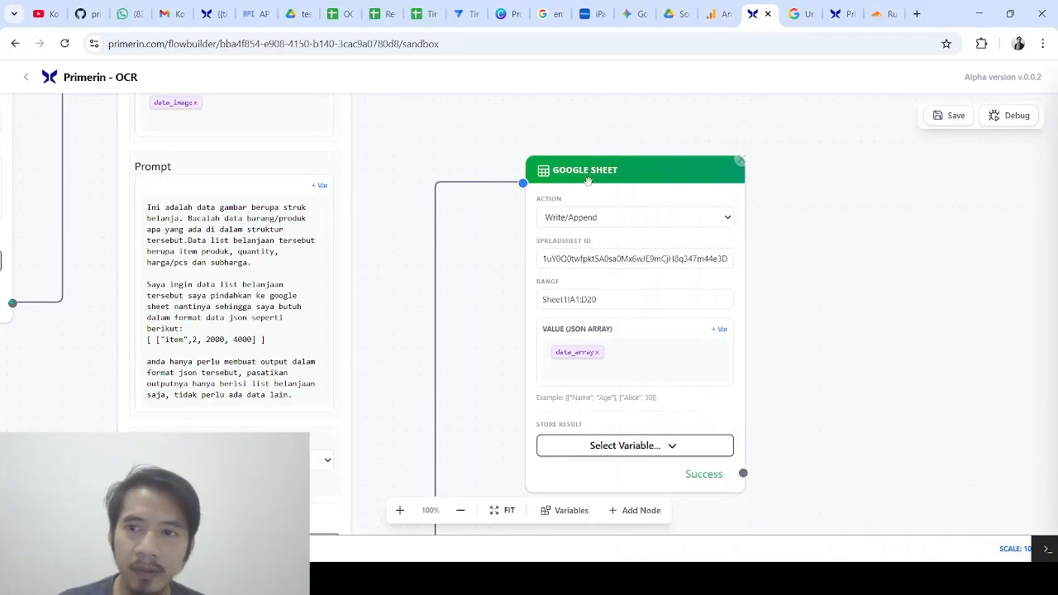
{"action": "left_click_drag", "start_coordinate": [465, 267], "coordinate": [731, 234]}
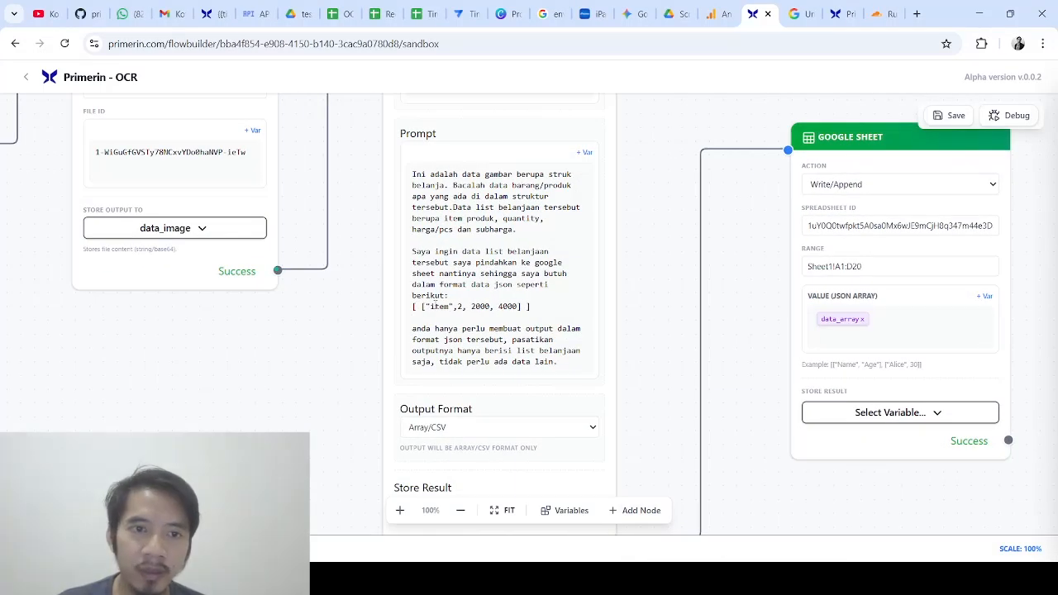
{"action": "left_click", "coordinate": [540, 306]}
Replace the example row's item name with the "{item}" placeholder
{"action": "left_click_drag", "start_coordinate": [431, 306], "coordinate": [425, 306]}
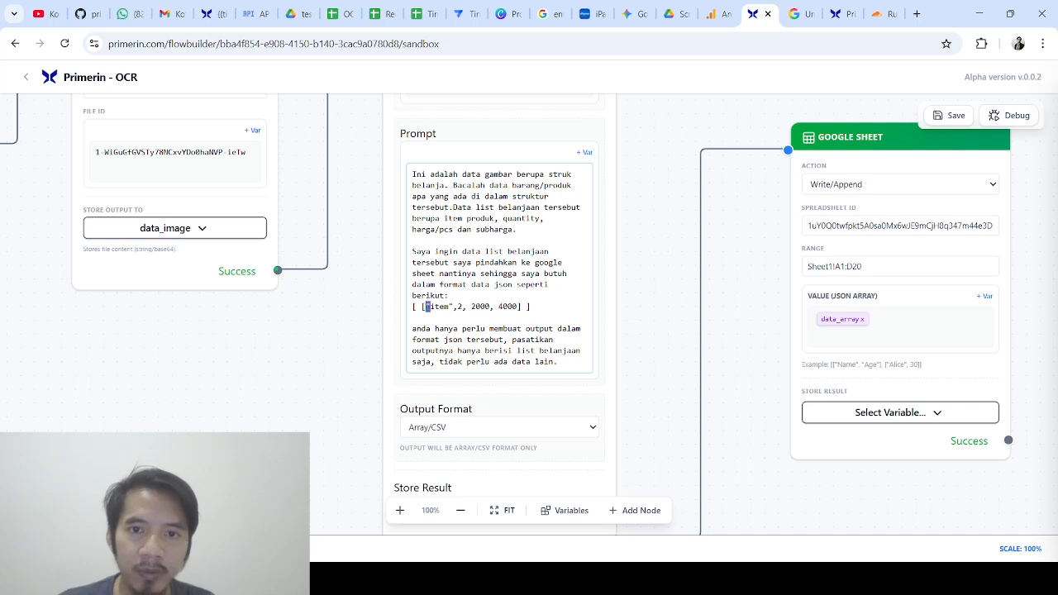
{"action": "type", "text": "\""}
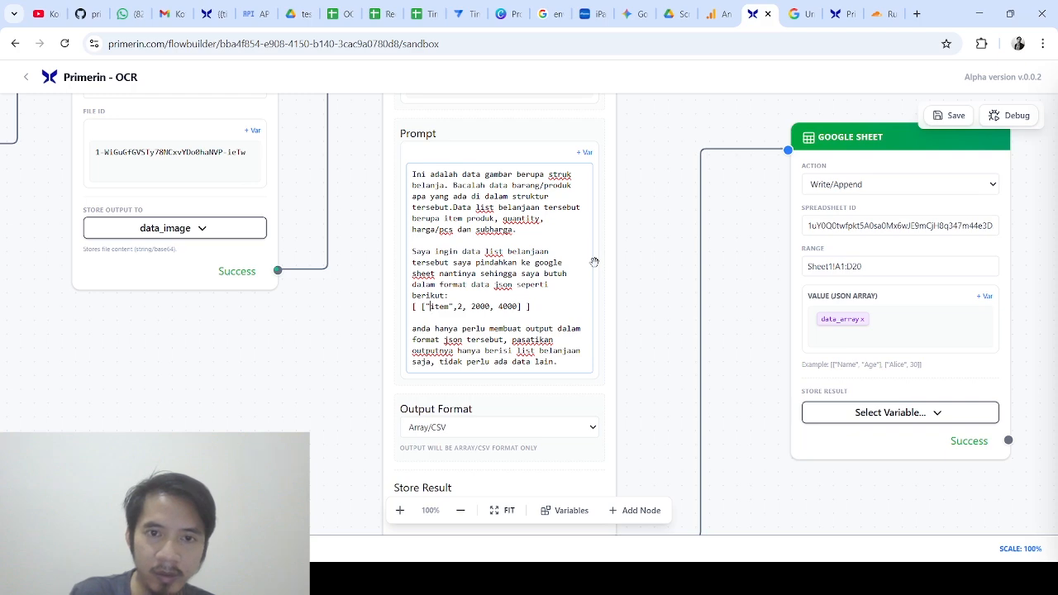
{"action": "key", "text": "Delete"}
{"action": "key", "text": "Delete"}
{"action": "key", "text": "Delete"}
{"action": "key", "text": "Delete"}
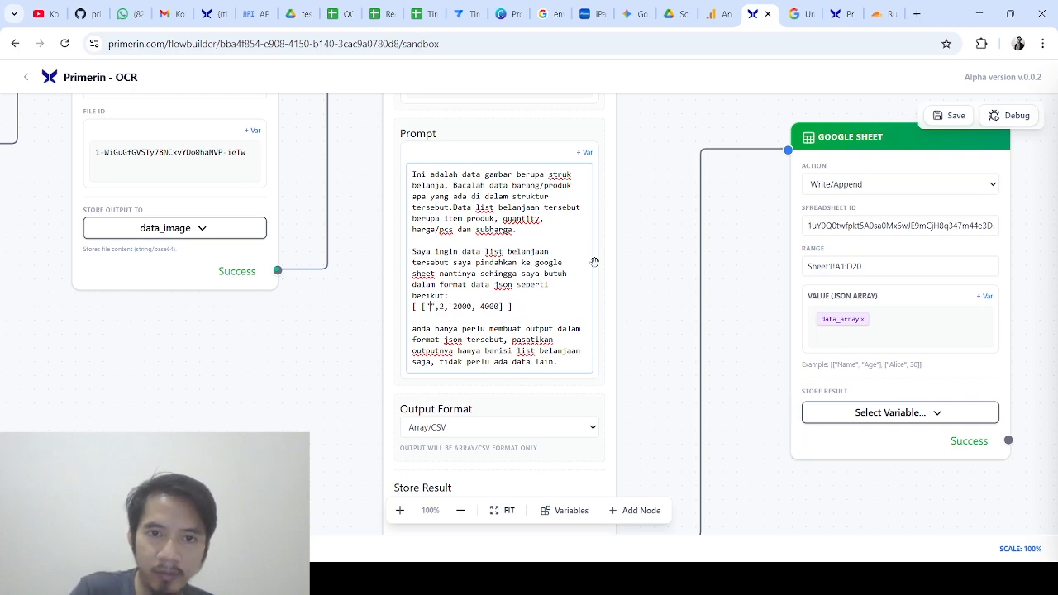
{"action": "type", "text": "nama pro"}
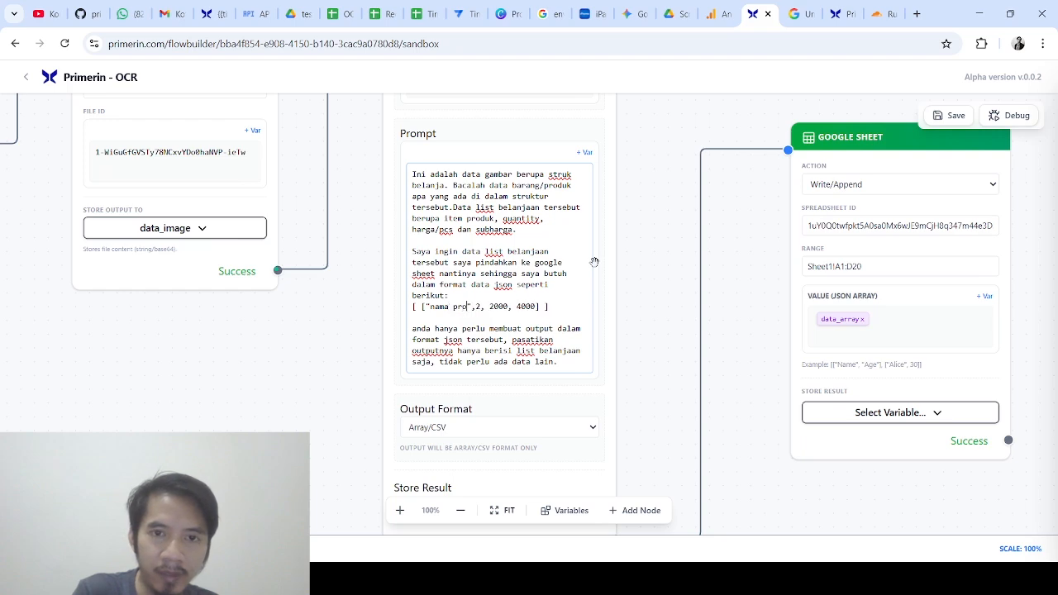
{"action": "key", "text": "BackSpace"}
{"action": "key", "text": "BackSpace"}
{"action": "key", "text": "BackSpace"}
{"action": "key", "text": "BackSpace"}
{"action": "key", "text": "BackSpace"}
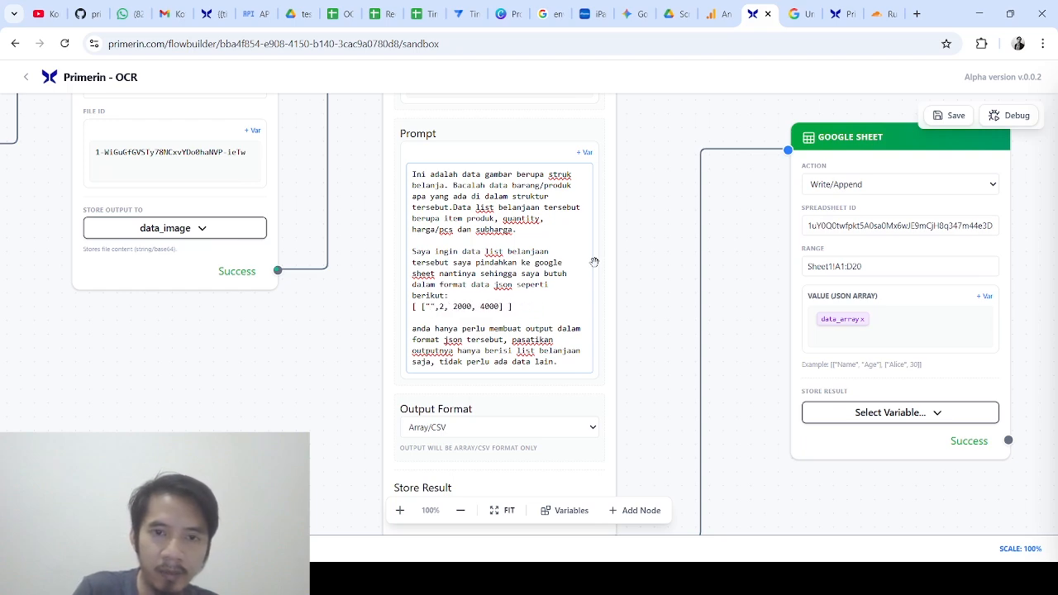
{"action": "type", "text": "item"}
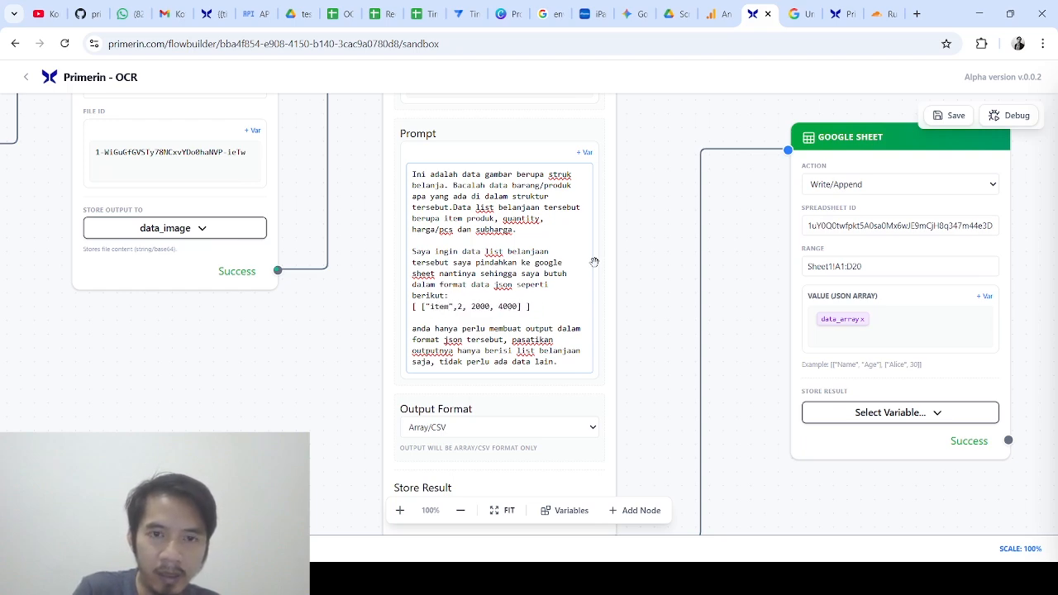
{"action": "type", "text": "{item"}
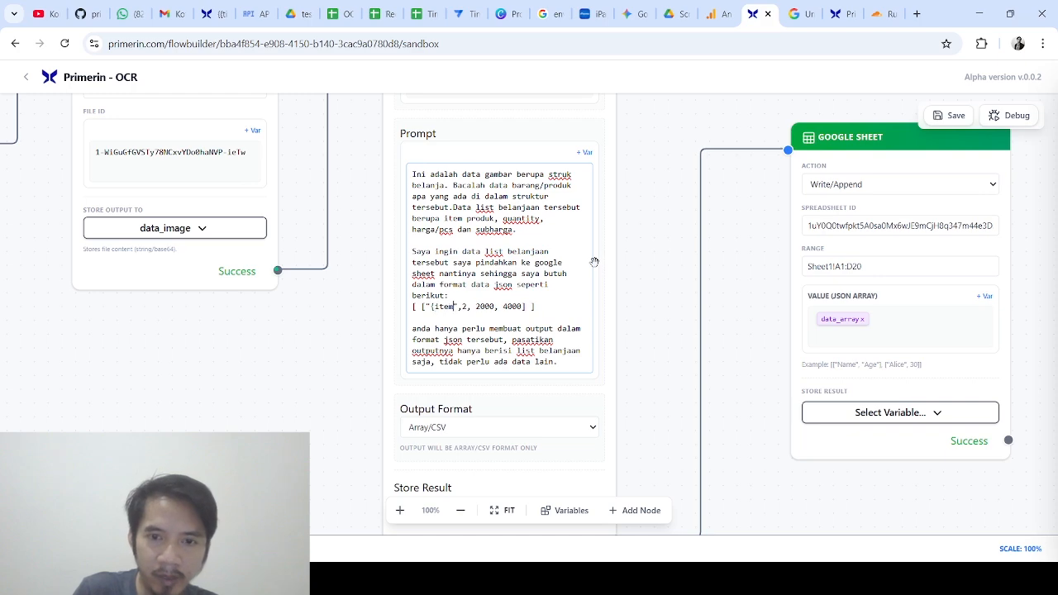
{"action": "type", "text": "}"}
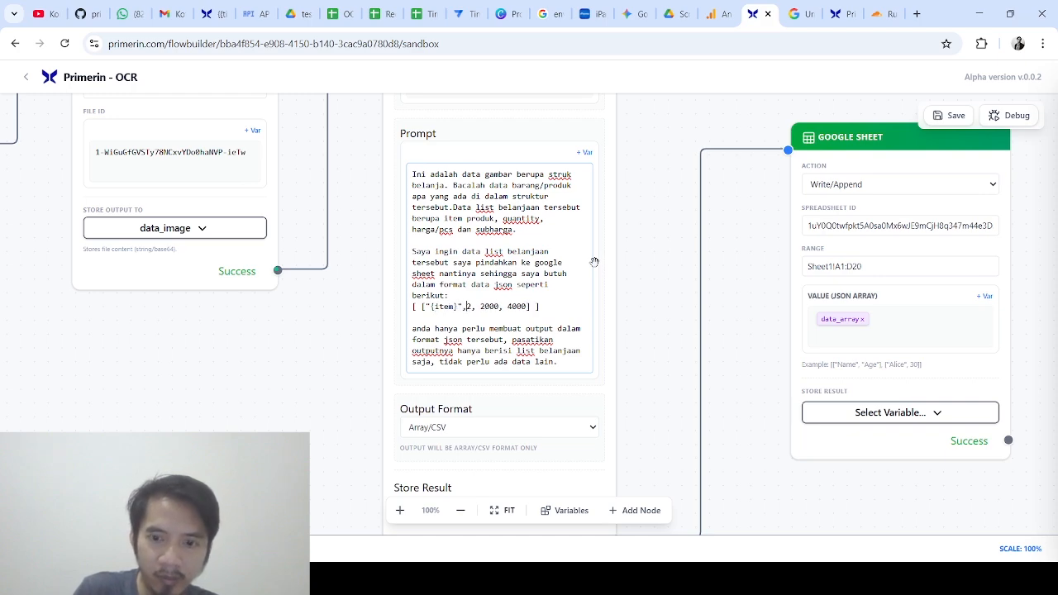
Replace sample values 2, 2000 and 4000 with {quantity}, {harga/pcs} and {sub total harga}
{"action": "key", "text": "BackSpace"}
{"action": "type", "text": "{"}
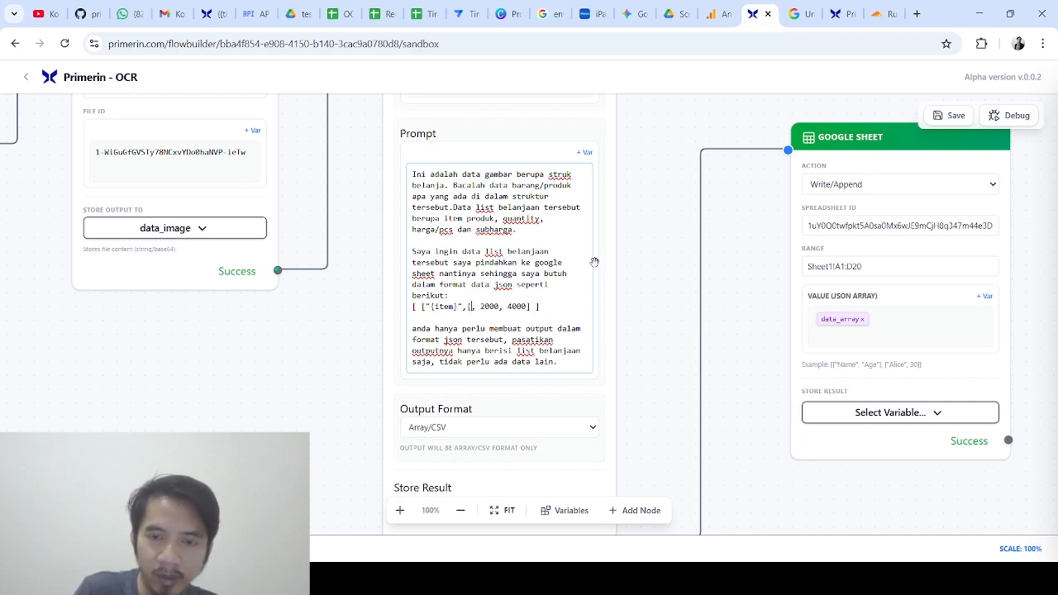
{"action": "type", "text": "quanit"}
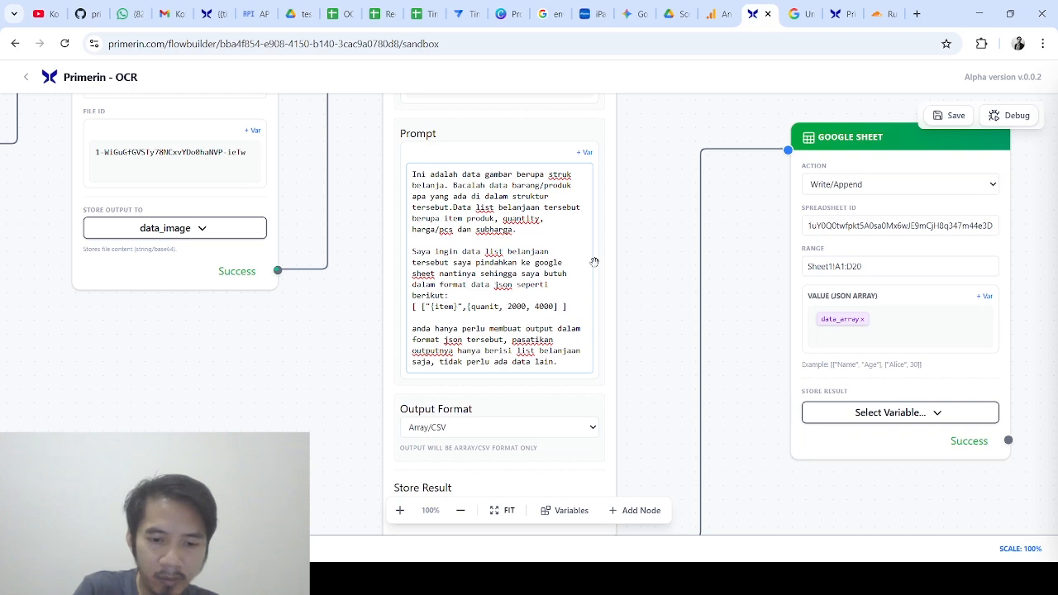
{"action": "key", "text": "BackSpace"}
{"action": "key", "text": "BackSpace"}
{"action": "type", "text": "tity}"}
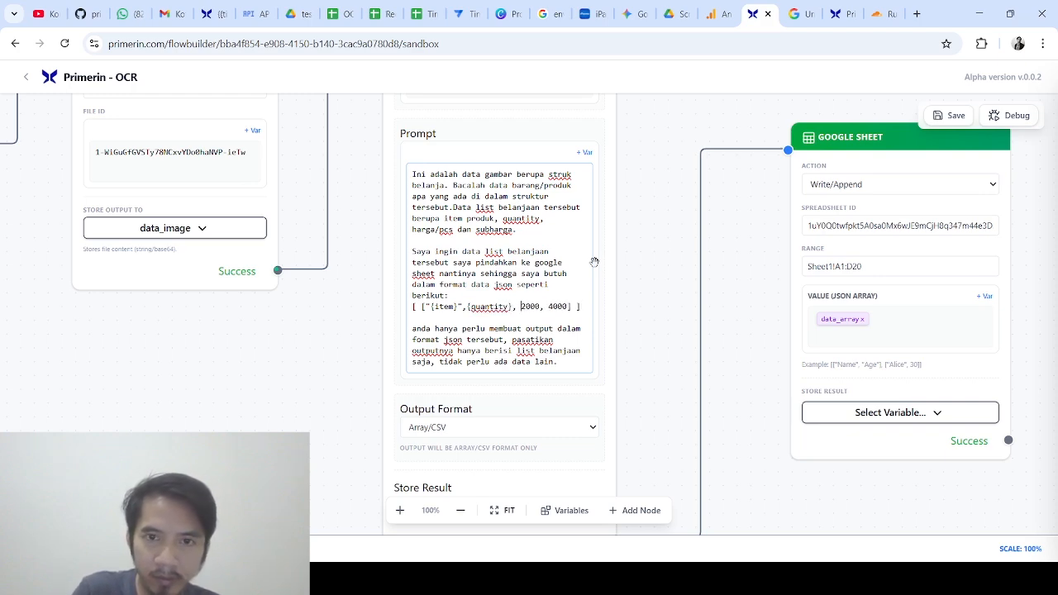
{"action": "key", "text": "Right"}
{"action": "key", "text": "Right"}
{"action": "type", "text": "{"}
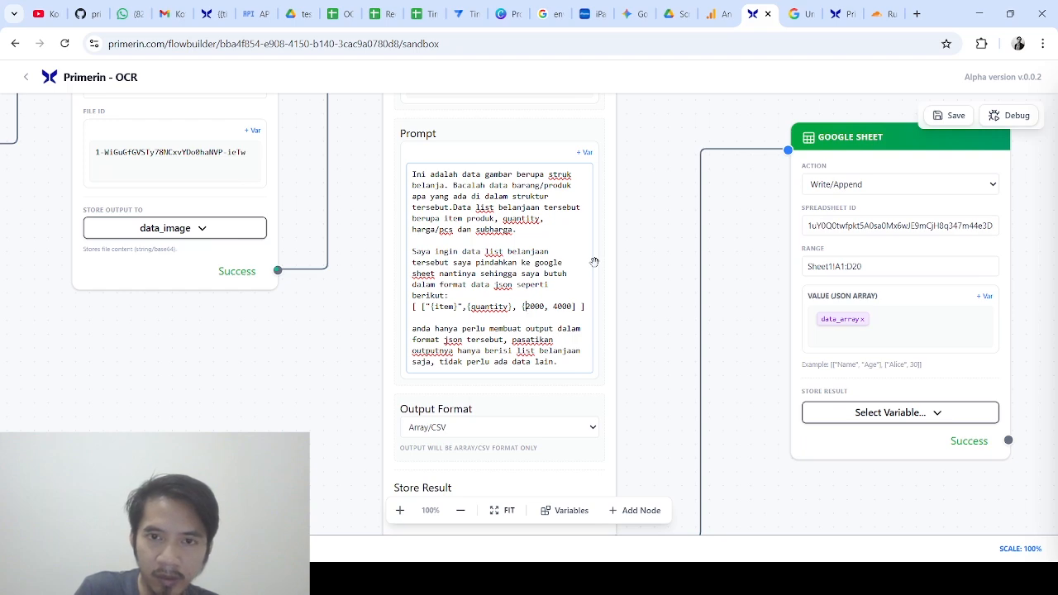
{"action": "type", "text": "harga"}
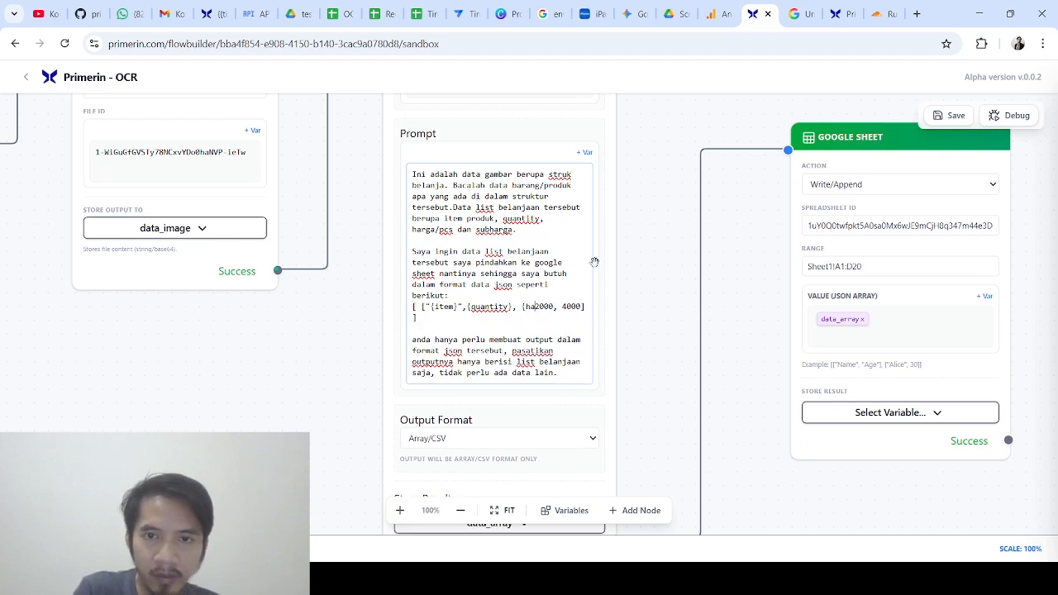
{"action": "type", "text": "/"}
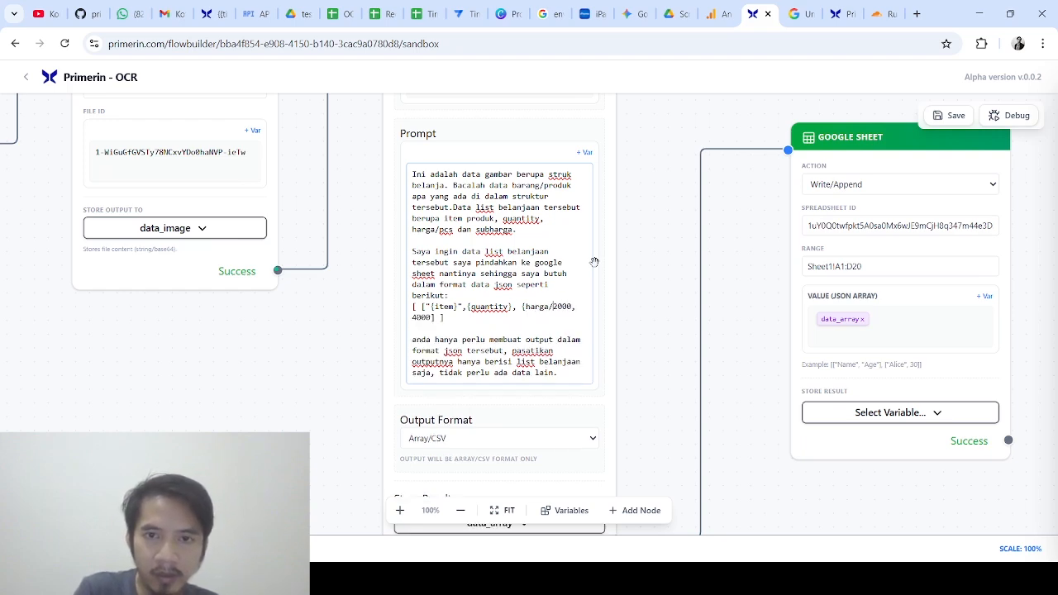
{"action": "type", "text": "p"}
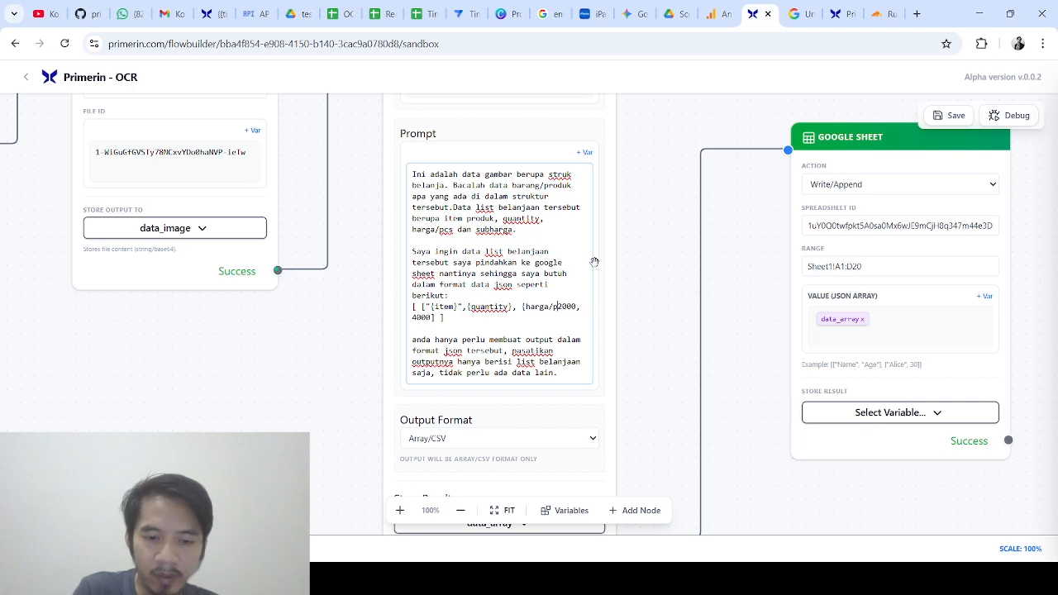
{"action": "type", "text": "cs}"}
{"action": "key", "text": "Delete"}
{"action": "key", "text": "Delete"}
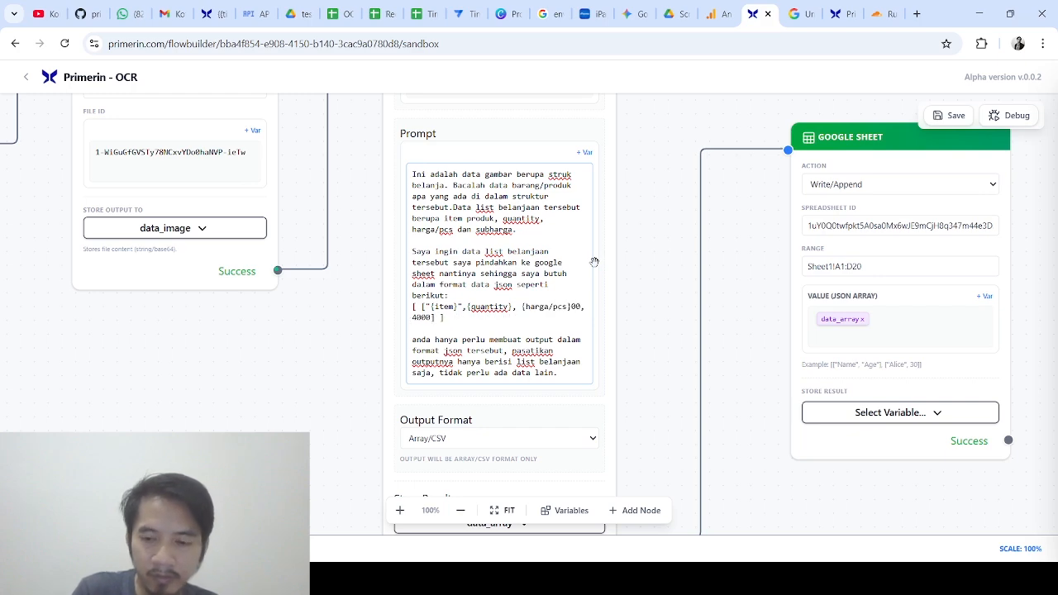
{"action": "key", "text": "Delete"}
{"action": "key", "text": "Delete"}
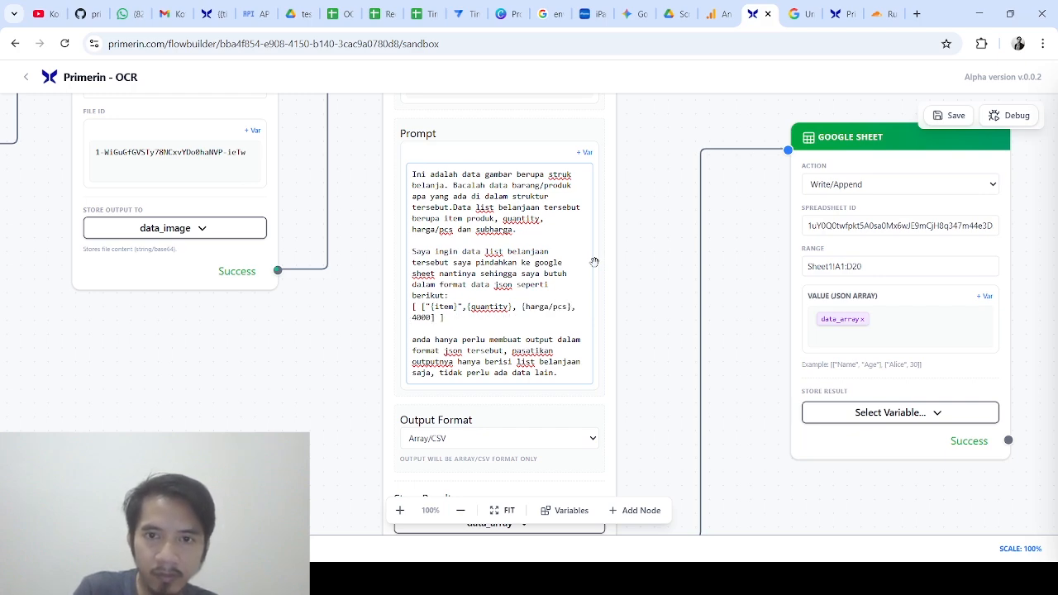
{"action": "key", "text": "shift+Right"}
{"action": "key", "text": "shift+Right"}
{"action": "key", "text": "shift+Right"}
{"action": "key", "text": "shift+Right"}
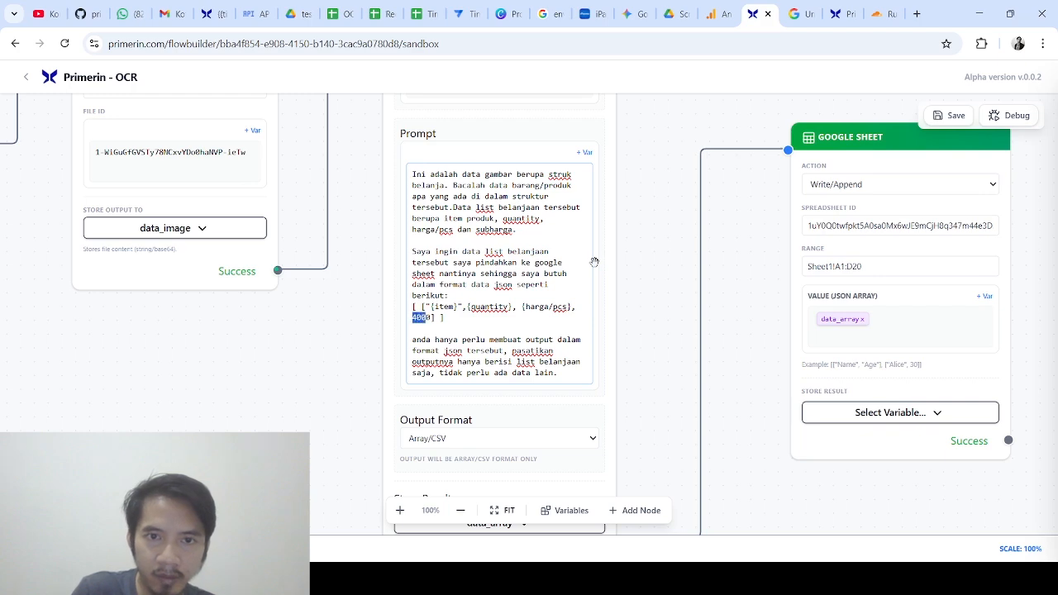
{"action": "type", "text": "{"}
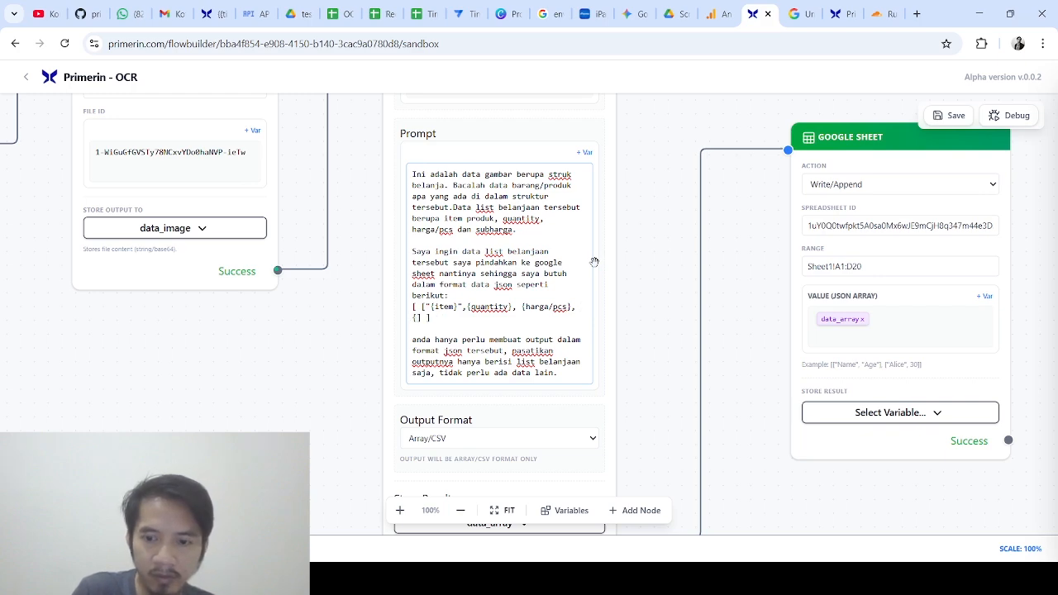
{"action": "type", "text": "sub"}
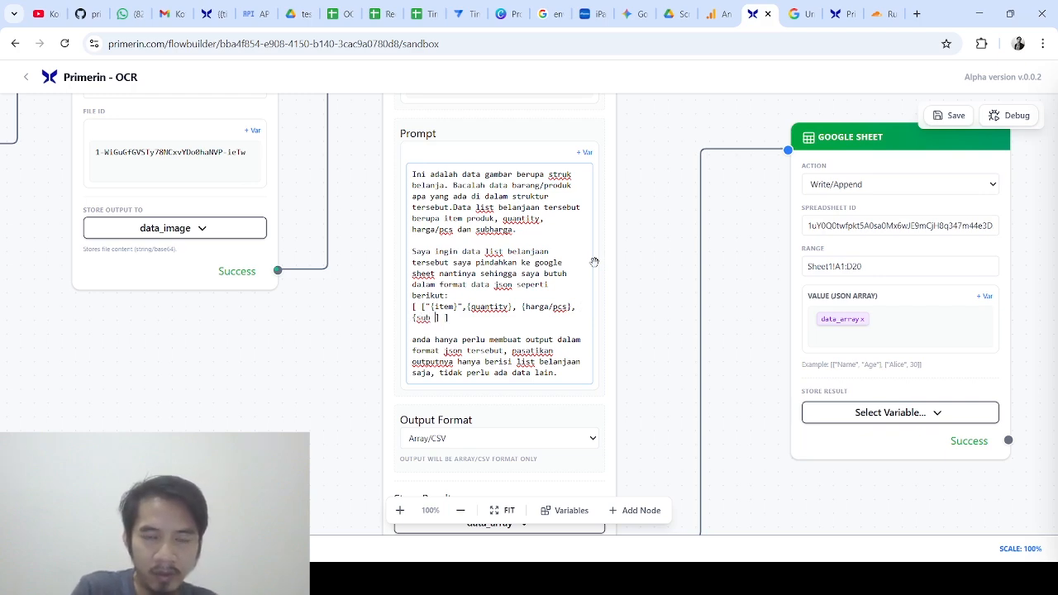
{"action": "type", "text": " total harga"}
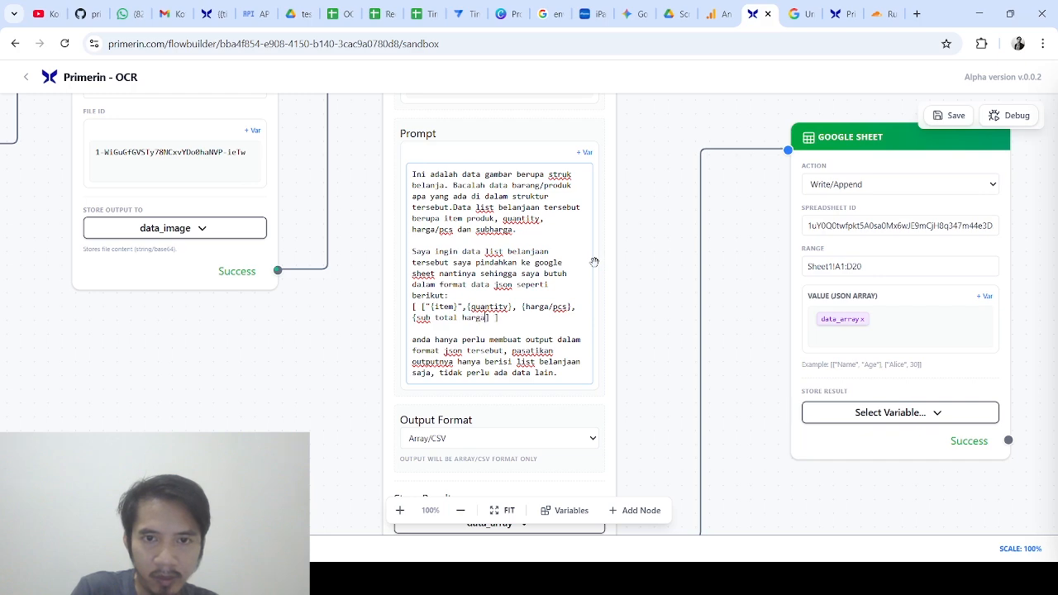
{"action": "type", "text": "}"}
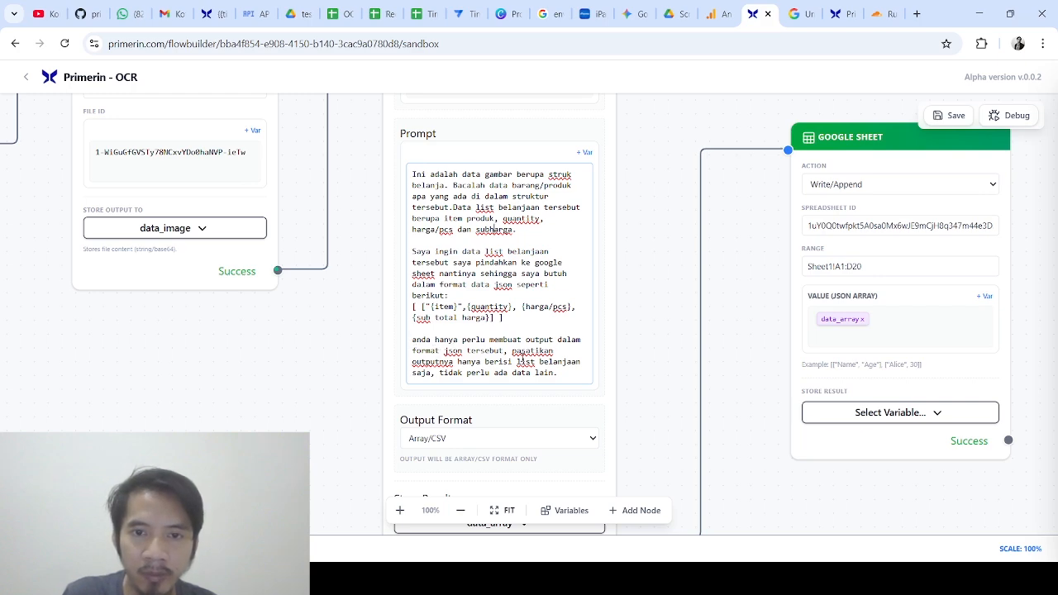
Fix 'pastikan' and append 'Informasi terkait toko dan alamat toko abaikan, fokus pada daftar item belanjaan saja.'
{"action": "left_click", "coordinate": [527, 351]}
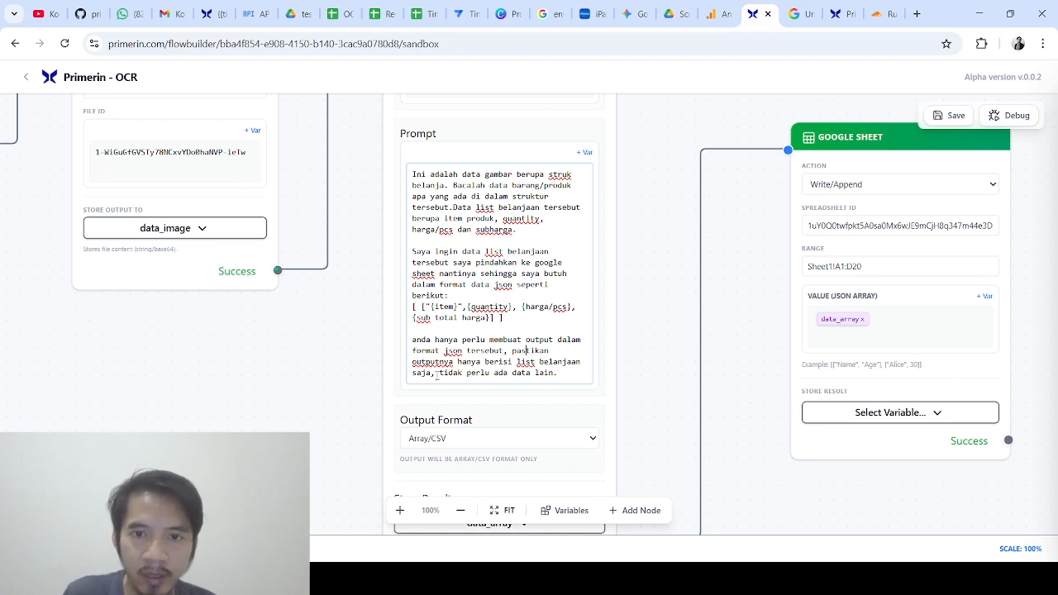
{"action": "left_click", "coordinate": [567, 373]}
{"action": "key", "text": "Return"}
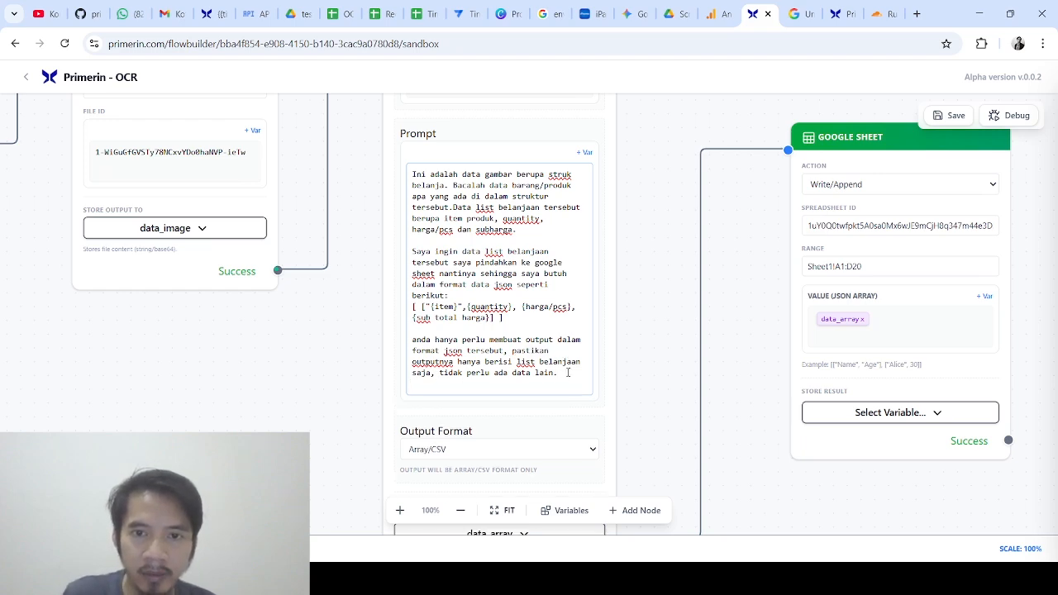
{"action": "type", "text": "Informasi terka"}
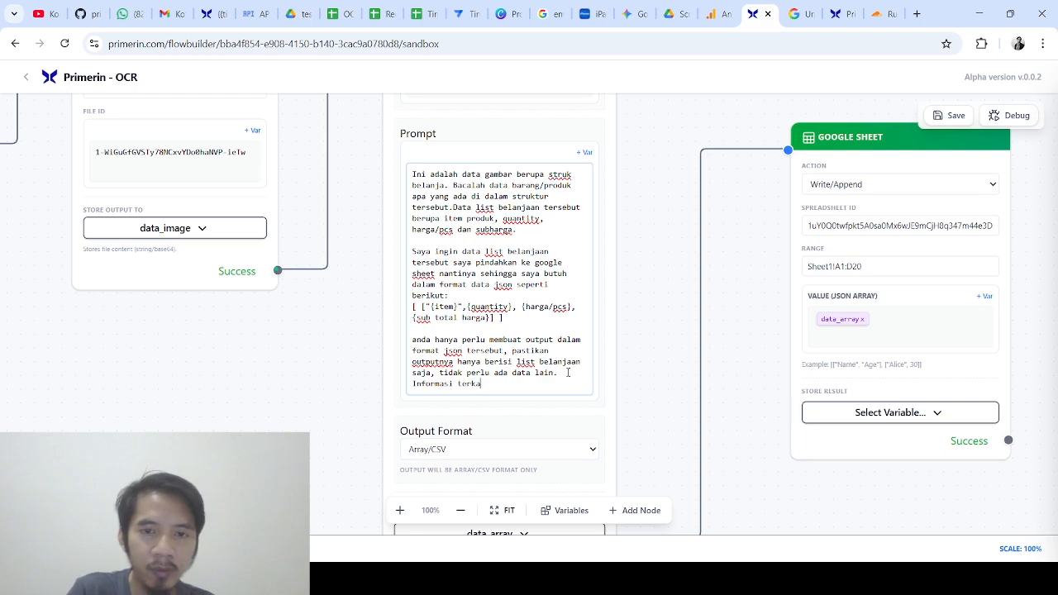
{"action": "type", "text": "it "}
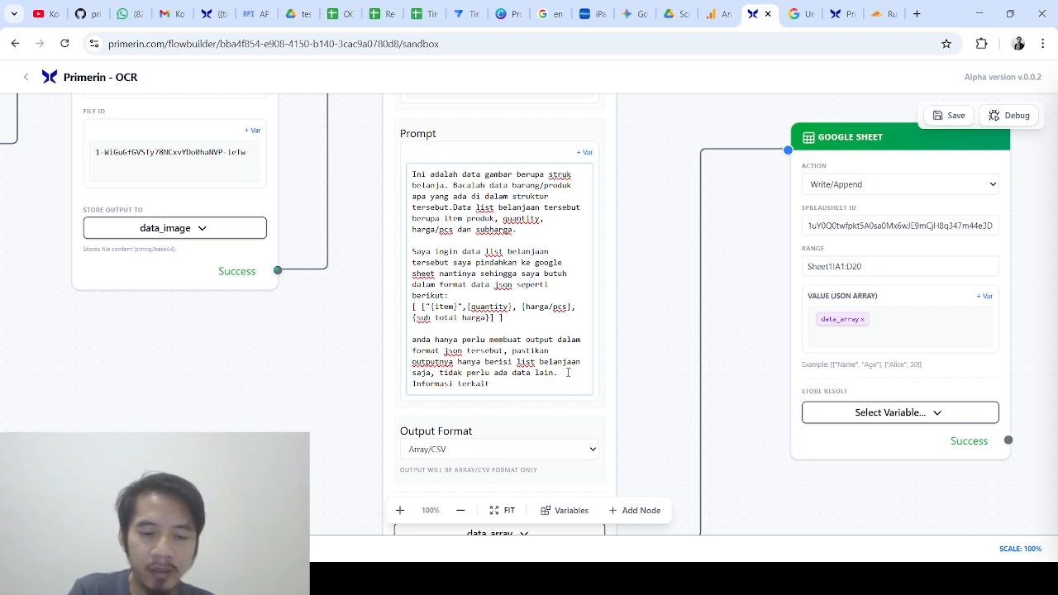
{"action": "type", "text": "toko dan alamat to"}
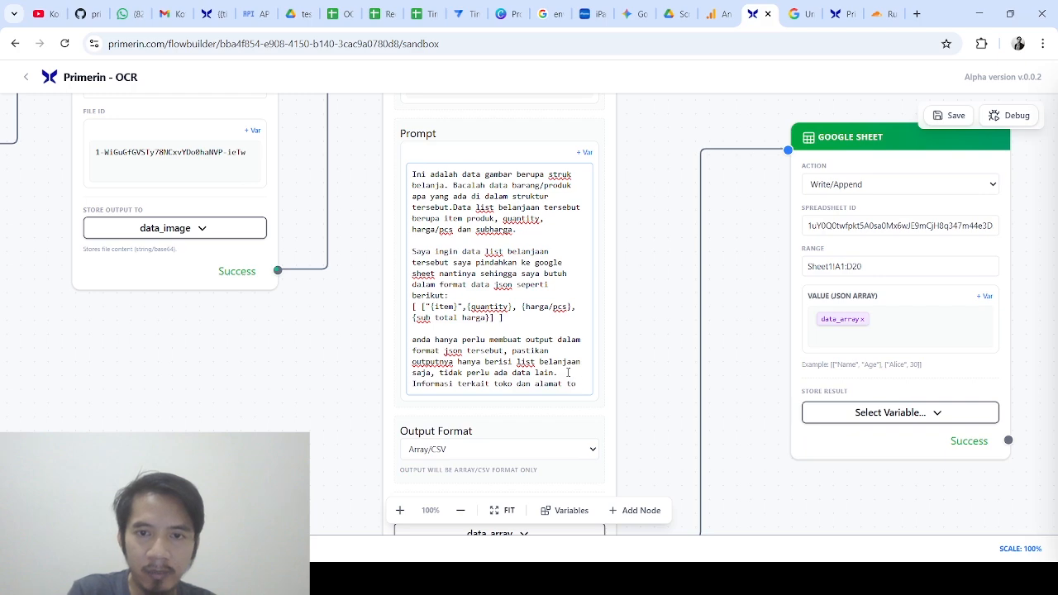
{"action": "type", "text": "ko "}
{"action": "type", "text": "abaika"}
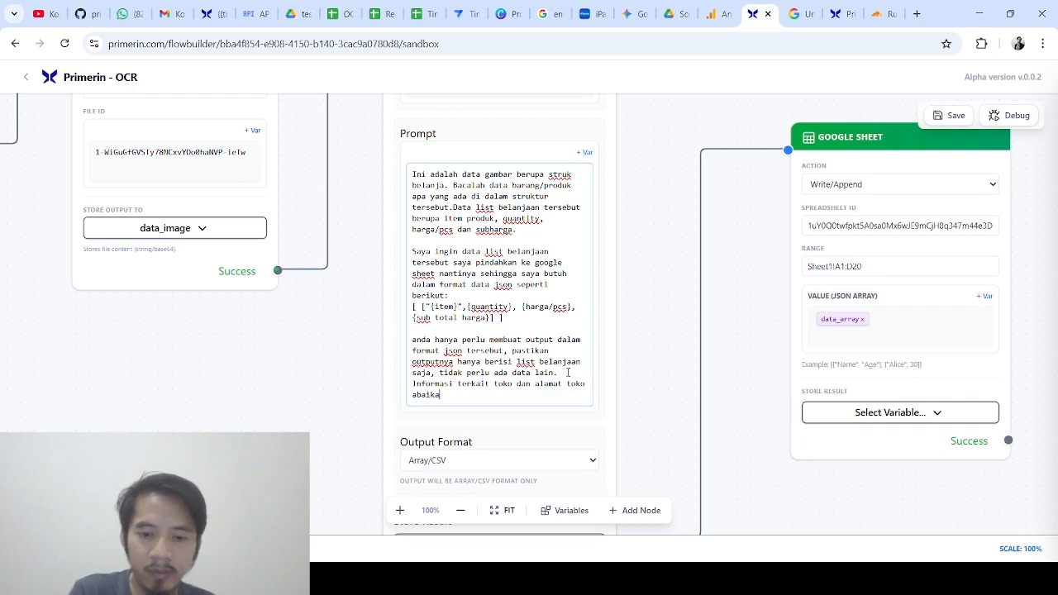
{"action": "type", "text": "n, fokus pa"}
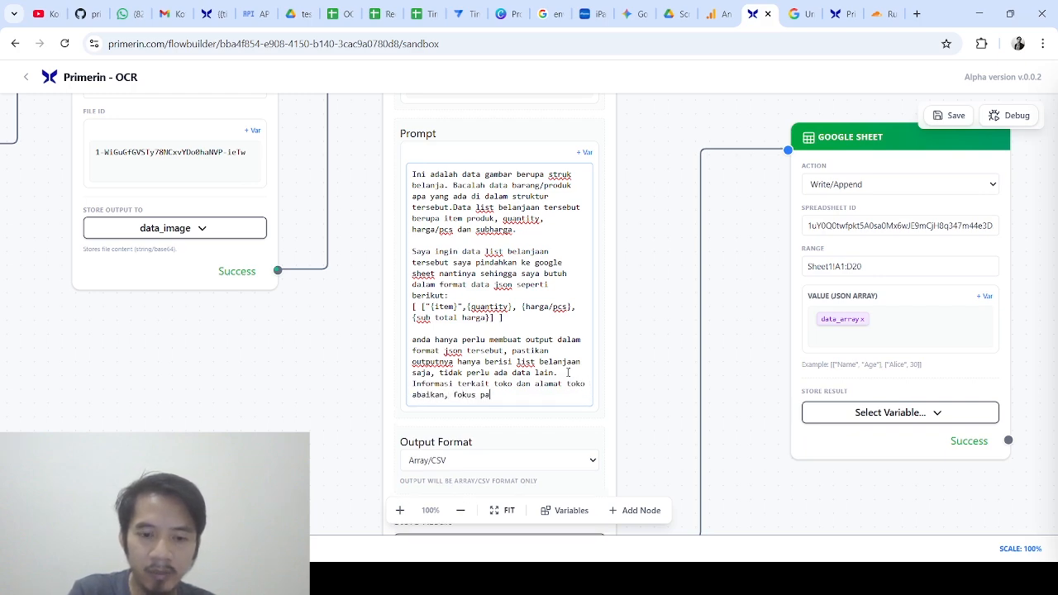
{"action": "type", "text": "da daftar item bea"}
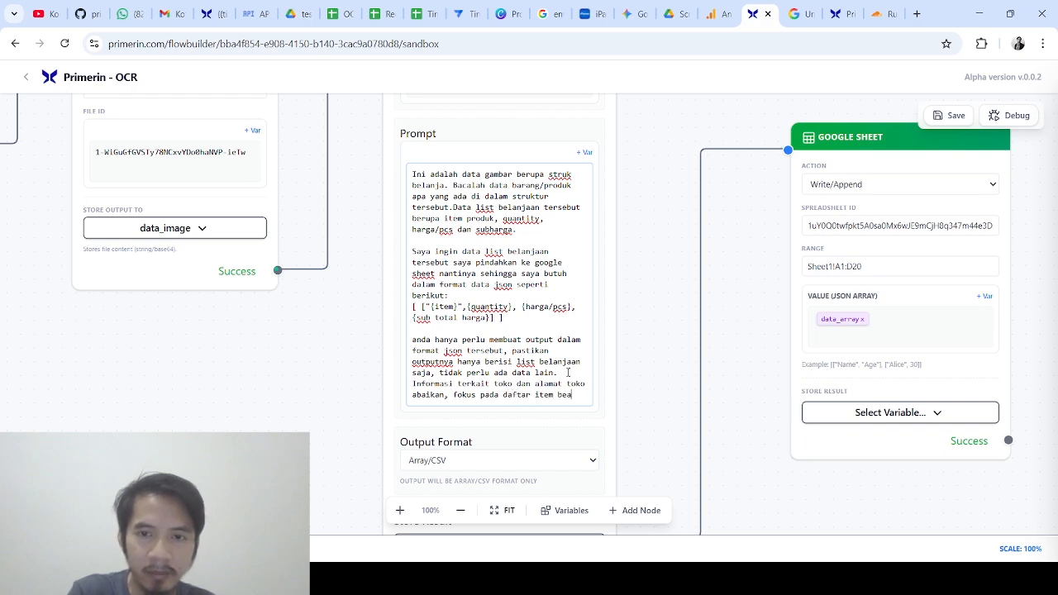
{"action": "key", "text": "BackSpace"}
{"action": "type", "text": "lanja"}
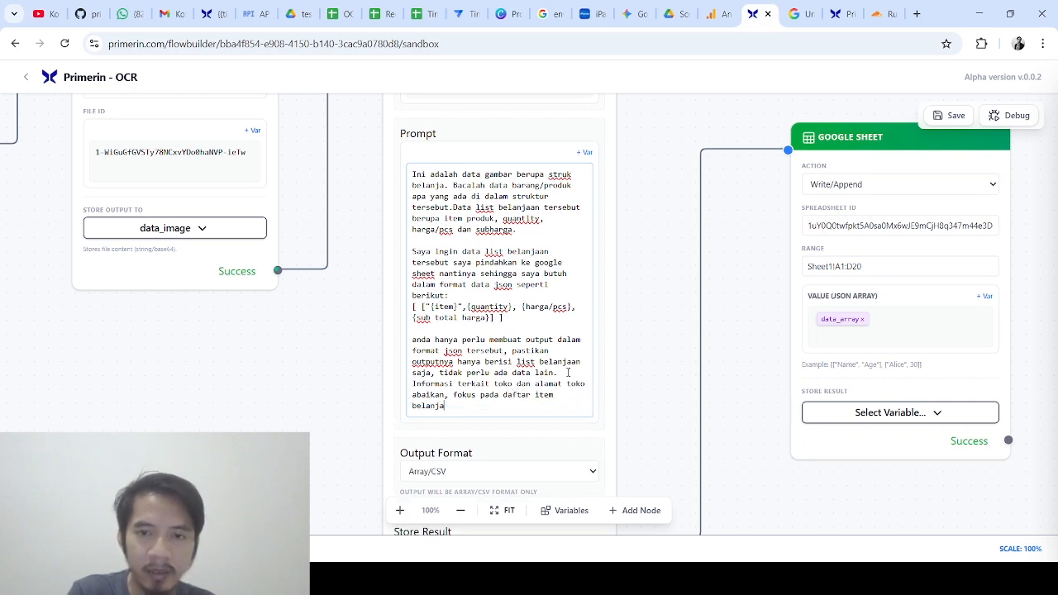
{"action": "type", "text": "an saja."}
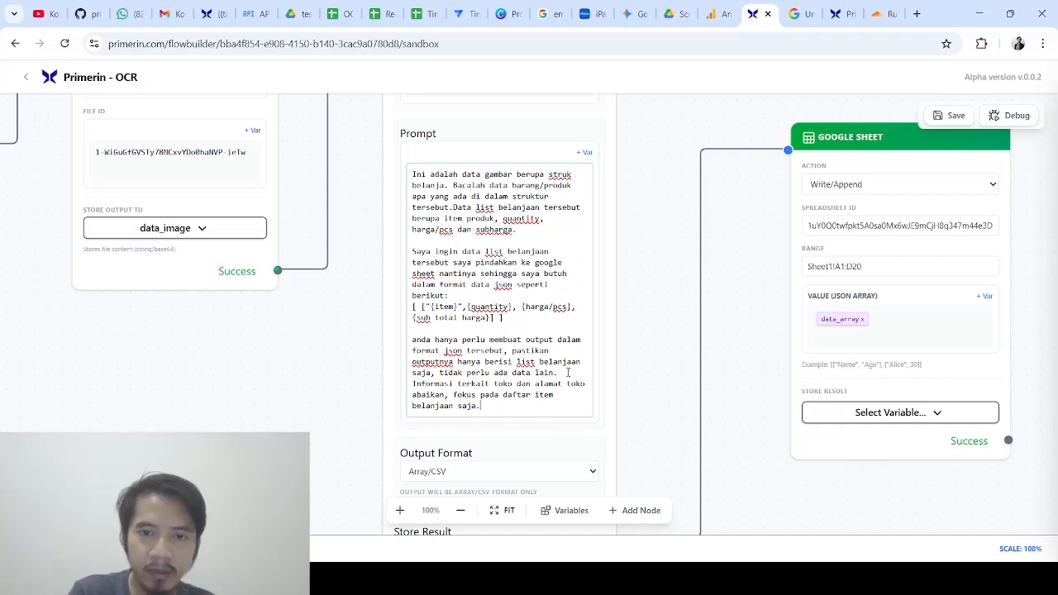
{"action": "scroll", "coordinate": [637, 270], "scroll_direction": "up", "scroll_amount": 2}
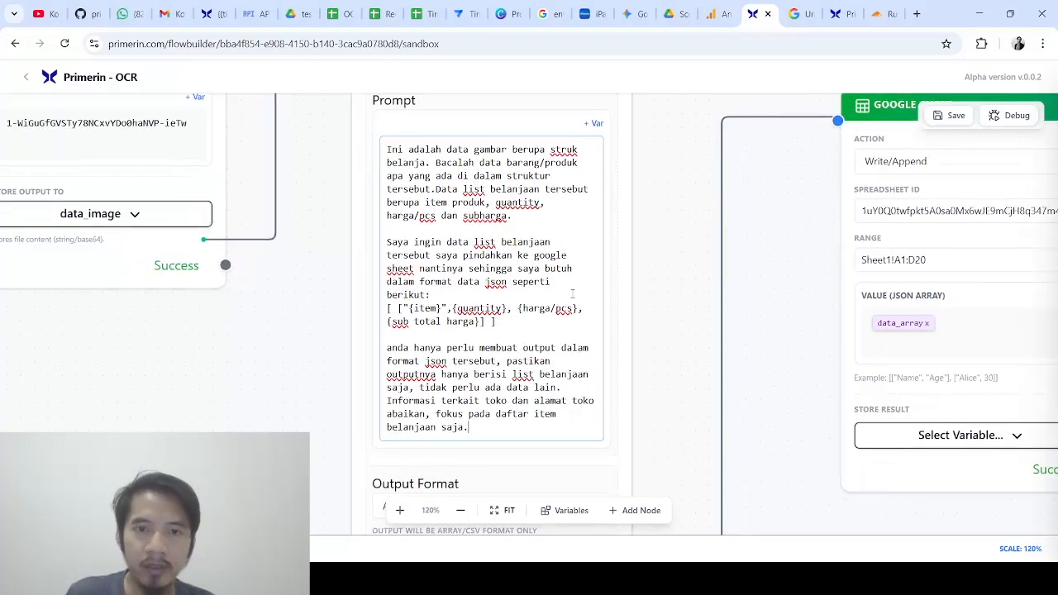
{"action": "scroll", "coordinate": [649, 316], "scroll_direction": "up", "scroll_amount": 7}
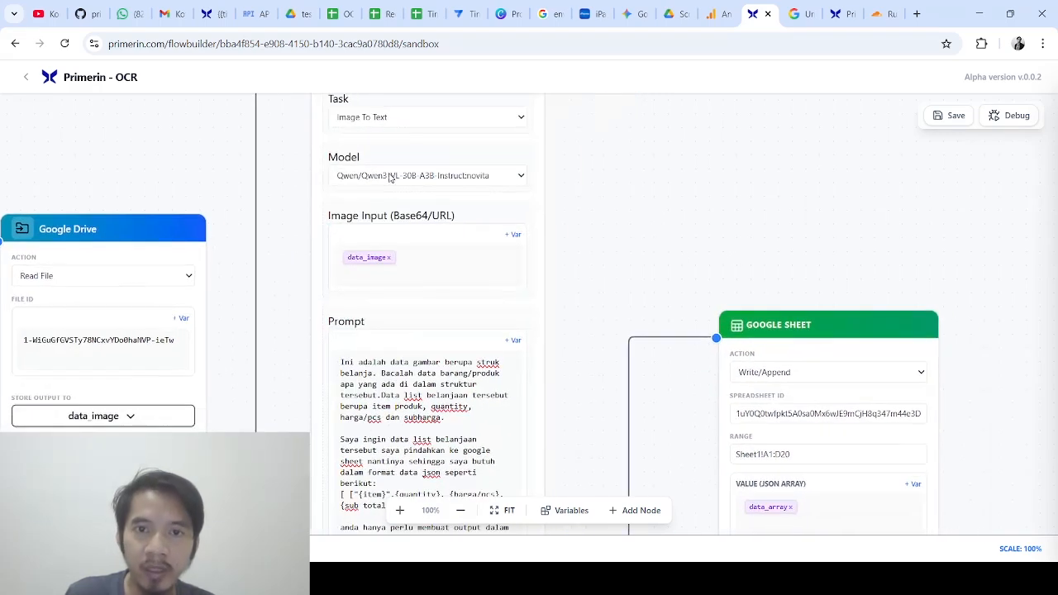
Save the flow and dismiss the 'Flow Saved!' alert
{"action": "left_click_drag", "start_coordinate": [782, 266], "coordinate": [686, 205]}
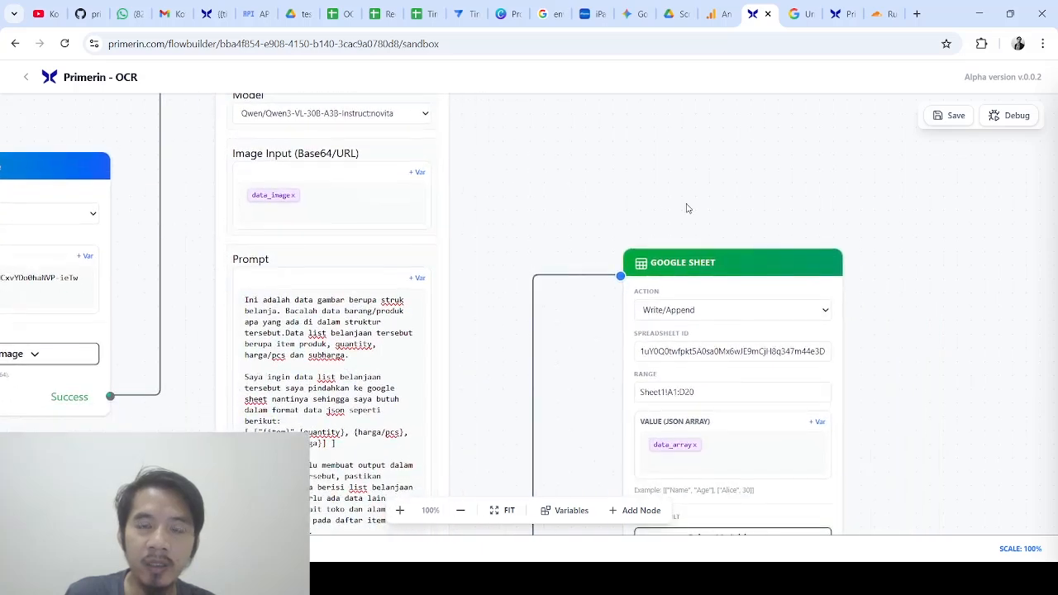
{"action": "left_click", "coordinate": [947, 116]}
{"action": "left_click", "coordinate": [645, 130]}
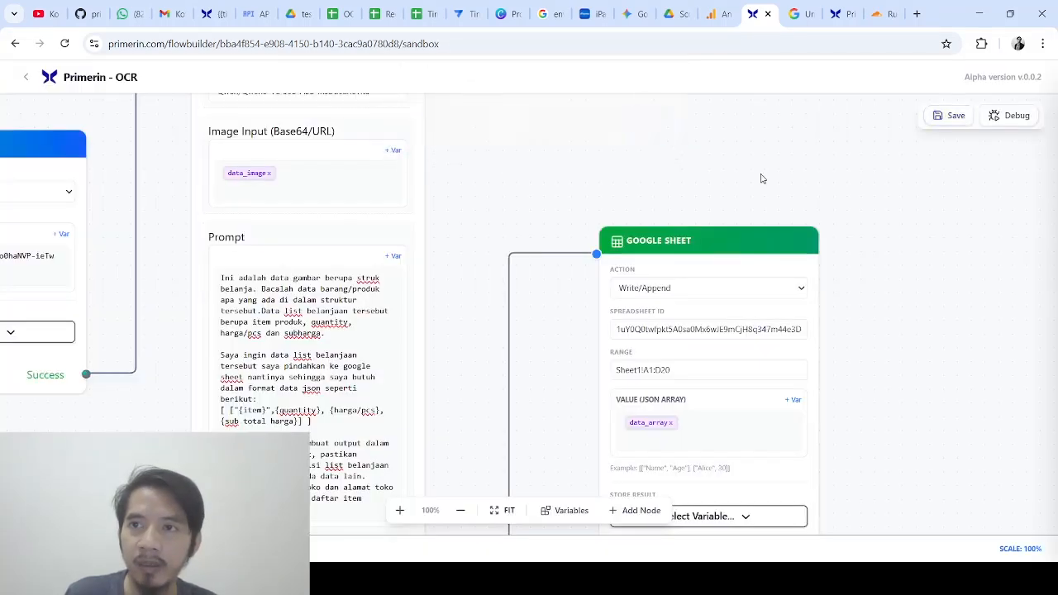
Center the Google Sheet node on the canvas and start another debug run
{"action": "left_click_drag", "start_coordinate": [762, 178], "coordinate": [699, 98]}
{"action": "left_click_drag", "start_coordinate": [670, 152], "coordinate": [641, 93]}
{"action": "left_click_drag", "start_coordinate": [823, 188], "coordinate": [672, 268]}
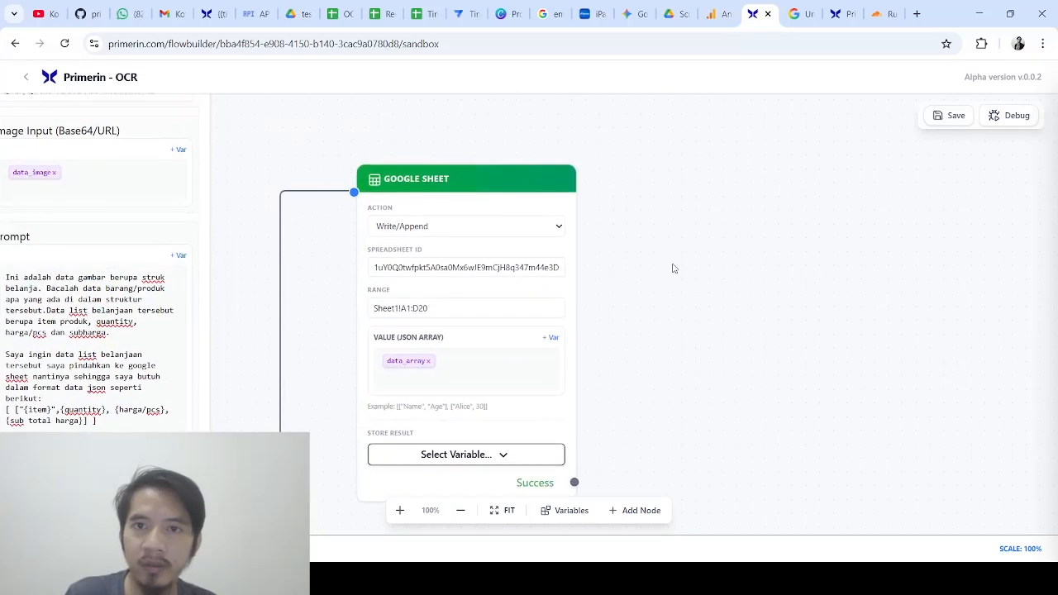
{"action": "left_click", "coordinate": [1015, 115]}
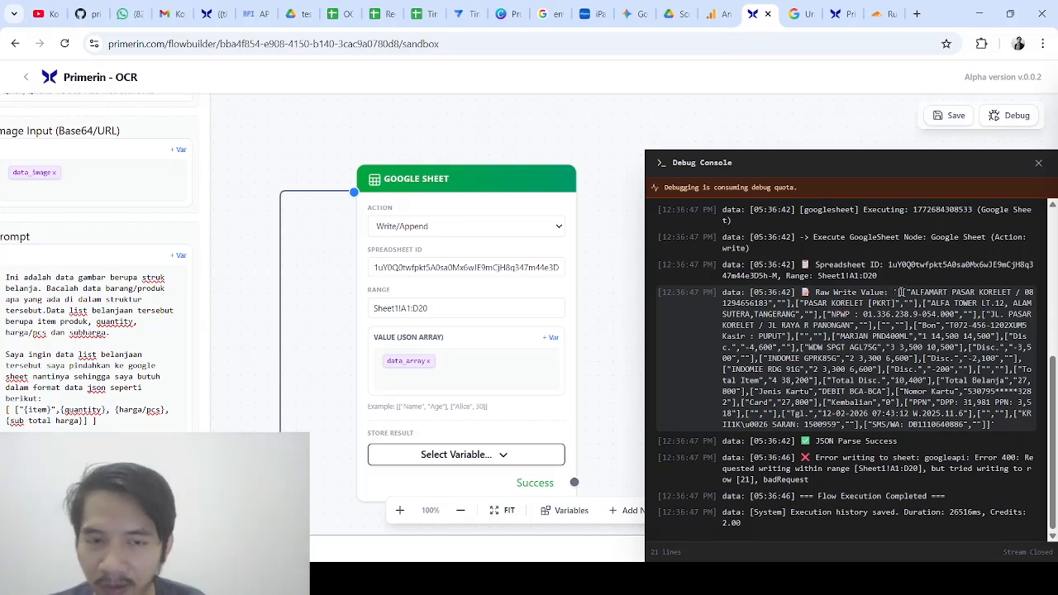
Select the store name in the Raw Write Value output, then view the receipt in Google Drive
{"action": "left_click_drag", "start_coordinate": [907, 292], "coordinate": [777, 305]}
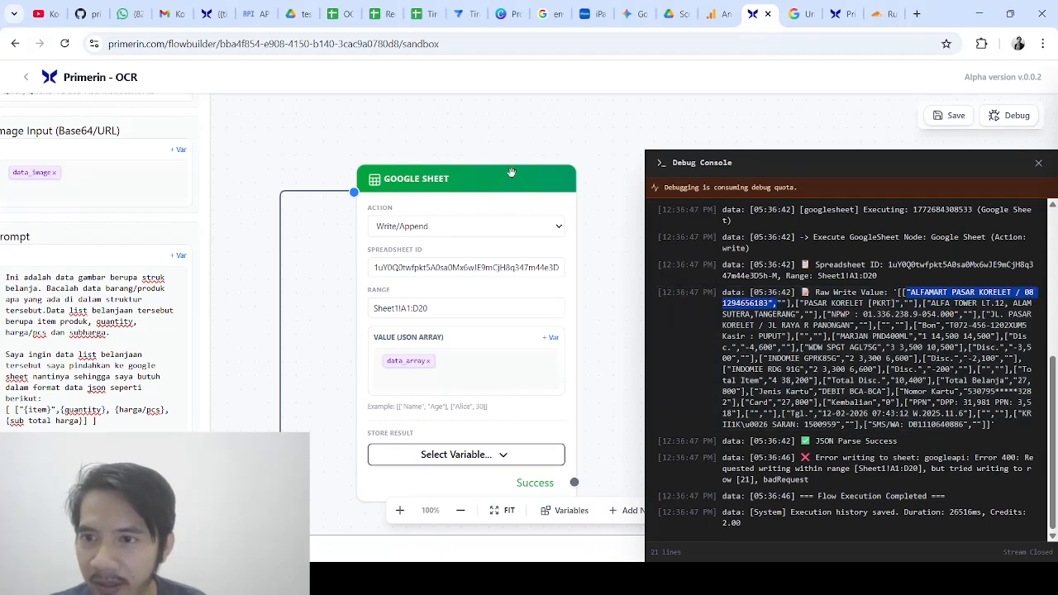
{"action": "left_click", "coordinate": [298, 10]}
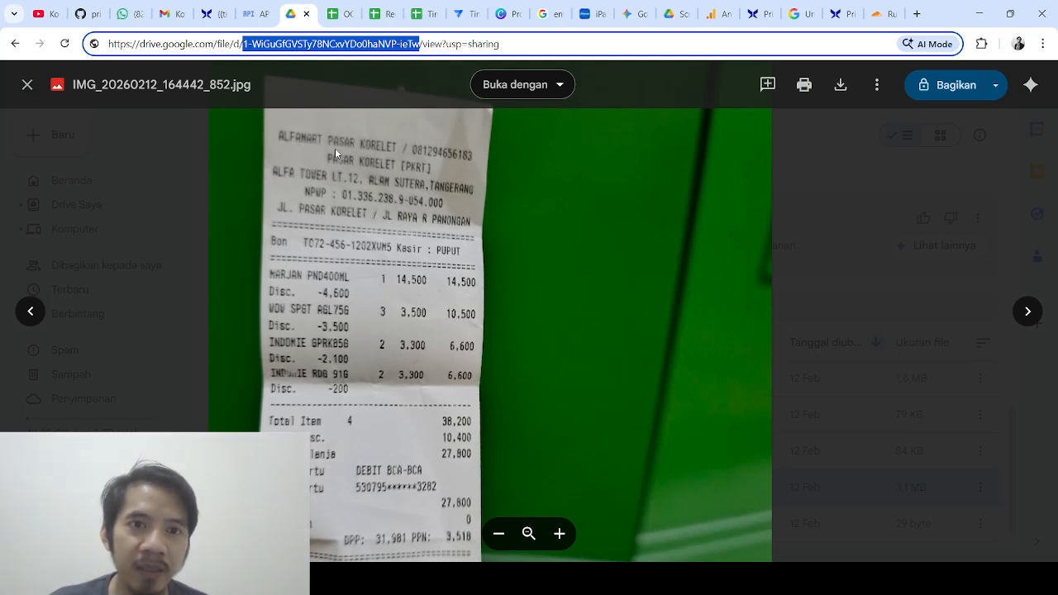
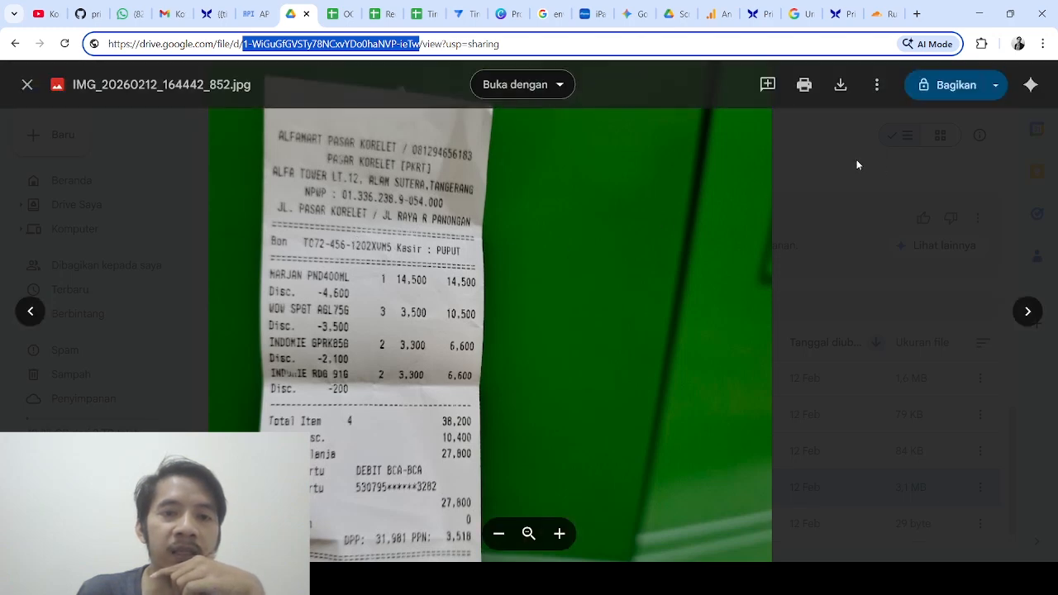
Leave the Google Drive receipt image and return to the Primerin OCR flow's debug log
{"action": "left_click", "coordinate": [756, 10]}
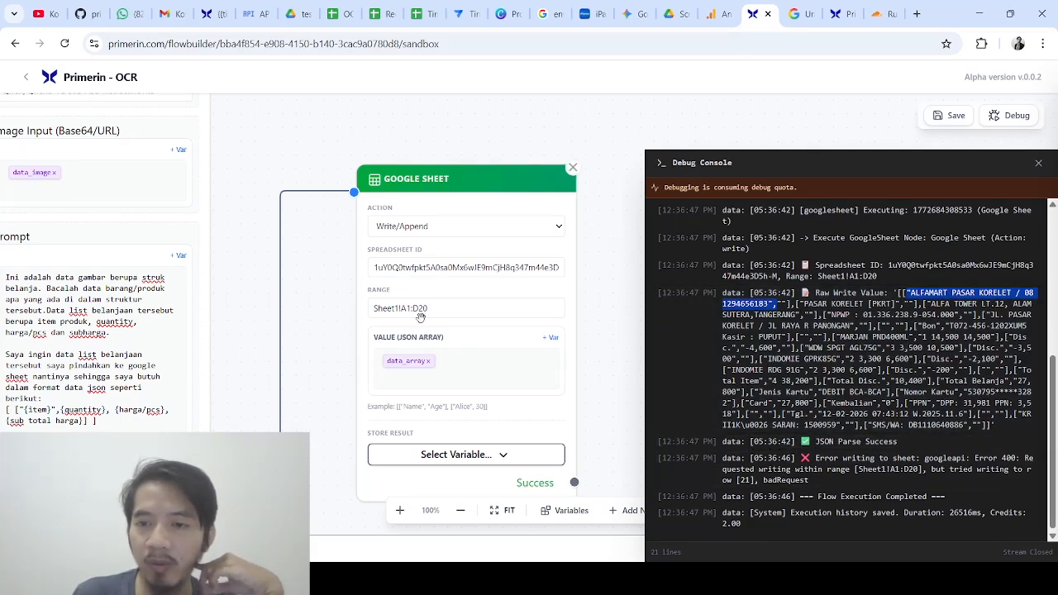
Change the sheet range's end row so it reads Sheet1!A1:D50
{"action": "left_click", "coordinate": [475, 312]}
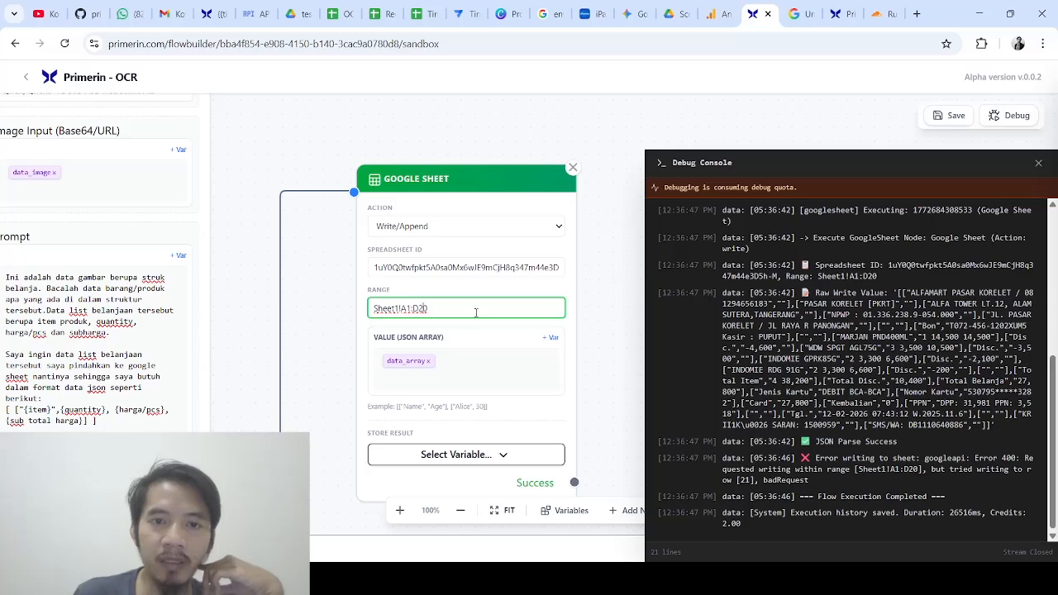
{"action": "key", "text": "BackSpace"}
{"action": "key", "text": "BackSpace"}
{"action": "type", "text": "50"}
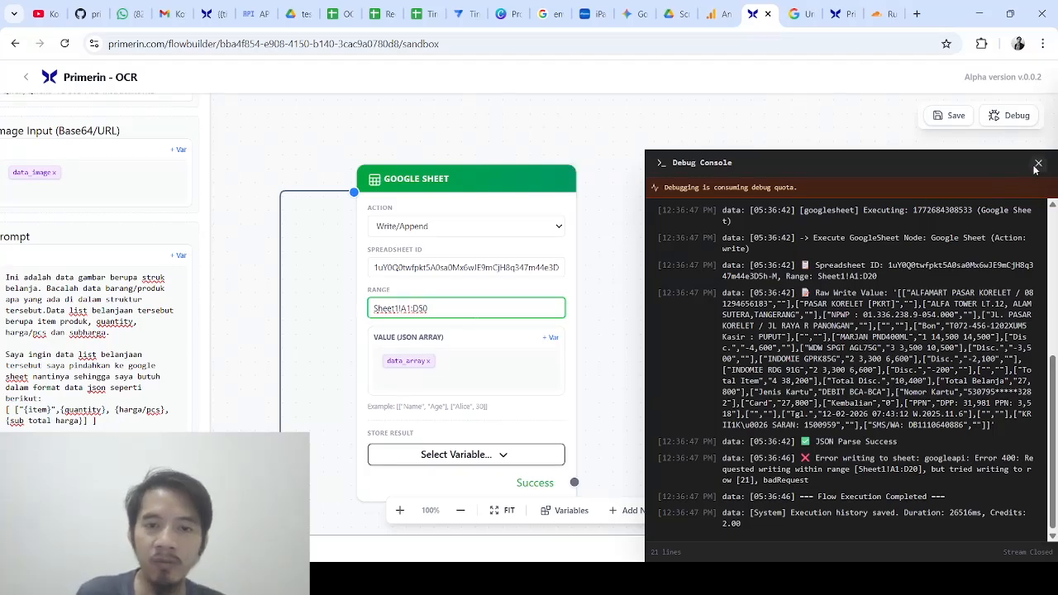
Add a prompt line saying items start after the second '---------------' divider line, and save the flow
{"action": "left_click", "coordinate": [1038, 164]}
{"action": "left_click_drag", "start_coordinate": [295, 286], "coordinate": [622, 213]}
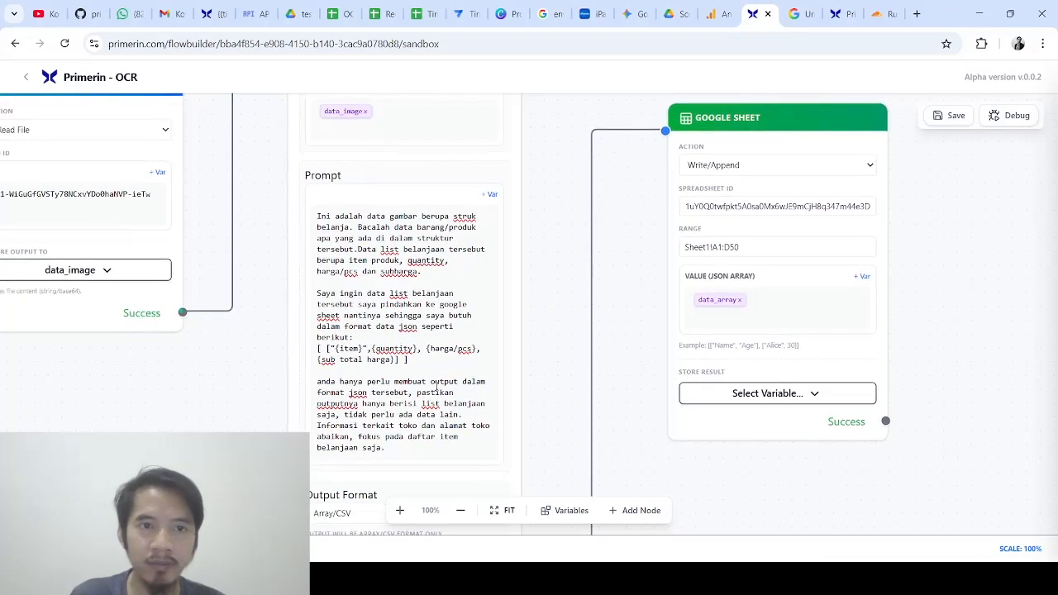
{"action": "left_click", "coordinate": [412, 451]}
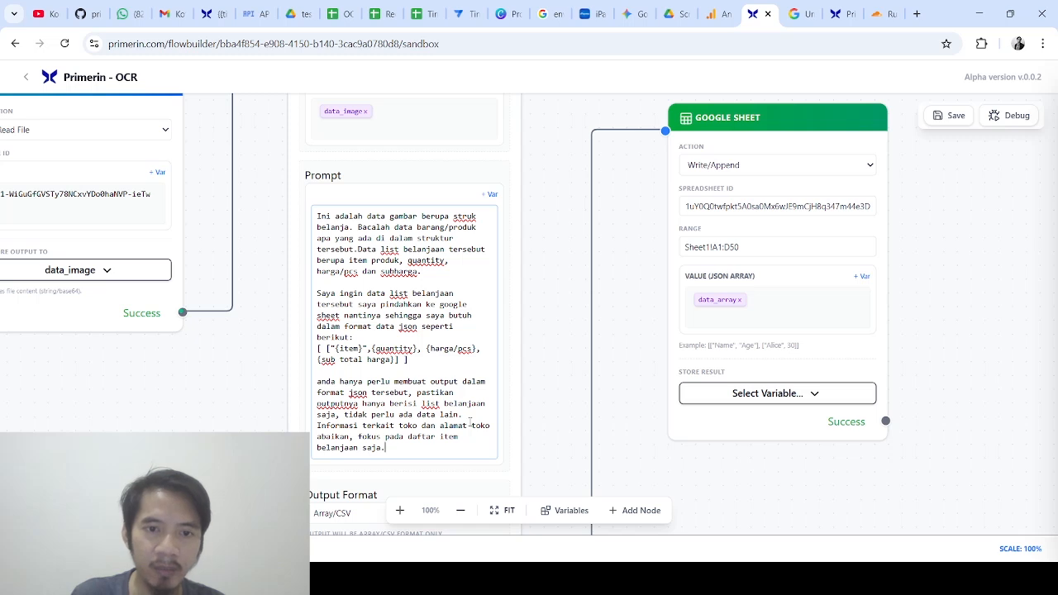
{"action": "key", "text": "Return"}
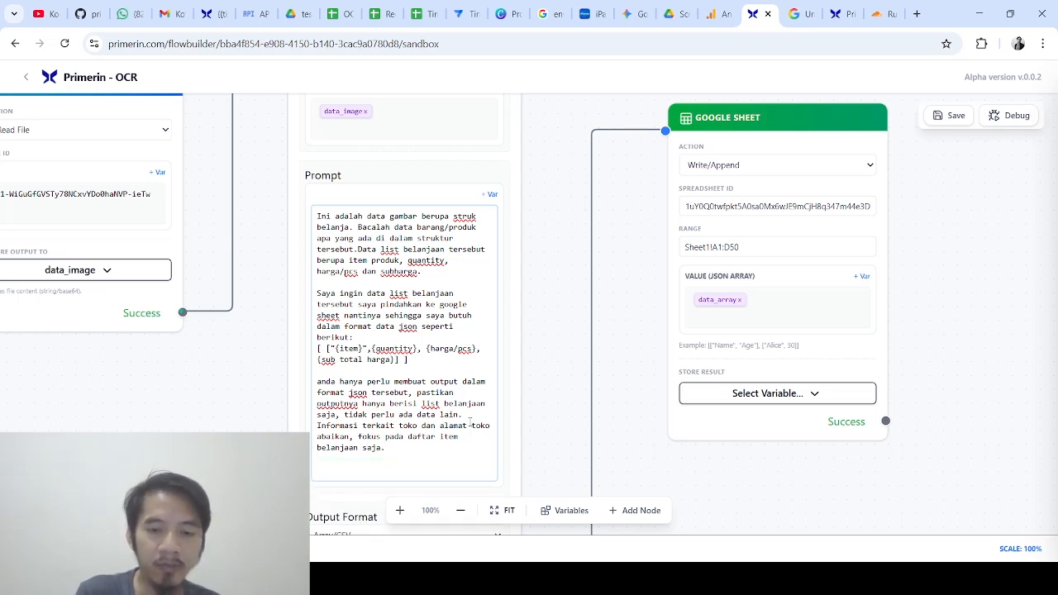
{"action": "type", "text": "ist"}
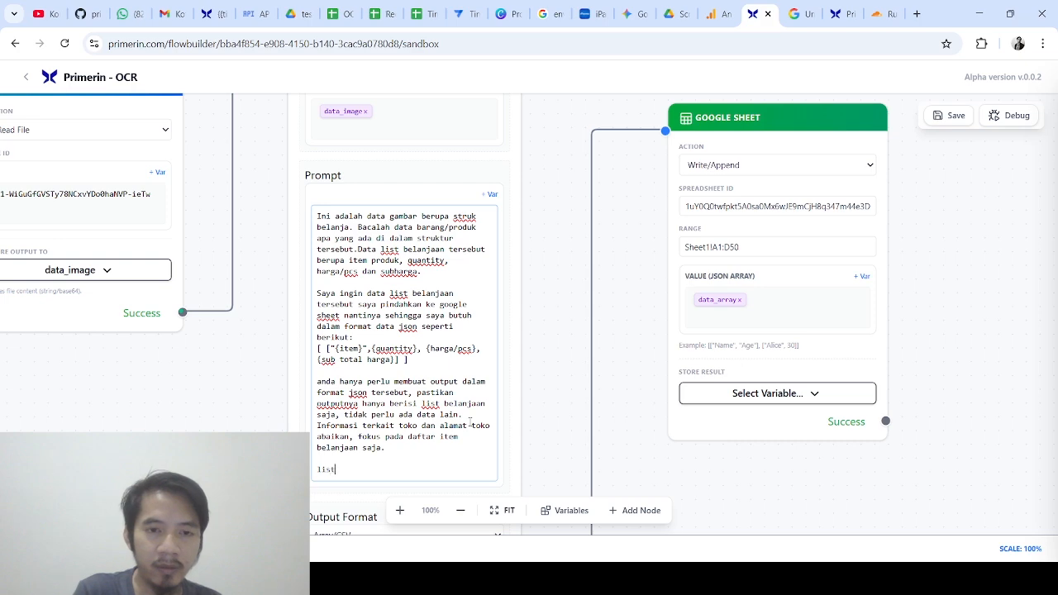
{"action": "type", "text": " item belanjaan"}
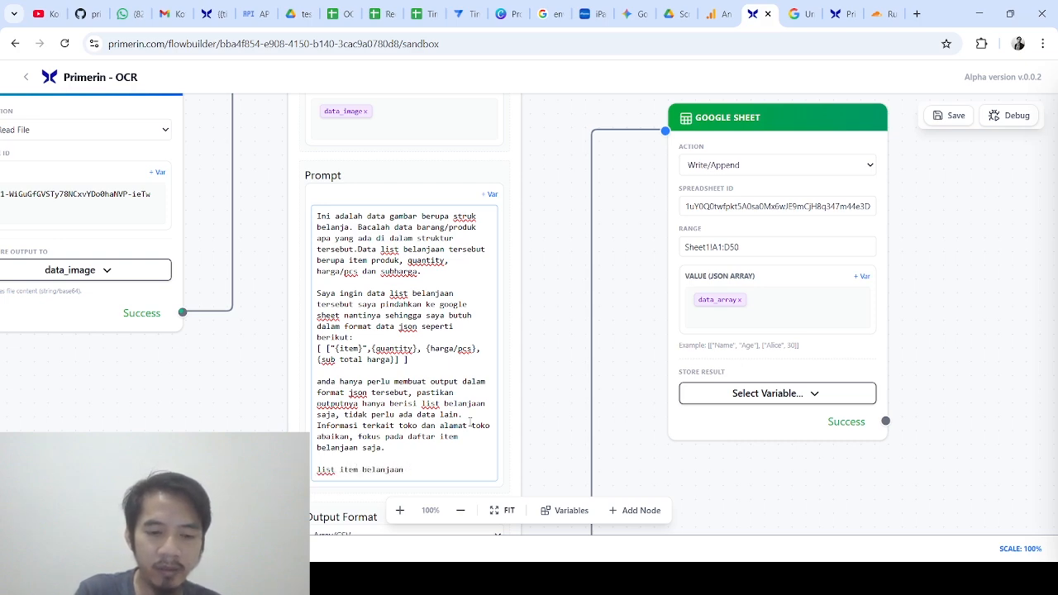
{"action": "type", "text": " itu dimulai "}
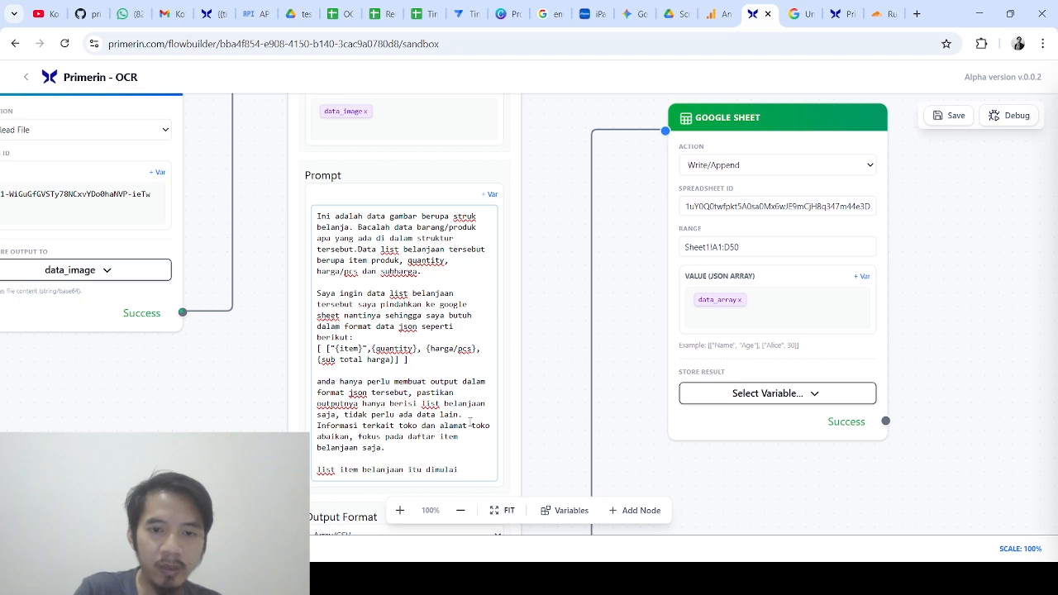
{"action": "type", "text": "setelah "}
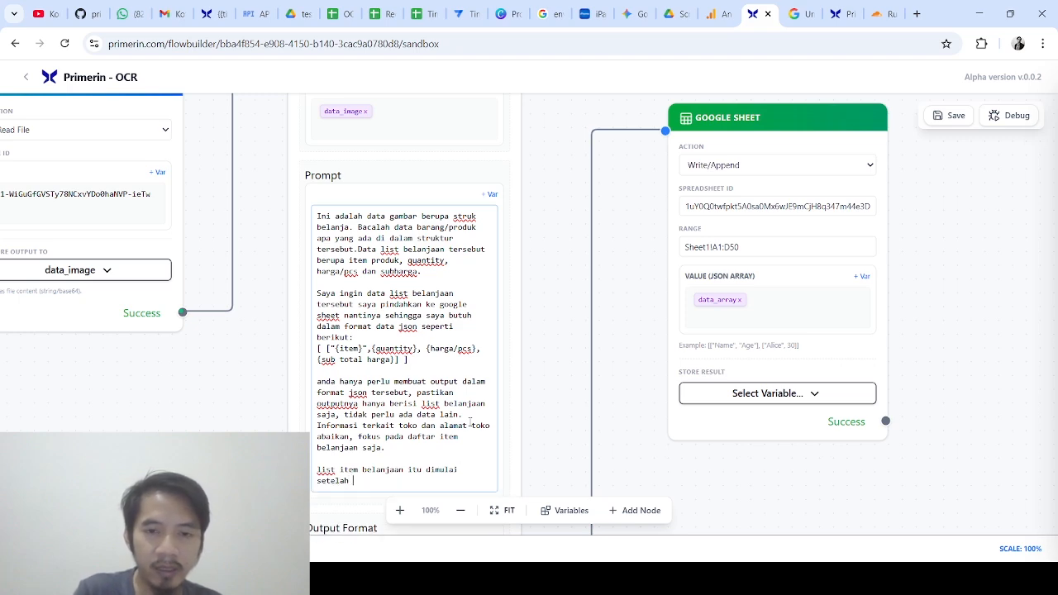
{"action": "type", "text": "garis -"}
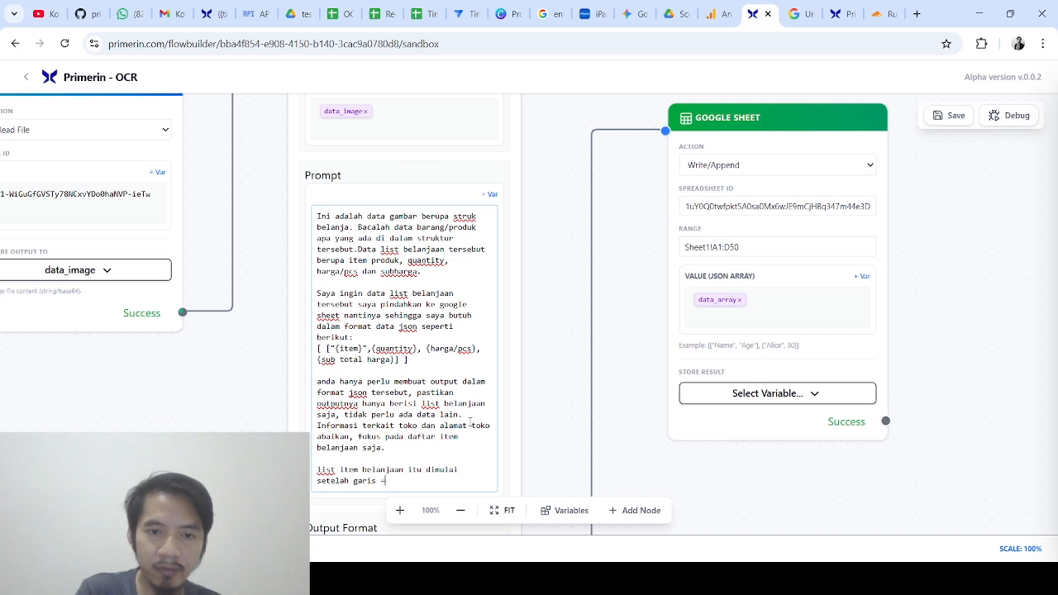
{"action": "type", "text": "---------------"}
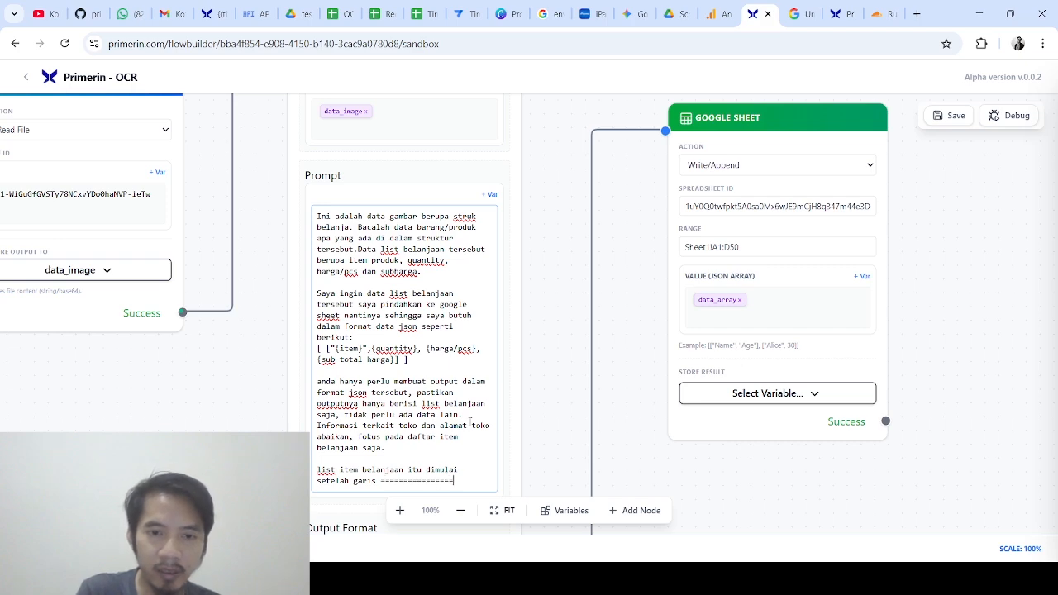
{"action": "type", "text": " yang ke"}
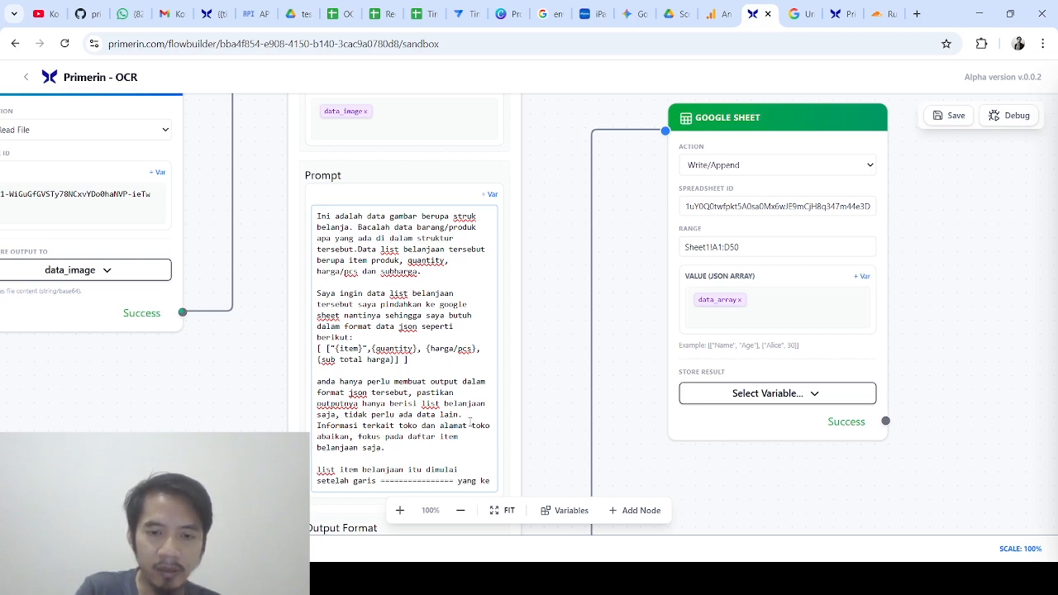
{"action": "type", "text": "-"}
{"action": "type", "text": "2, karen"}
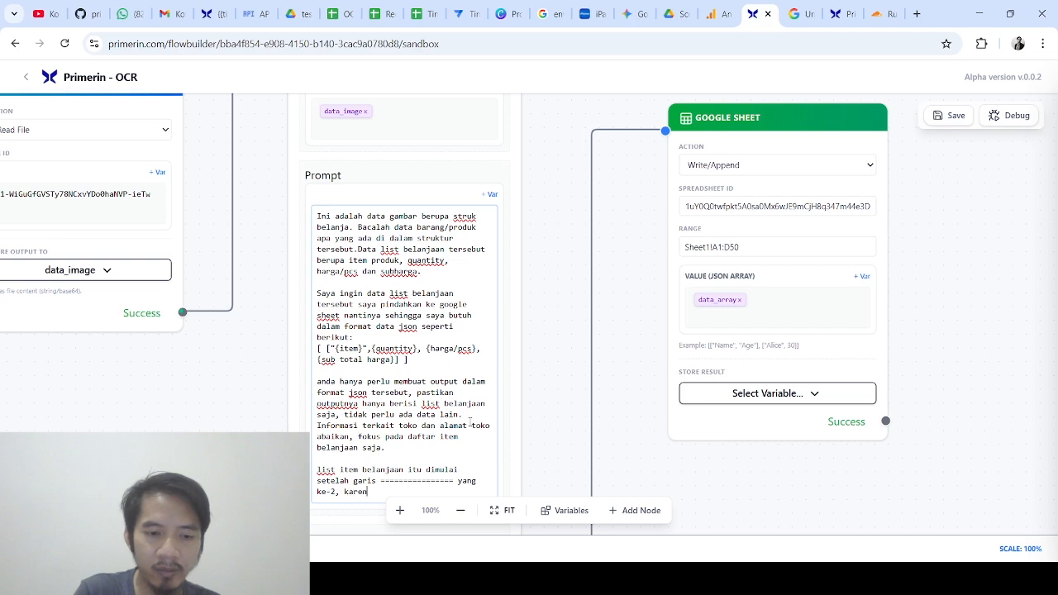
{"action": "type", "text": "a ada dua "}
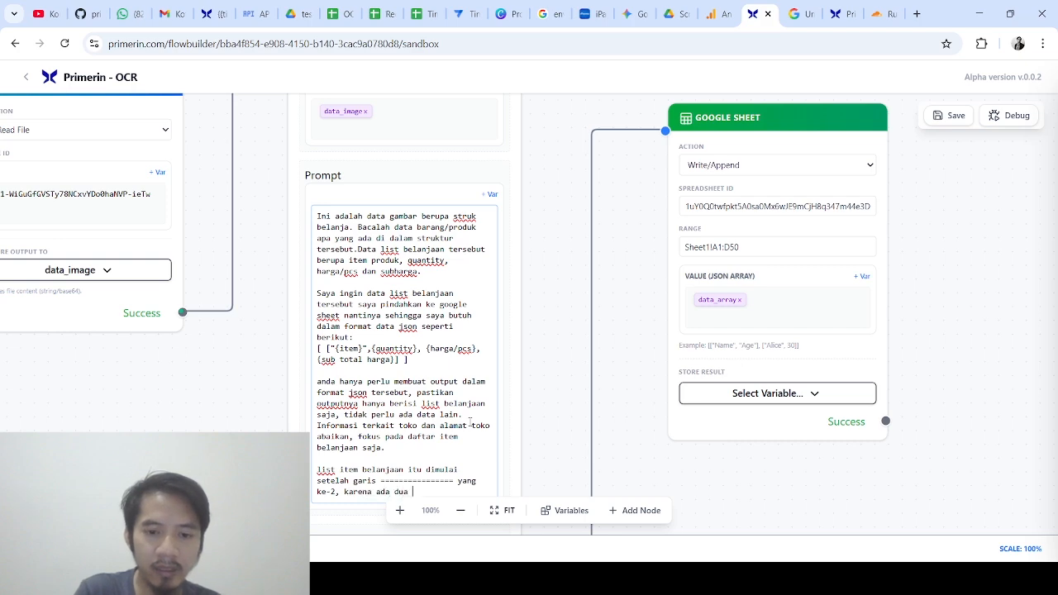
{"action": "type", "text": "garis"}
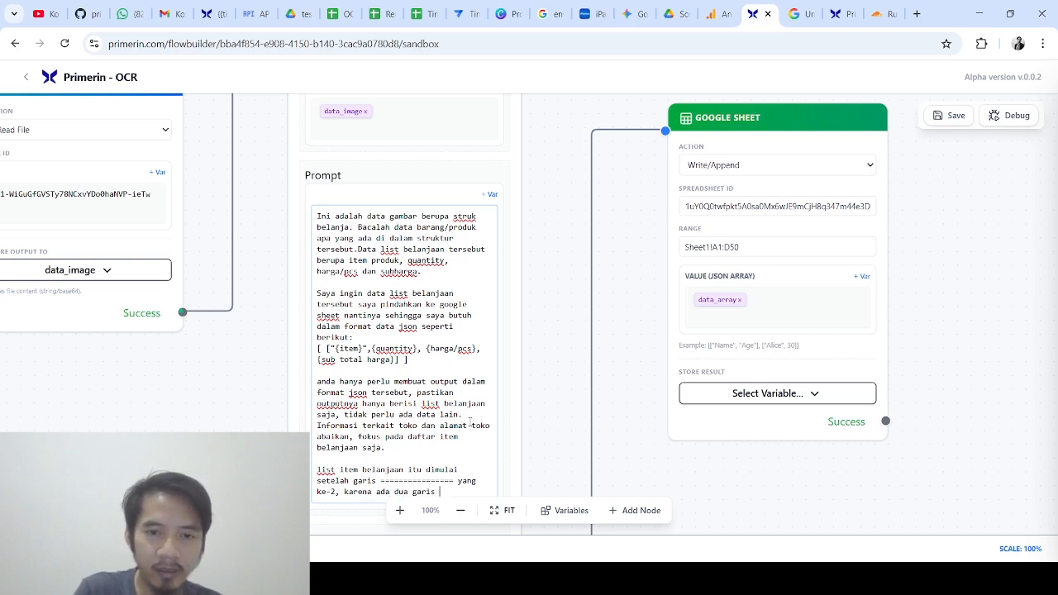
{"action": "type", "text": " -------------"}
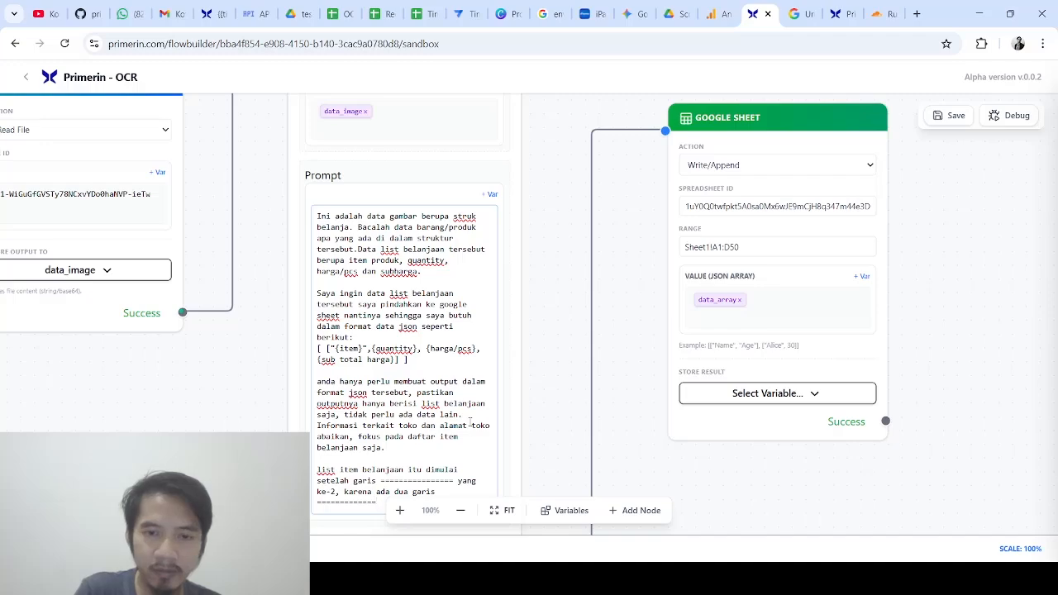
{"action": "left_click_drag", "start_coordinate": [531, 342], "coordinate": [514, 247]}
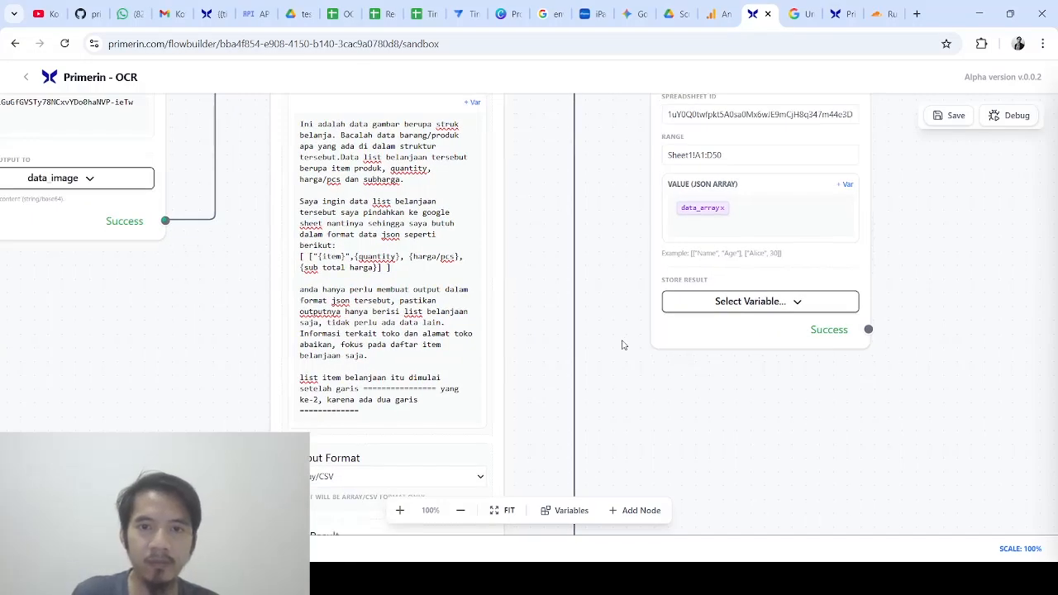
{"action": "left_click_drag", "start_coordinate": [677, 367], "coordinate": [500, 427]}
{"action": "left_click", "coordinate": [937, 115]}
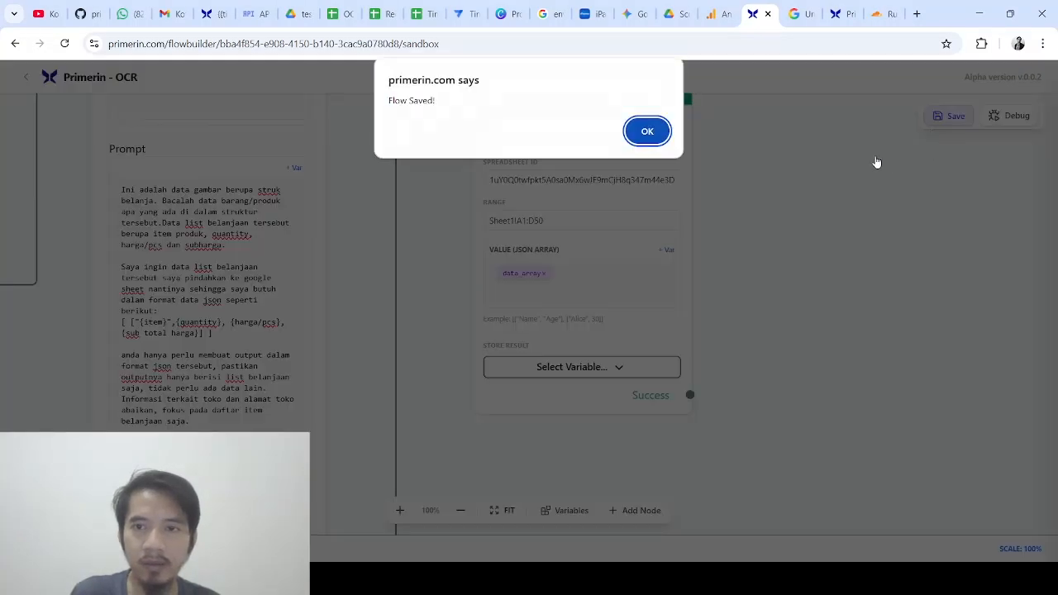
{"action": "left_click", "coordinate": [648, 130]}
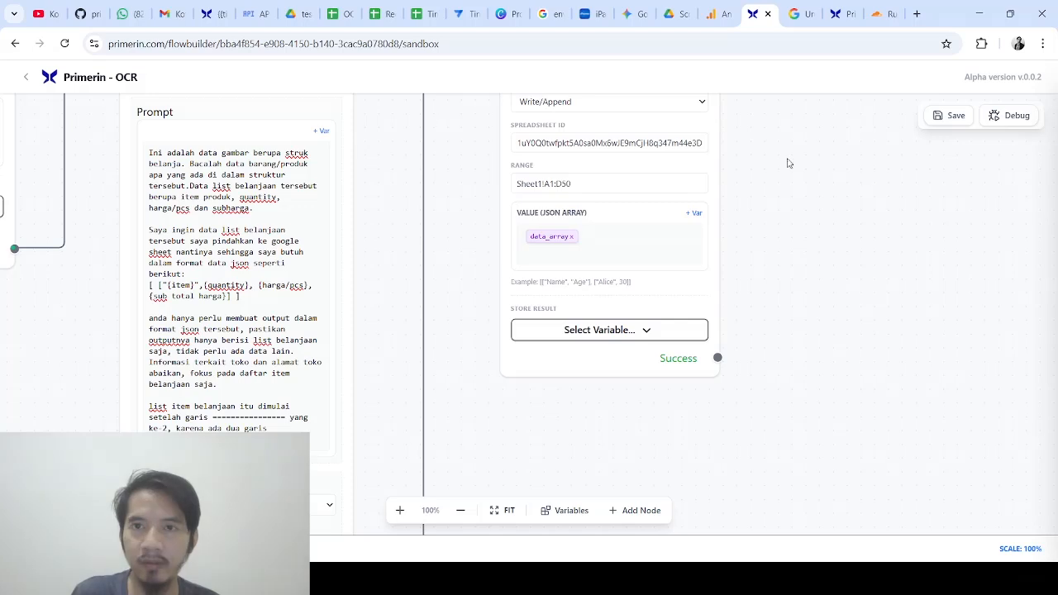
{"action": "left_click", "coordinate": [295, 9]}
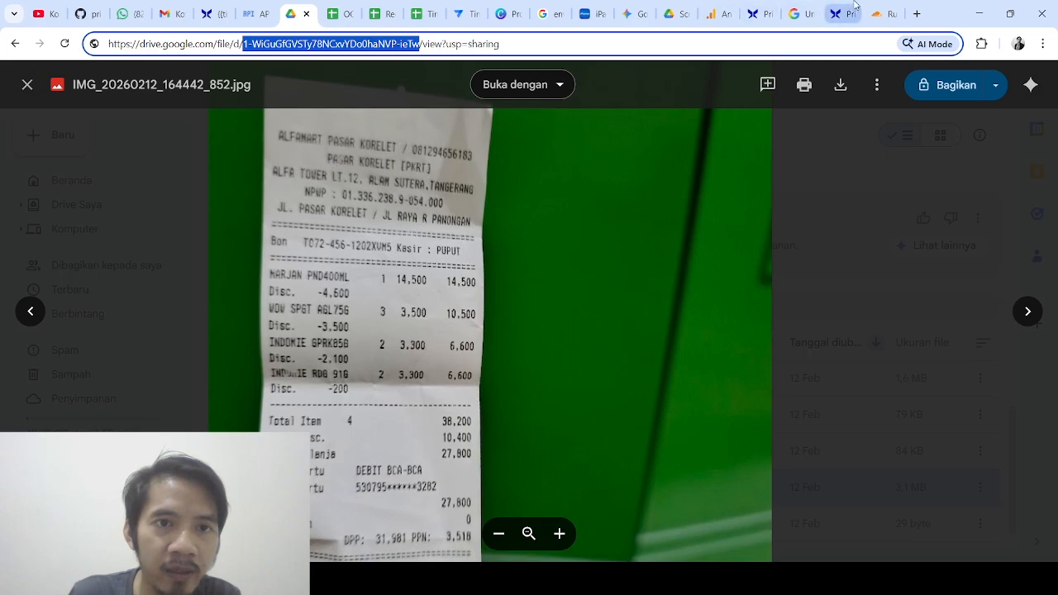
{"action": "left_click", "coordinate": [755, 13]}
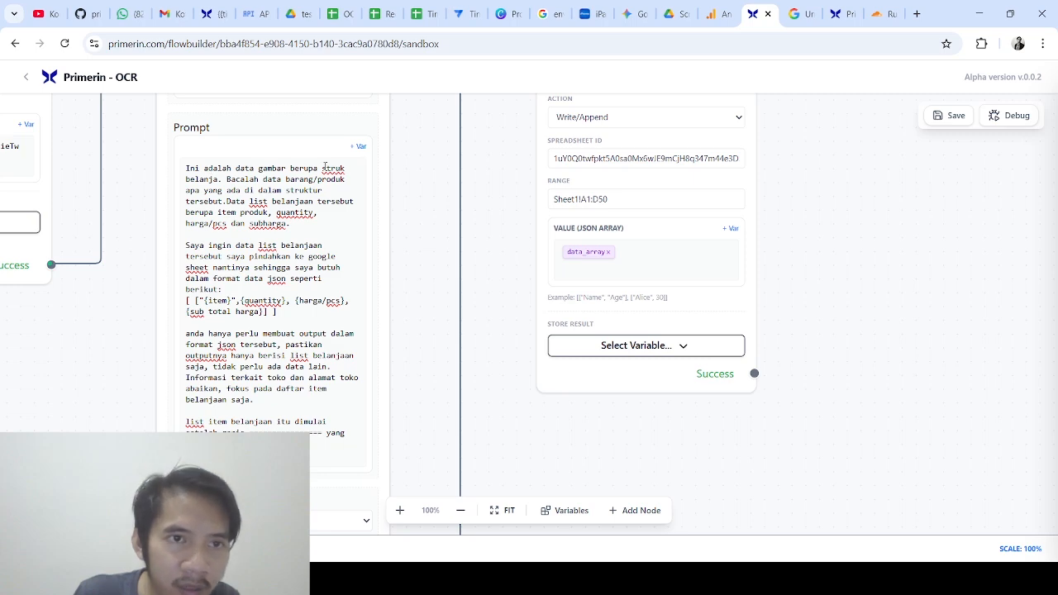
Insert 'di toko Alfamart pasar korelet' after 'belanja' in the prompt, then save the flow
{"action": "left_click", "coordinate": [218, 178]}
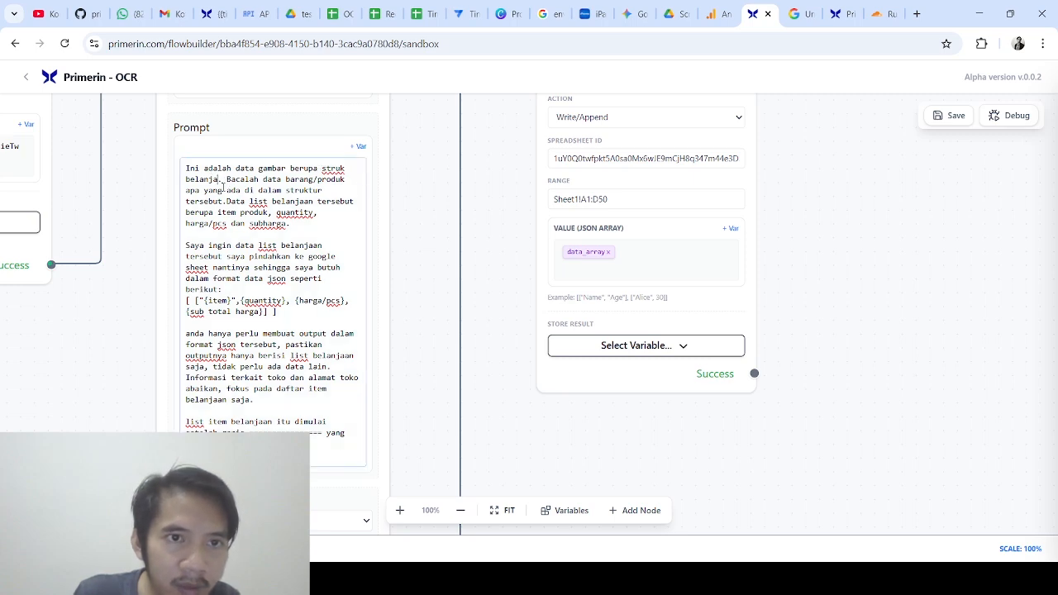
{"action": "type", "text": "di toko "}
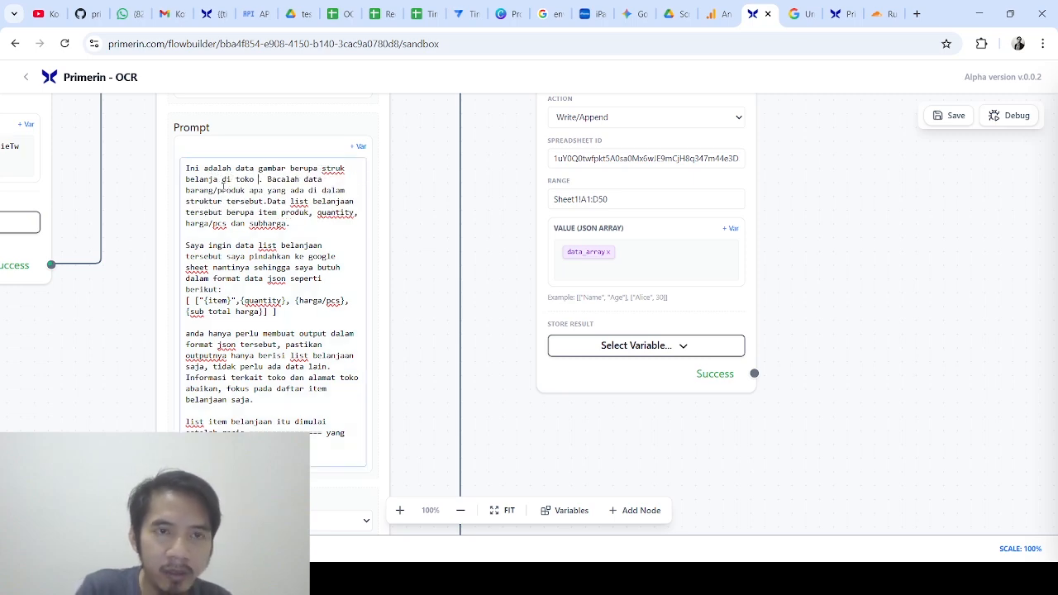
{"action": "type", "text": "Alfamar"}
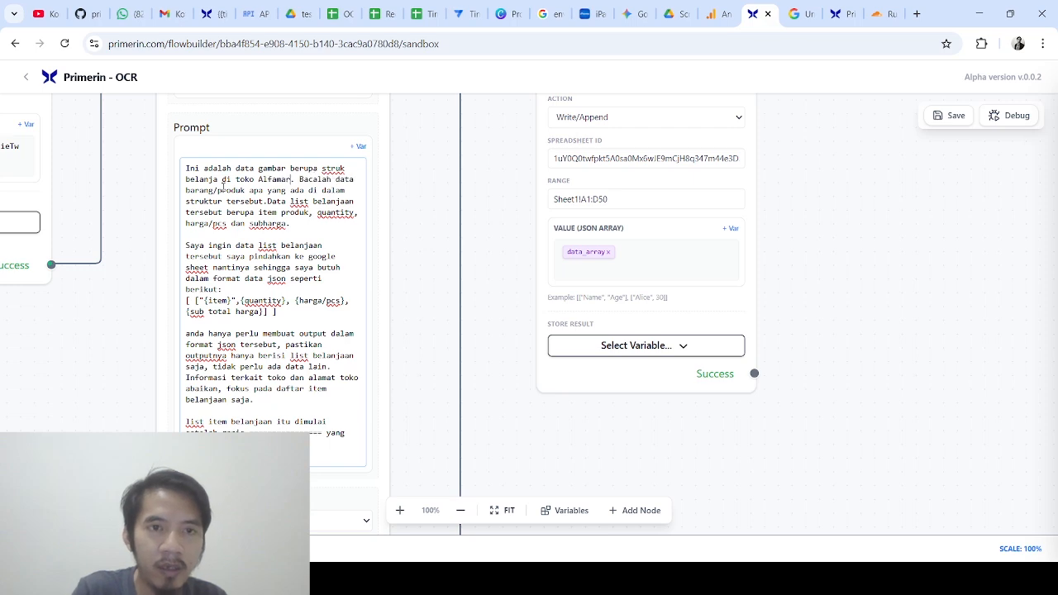
{"action": "type", "text": "t pasar kore"}
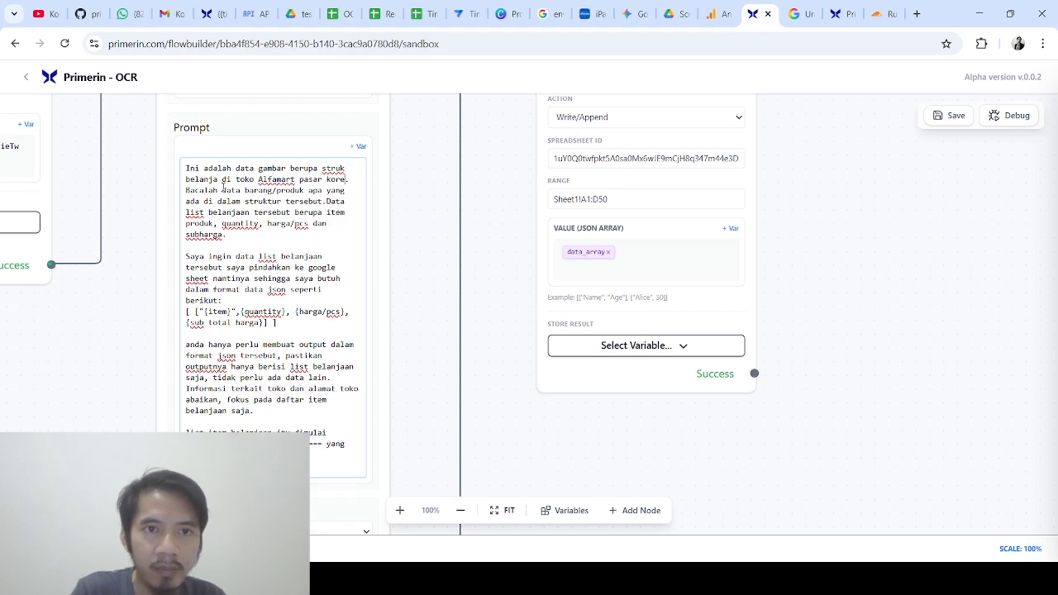
{"action": "type", "text": "let"}
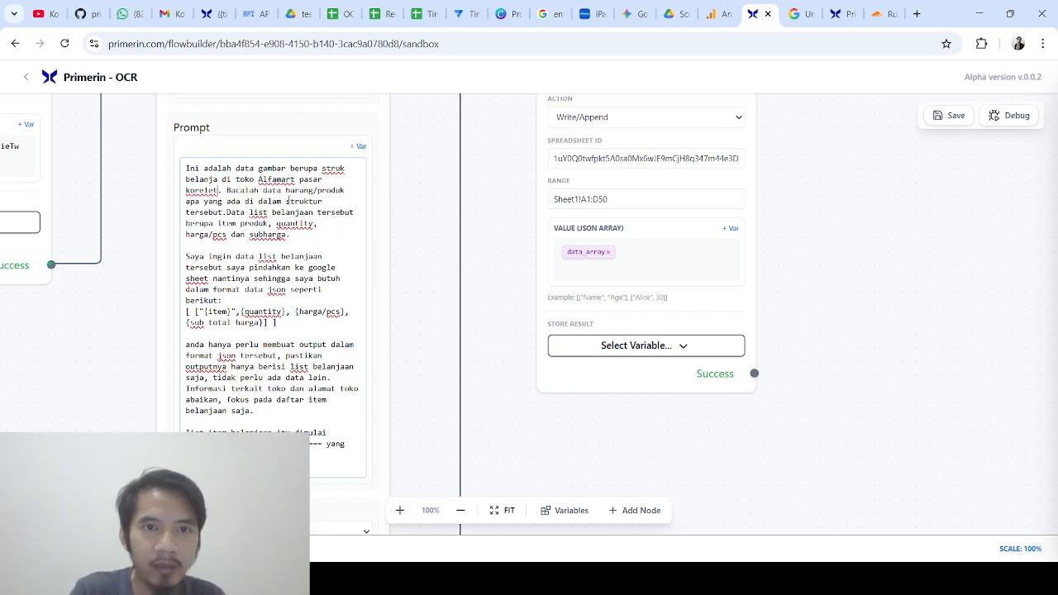
{"action": "left_click", "coordinate": [405, 203]}
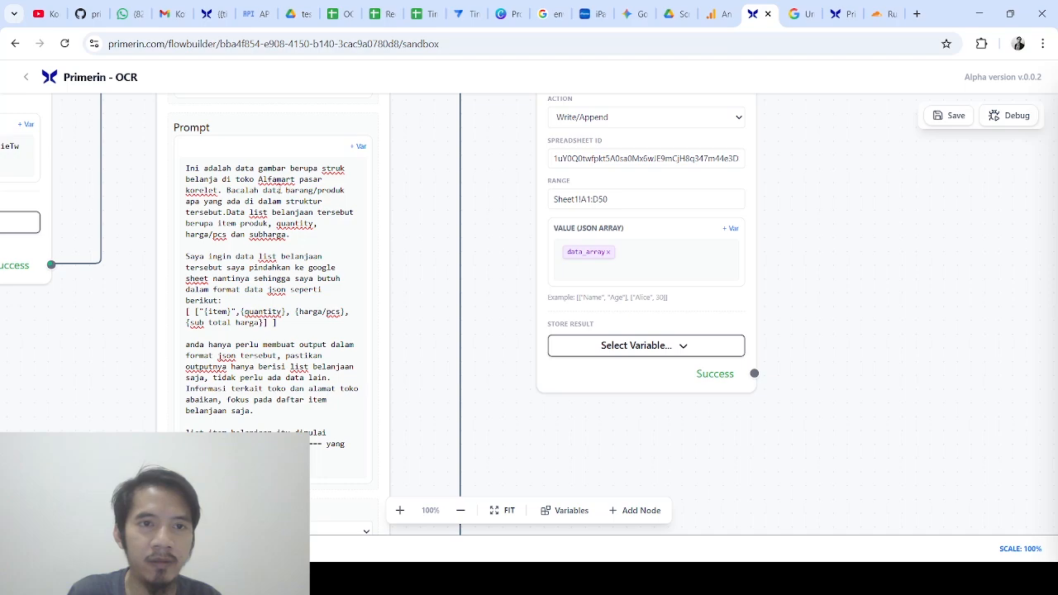
{"action": "left_click", "coordinate": [940, 118]}
{"action": "key", "text": "Return"}
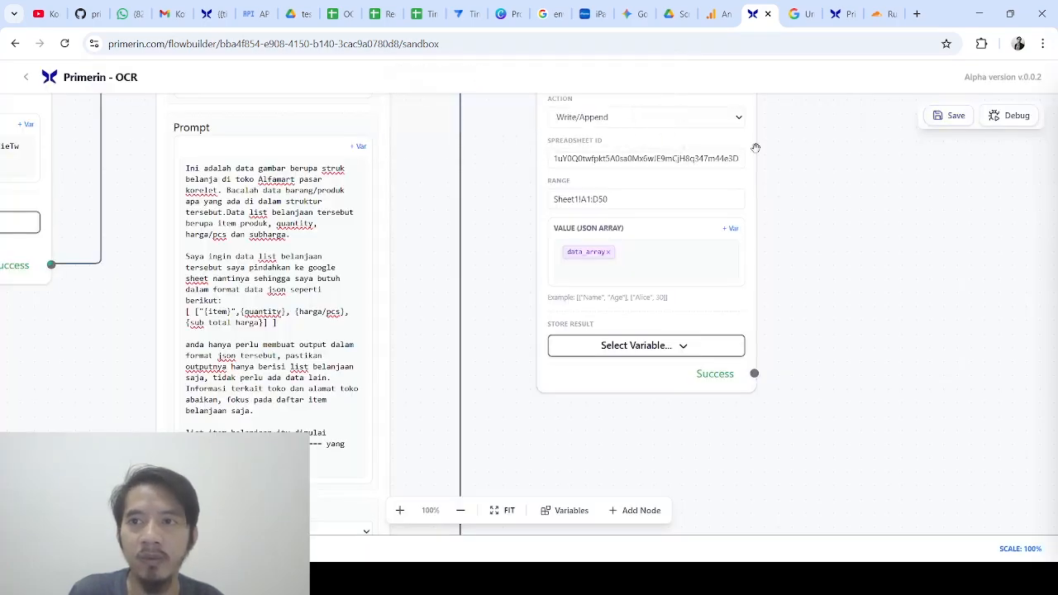
{"action": "scroll", "coordinate": [851, 226], "scroll_direction": "down", "scroll_amount": 2}
{"action": "scroll", "coordinate": [815, 125], "scroll_direction": "up", "scroll_amount": 2}
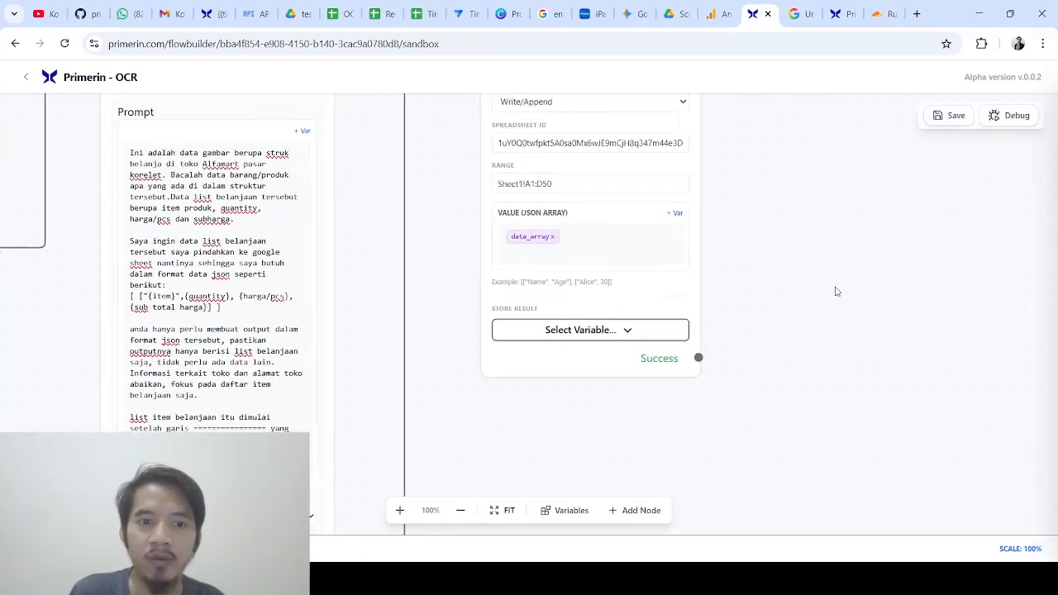
{"action": "scroll", "coordinate": [818, 285], "scroll_direction": "up", "scroll_amount": 1}
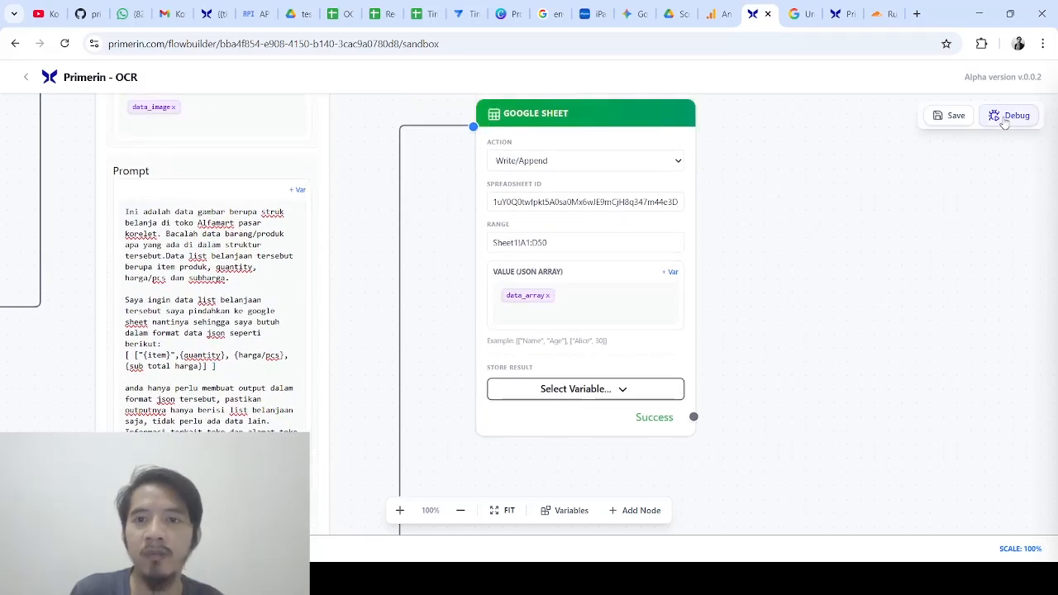
Debug-run the flow until the sheet write succeeds, then highlight the store name in Raw Write Value
{"action": "left_click", "coordinate": [1004, 120]}
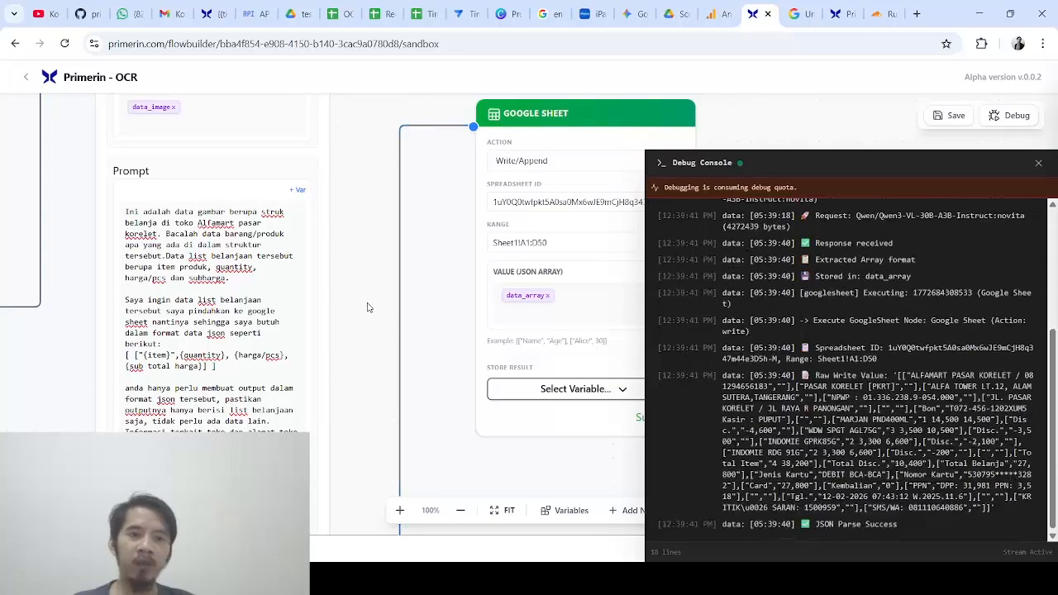
{"action": "left_click_drag", "start_coordinate": [365, 307], "coordinate": [359, 231]}
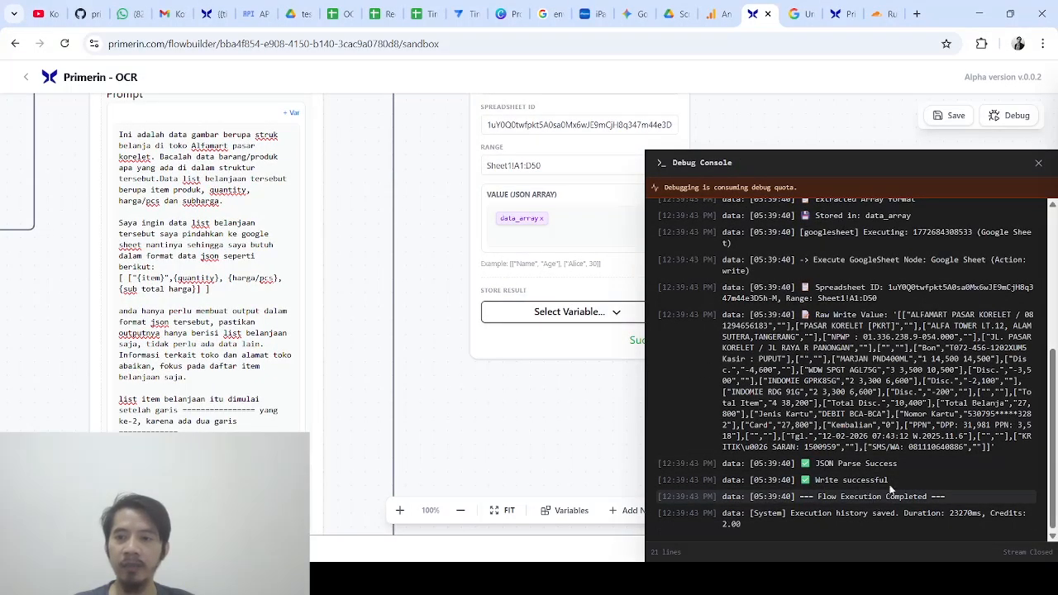
{"action": "left_click_drag", "start_coordinate": [911, 315], "coordinate": [1014, 315]}
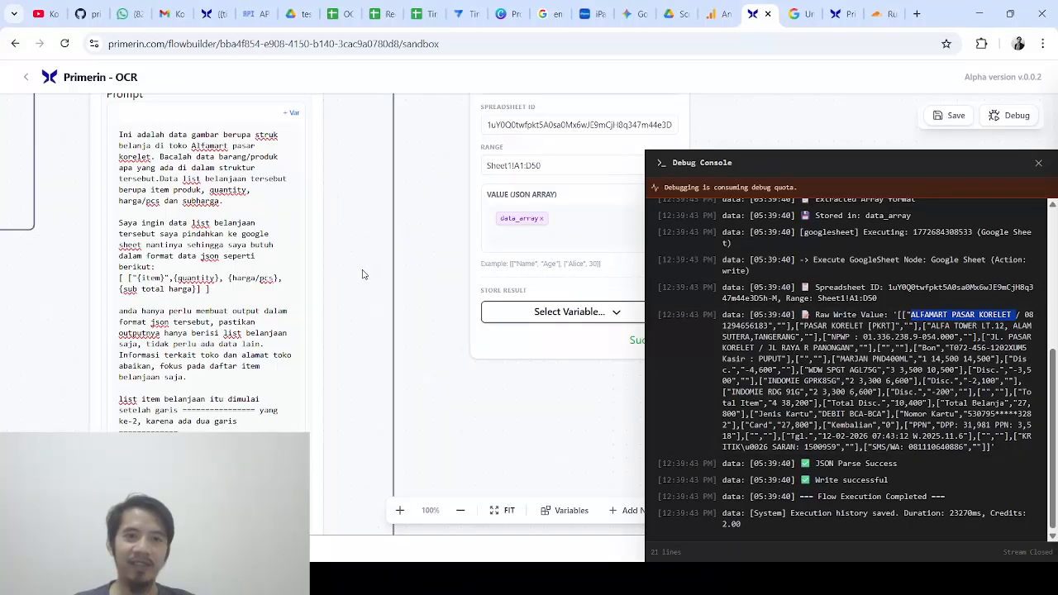
{"action": "left_click_drag", "start_coordinate": [359, 290], "coordinate": [371, 224]}
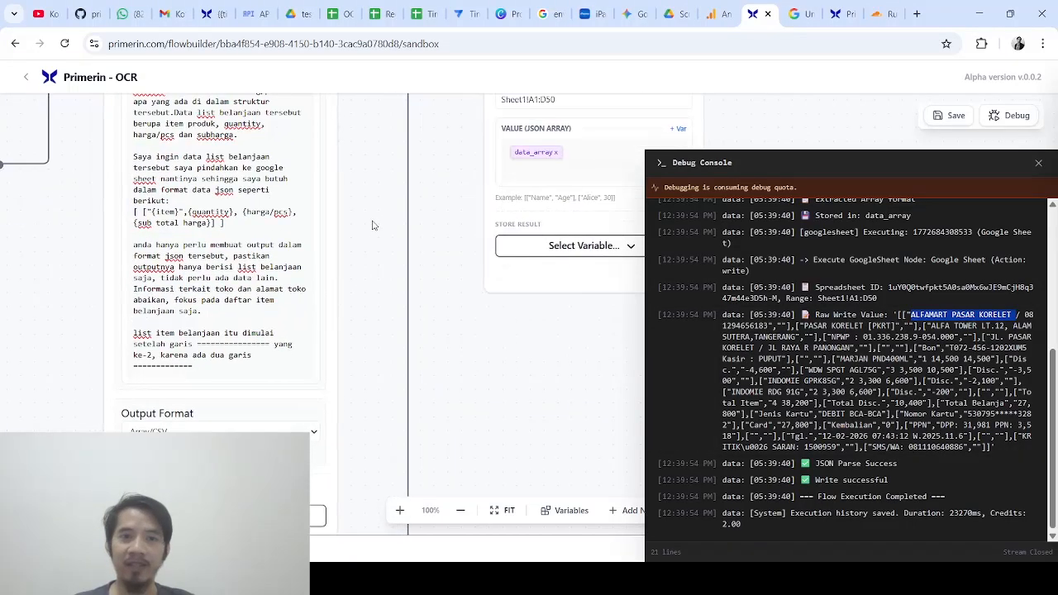
Open the OCR spreadsheet and check the store header rows in A1, B4, A5 and A7
{"action": "left_click", "coordinate": [339, 14]}
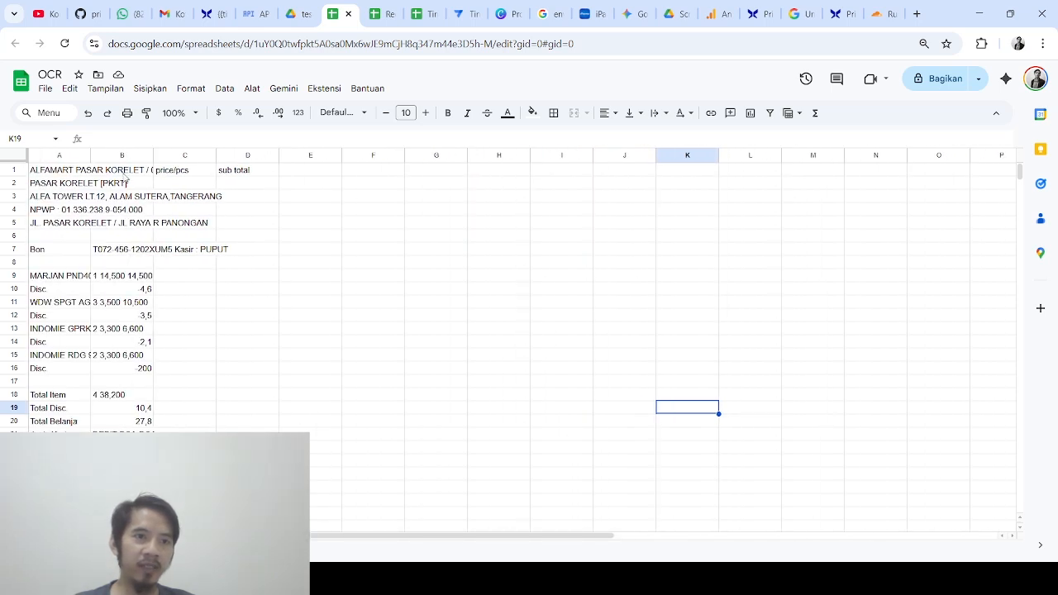
{"action": "left_click", "coordinate": [56, 171]}
{"action": "left_click", "coordinate": [98, 211]}
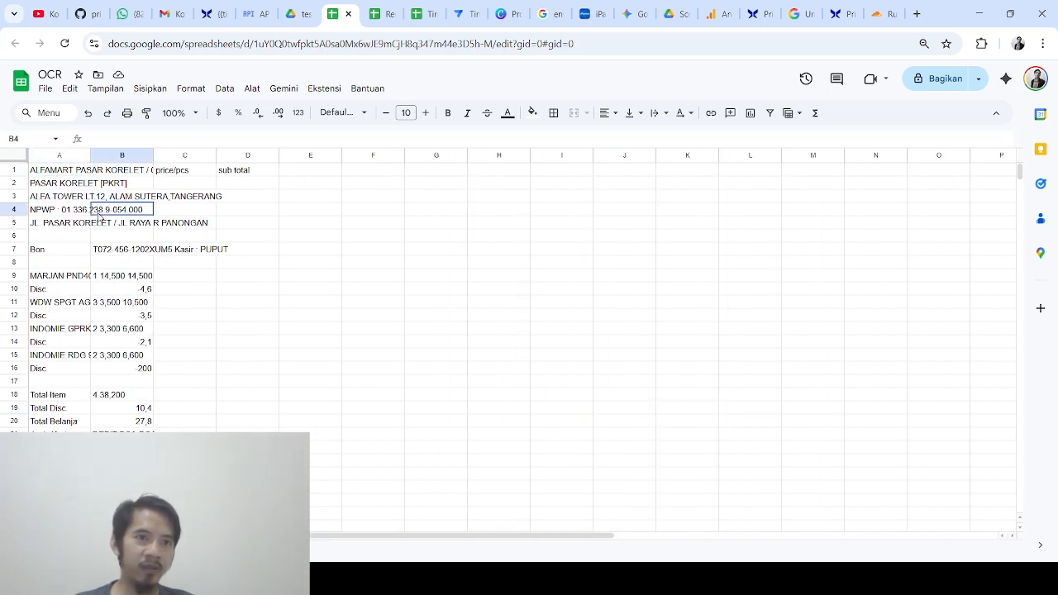
{"action": "left_click", "coordinate": [44, 250]}
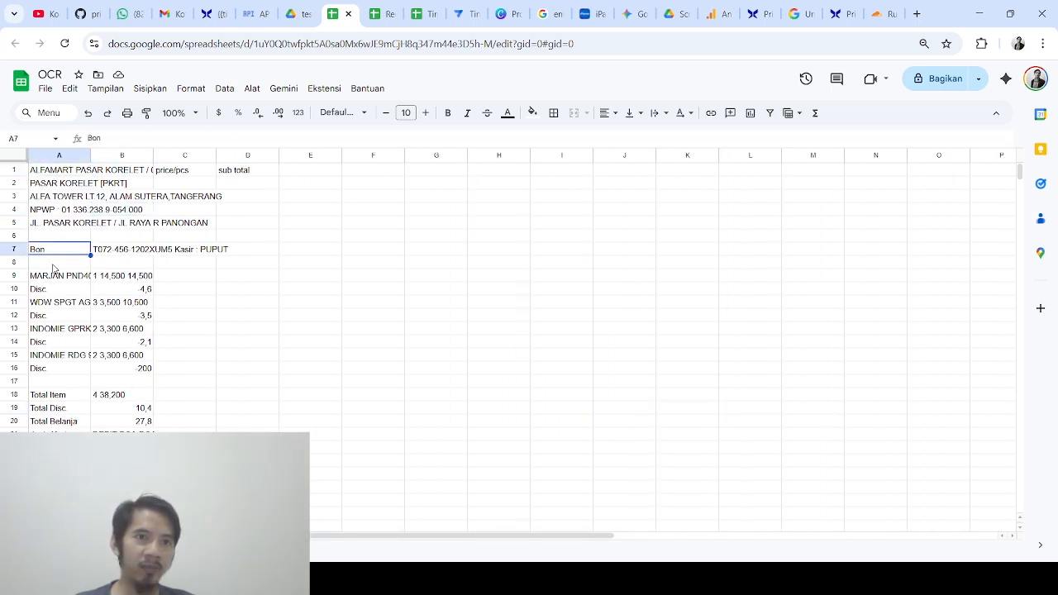
{"action": "left_click", "coordinate": [93, 236]}
{"action": "left_click", "coordinate": [89, 222]}
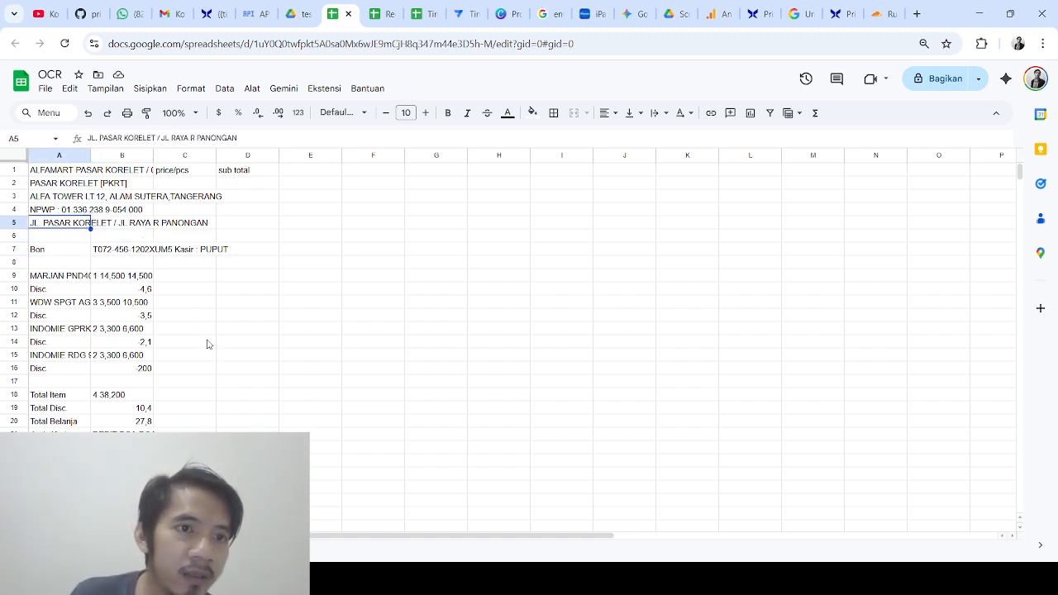
Check the item rows' values from A9 and B8 through B16, including the -200 discount
{"action": "left_click", "coordinate": [58, 279]}
{"action": "left_click_drag", "start_coordinate": [100, 275], "coordinate": [97, 268]}
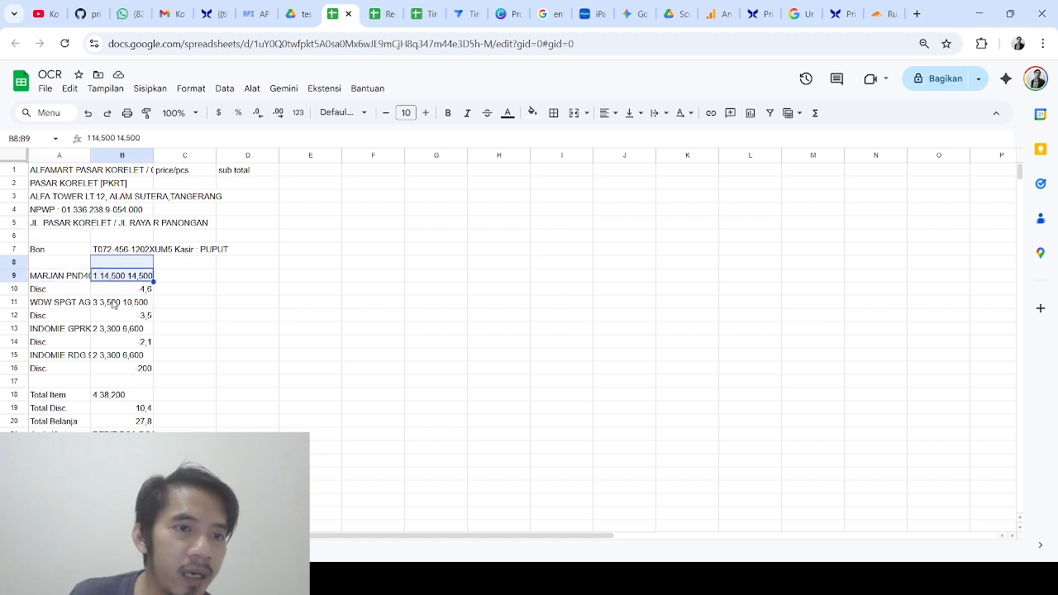
{"action": "left_click", "coordinate": [113, 305]}
{"action": "left_click", "coordinate": [106, 334]}
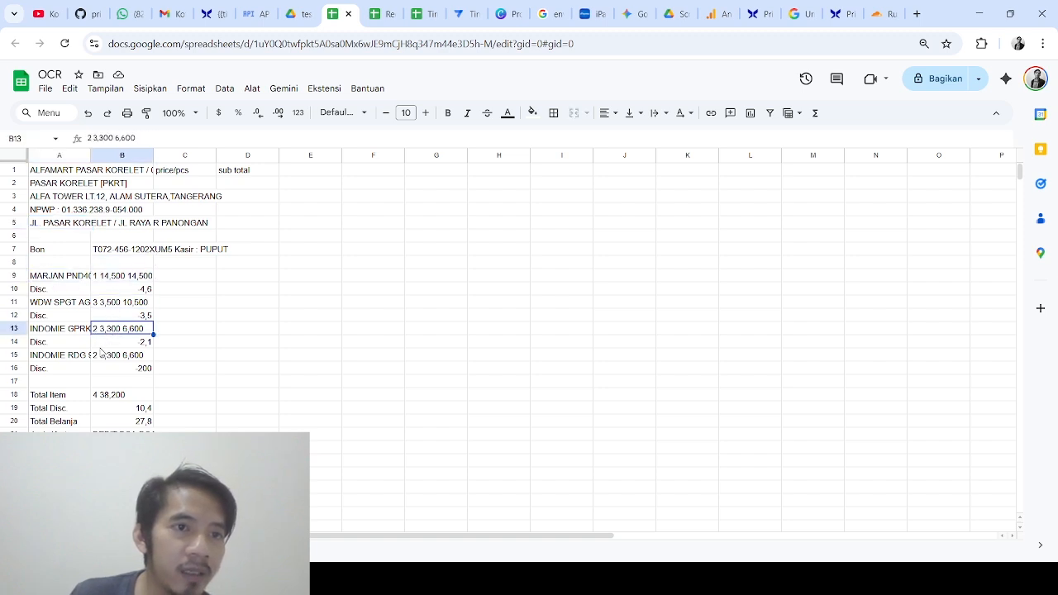
{"action": "left_click", "coordinate": [103, 343]}
{"action": "left_click", "coordinate": [104, 357]}
{"action": "left_click", "coordinate": [101, 369]}
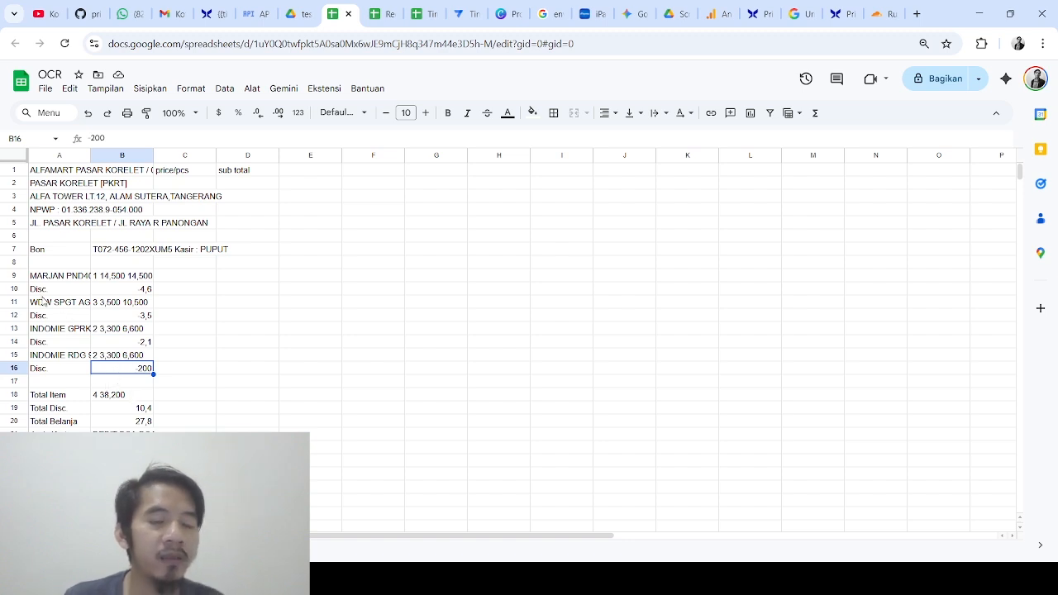
Verify the Disc. labels and item names in cells A10, A13, A14 and A16
{"action": "left_click", "coordinate": [38, 292]}
{"action": "left_click", "coordinate": [46, 328]}
{"action": "left_click", "coordinate": [45, 343]}
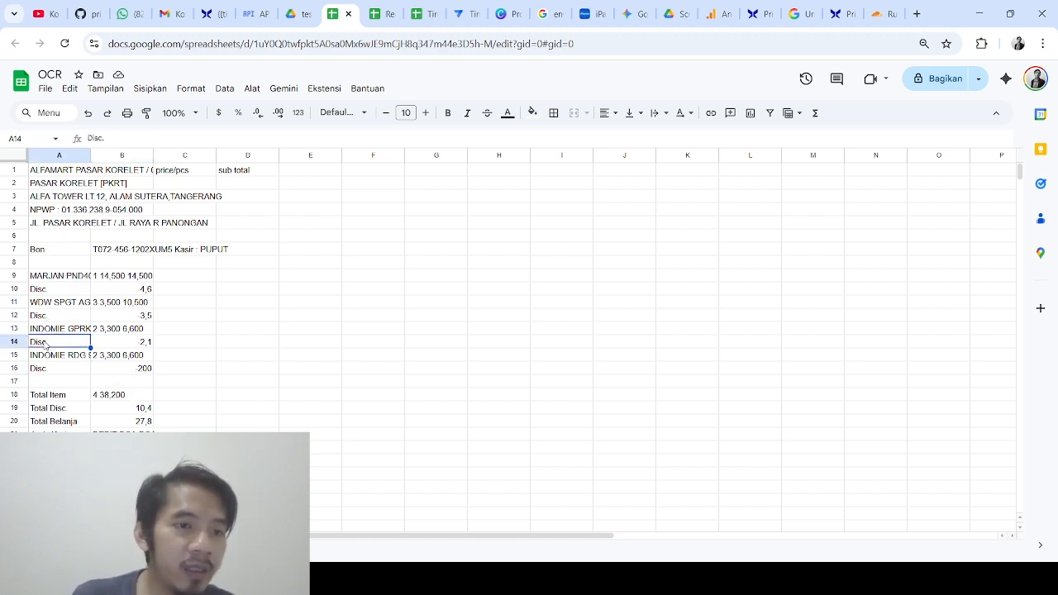
{"action": "left_click", "coordinate": [40, 371]}
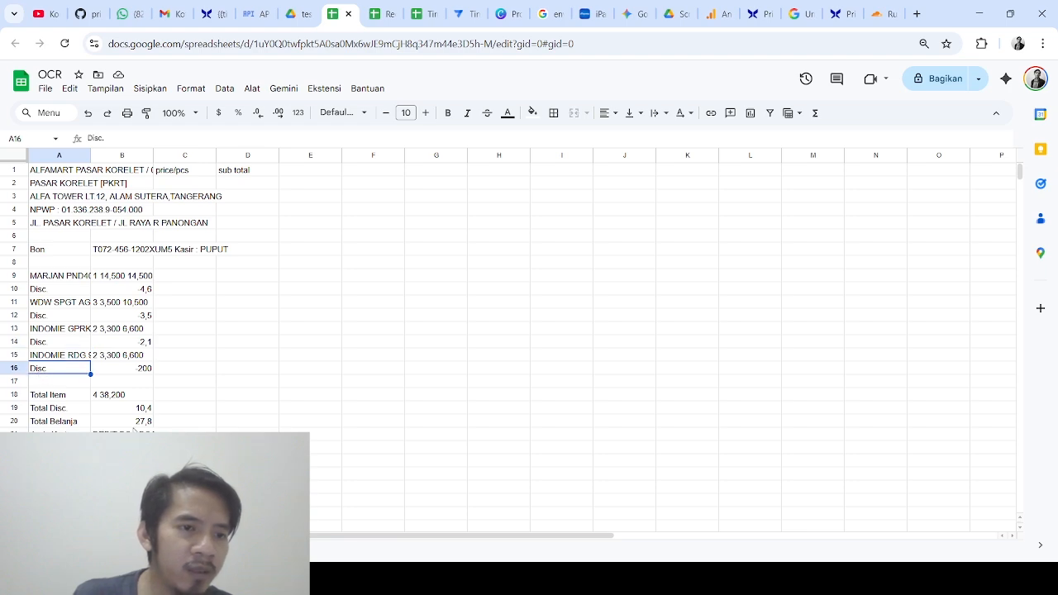
{"action": "scroll", "coordinate": [134, 429], "scroll_direction": "down", "scroll_amount": 2}
{"action": "scroll", "coordinate": [134, 429], "scroll_direction": "up", "scroll_amount": 2}
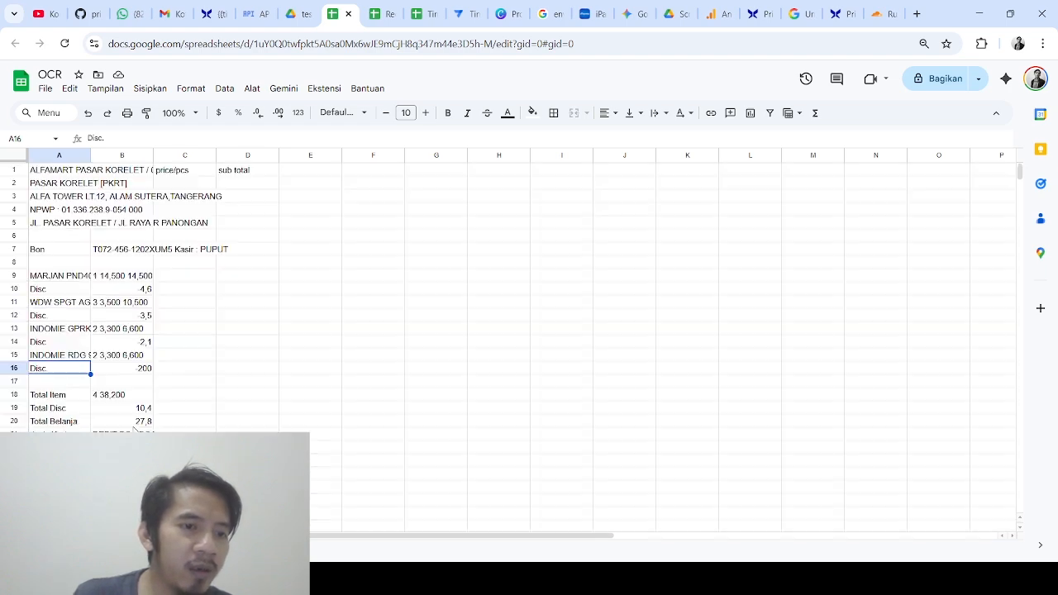
{"action": "scroll", "coordinate": [134, 430], "scroll_direction": "down", "scroll_amount": 2}
{"action": "scroll", "coordinate": [296, 395], "scroll_direction": "up", "scroll_amount": 2}
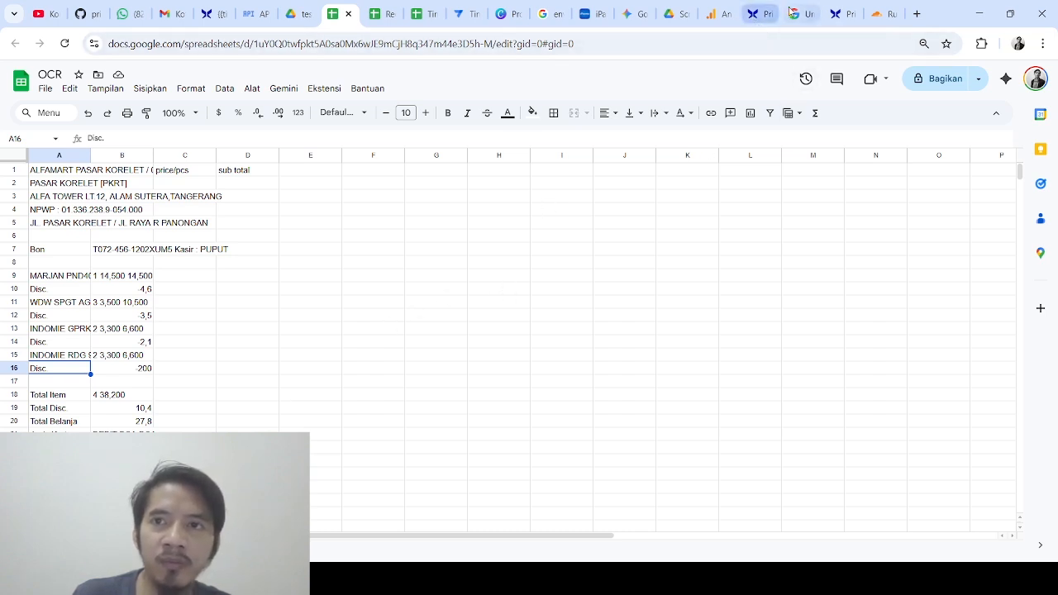
Return to the OCR flow and bring the image node's Task and Model settings into view
{"action": "left_click", "coordinate": [766, 15]}
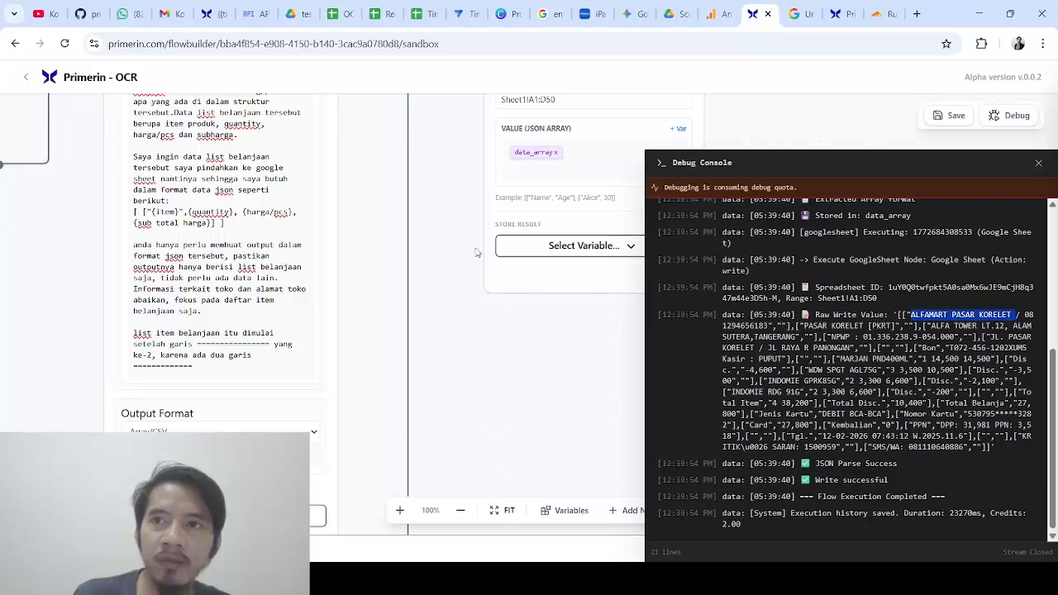
{"action": "left_click_drag", "start_coordinate": [447, 302], "coordinate": [470, 465]}
{"action": "scroll", "coordinate": [469, 465], "scroll_direction": "up", "scroll_amount": 2}
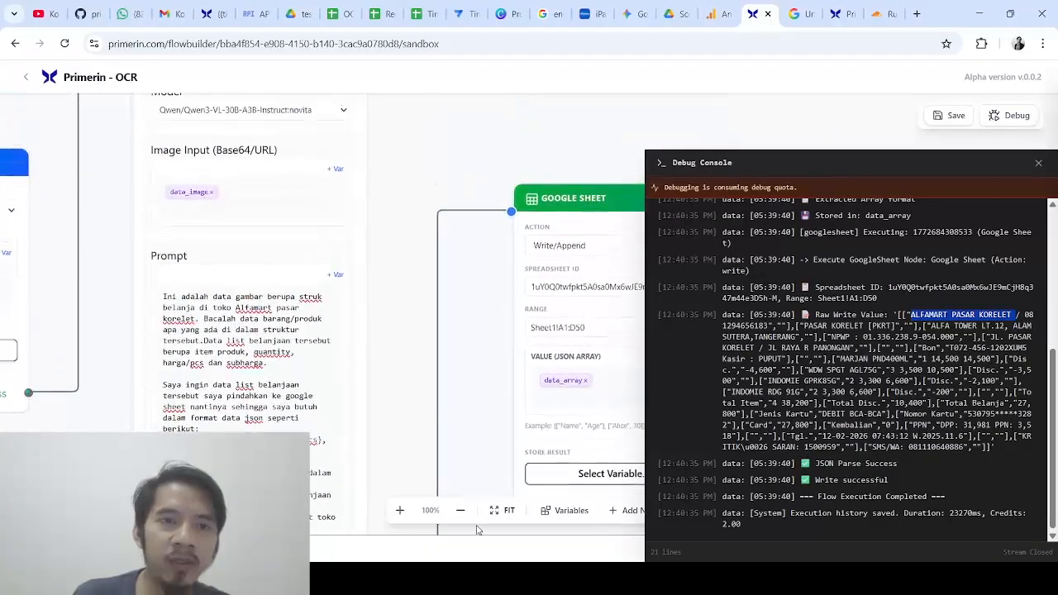
{"action": "scroll", "coordinate": [433, 352], "scroll_direction": "down", "scroll_amount": 4}
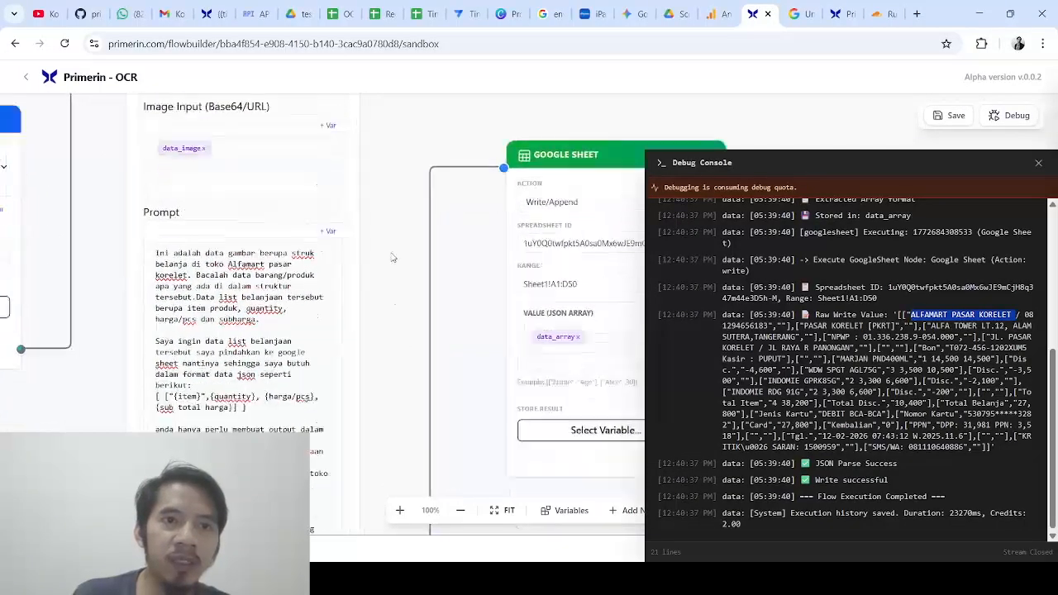
{"action": "scroll", "coordinate": [374, 219], "scroll_direction": "up", "scroll_amount": 6}
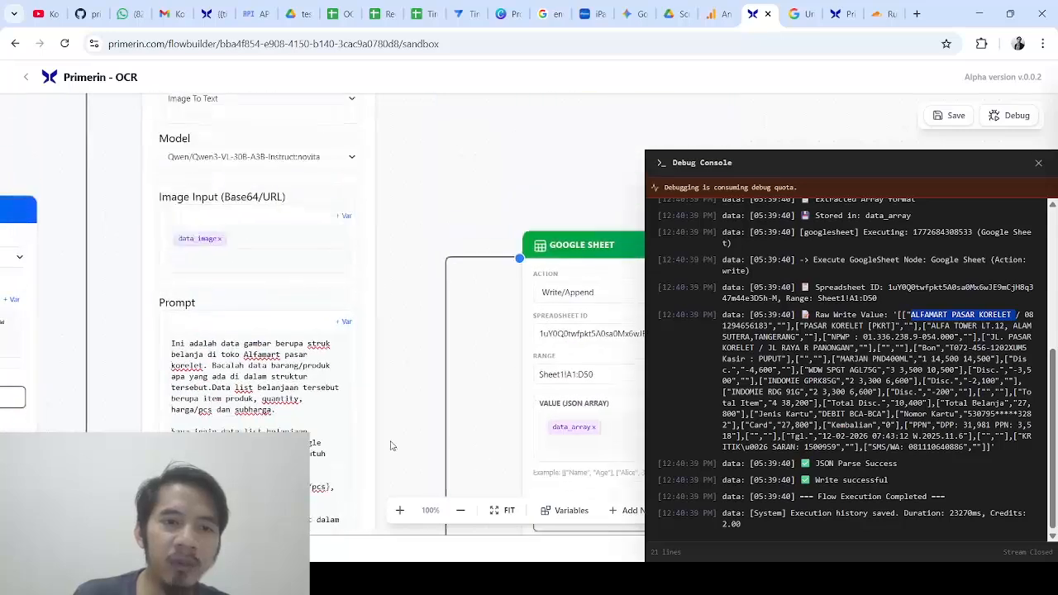
{"action": "left_click", "coordinate": [350, 191]}
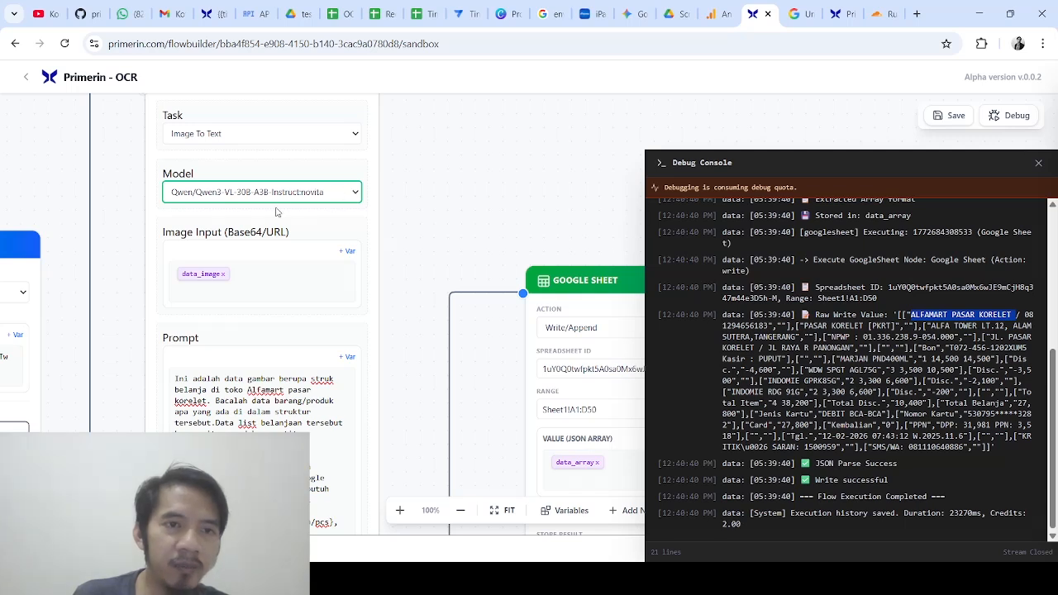
Toggle the node's task to Text to Image and back to Image To Text, giving model Qwen/Qwen2.5-VL-7B-Instruct
{"action": "left_click", "coordinate": [278, 162]}
{"action": "left_click", "coordinate": [300, 139]}
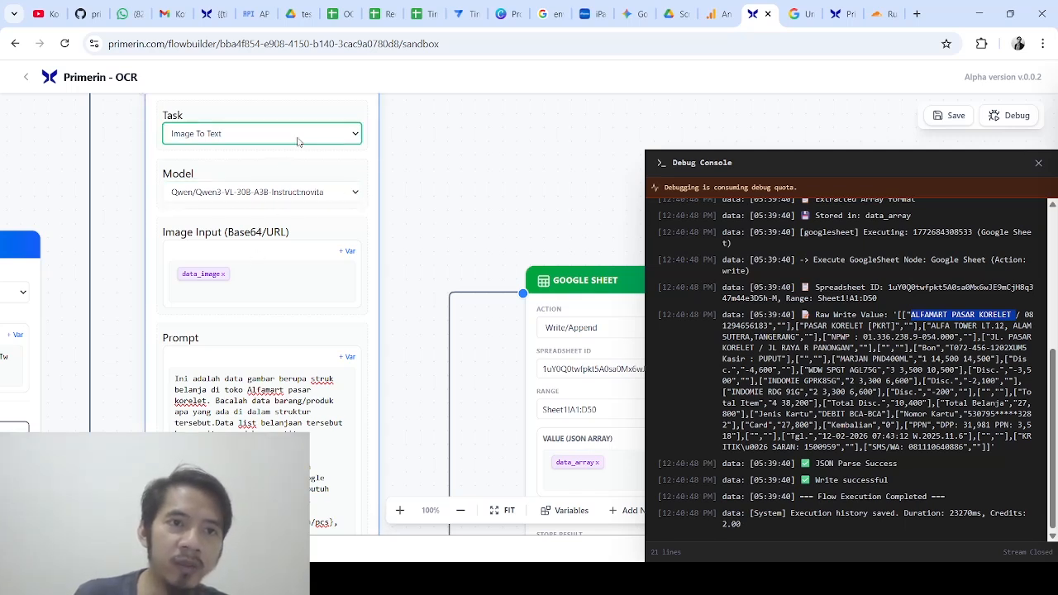
{"action": "left_click", "coordinate": [279, 175]}
{"action": "left_click", "coordinate": [276, 194]}
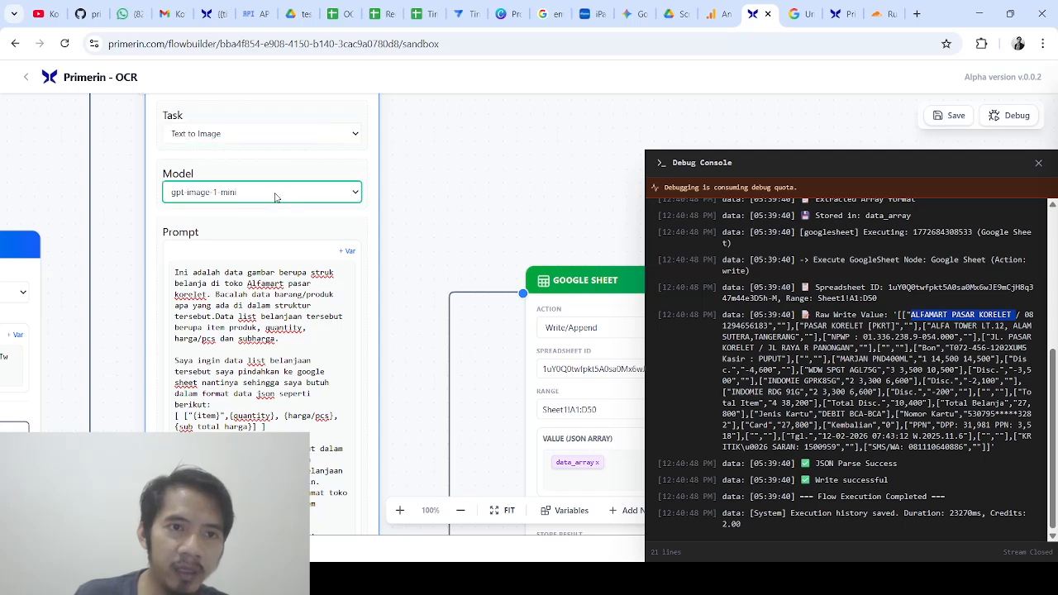
{"action": "left_click", "coordinate": [276, 136]}
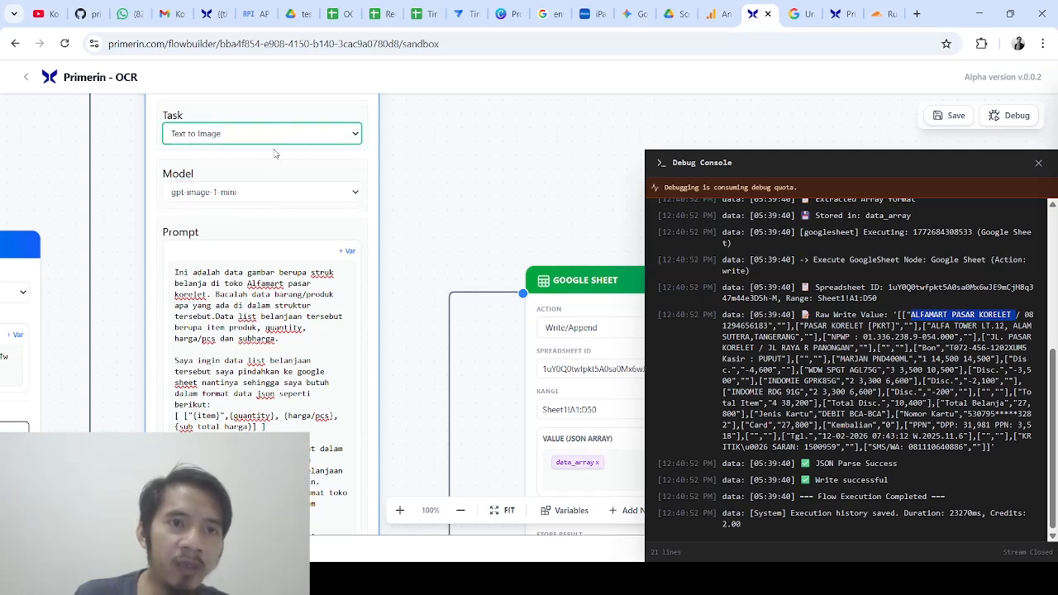
{"action": "left_click", "coordinate": [273, 148]}
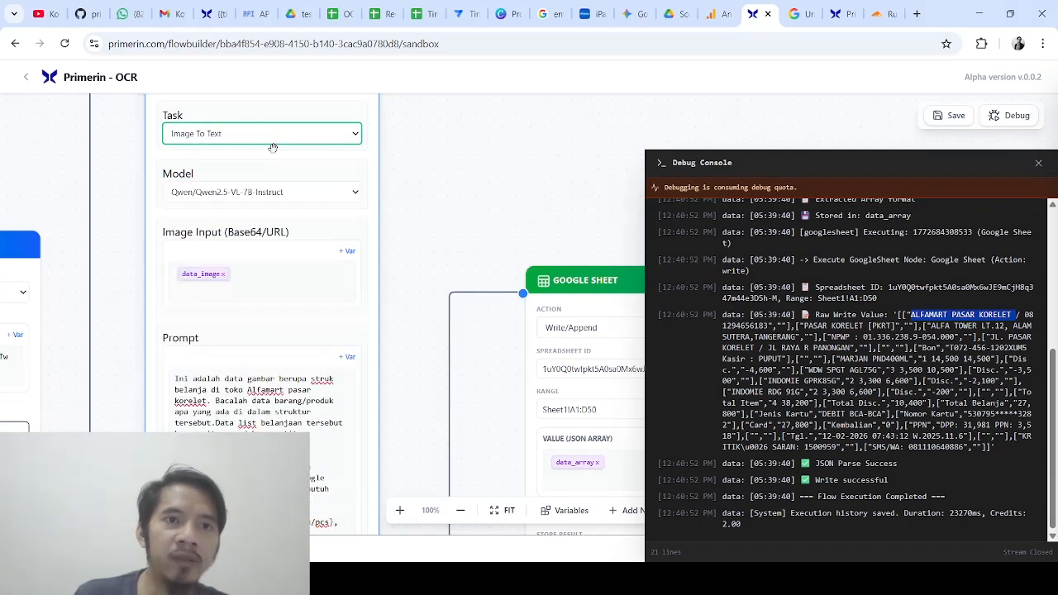
Close the debug console and review the prompt text, Task/Model fields and Google Sheet node
{"action": "left_click", "coordinate": [1037, 164]}
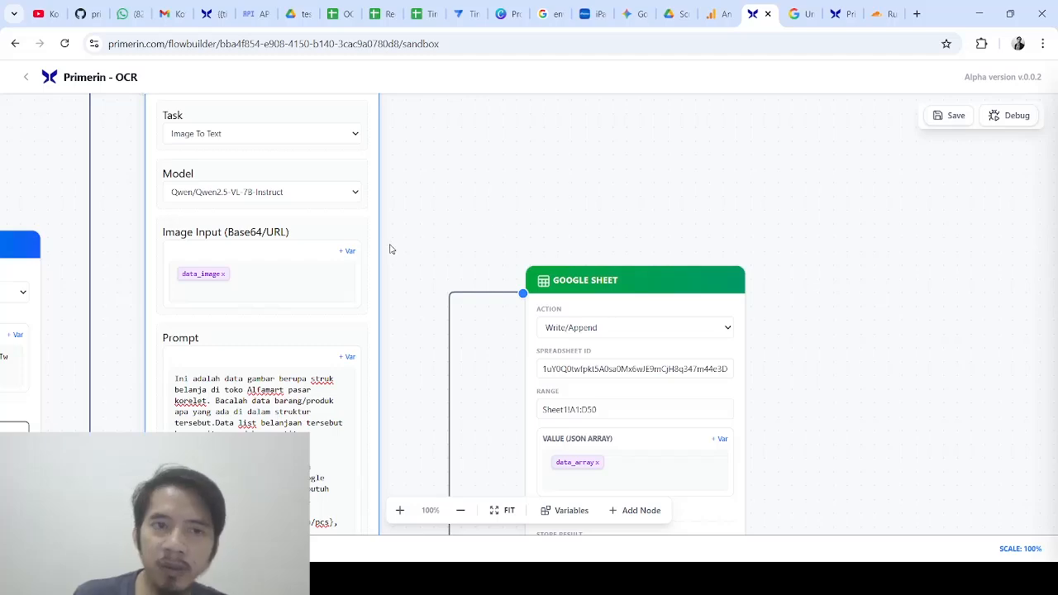
{"action": "scroll", "coordinate": [401, 281], "scroll_direction": "down", "scroll_amount": 5}
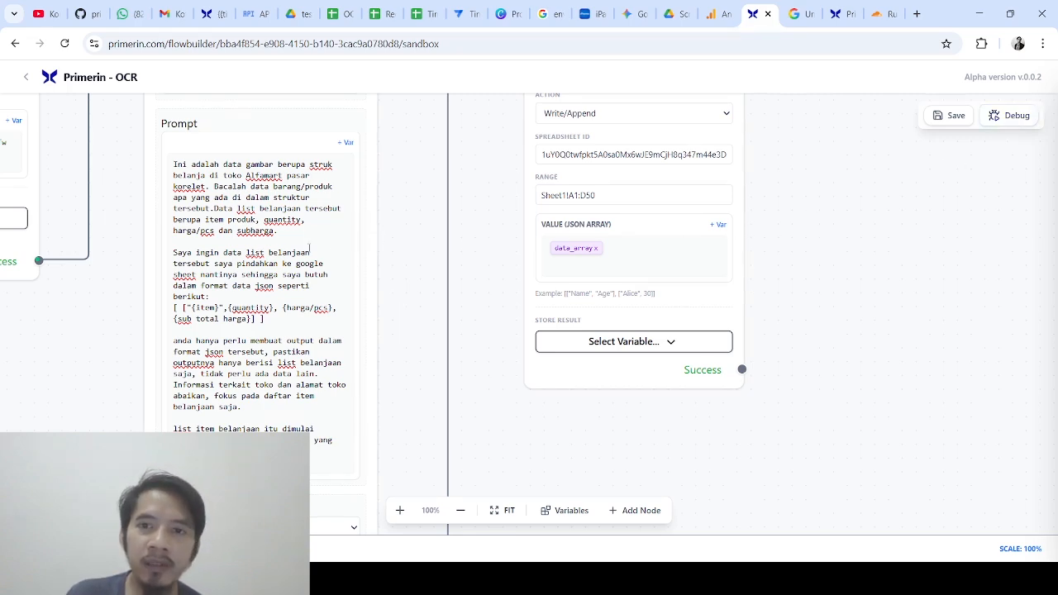
{"action": "scroll", "coordinate": [406, 286], "scroll_direction": "up", "scroll_amount": 3}
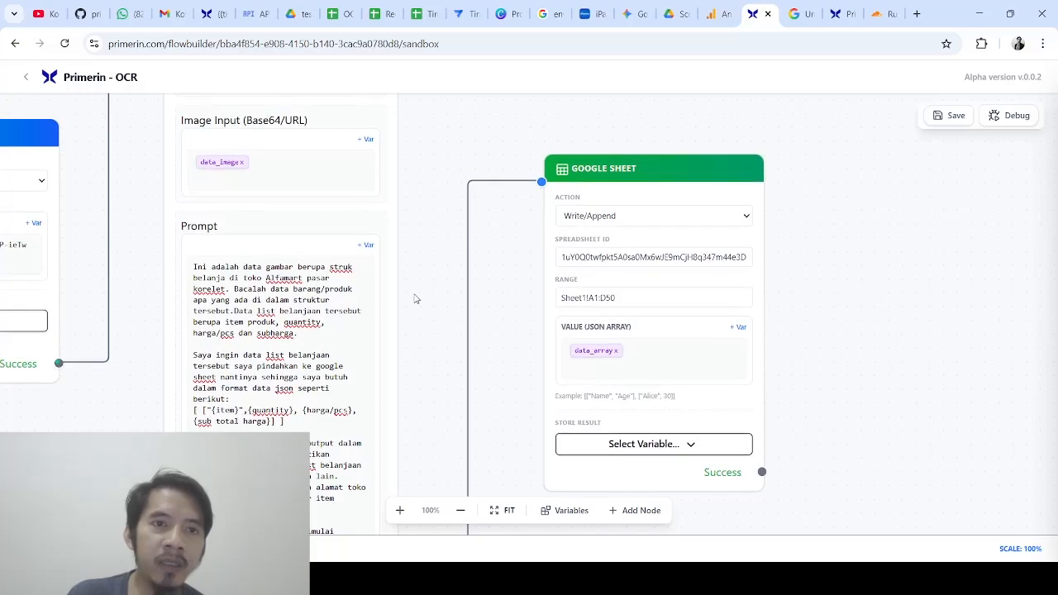
{"action": "left_click_drag", "start_coordinate": [415, 299], "coordinate": [396, 164]}
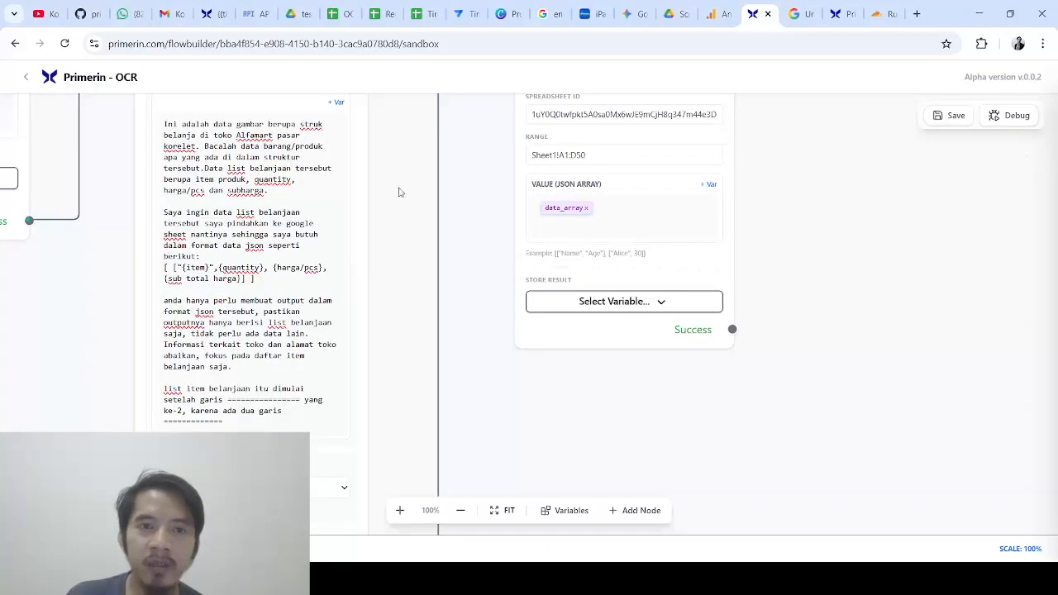
{"action": "left_click_drag", "start_coordinate": [396, 238], "coordinate": [377, 287]}
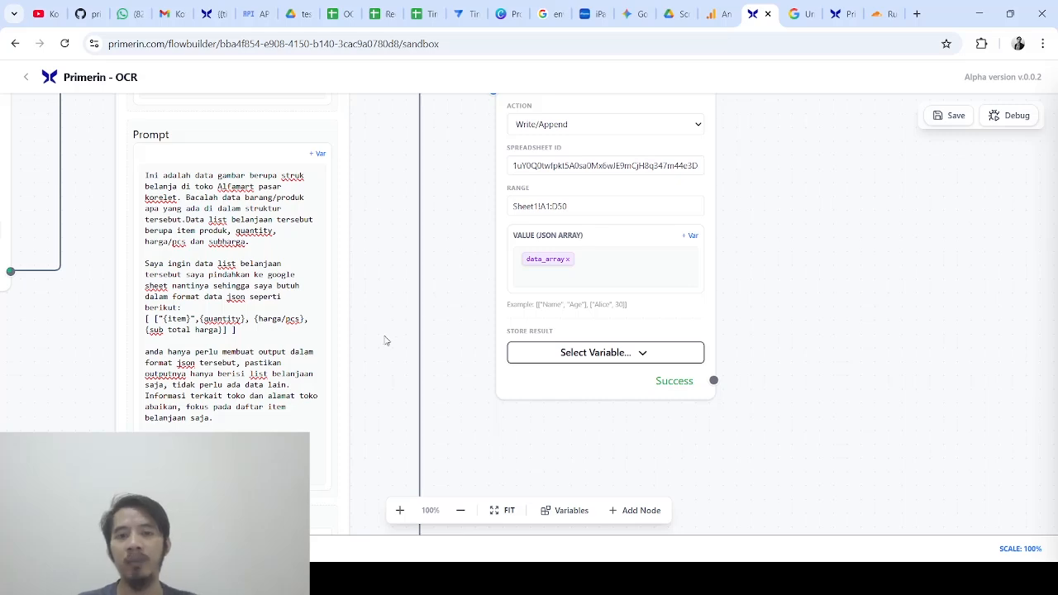
{"action": "left_click_drag", "start_coordinate": [383, 323], "coordinate": [384, 253]}
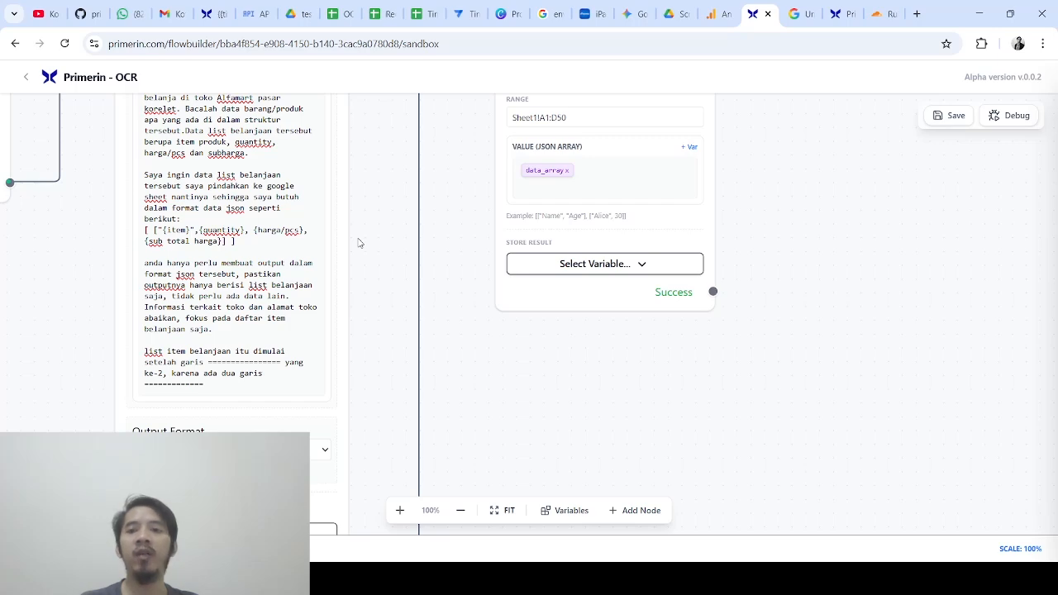
{"action": "left_click_drag", "start_coordinate": [359, 243], "coordinate": [405, 310]}
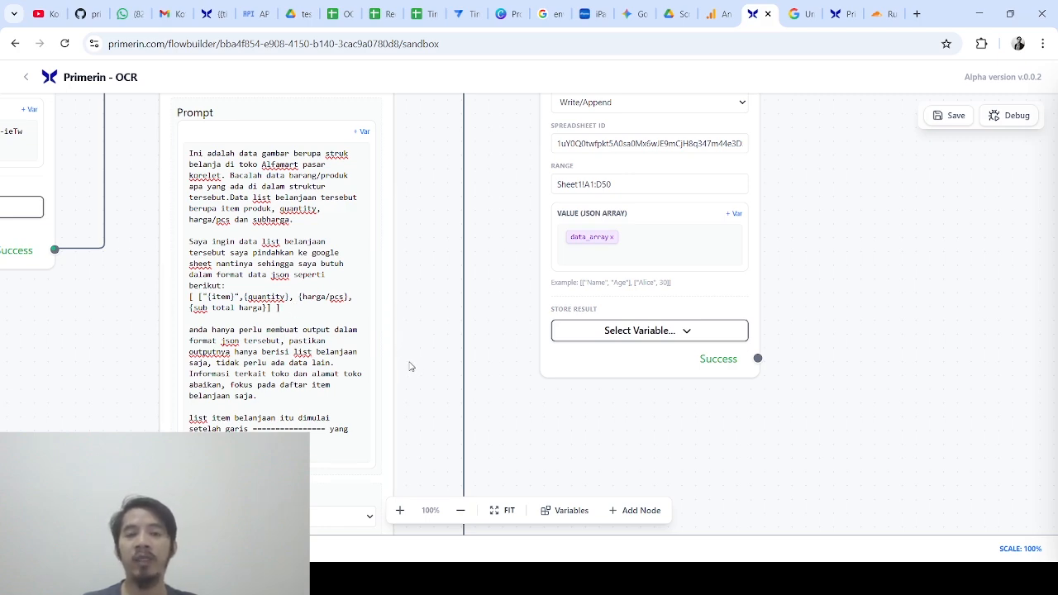
{"action": "left_click_drag", "start_coordinate": [409, 366], "coordinate": [391, 290]}
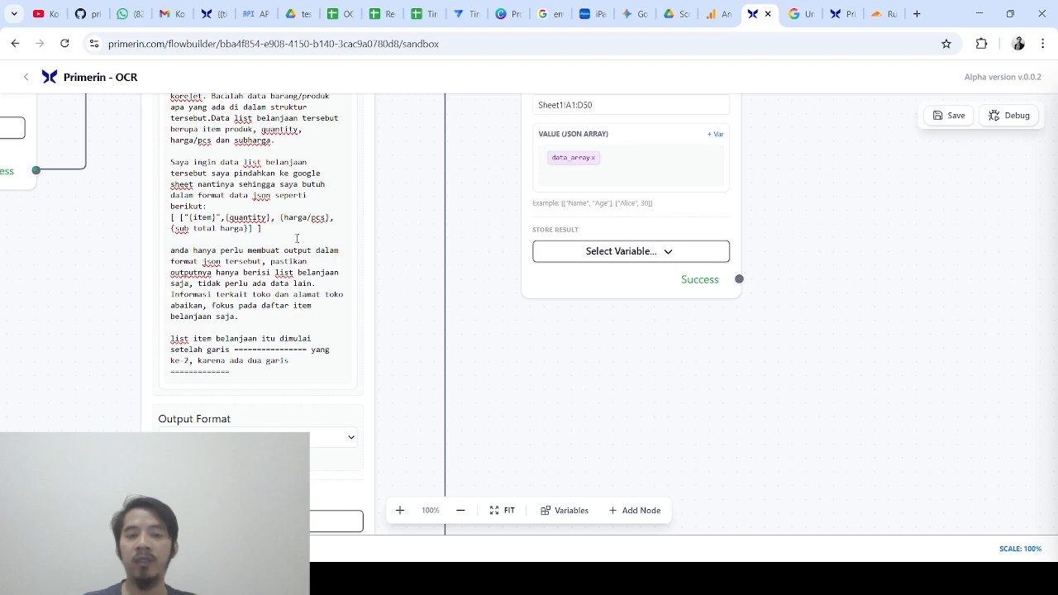